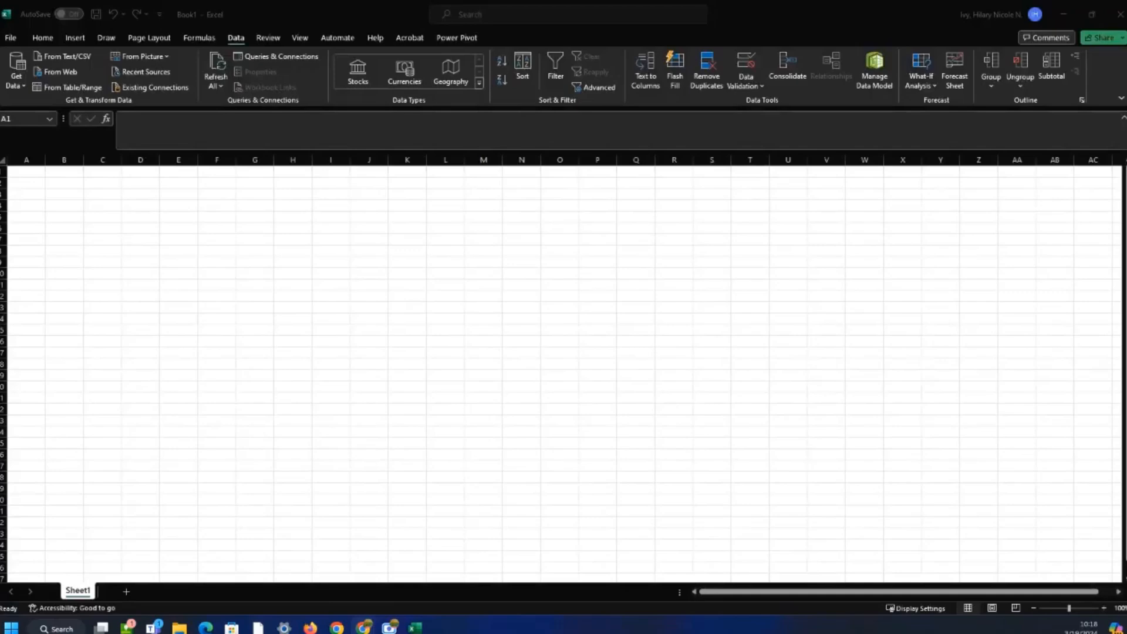
Import the ds_salaries file from the Home location as a Text/CSV data source
left_click(21, 86)
left_click(20, 86)
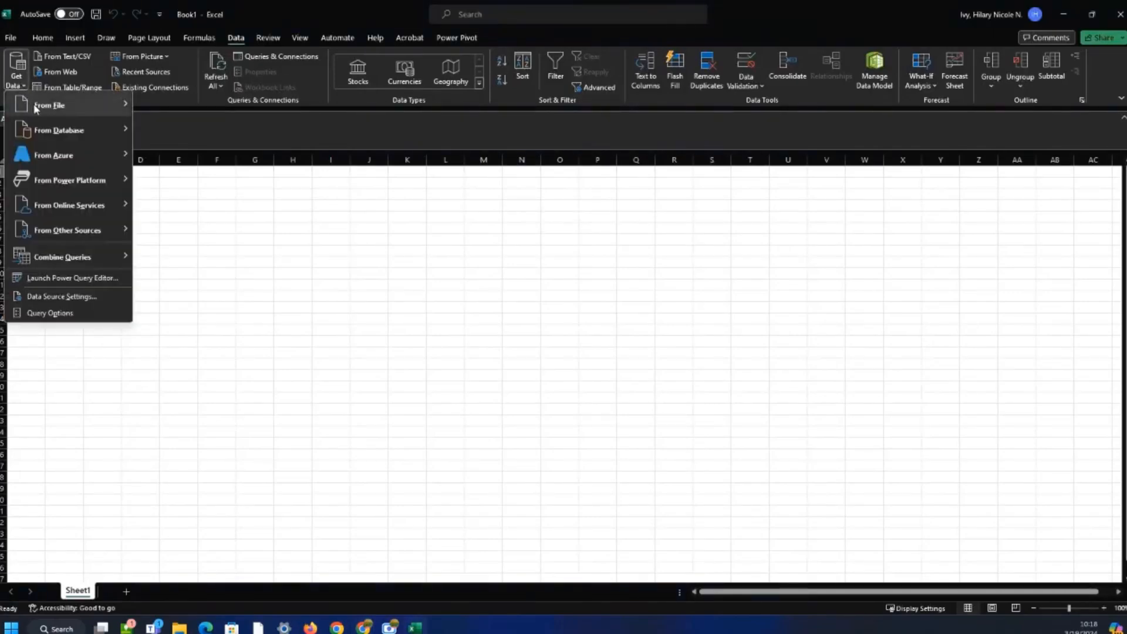
mouse_move(38, 103)
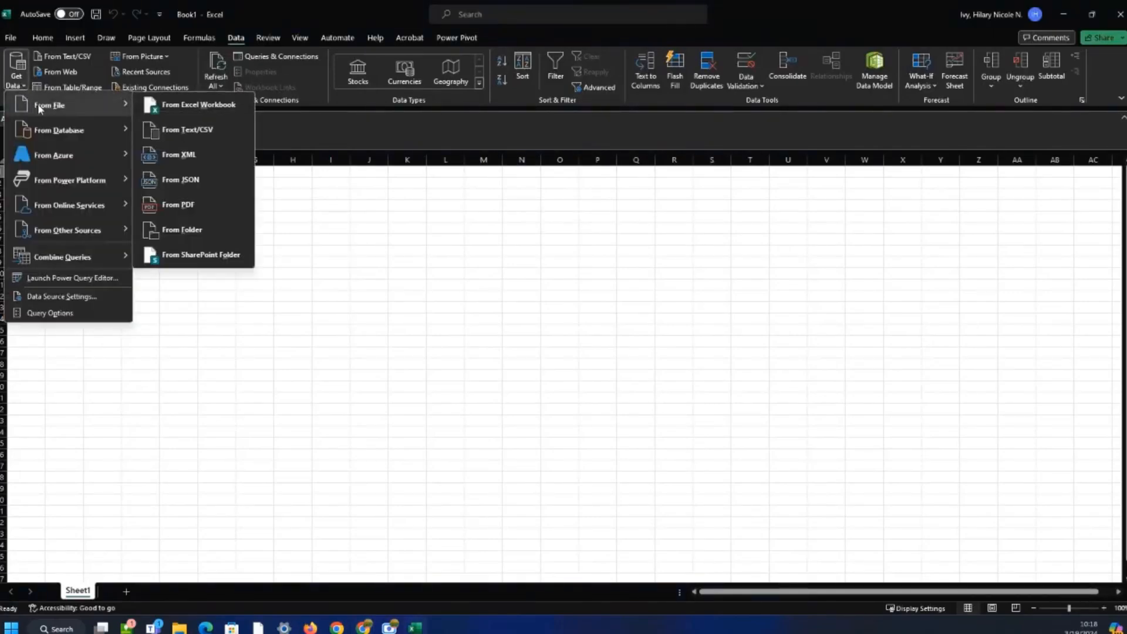
left_click(231, 131)
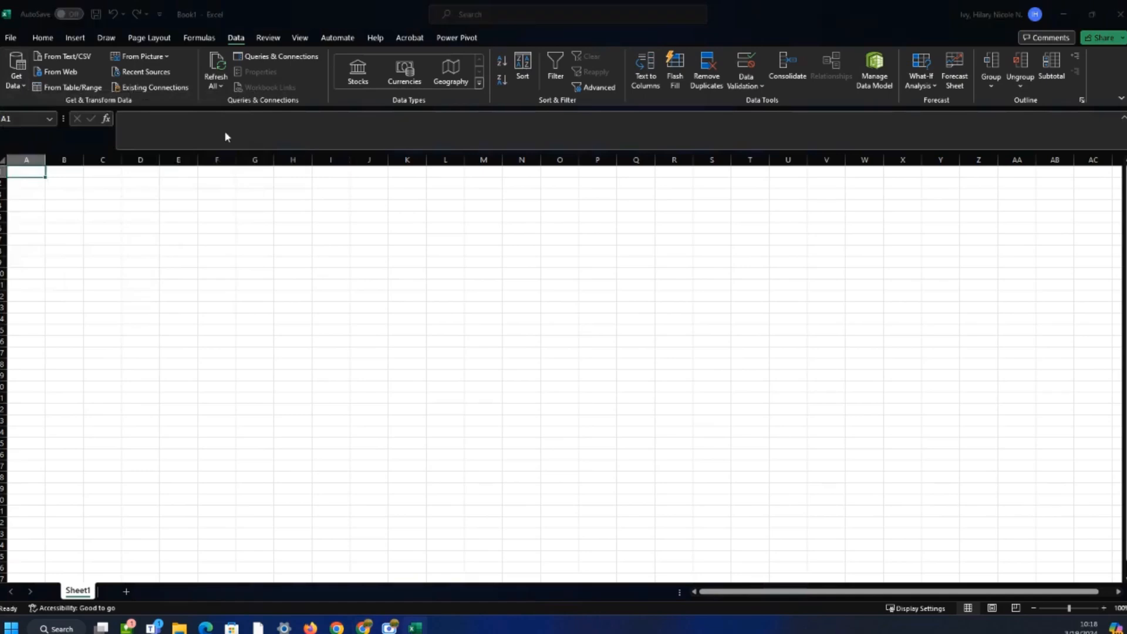
scroll(303, 147, "up", 3)
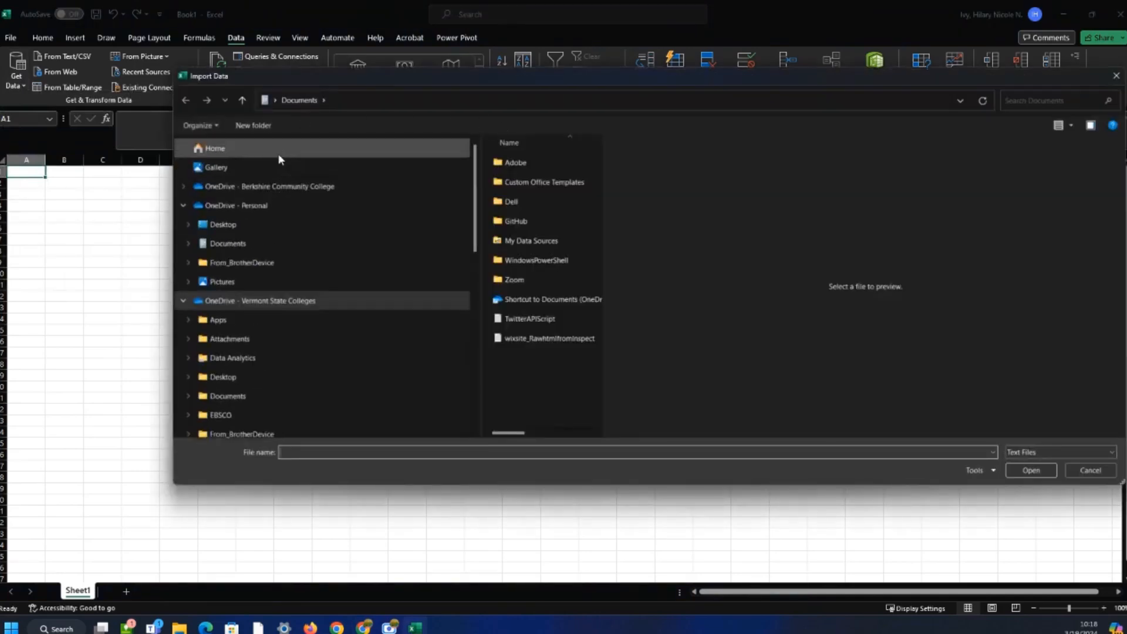
left_click(279, 150)
scroll(563, 263, "down", 3)
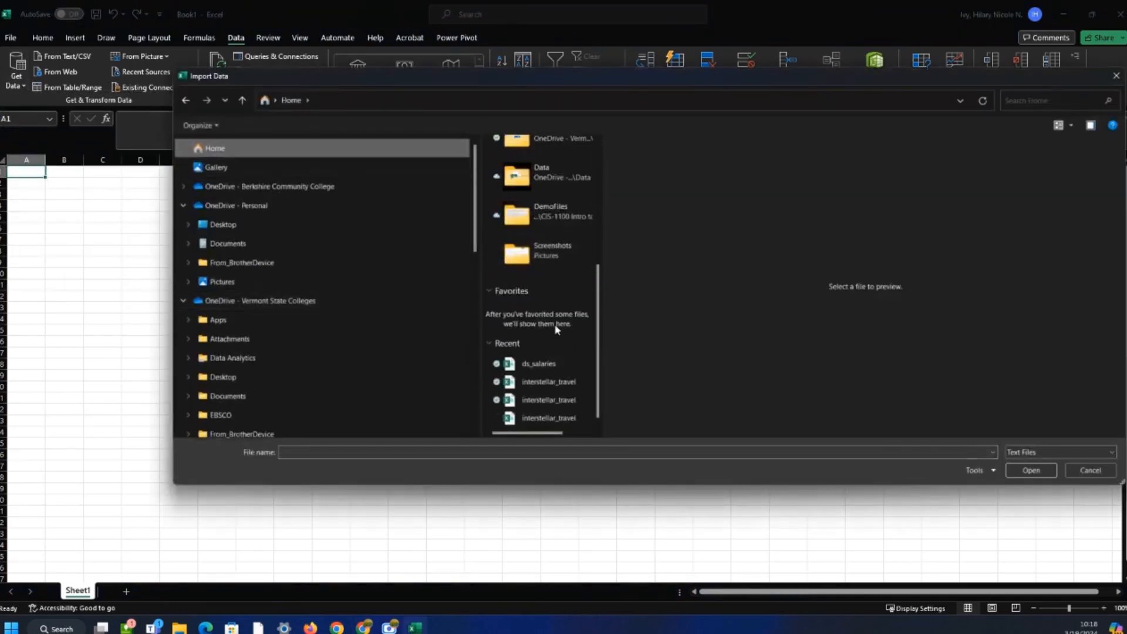
left_click(539, 364)
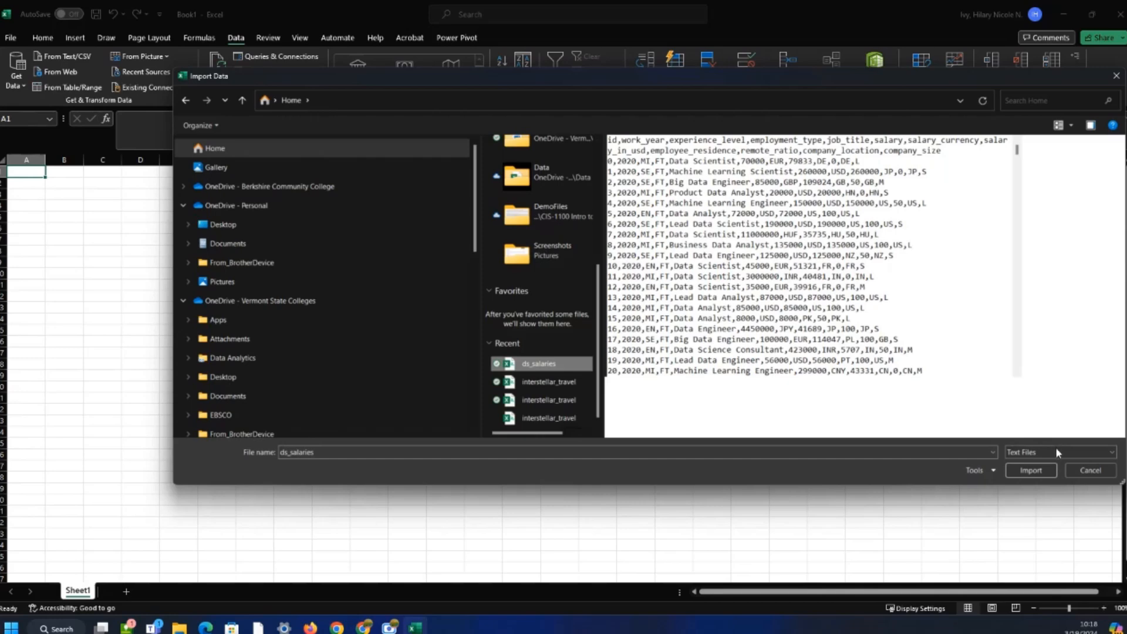
left_click(1034, 472)
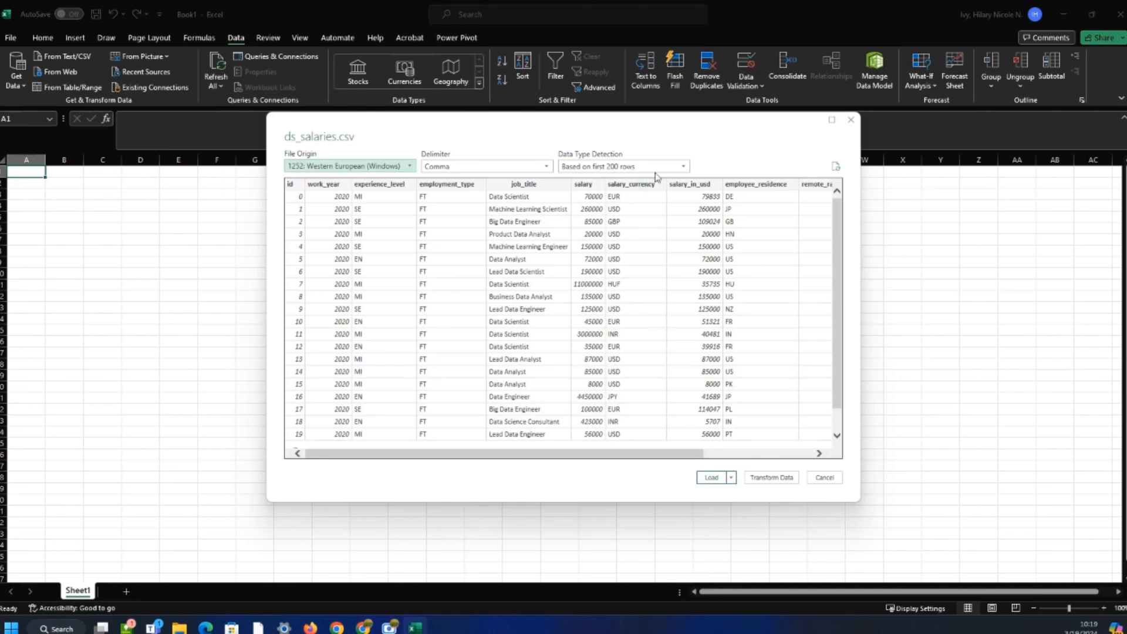
Set data type detection to be based on the entire dataset and open the data for transformation in Power Query
left_click(547, 167)
left_click(548, 168)
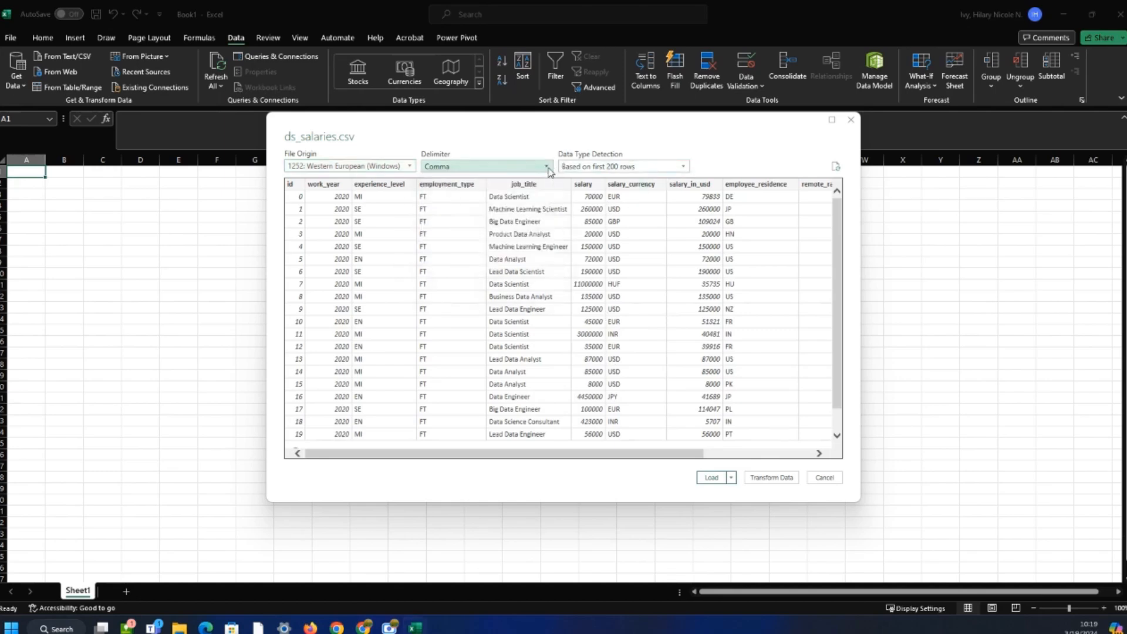
left_click(670, 167)
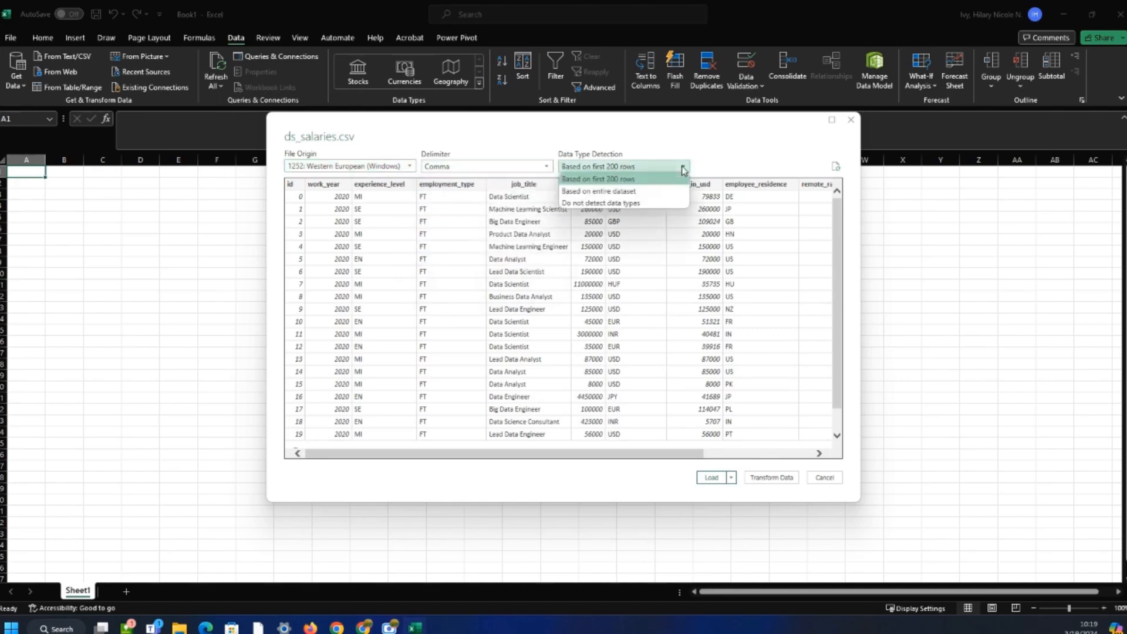
left_click(653, 195)
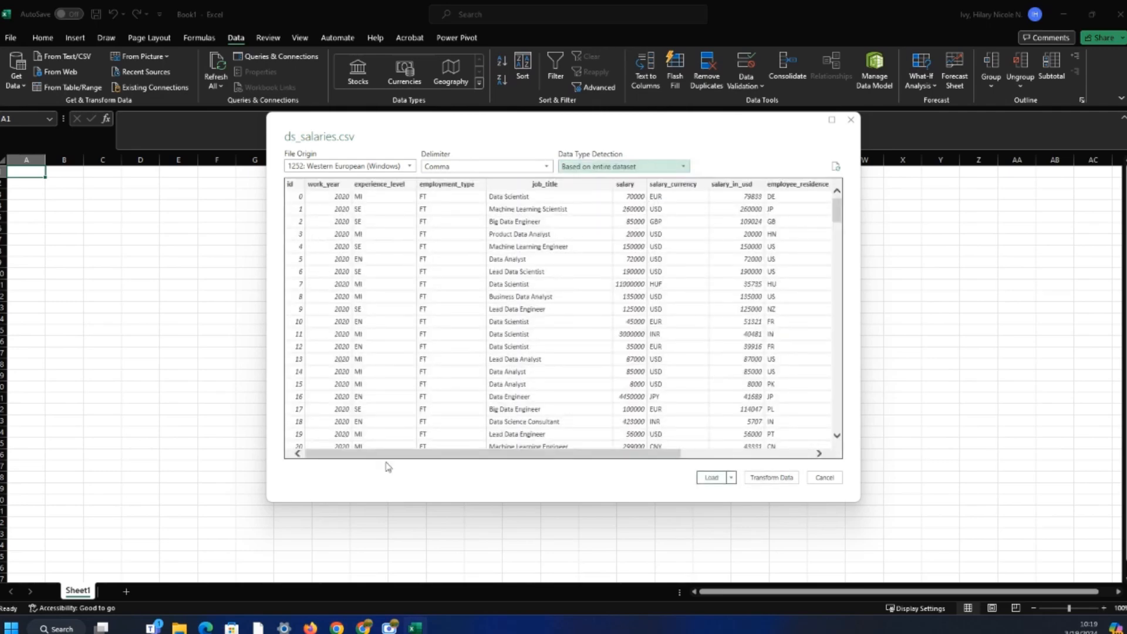
left_click(754, 481)
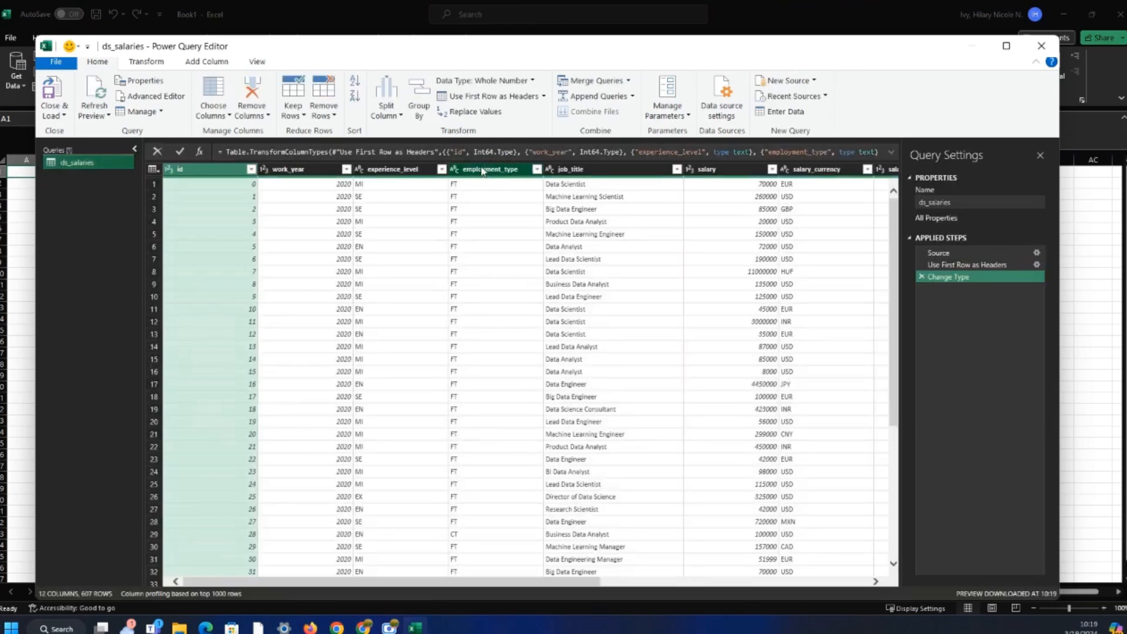
Replace the value MI with Middle Management in the experience_level column
left_click(410, 172)
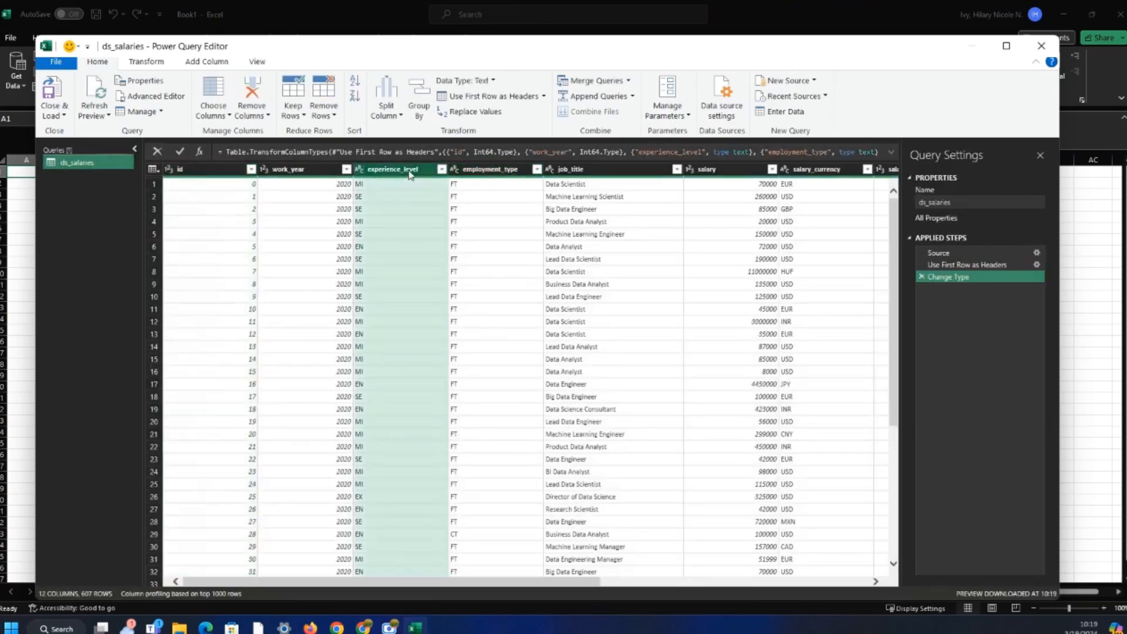
left_click(485, 113)
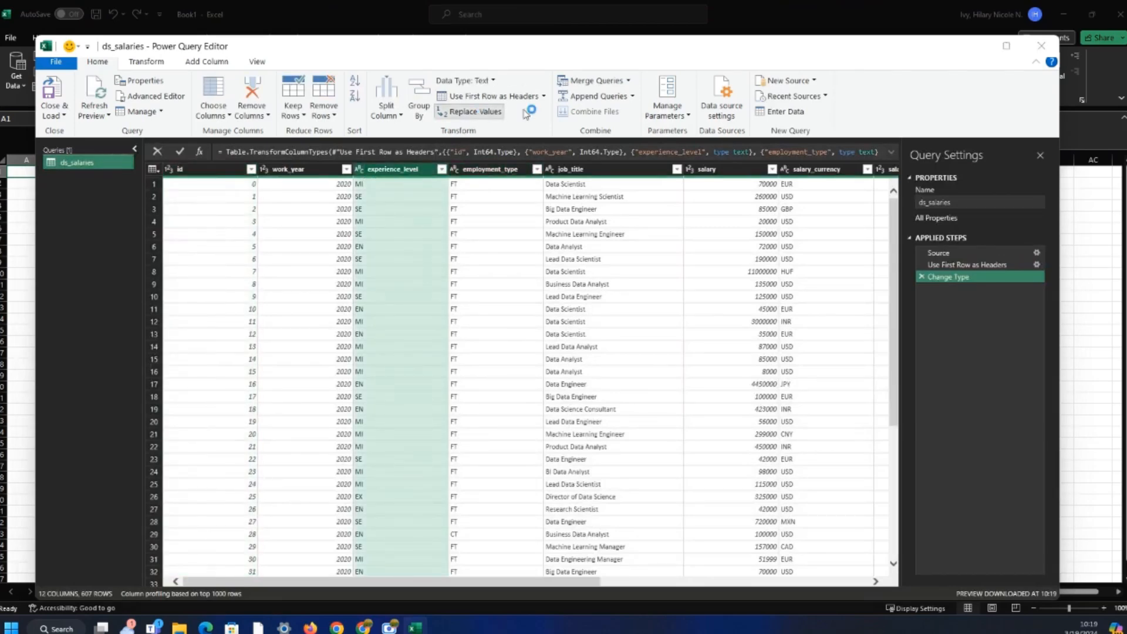
left_click(480, 290)
type("MI")
key("Tab")
type("Middle Management")
key("Return")
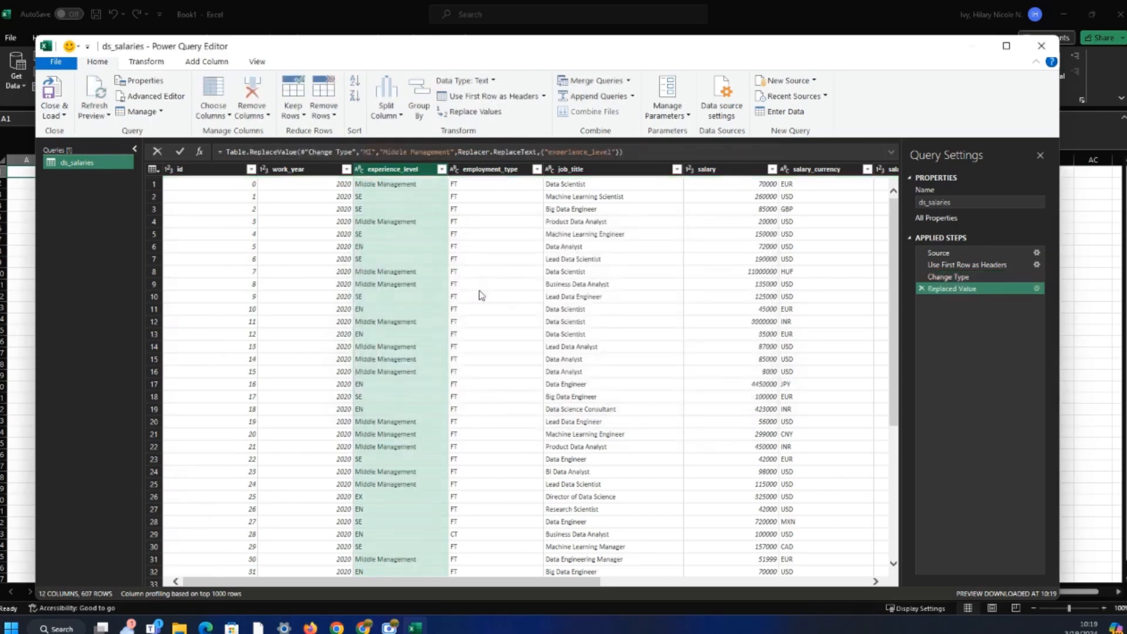
Replace the value SE with Senior Executive in the experience_level column
left_click(487, 112)
type("SE")
key("Tab")
type("Senior Execuit")
key("BackSpace")
key("BackSpace")
type("tive")
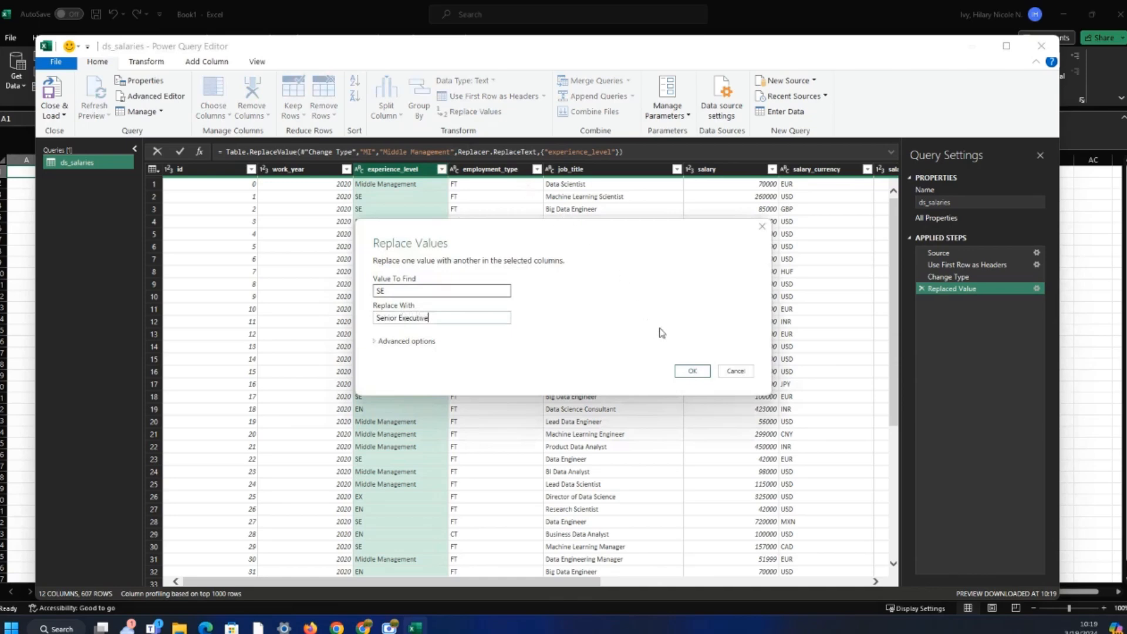
left_click(692, 370)
Replace the value EN with Entry-Level in the experience_level column
left_click(473, 112)
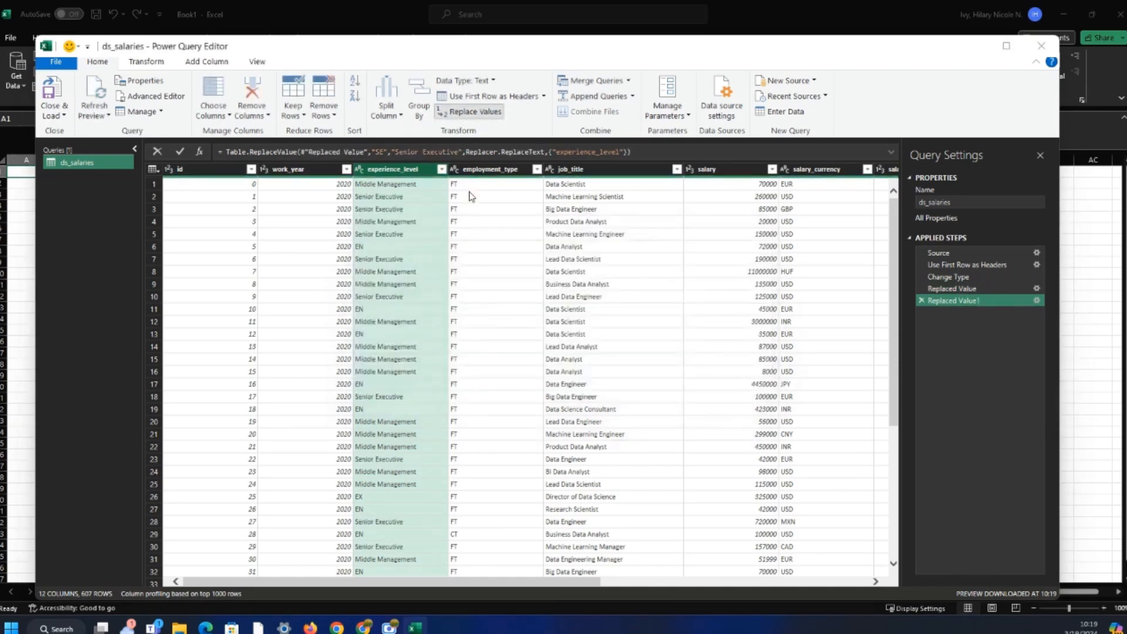
type("EN")
key("Tab")
type("En")
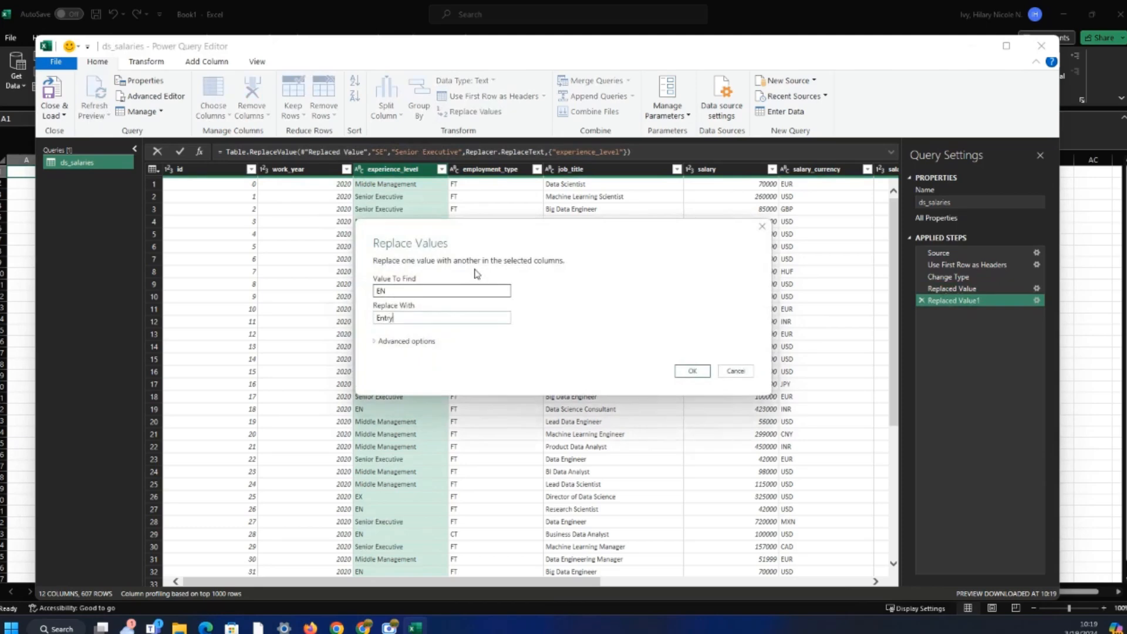
type("try-Level")
key("Return")
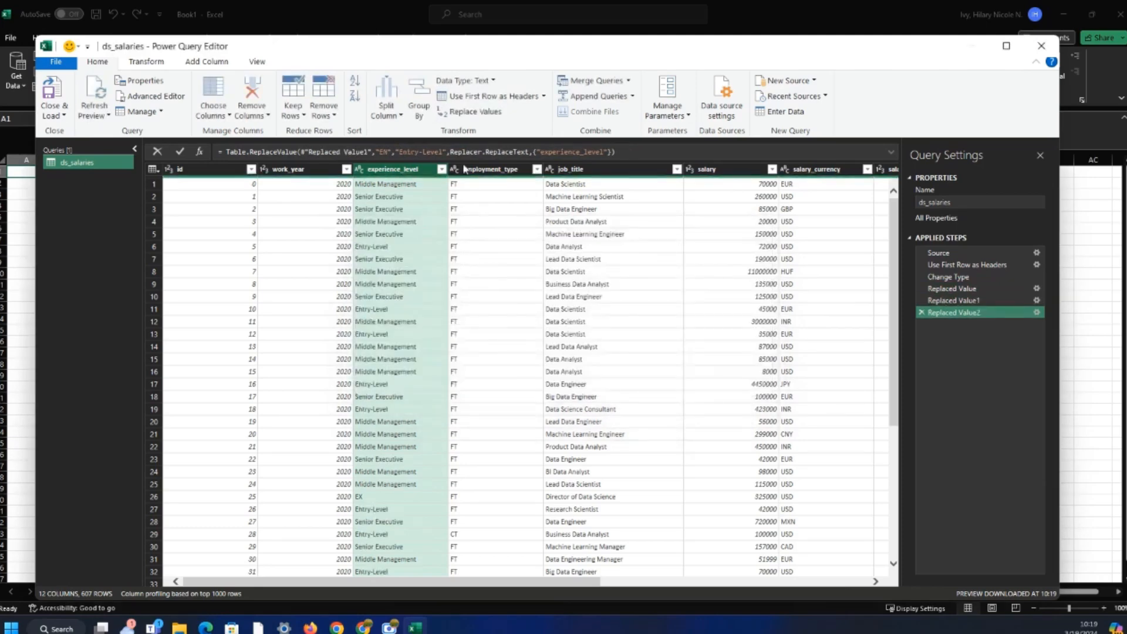
Replace the value EX with Executive in the experience_level column
left_click(477, 111)
type("EX")
key("Tab")
type("E")
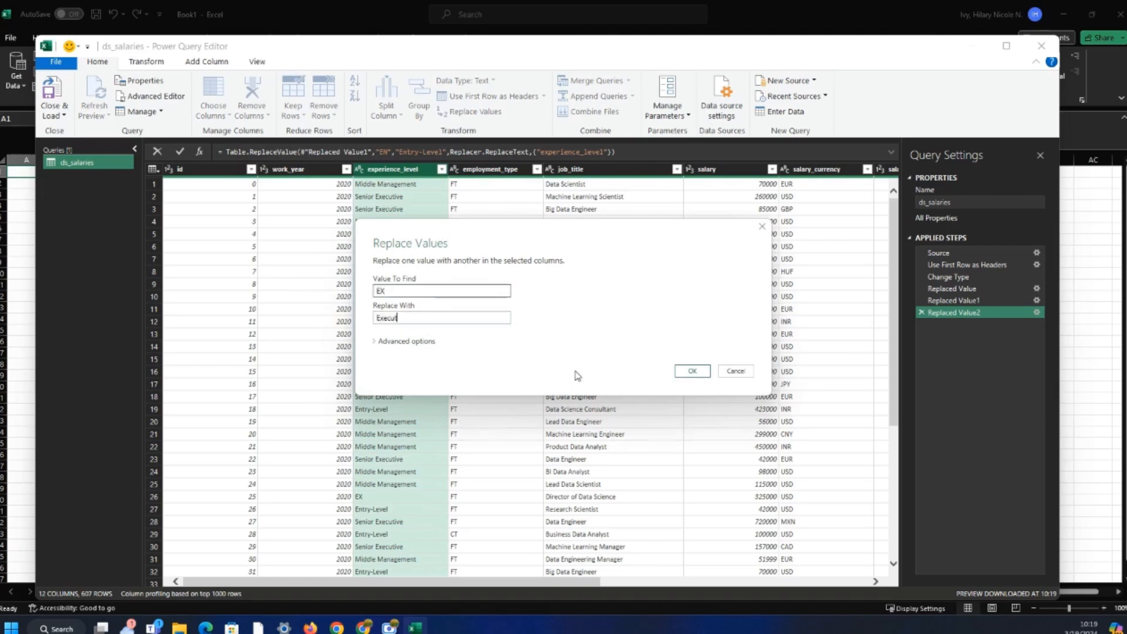
key("Return")
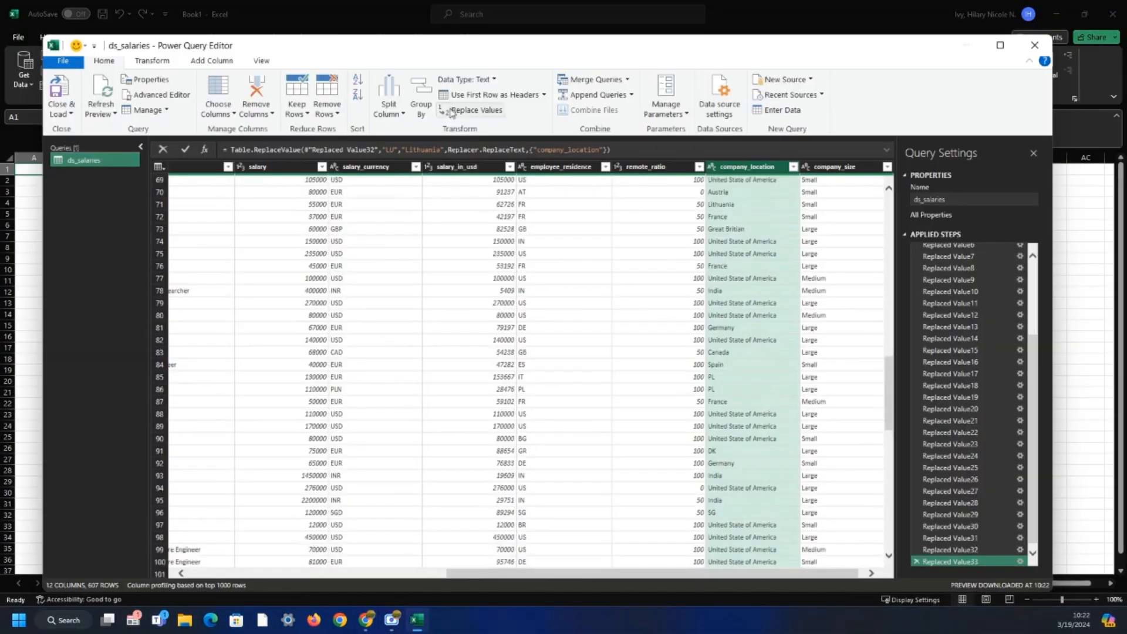
Replace the value DK with Denmark in the company_location column
left_click(463, 110)
type("DK")
key("Tab")
type("Den")
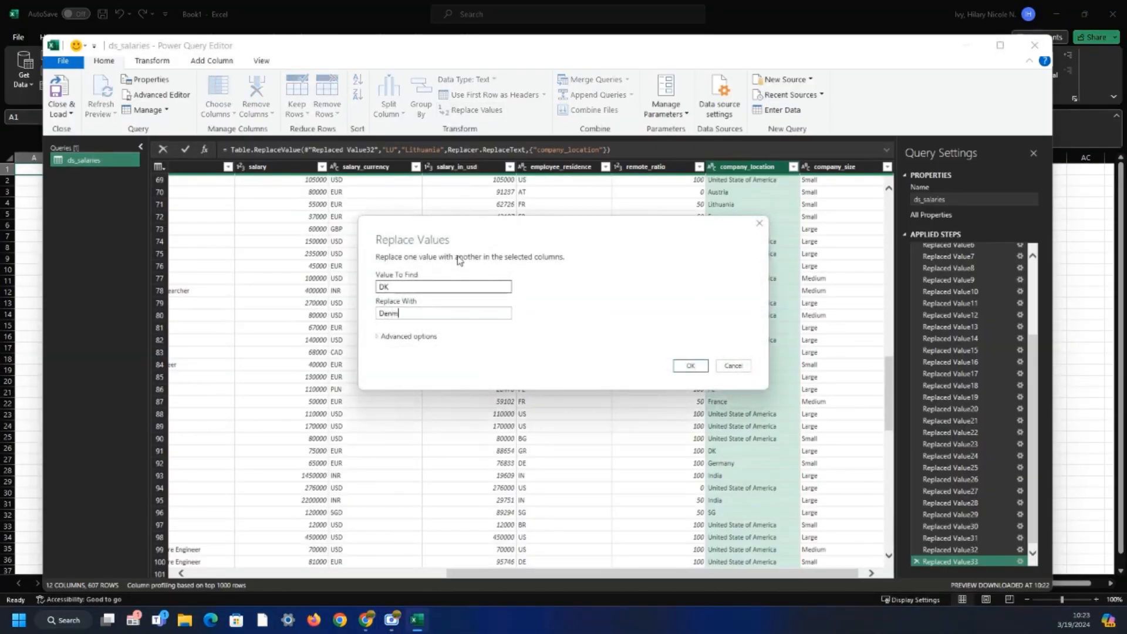
key("Return")
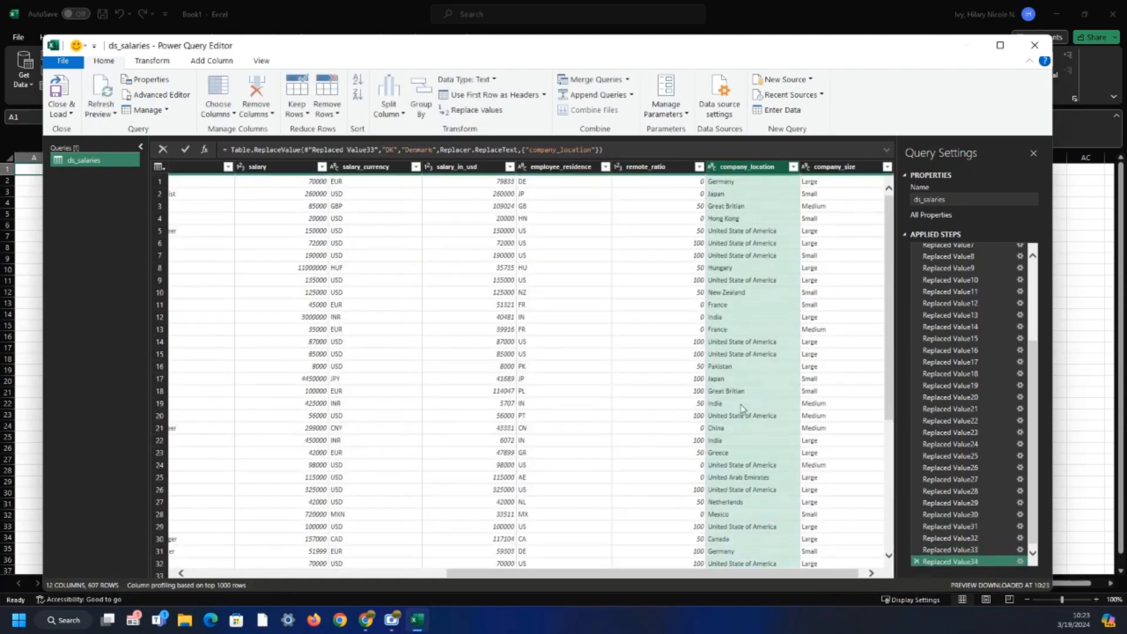
Replace the value BR with Brazil in the company_location column
scroll(739, 392, "down", 10)
scroll(738, 392, "down", 20)
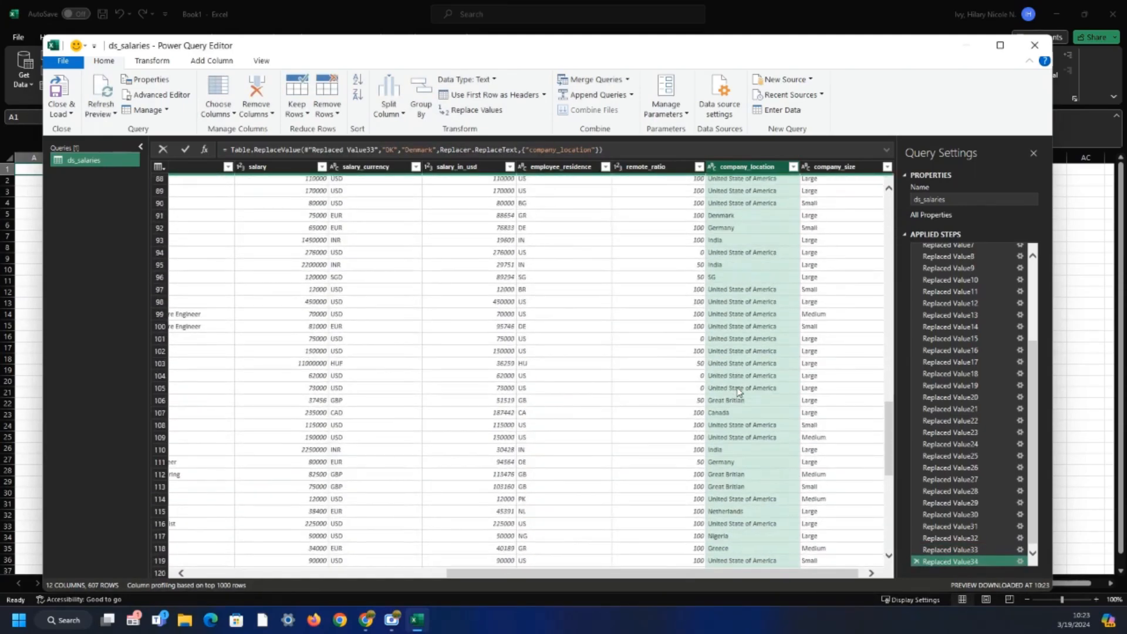
left_click(471, 110)
type("BR")
key("Tab")
type("Brazil")
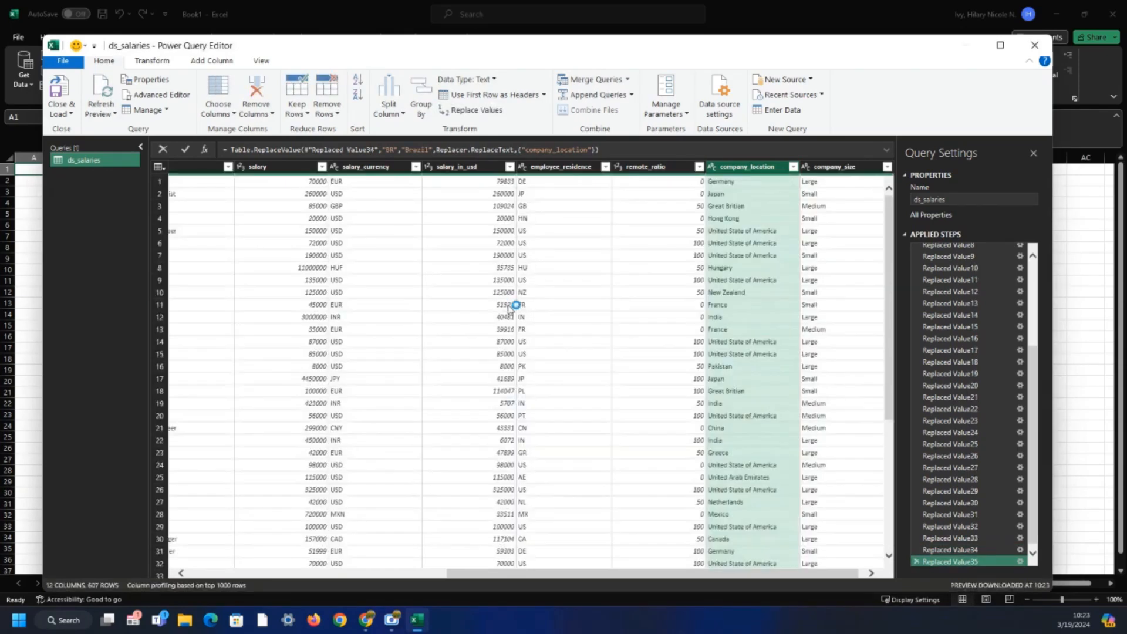
Close the query editor and load the data as a table on a new worksheet, adding it to the Data Model
scroll(766, 509, "down", 18)
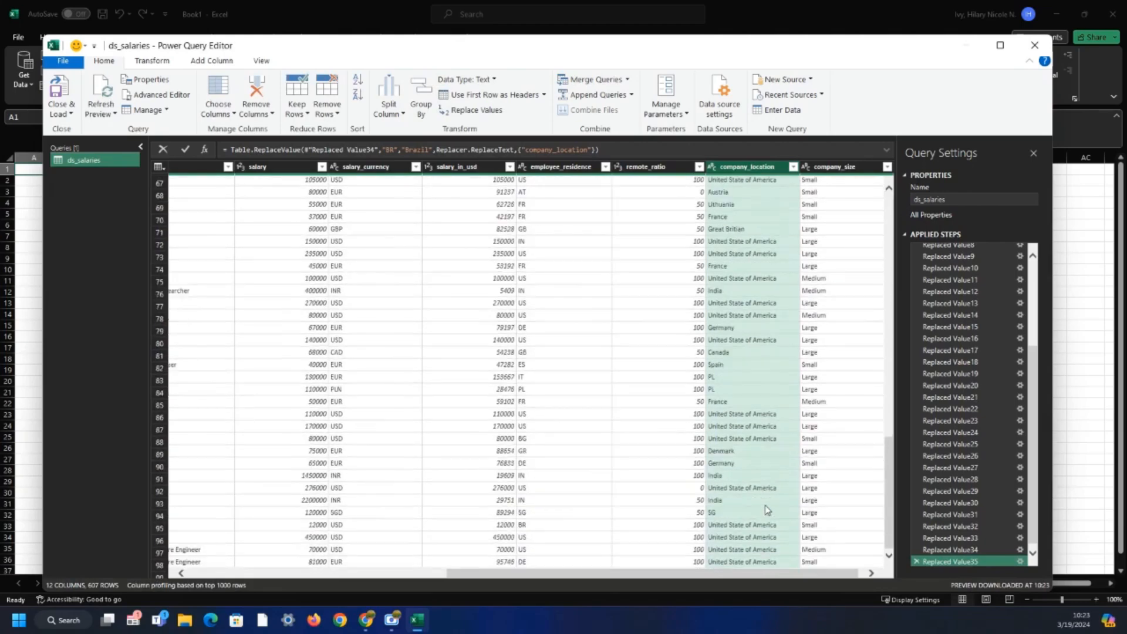
scroll(766, 510, "down", 7)
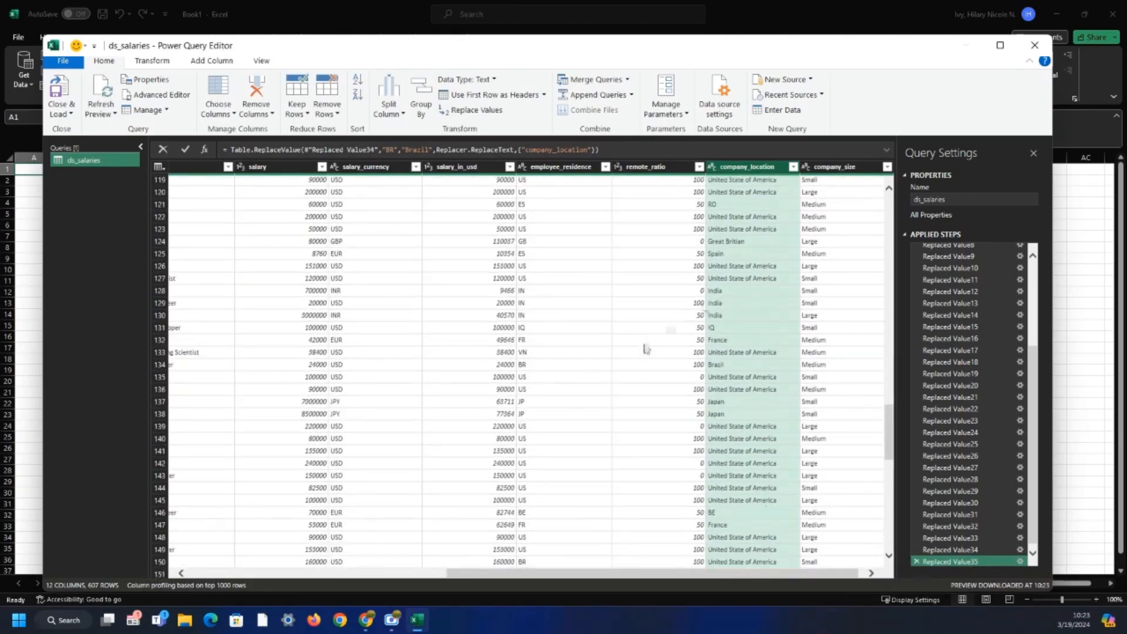
scroll(593, 446, "up", 5)
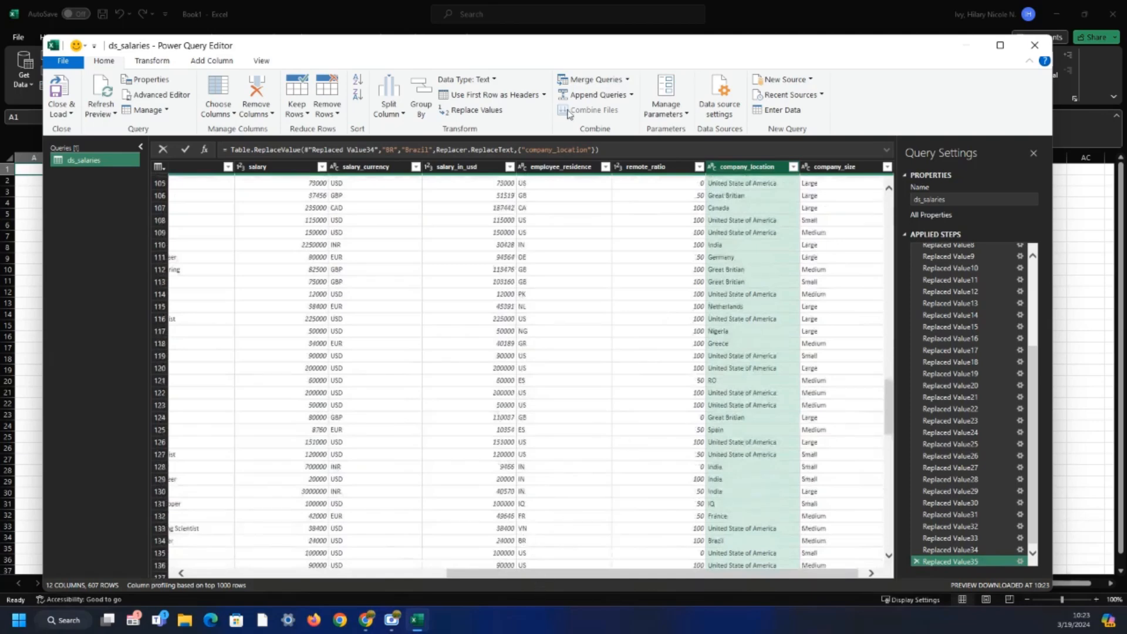
left_click(67, 114)
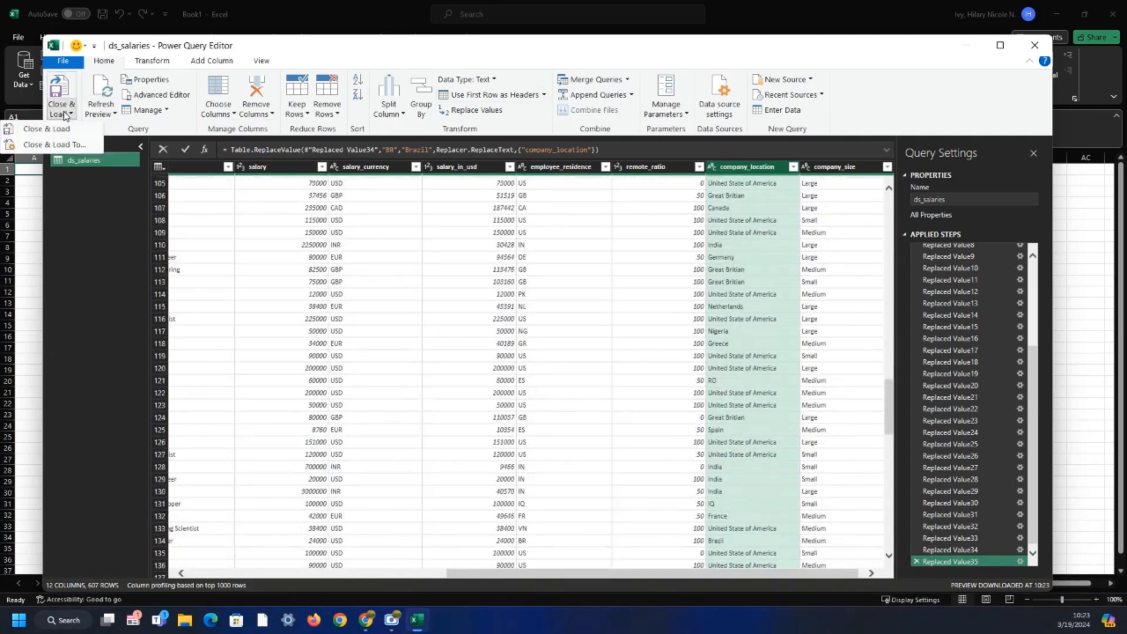
left_click(81, 145)
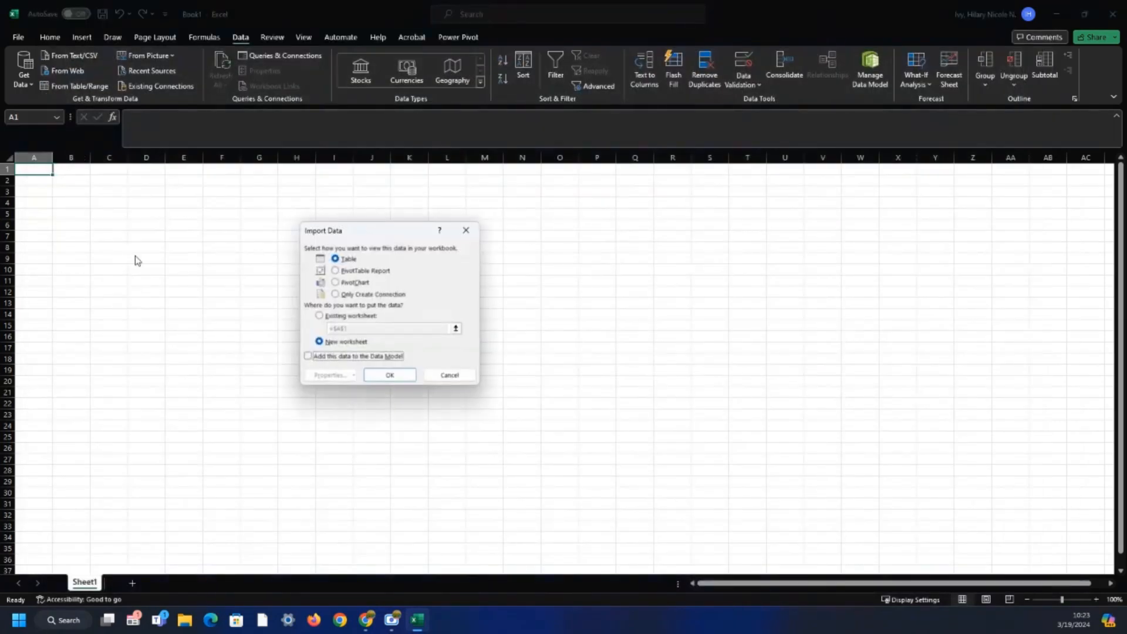
left_click(307, 356)
left_click(387, 378)
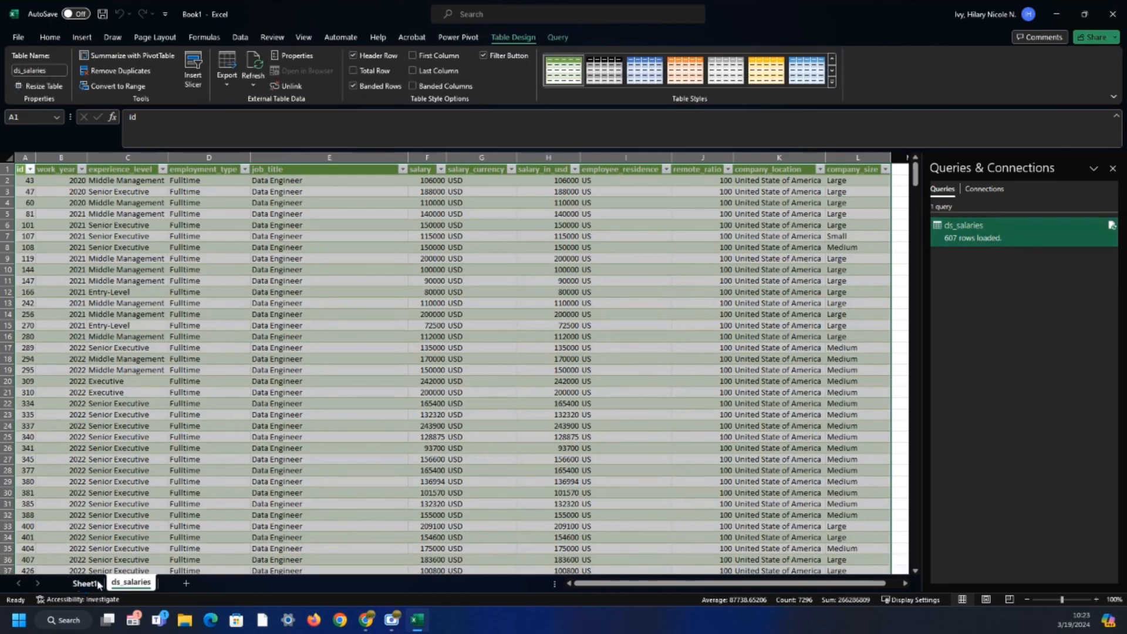
Insert a PivotTable from the Data Model on the existing worksheet, placed at cell B3 of Sheet1
left_click(287, 370)
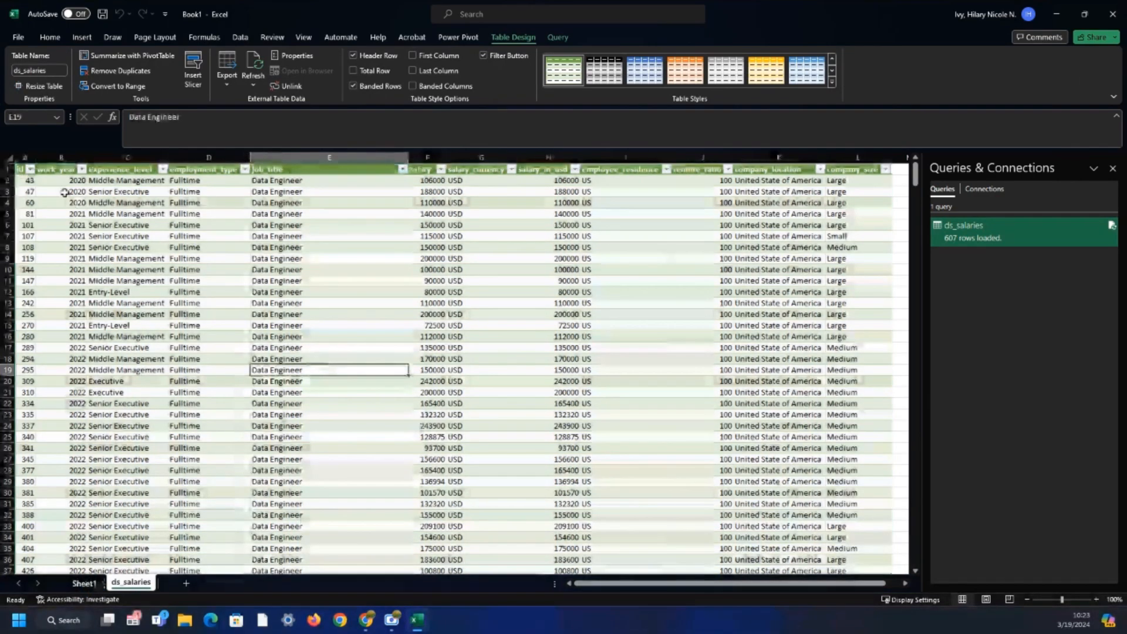
left_click(46, 181)
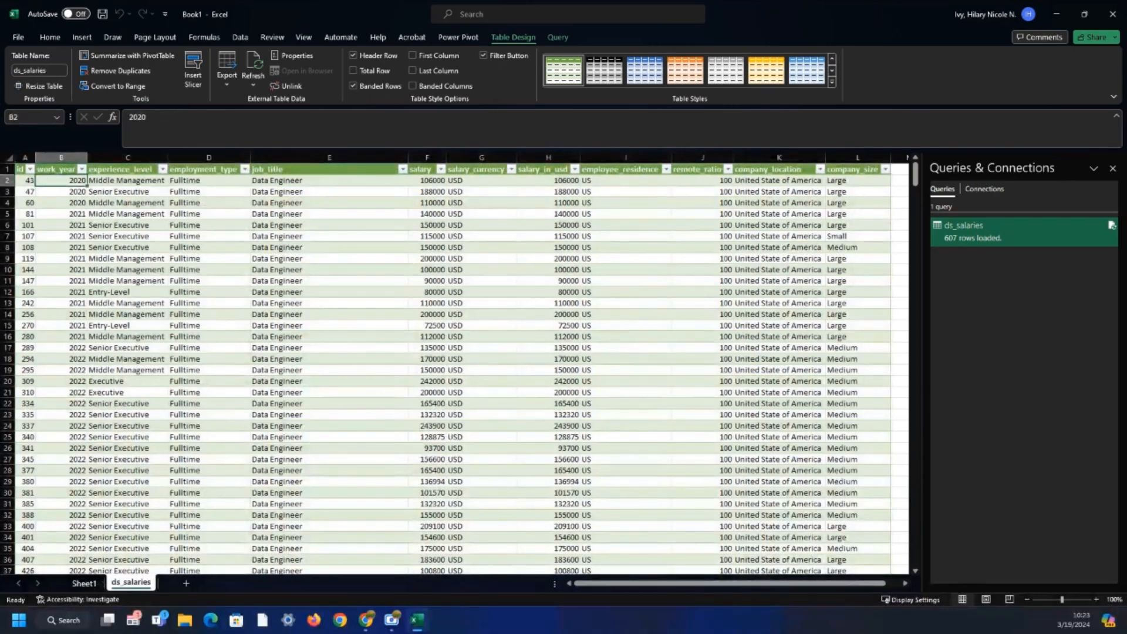
left_click(82, 37)
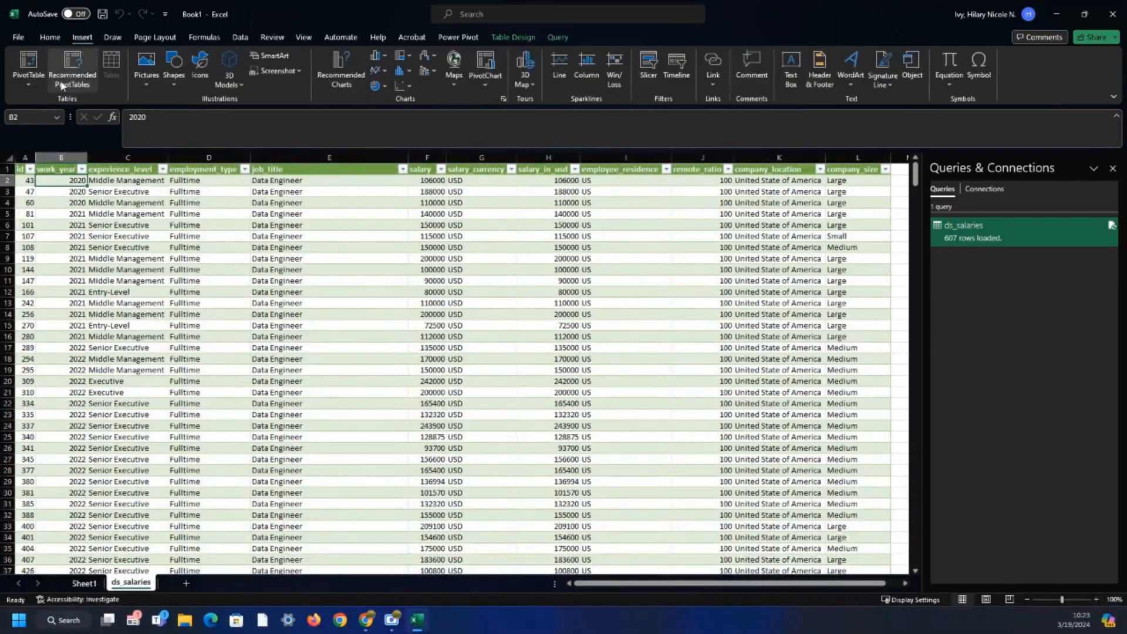
left_click(28, 82)
left_click(49, 137)
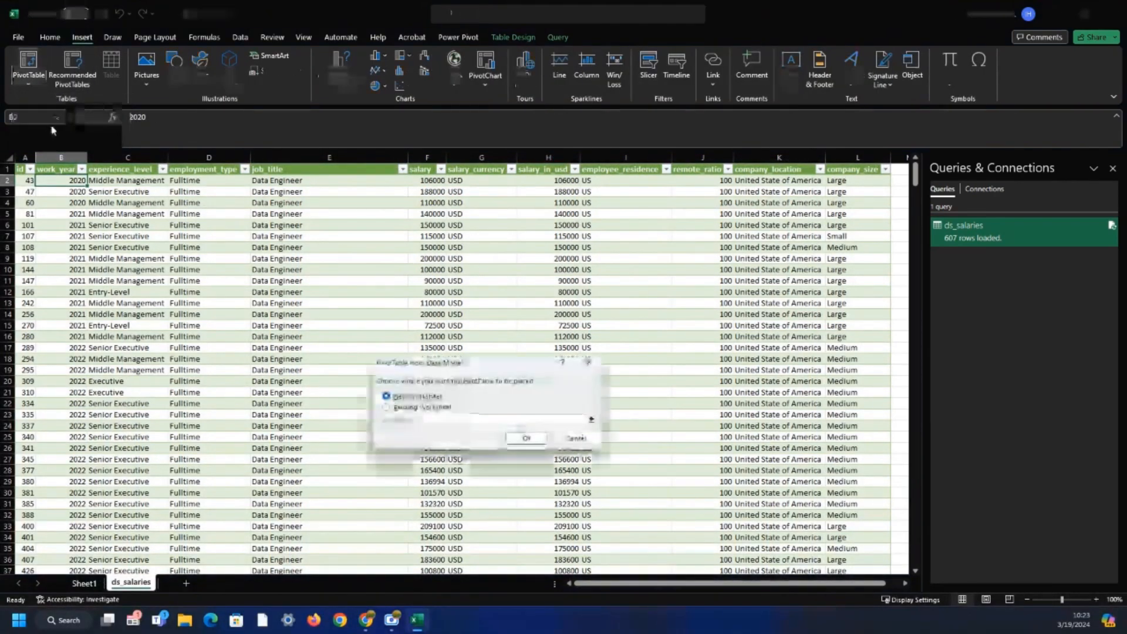
left_click(411, 407)
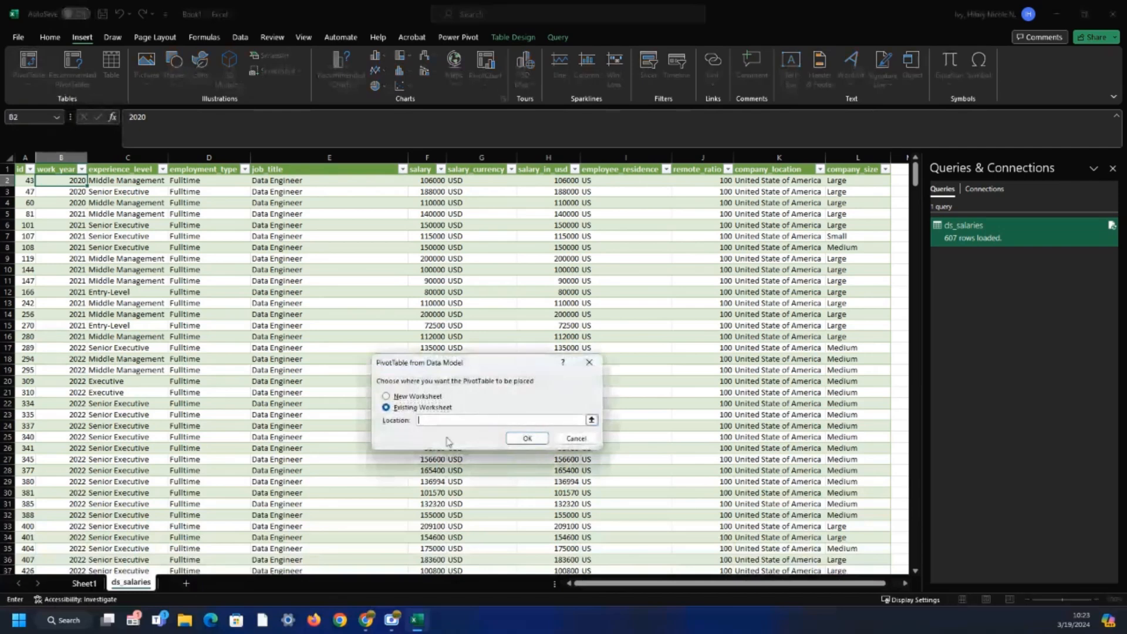
left_click(591, 420)
left_click(84, 583)
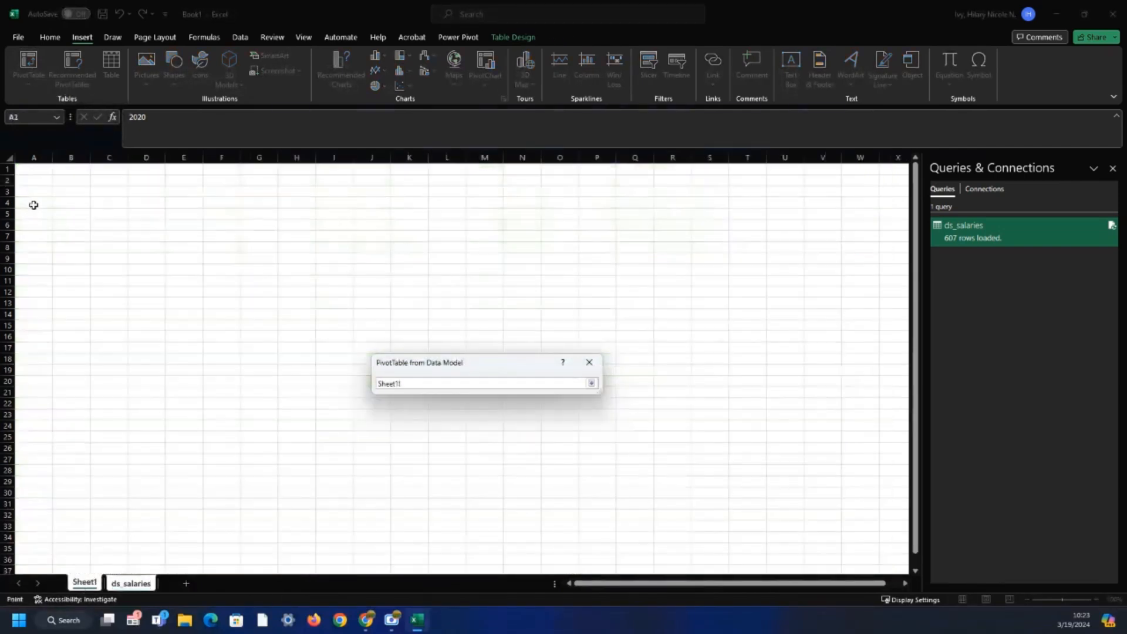
left_click(72, 195)
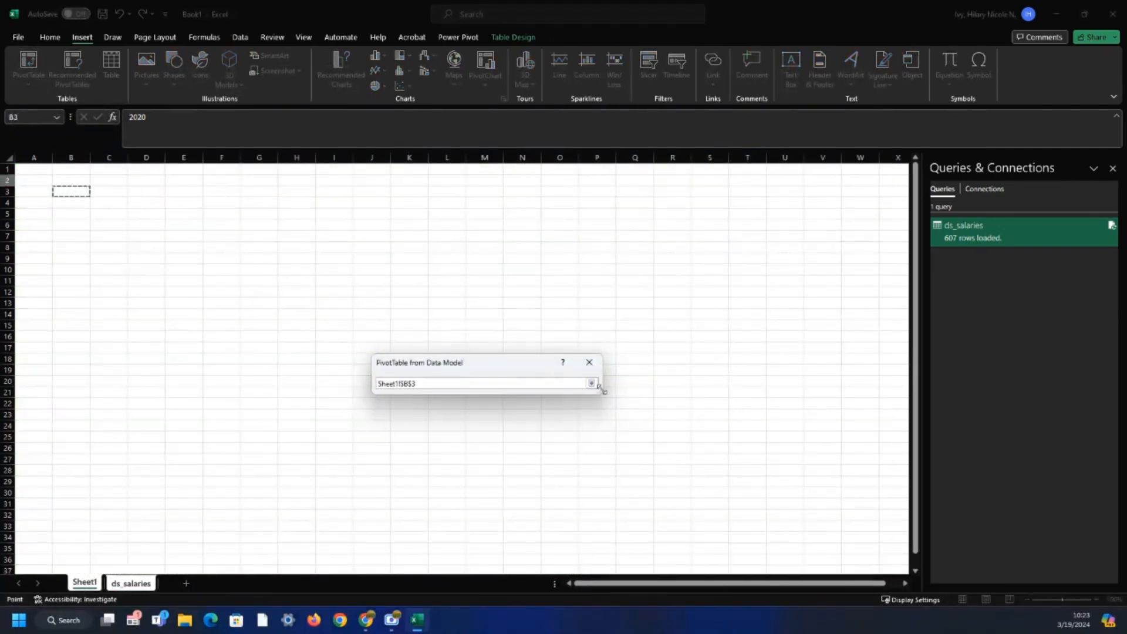
left_click(591, 383)
left_click(527, 438)
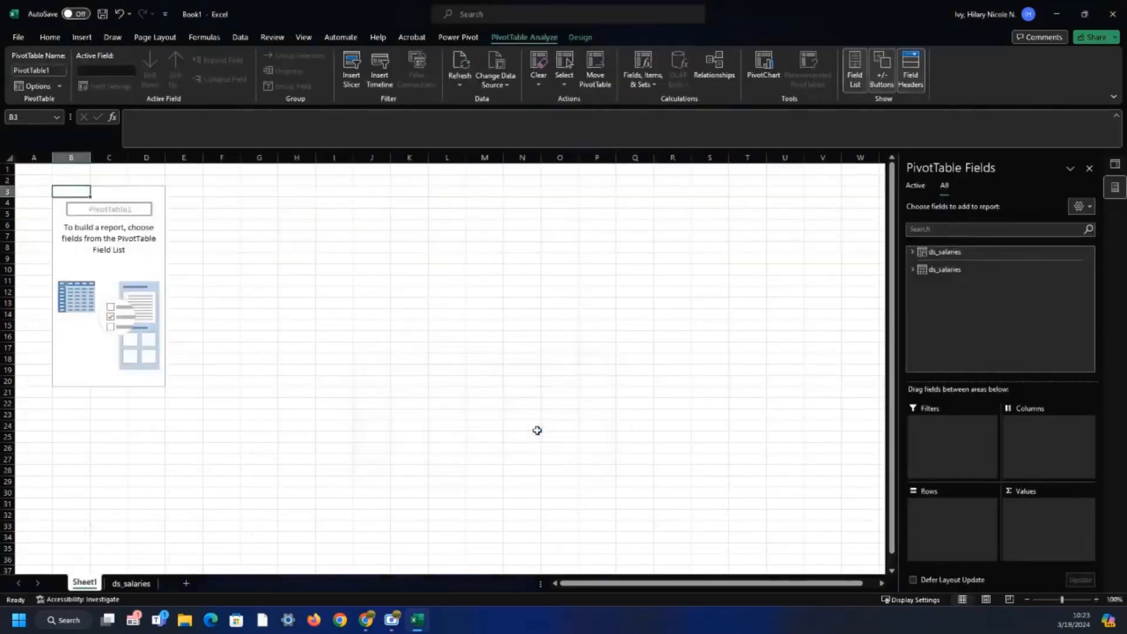
Rename Sheet1 as chart1
right_click(84, 586)
left_click(120, 435)
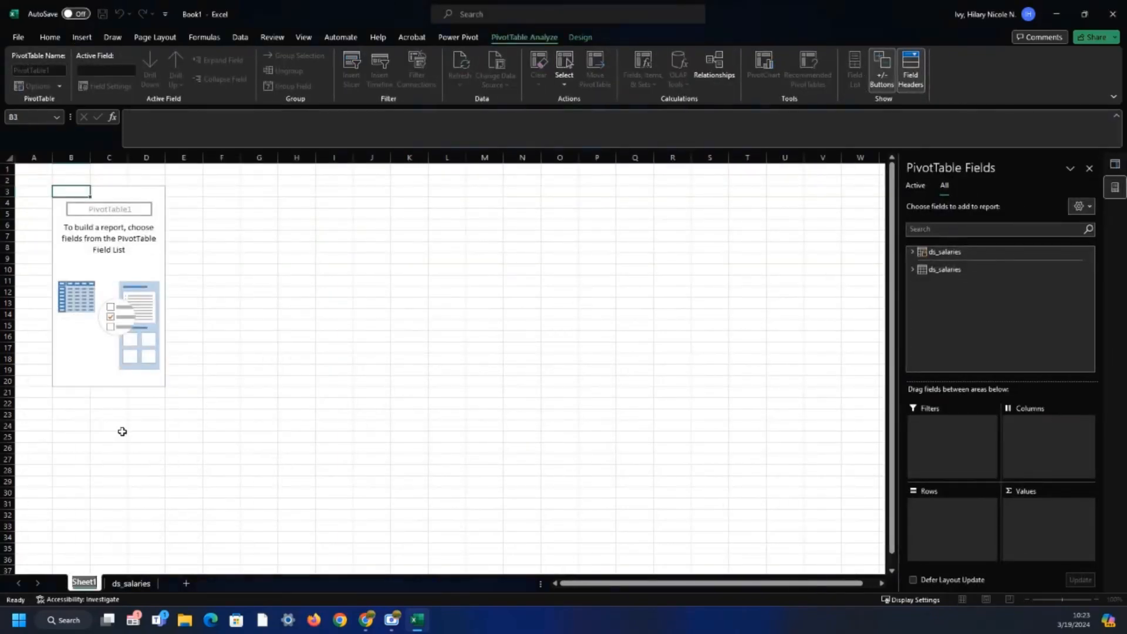
type("chart1")
key("Return")
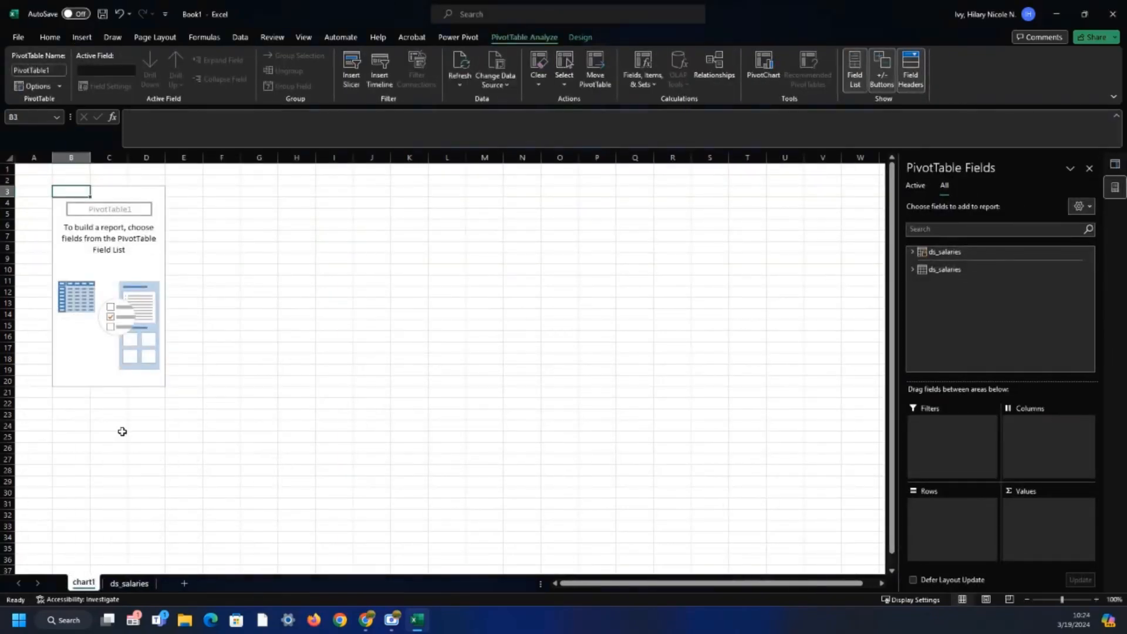
Expand the ds_salaries table and place employment_type in the PivotTable columns and job_title in the rows
left_click(913, 252)
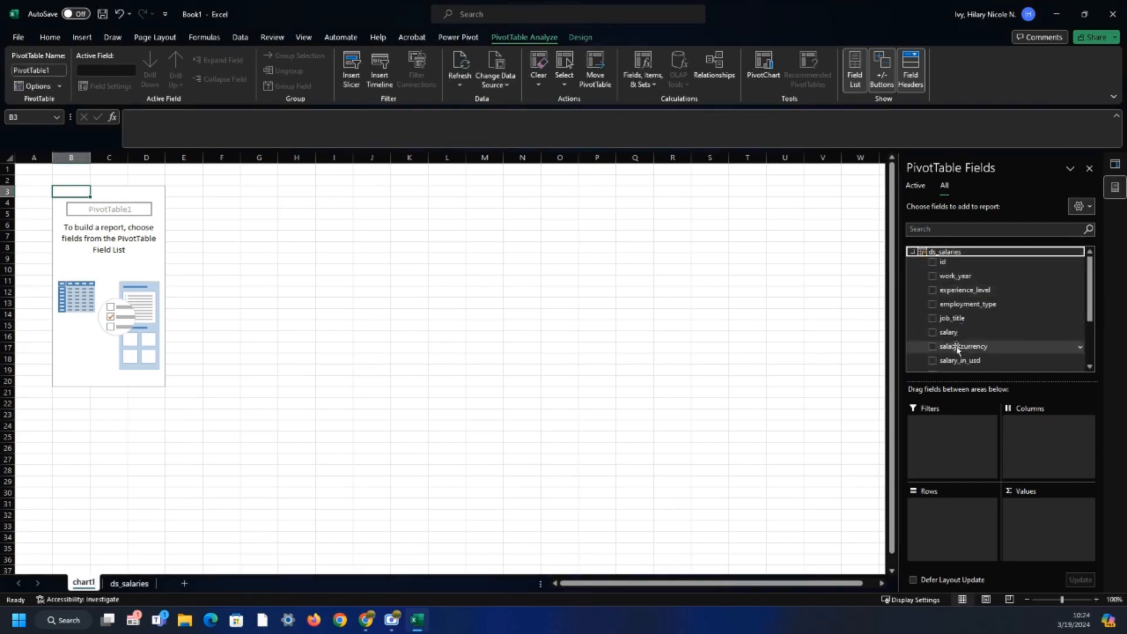
left_click_drag(966, 304, 1045, 449)
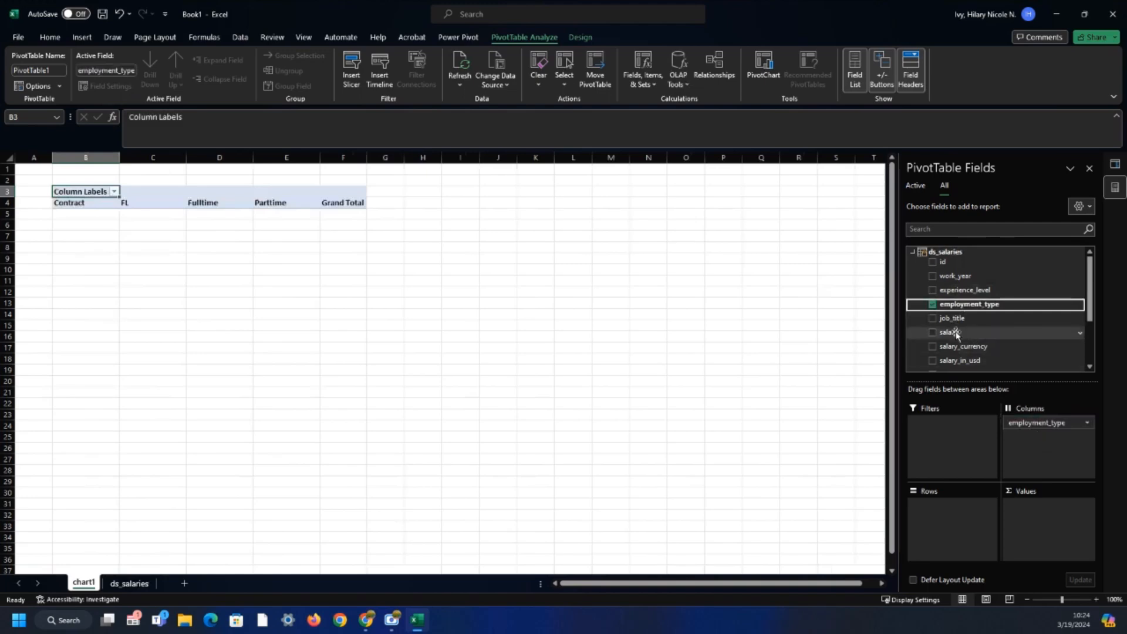
left_click_drag(953, 318, 969, 517)
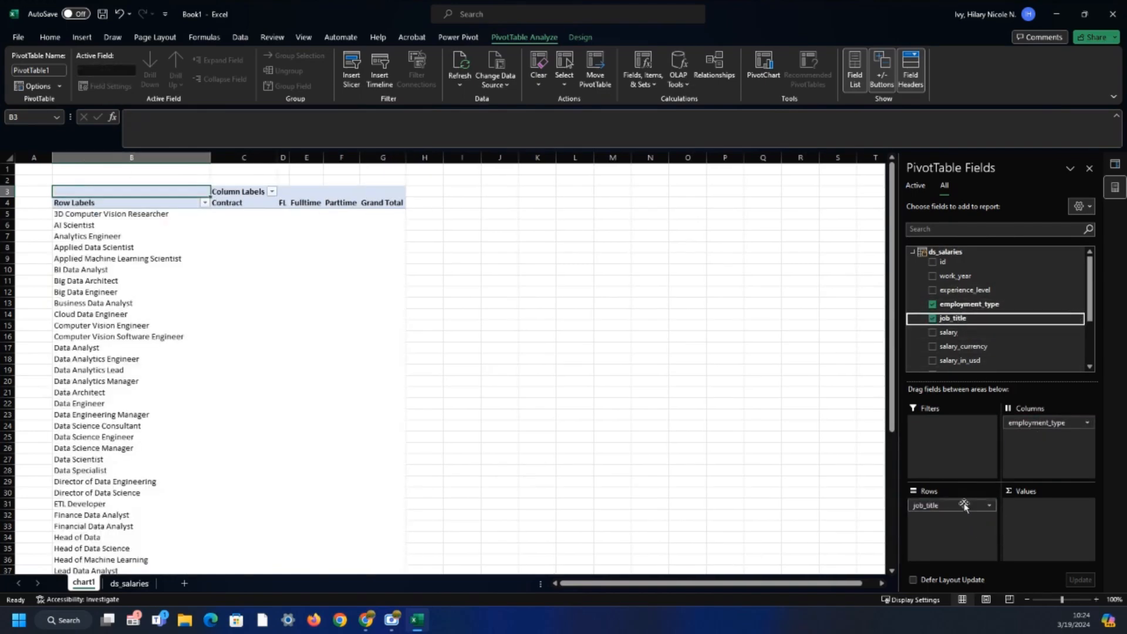
Add the id field to the PivotTable values and summarize it by Count
left_click_drag(981, 262, 1039, 528)
left_click(1033, 506)
left_click(1033, 495)
left_click(321, 325)
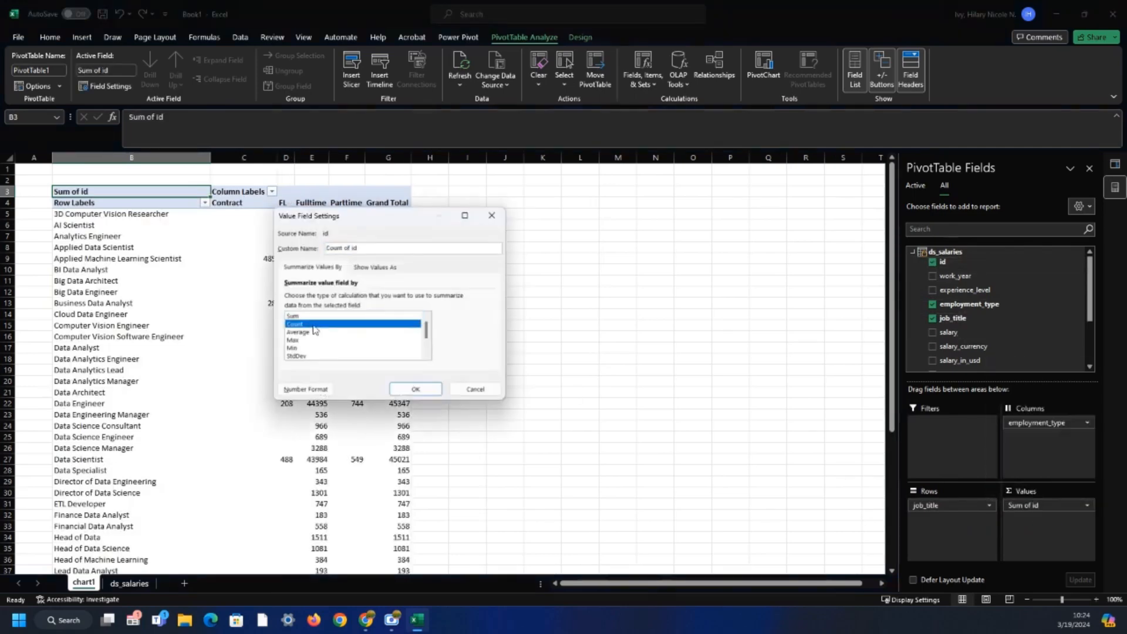
left_click(427, 387)
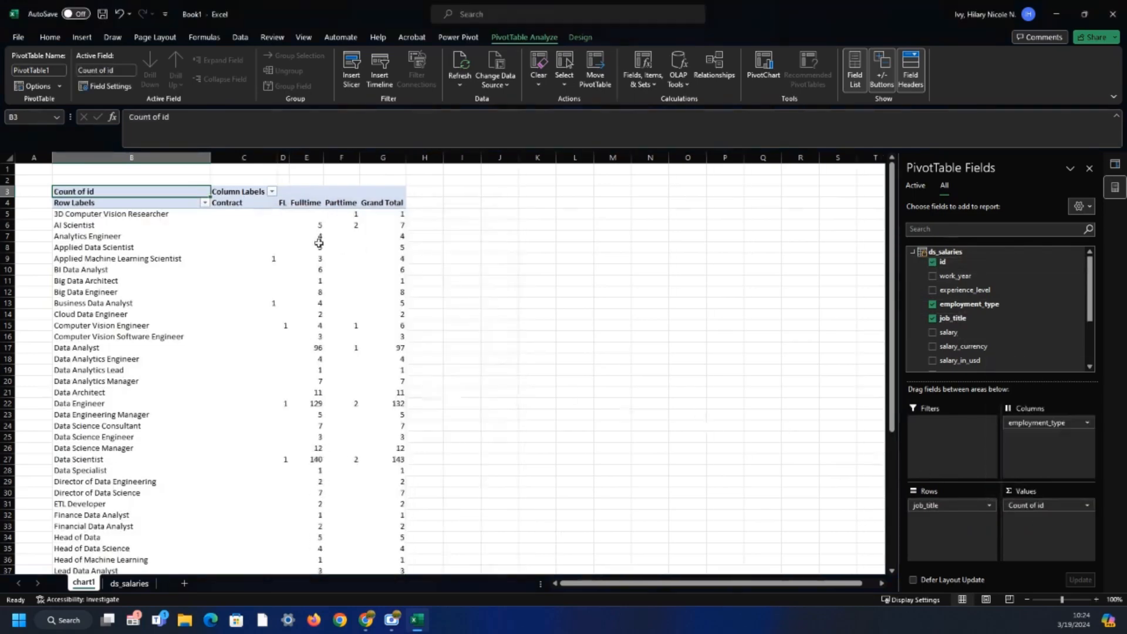
Sort the job_title row labels in descending order by Count of id
left_click(205, 203)
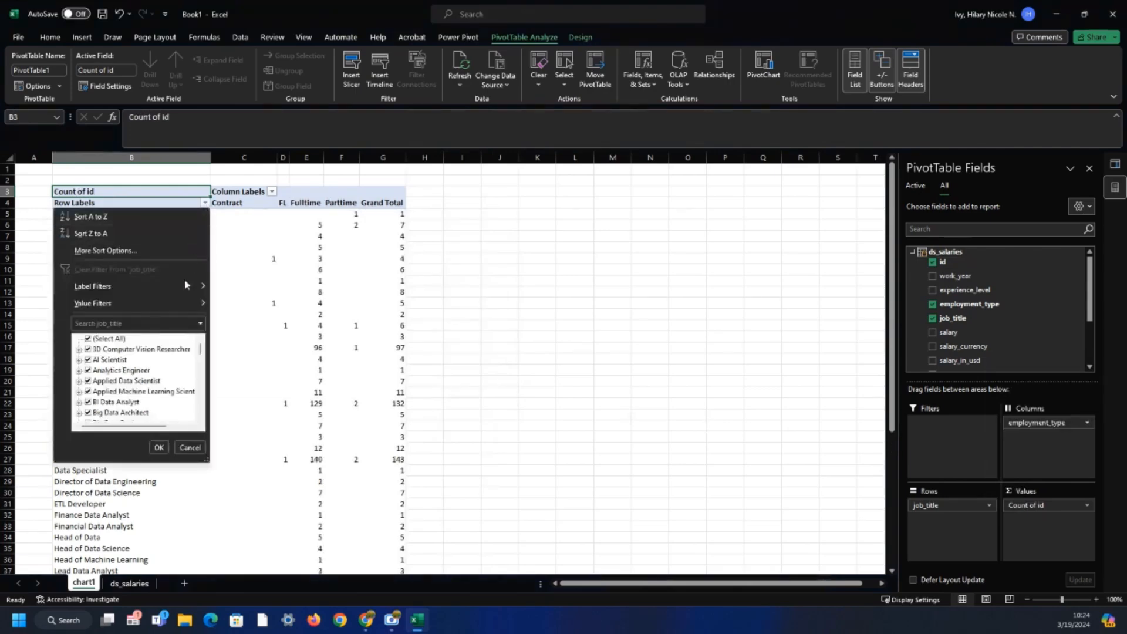
left_click(188, 251)
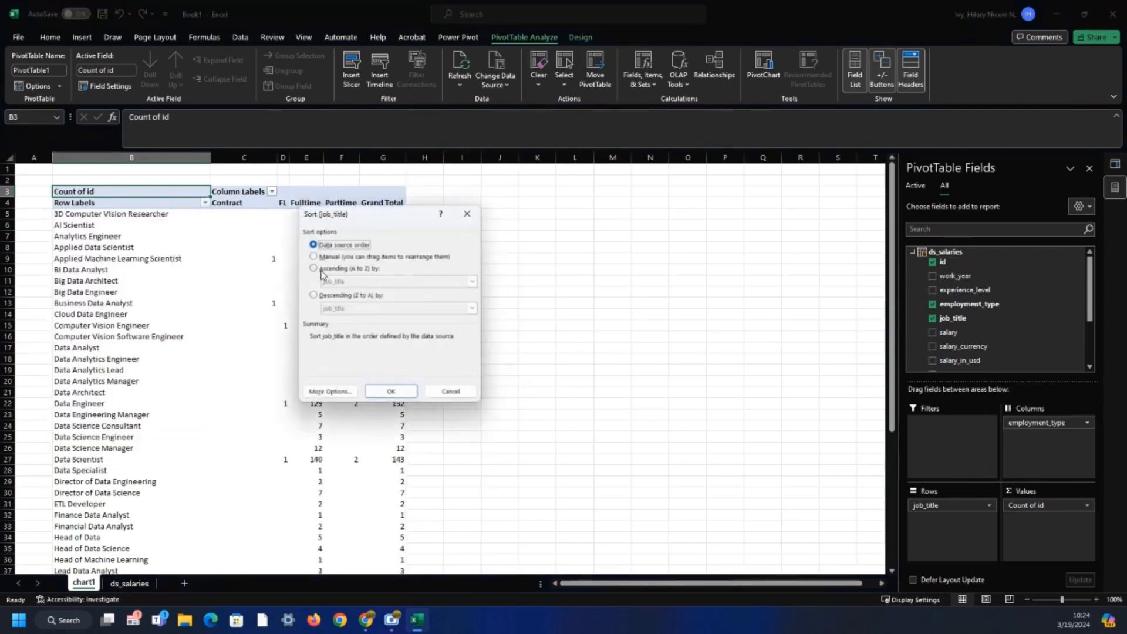
left_click(313, 295)
left_click(472, 308)
left_click(387, 327)
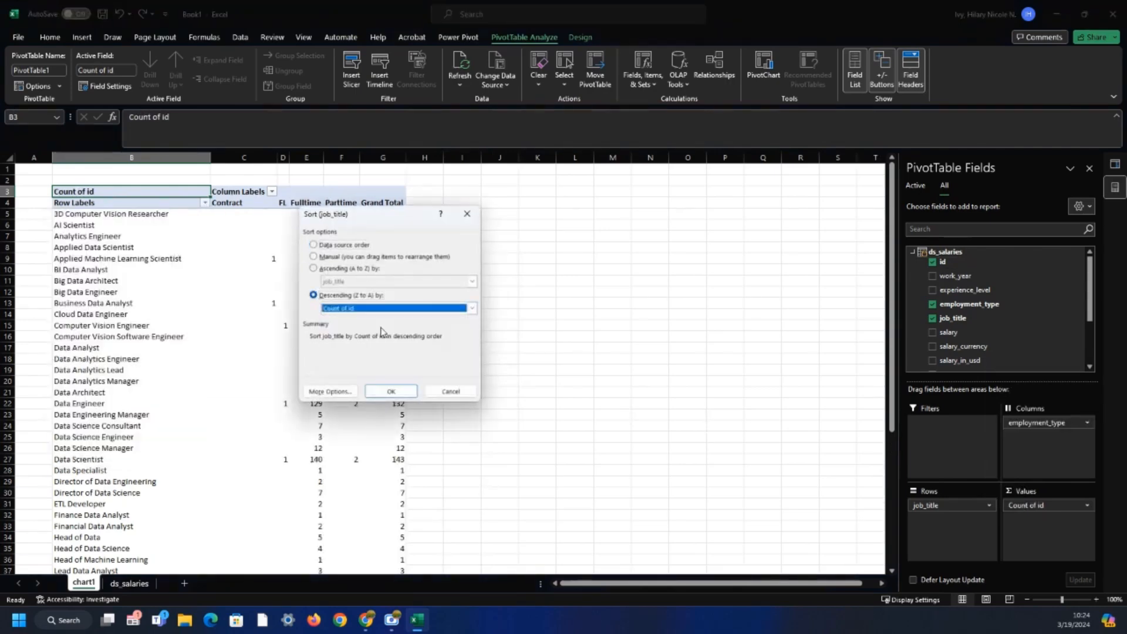
left_click(392, 391)
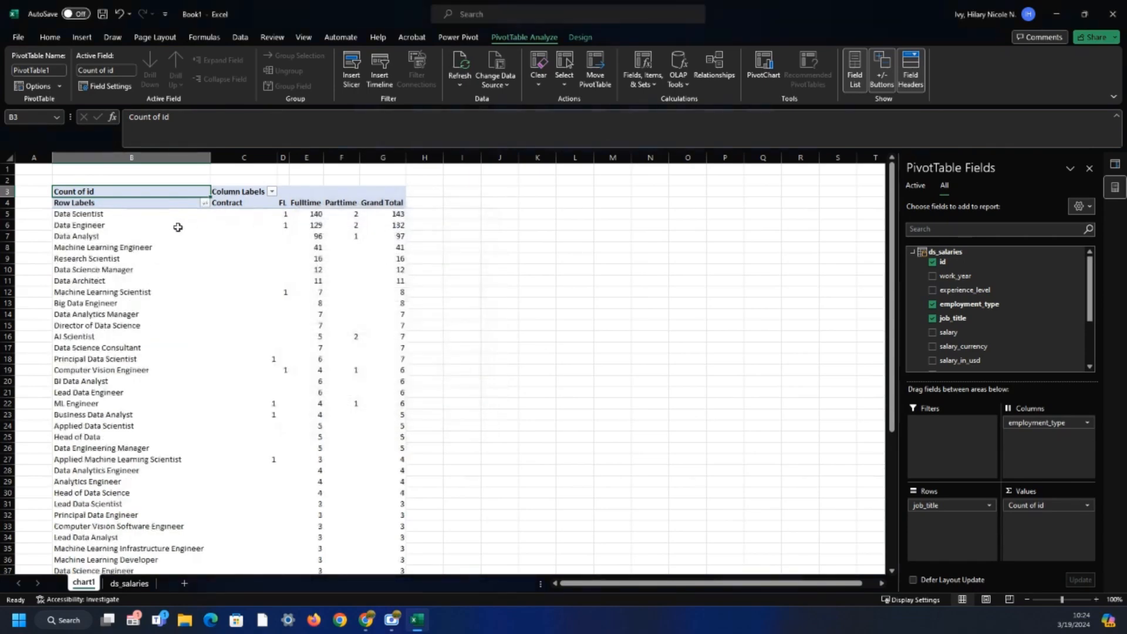
Review the job title counts and move employment_type from the PivotTable columns to the filters
scroll(247, 239, "down", 5)
scroll(246, 239, "up", 5)
left_click(129, 584)
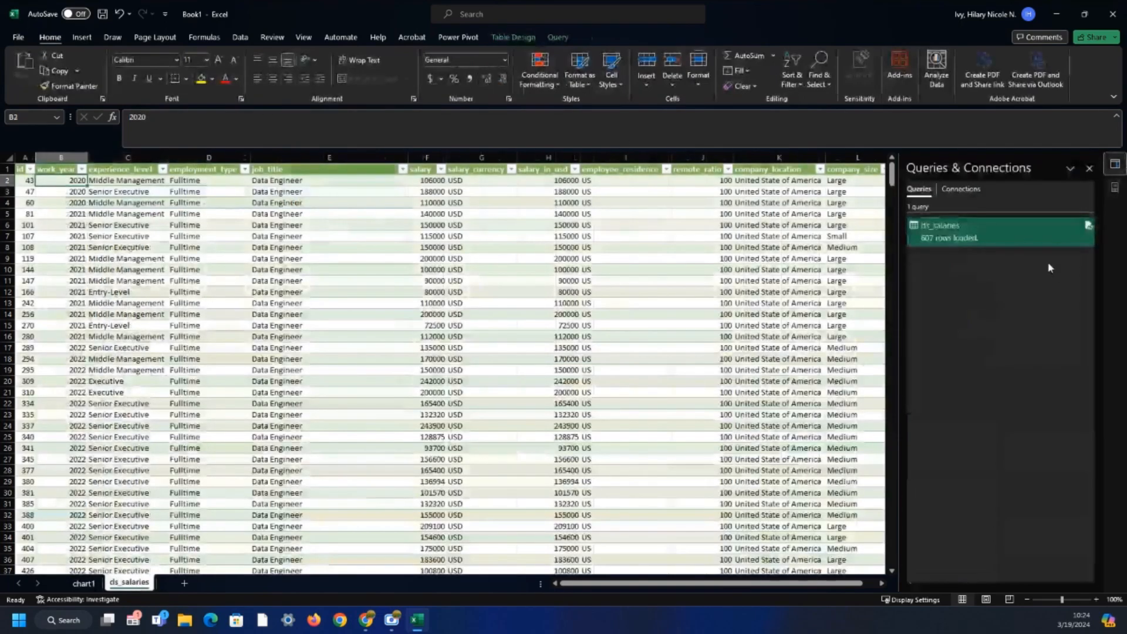
left_click(85, 583)
scroll(378, 468, "down", 9)
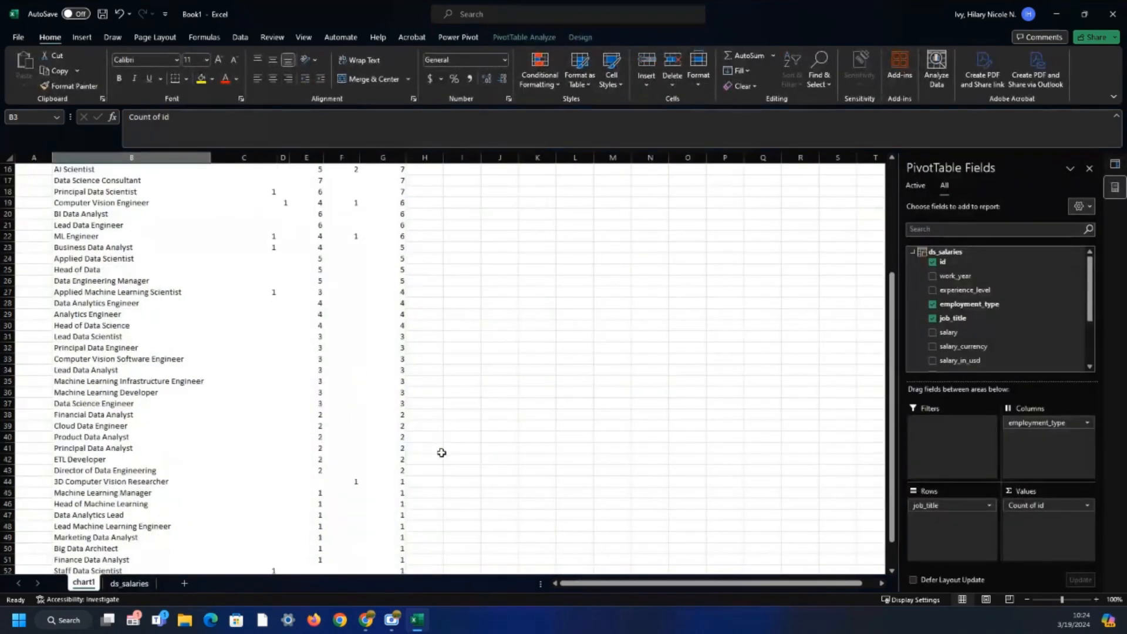
scroll(549, 503, "up", 9)
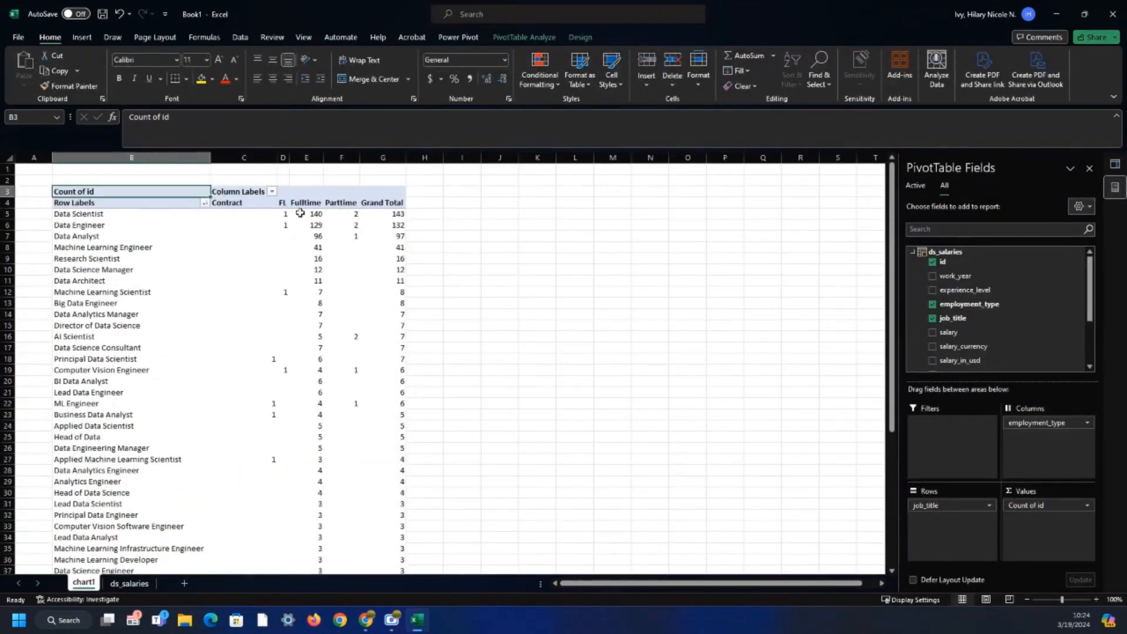
left_click_drag(1025, 434, 956, 440)
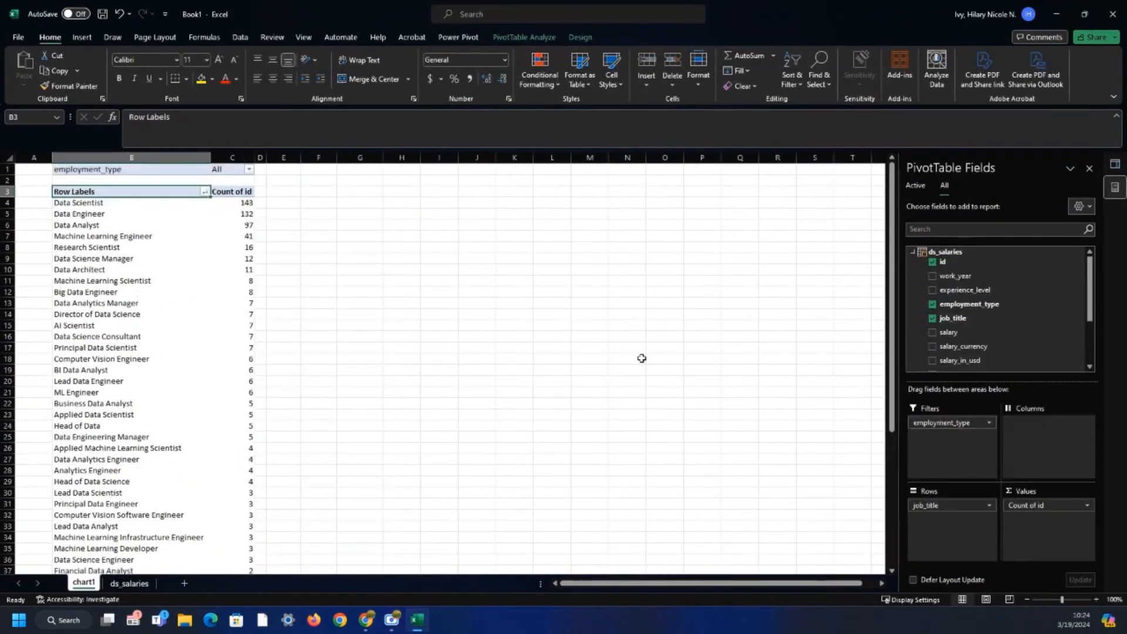
Filter the PivotTable's employment_type to Parttime only, with multiple-item selection enabled
left_click(249, 169)
left_click(123, 303)
left_click(123, 201)
left_click(132, 200)
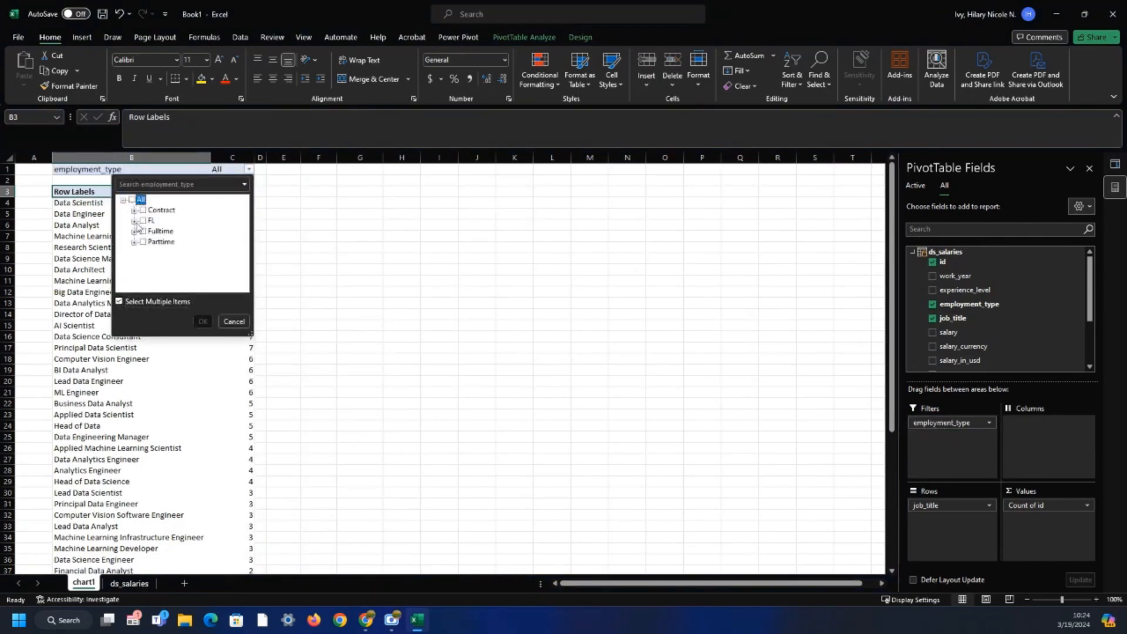
left_click(145, 243)
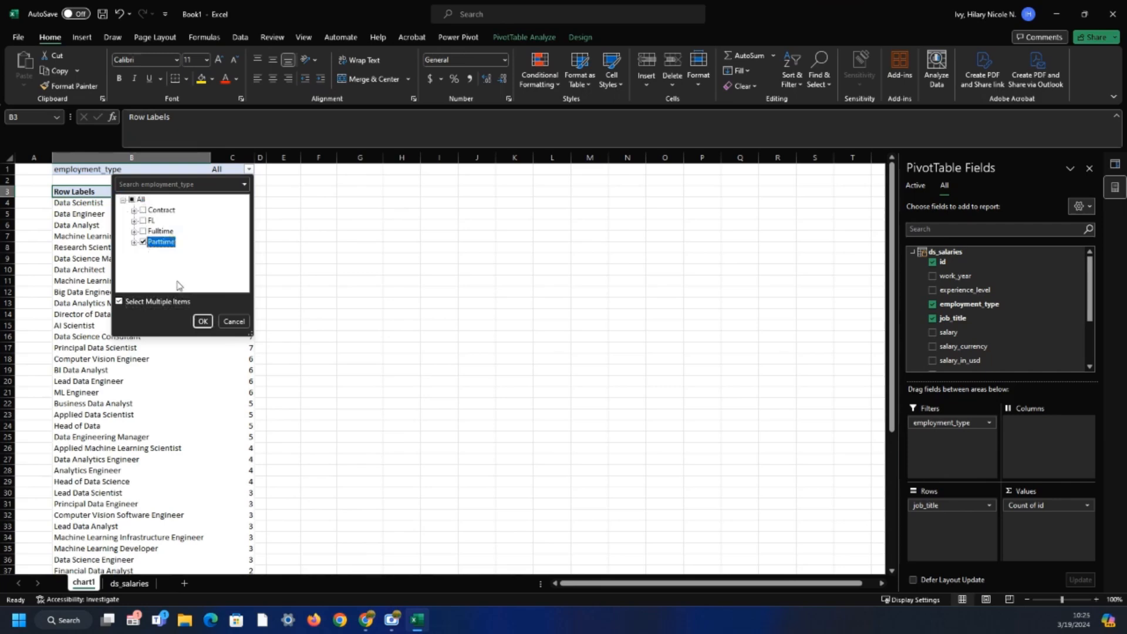
left_click(202, 321)
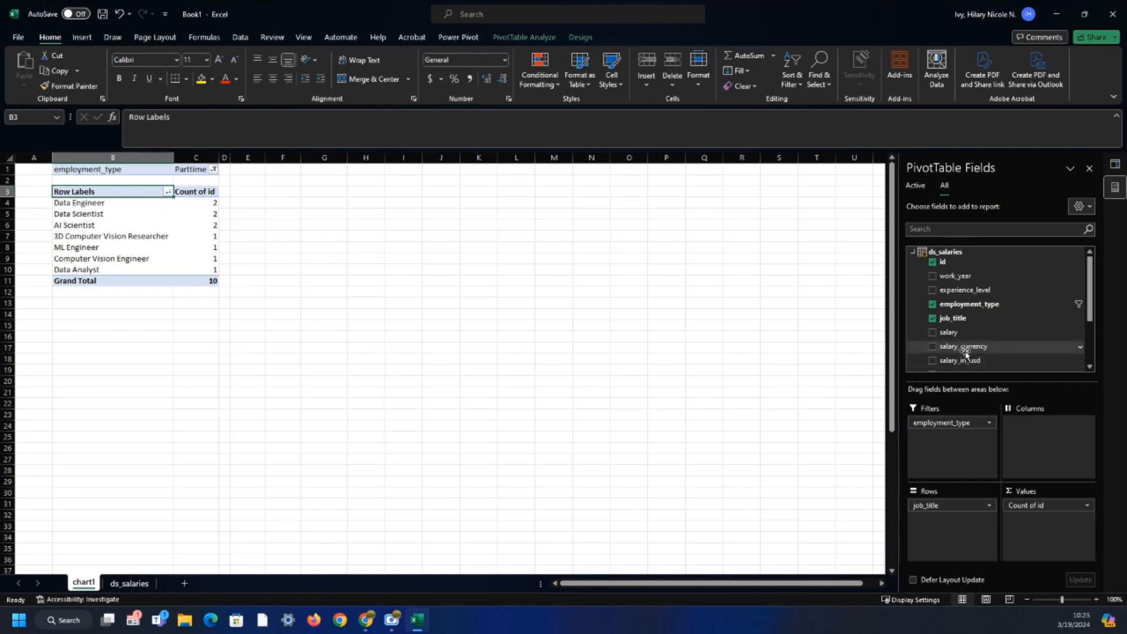
Add salary_in_usd to the PivotTable values and summarize it by Count
left_click_drag(962, 359, 1054, 548)
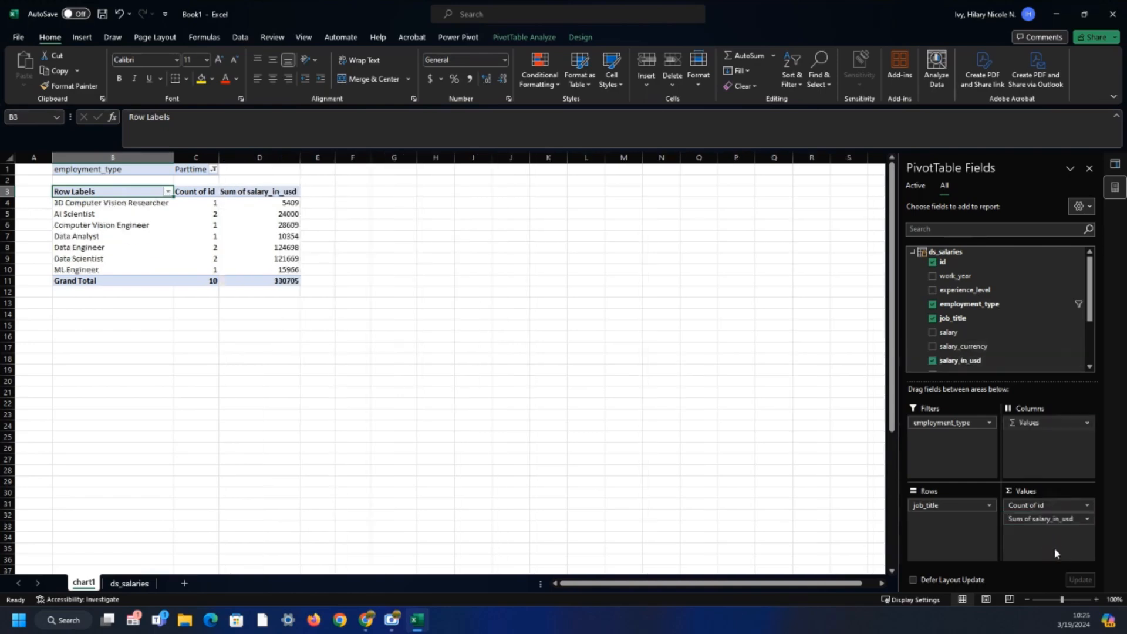
left_click(1086, 519)
left_click(1041, 504)
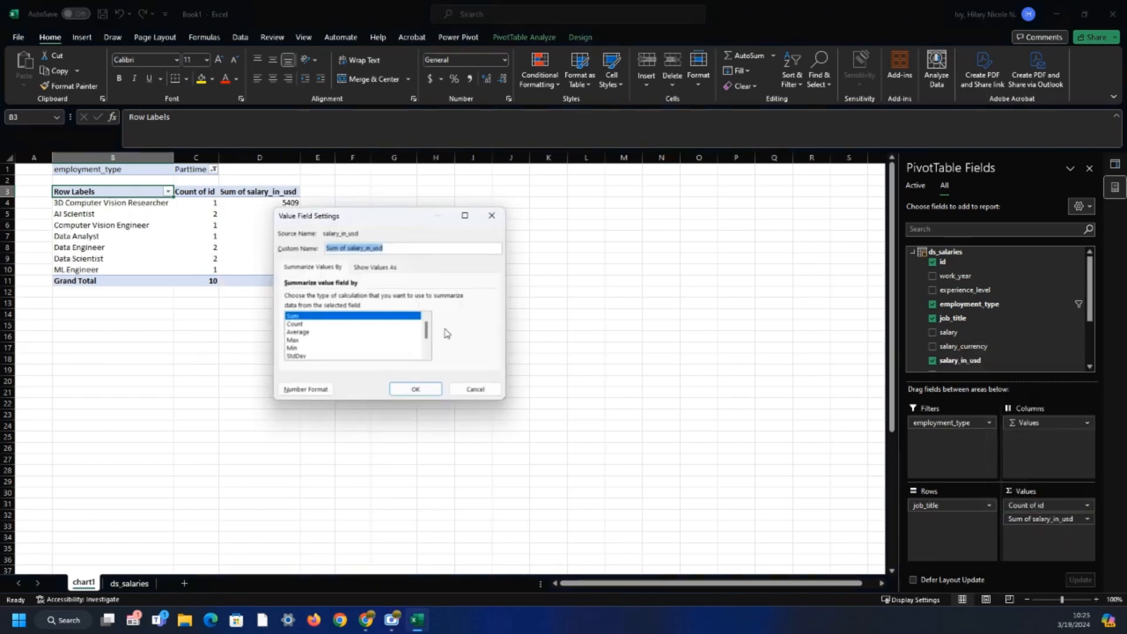
left_click(298, 340)
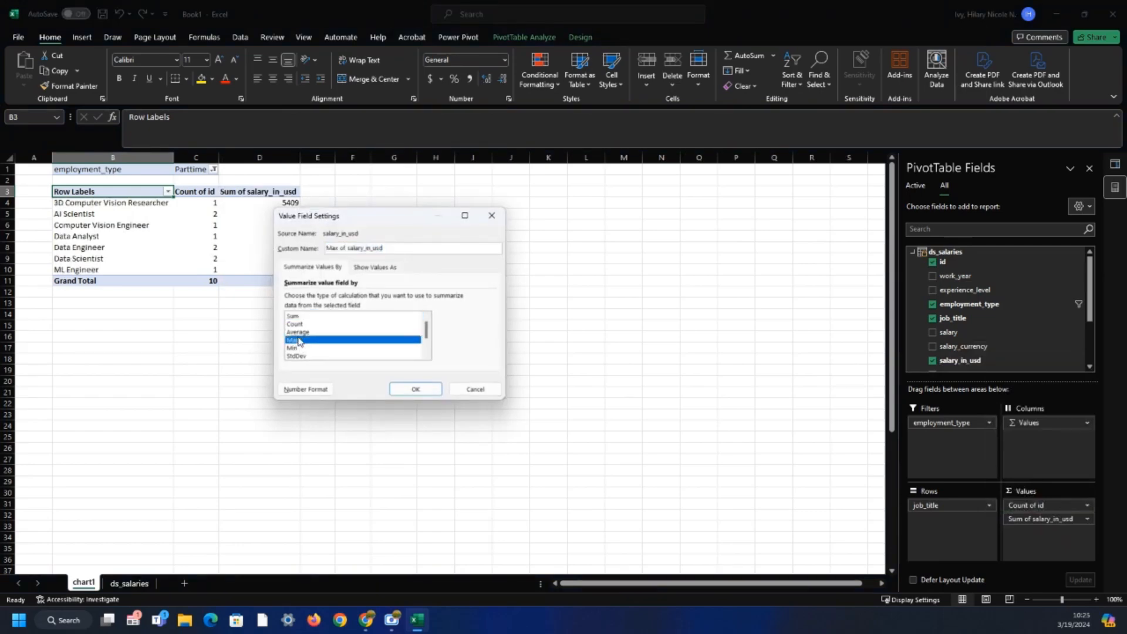
left_click(297, 325)
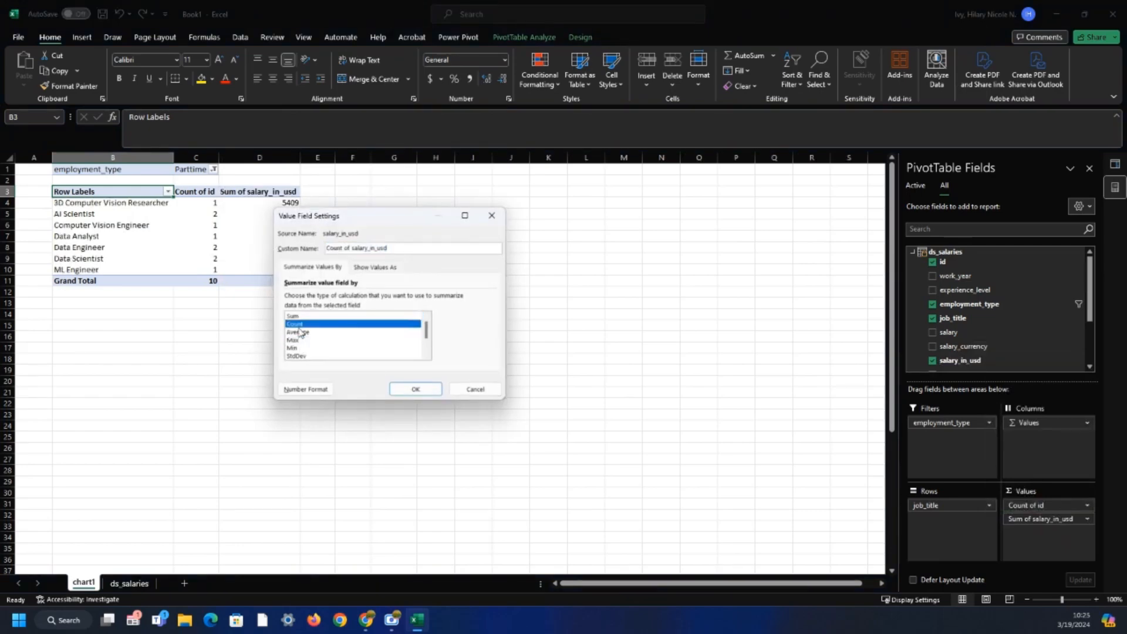
left_click(413, 390)
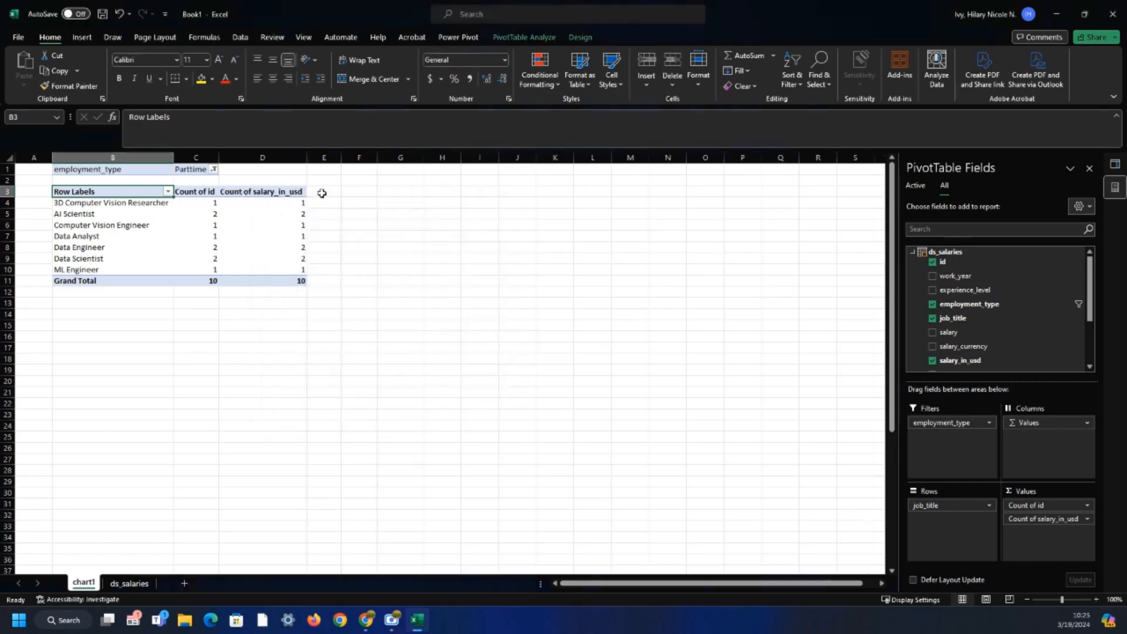
Change the salary_in_usd value field to summarize by Average
left_click(1087, 519)
left_click(1036, 506)
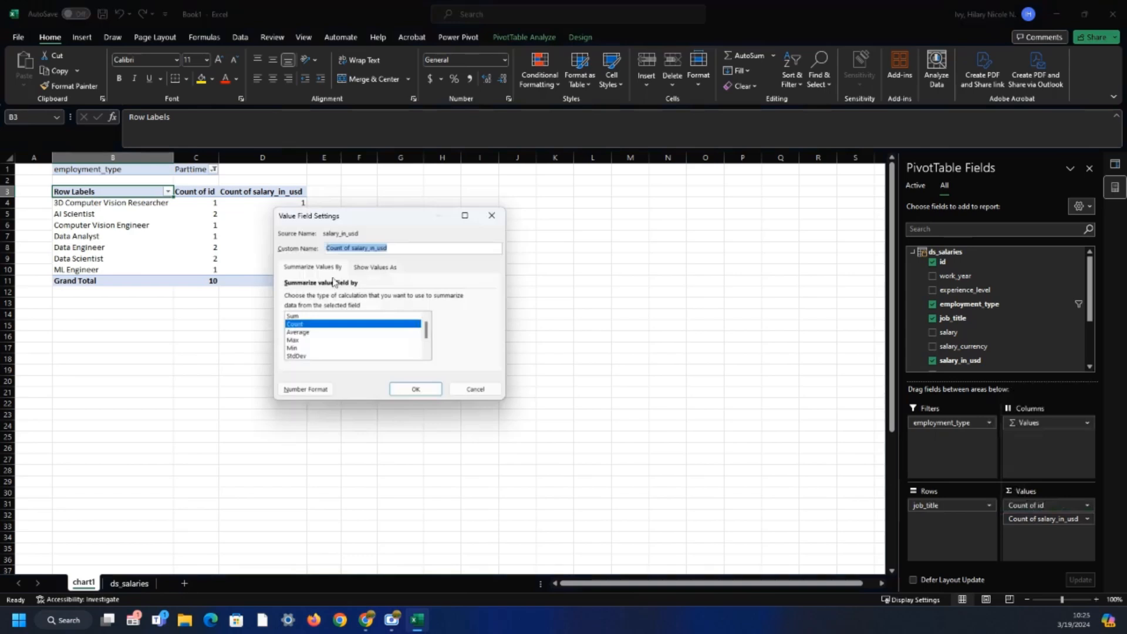
left_click(301, 333)
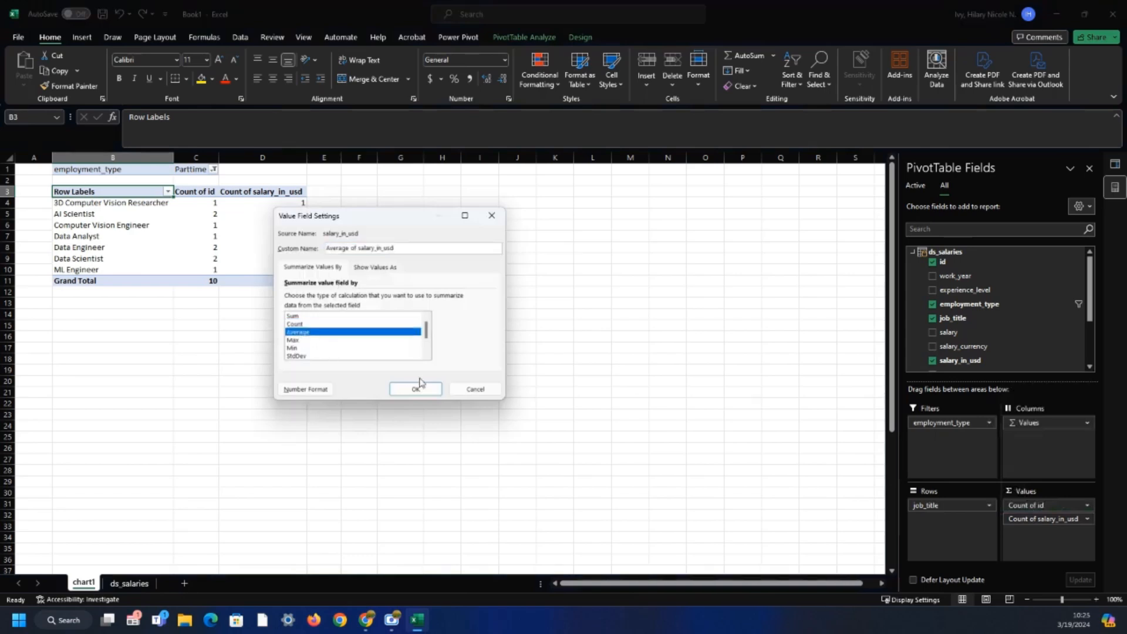
left_click(432, 390)
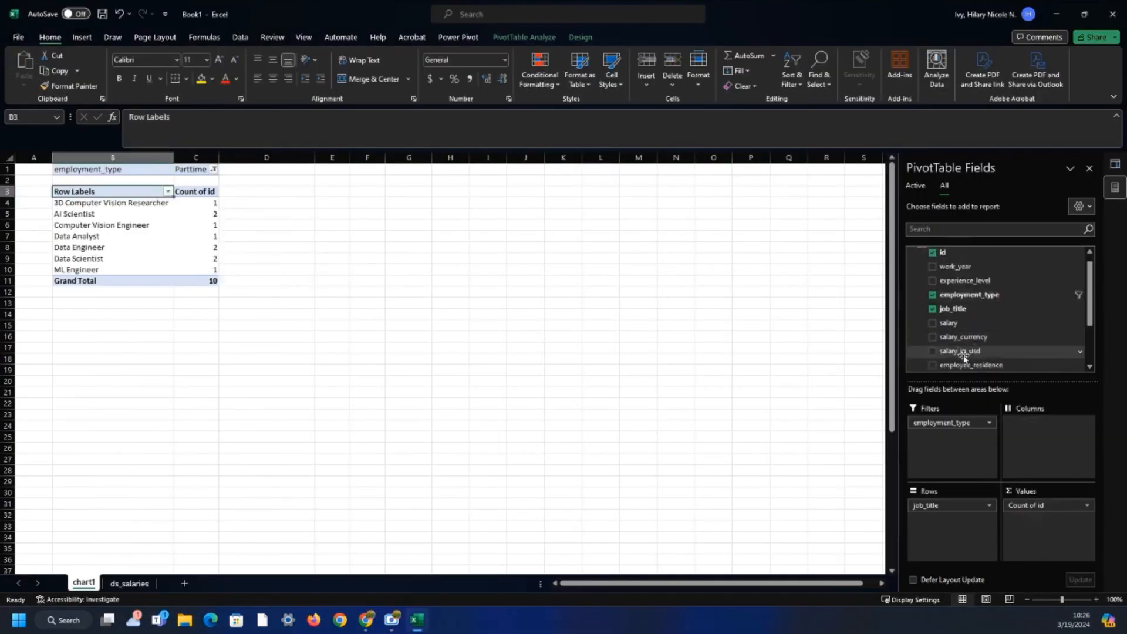
Add the salary_in_usd field back to the PivotTable values
left_click(961, 351)
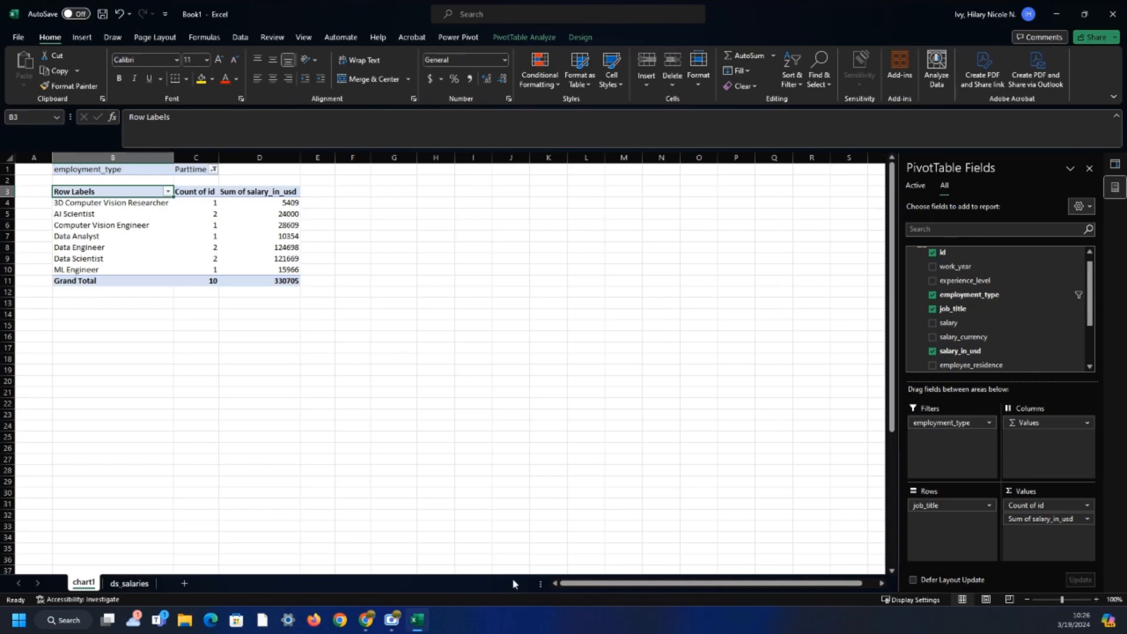
Change the salary_in_usd value field to summarize by Average and format its numbers as Currency
left_click(1087, 519)
left_click(1051, 508)
left_click(317, 331)
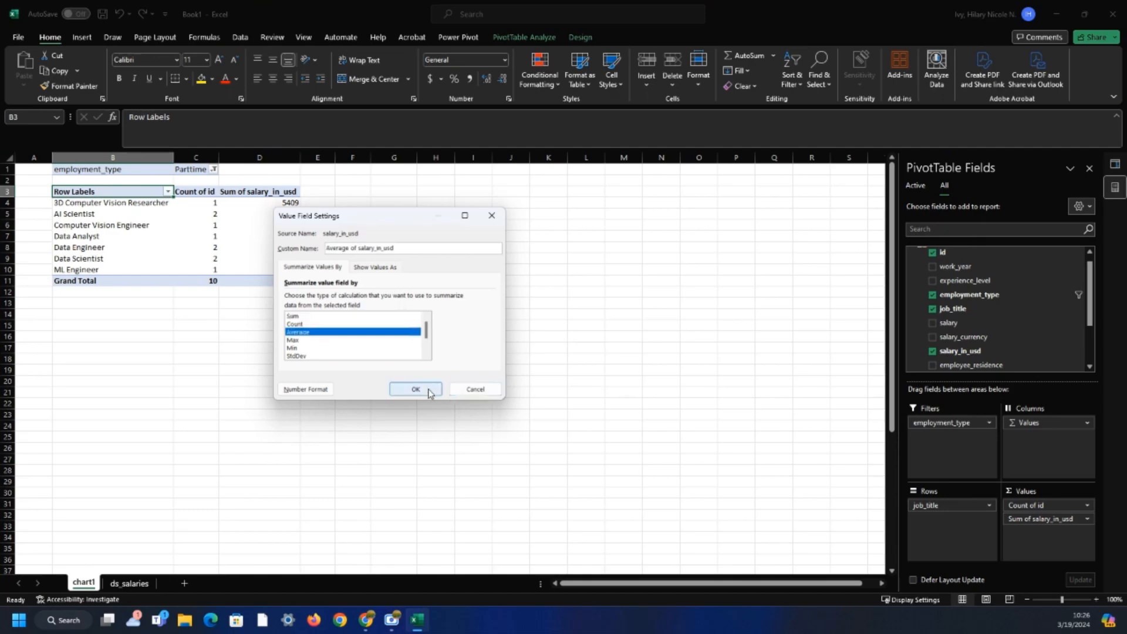
left_click(303, 389)
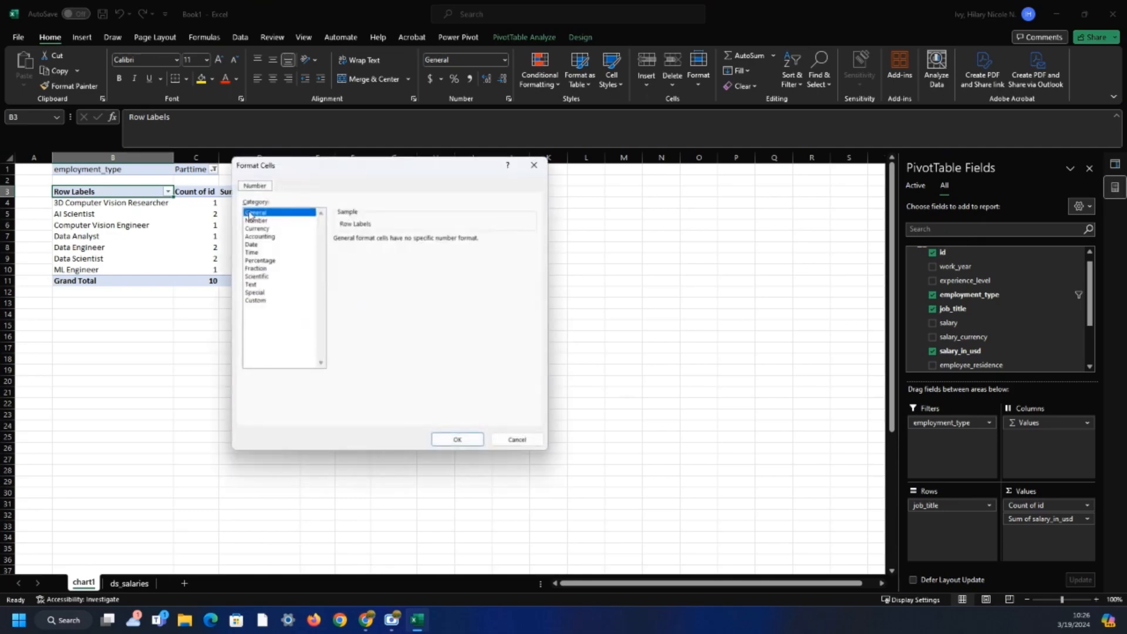
left_click(253, 229)
left_click(453, 440)
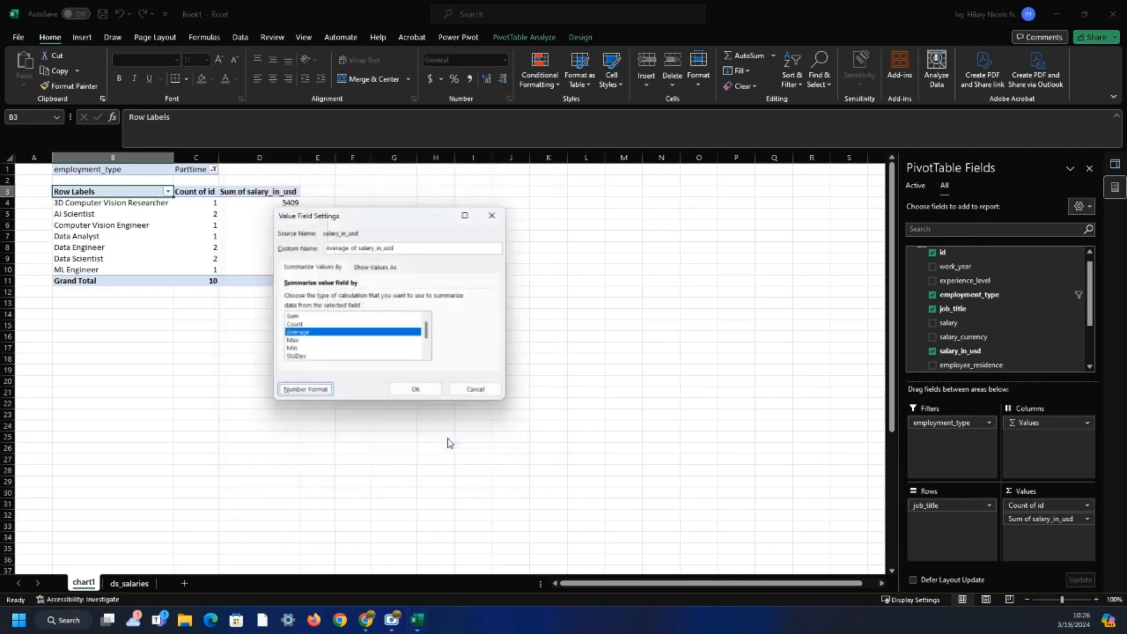
left_click(399, 389)
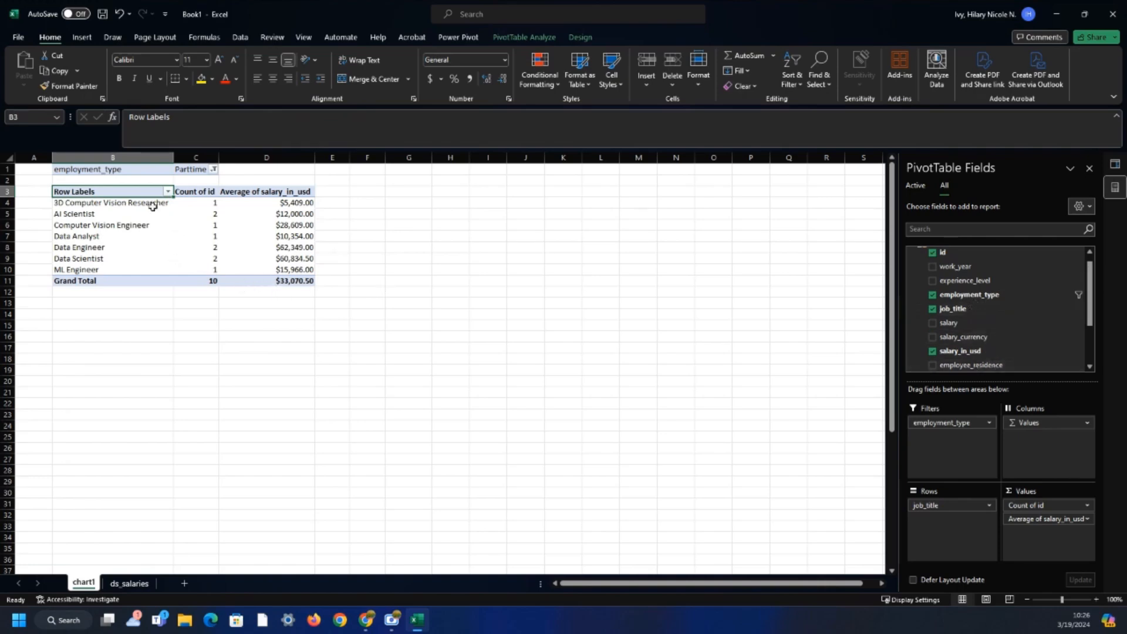
Sort the PivotTable's job titles in descending order by Average of salary_in_usd
left_click(167, 192)
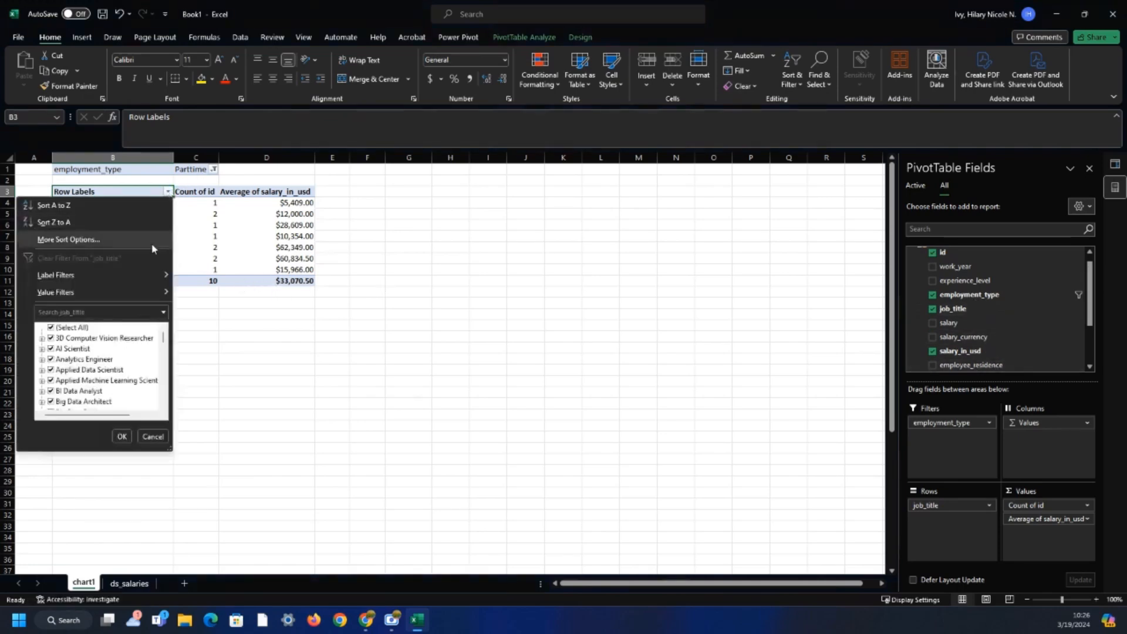
left_click(138, 240)
left_click(321, 294)
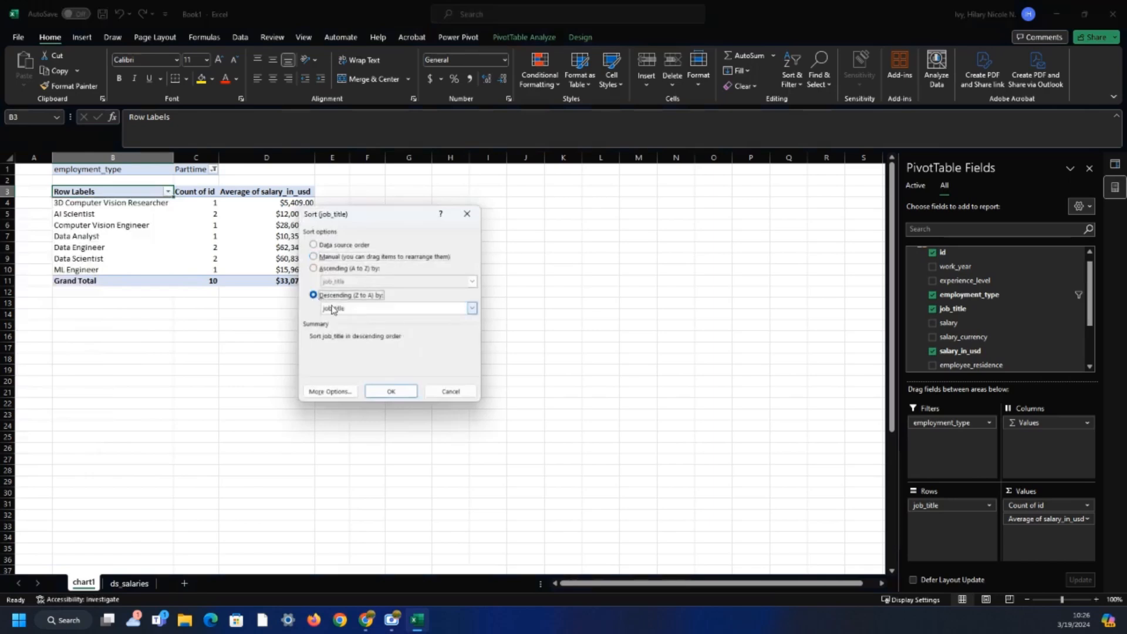
left_click(472, 309)
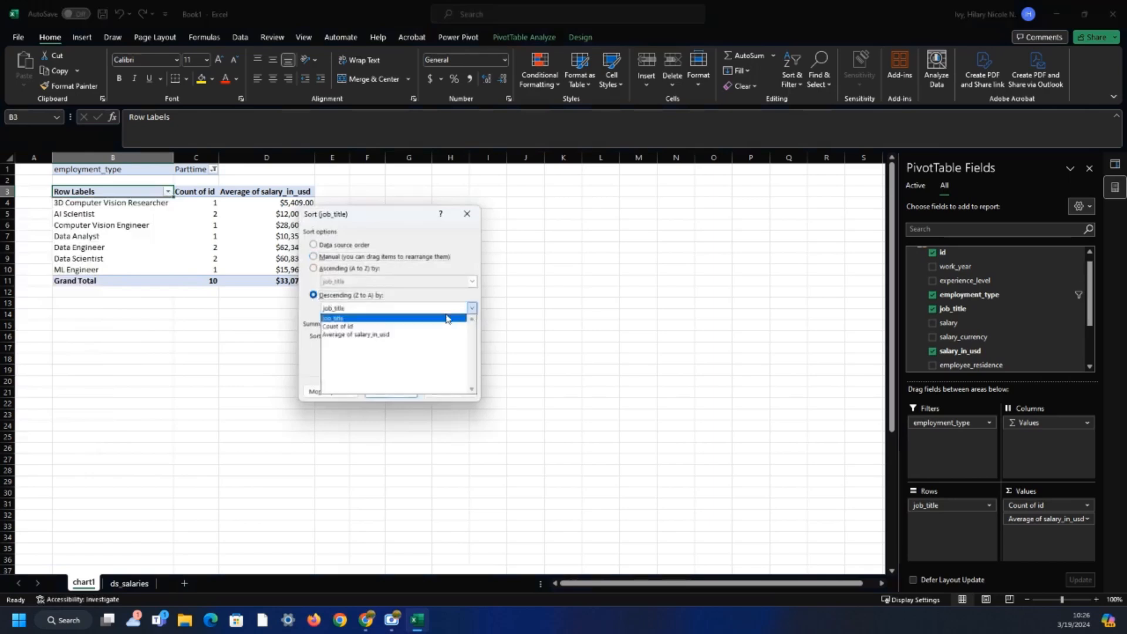
left_click(410, 335)
left_click(385, 392)
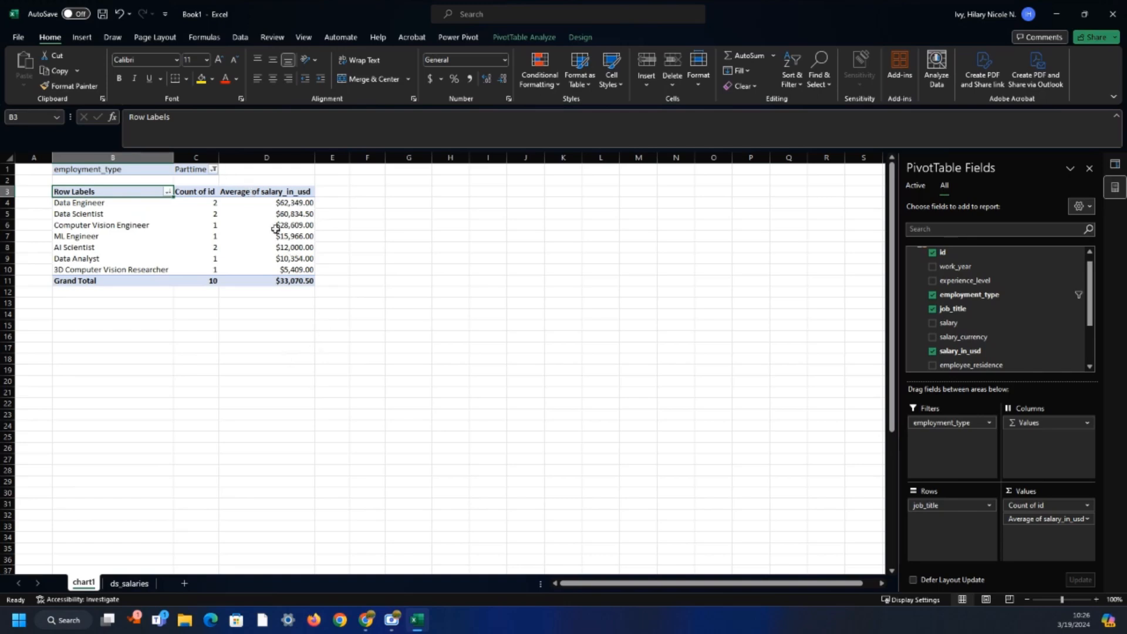
mouse_move(189, 234)
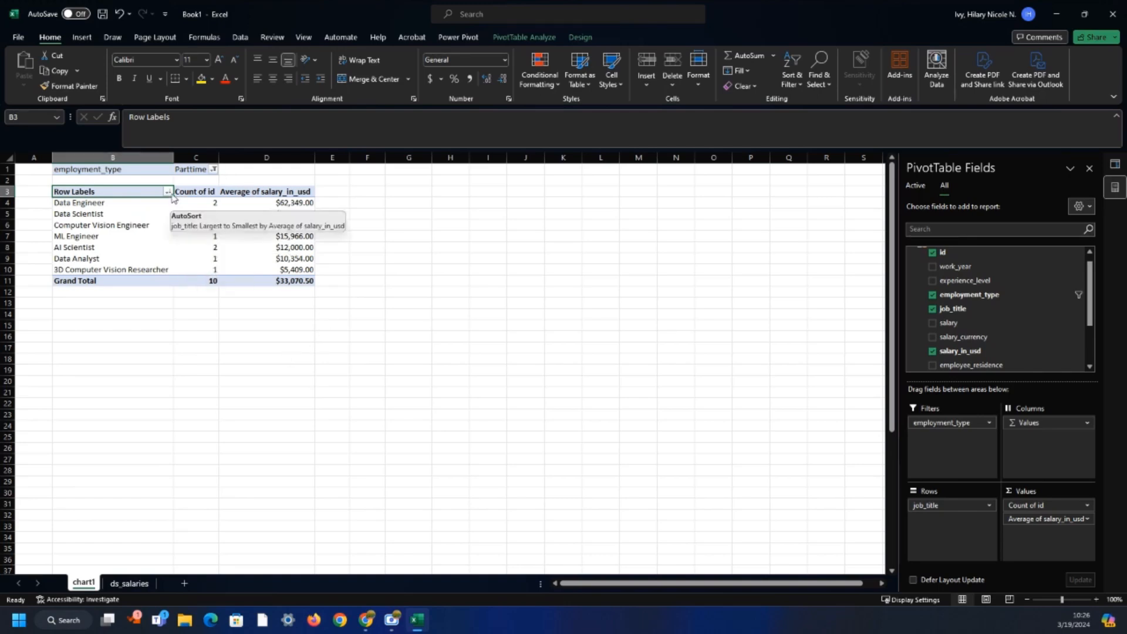
Add salary_in_usd to the PivotTable filters and check its filter choices without applying any
left_click_drag(1003, 354, 961, 470)
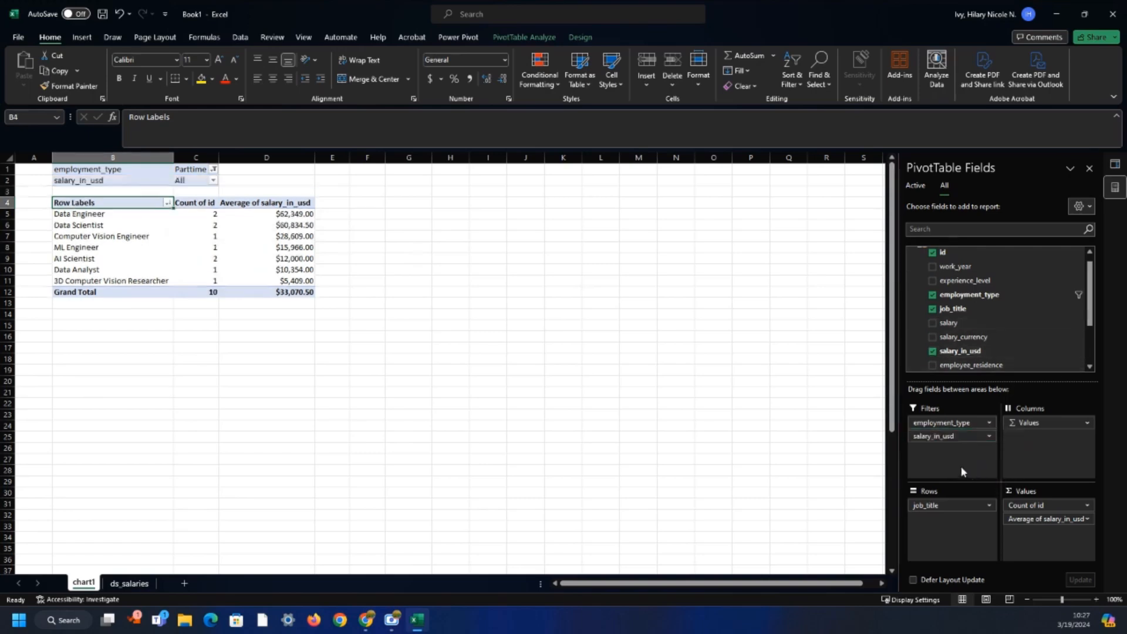
left_click(990, 437)
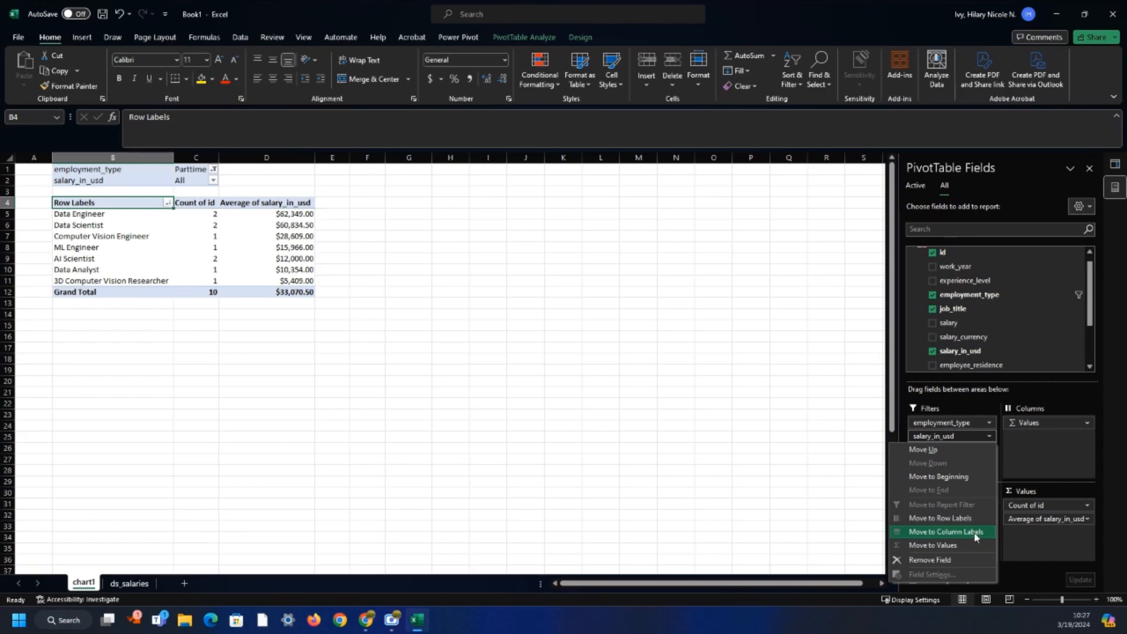
left_click(675, 448)
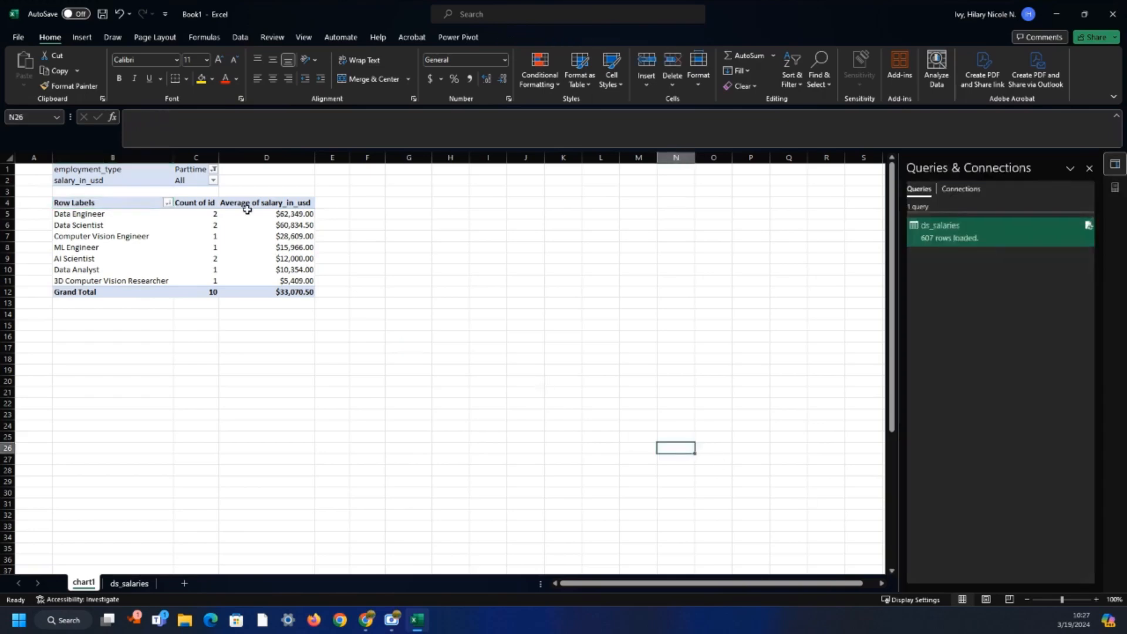
left_click(213, 181)
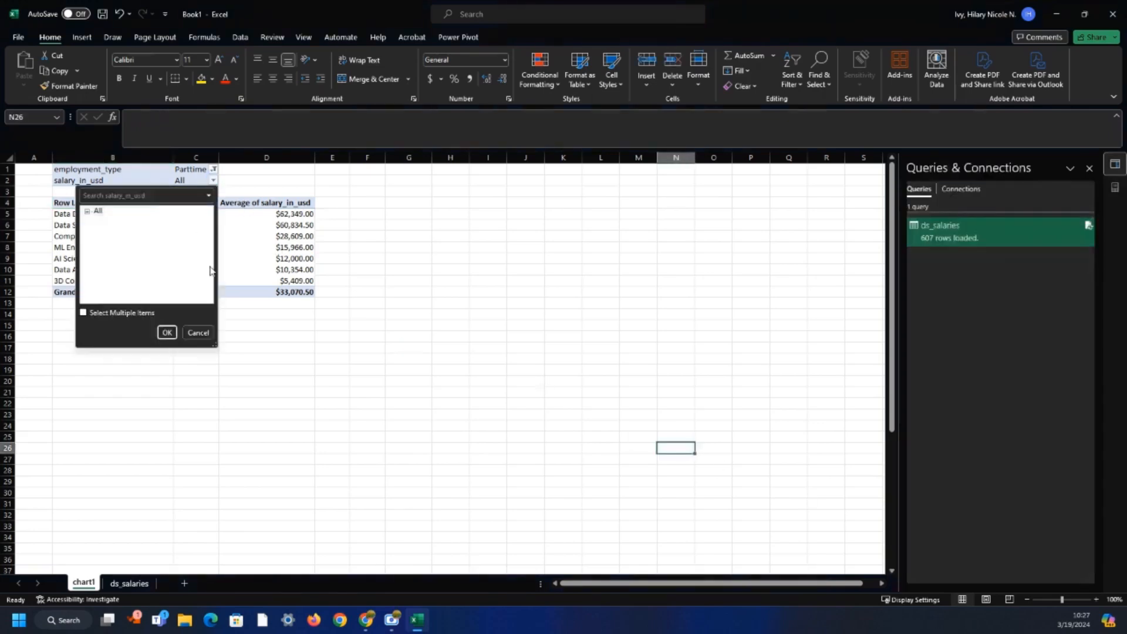
left_click(198, 333)
left_click(67, 170)
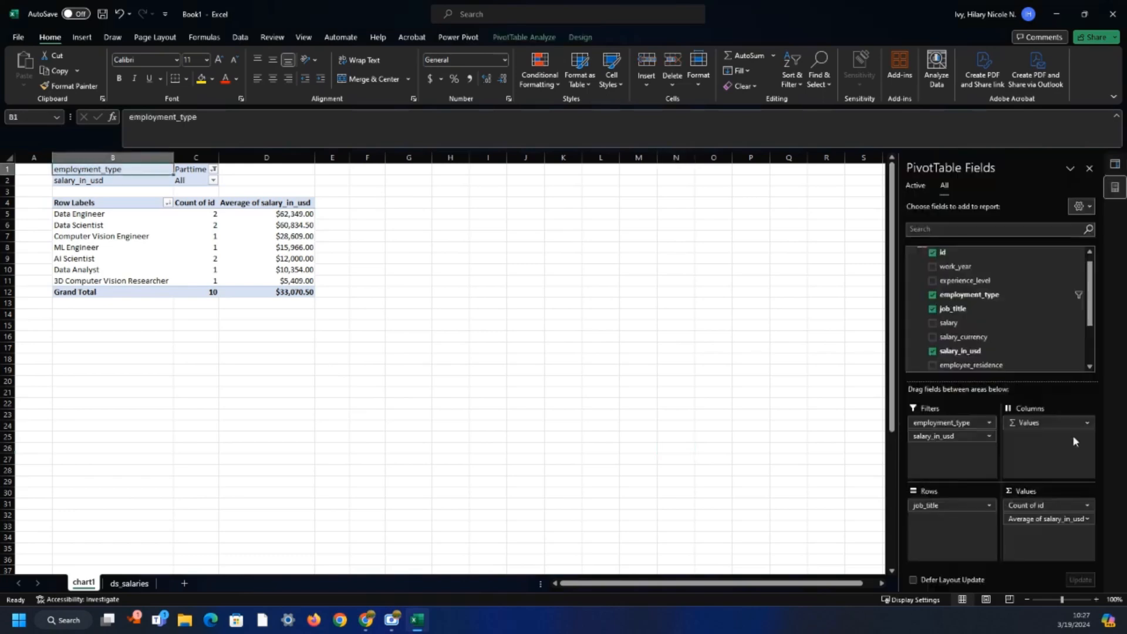
Move salary_in_usd from the filters to the values summarized by Max, and remove that value field again
left_click_drag(923, 436, 1085, 537)
left_click(1085, 533)
left_click(1042, 520)
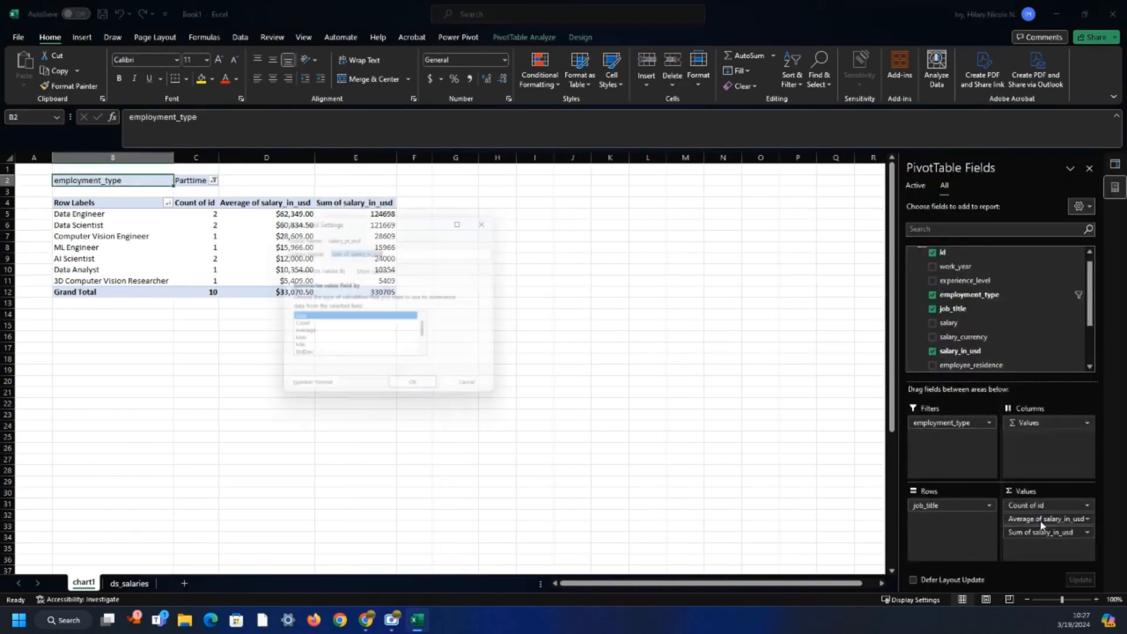
left_click(306, 341)
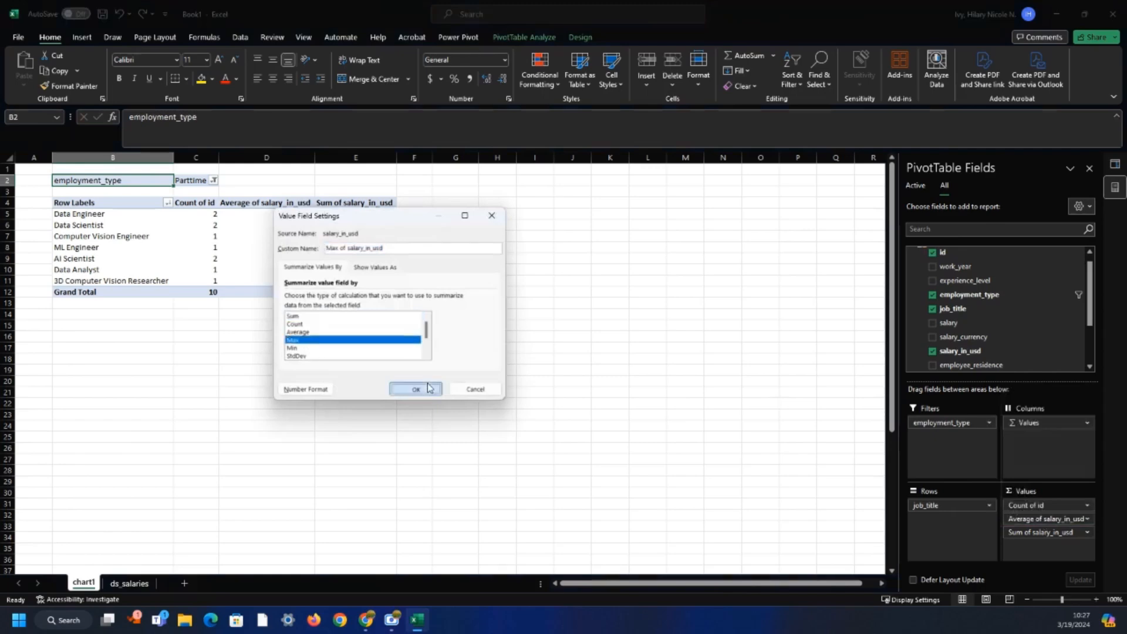
left_click(415, 388)
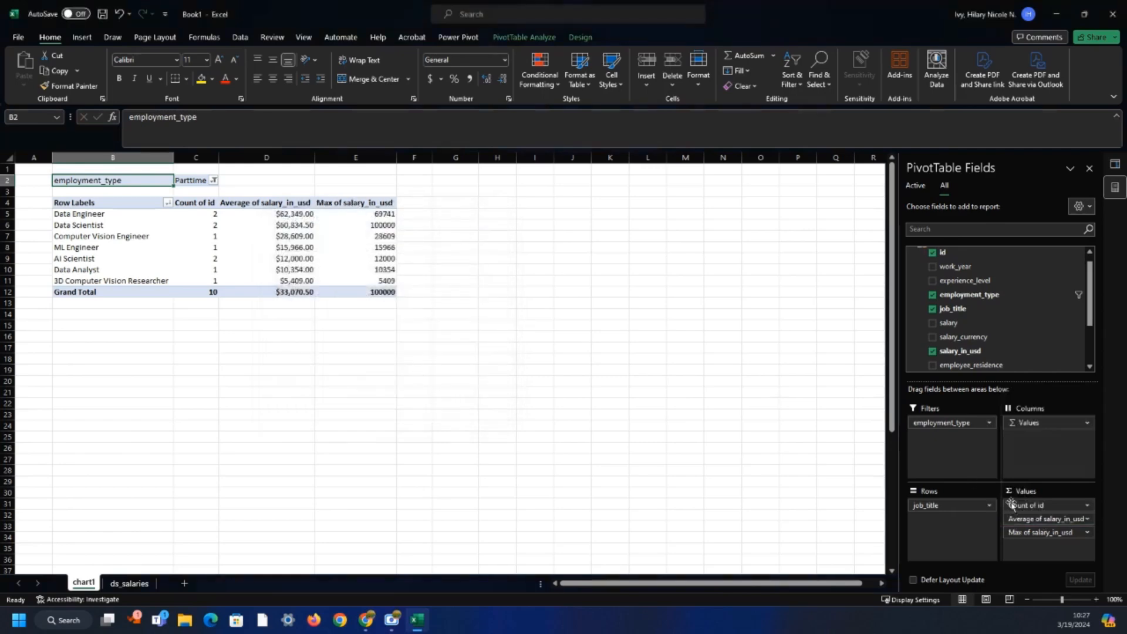
left_click(1088, 533)
left_click(1042, 505)
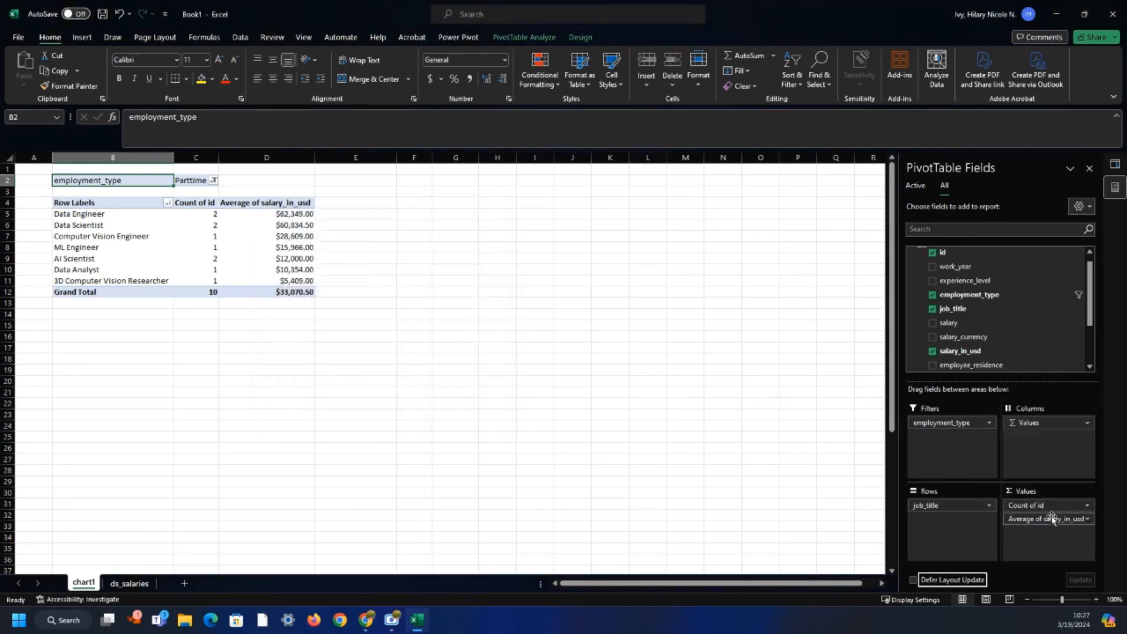
Add salary_in_usd to the PivotTable values again, summarized by Max and formatted as Currency
left_click_drag(957, 351, 1051, 532)
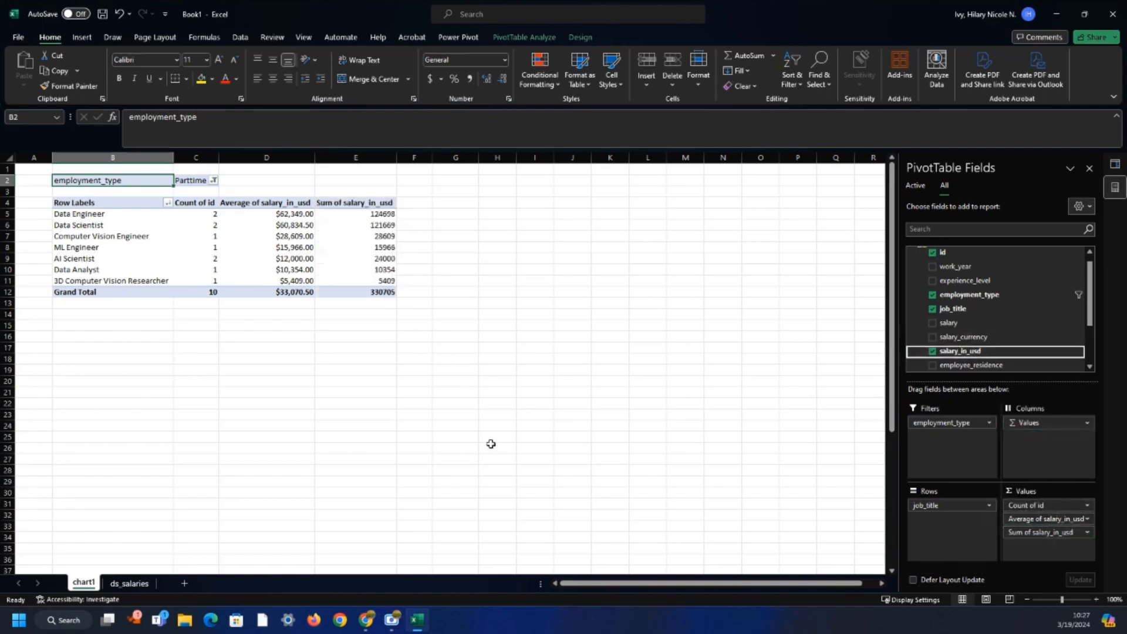
left_click(1087, 533)
left_click(992, 530)
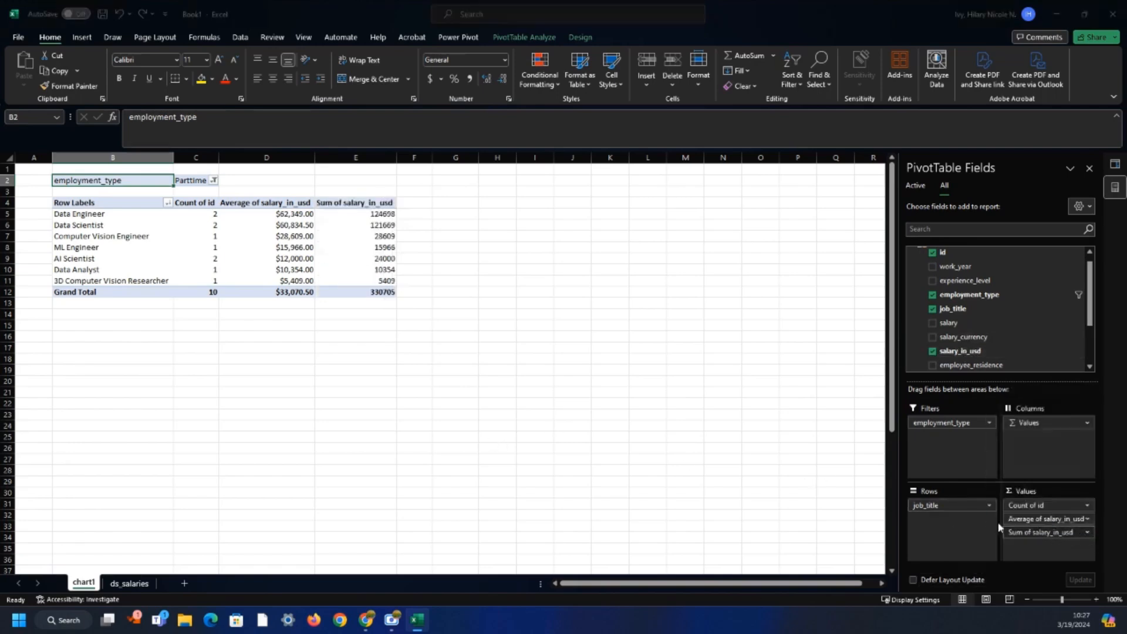
left_click(306, 347)
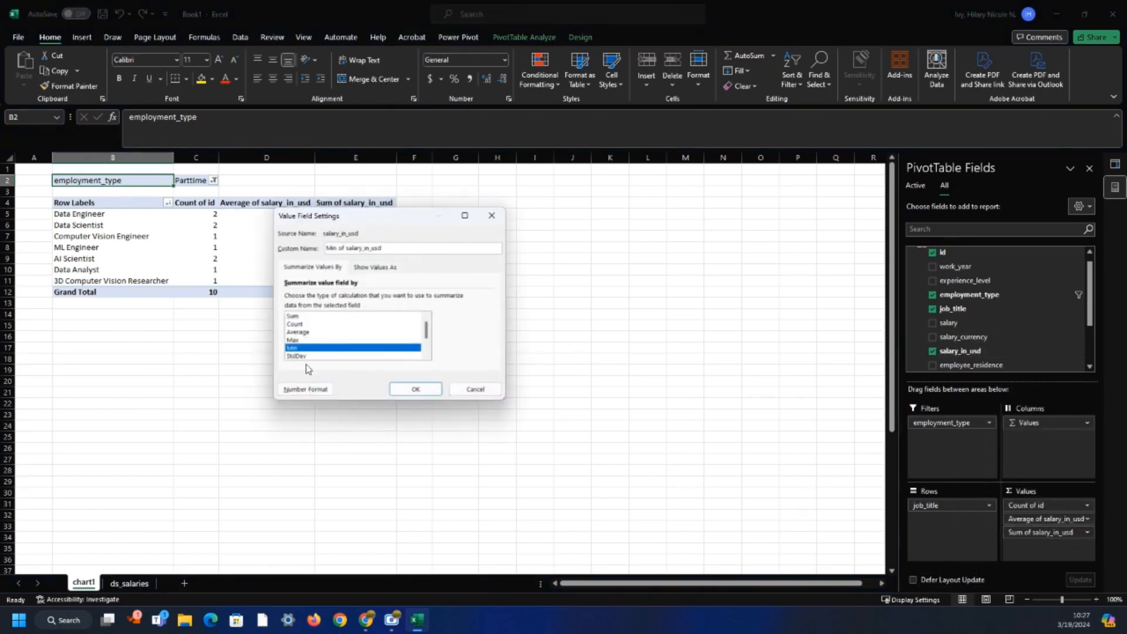
left_click(305, 389)
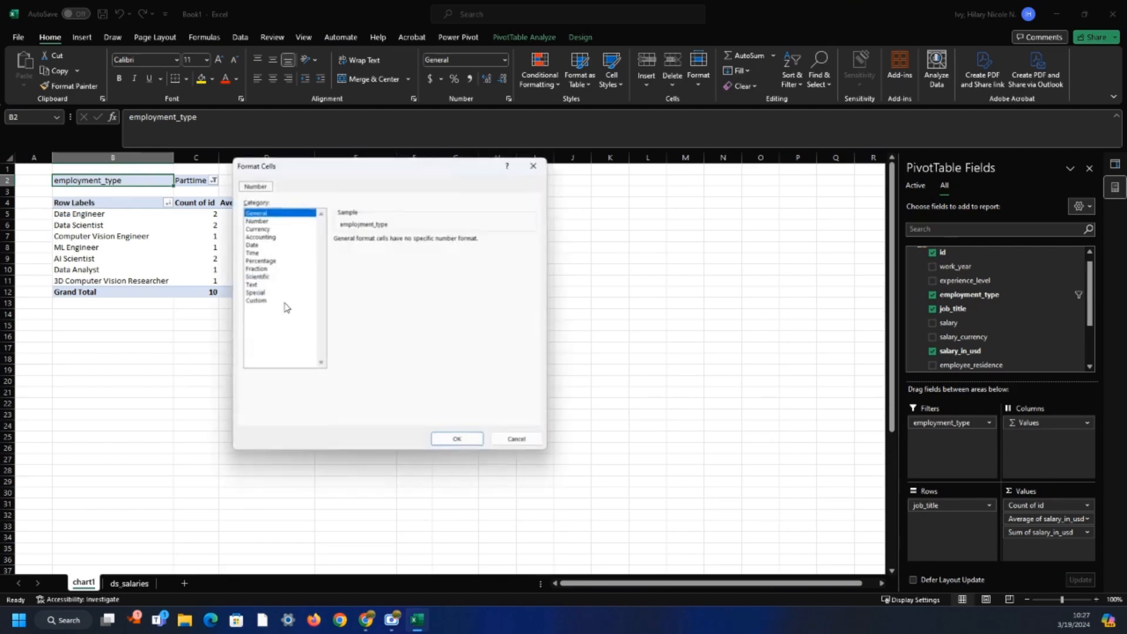
left_click(267, 229)
left_click(458, 439)
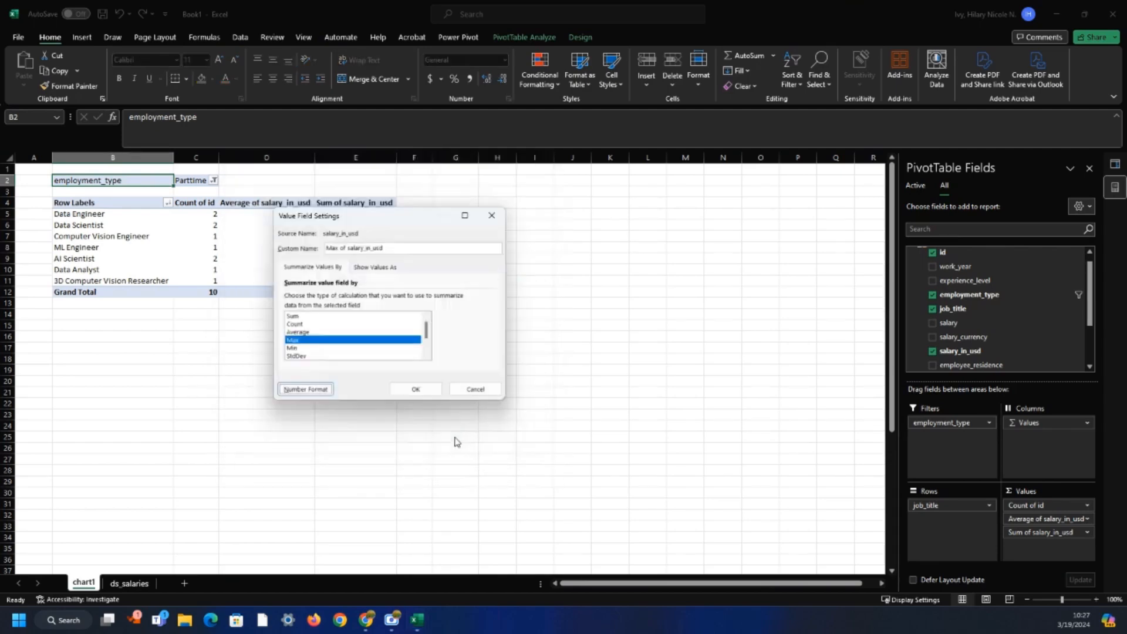
left_click(424, 391)
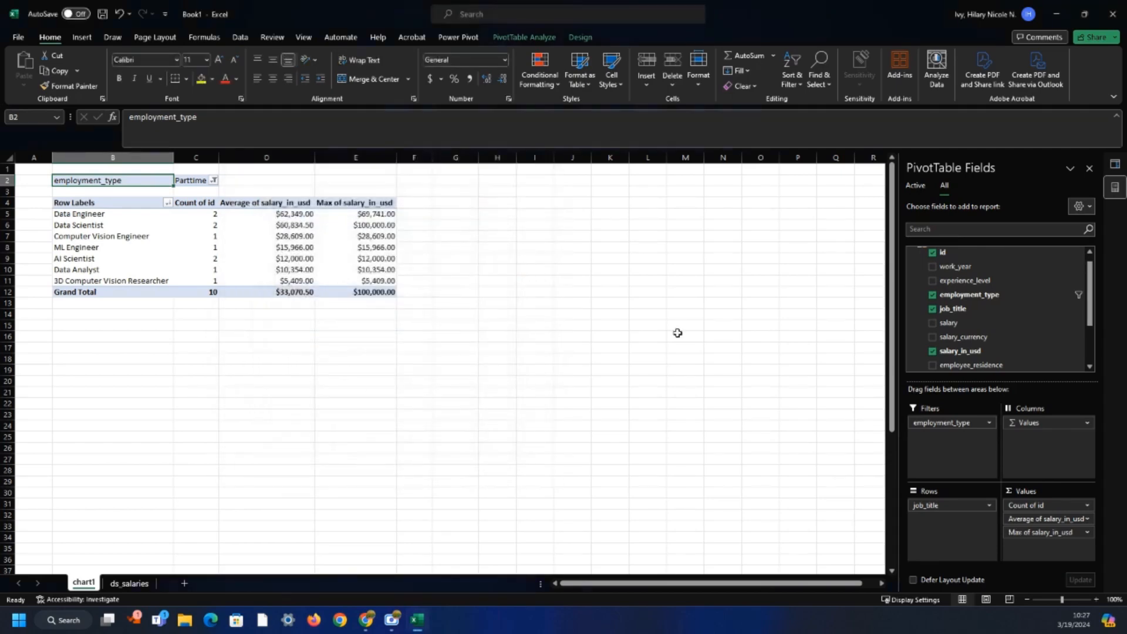
Add another salary_in_usd value field summarized by Min, formatted as Currency with 2 decimal places and the $ symbol
left_click_drag(969, 352, 1088, 548)
left_click(1088, 549)
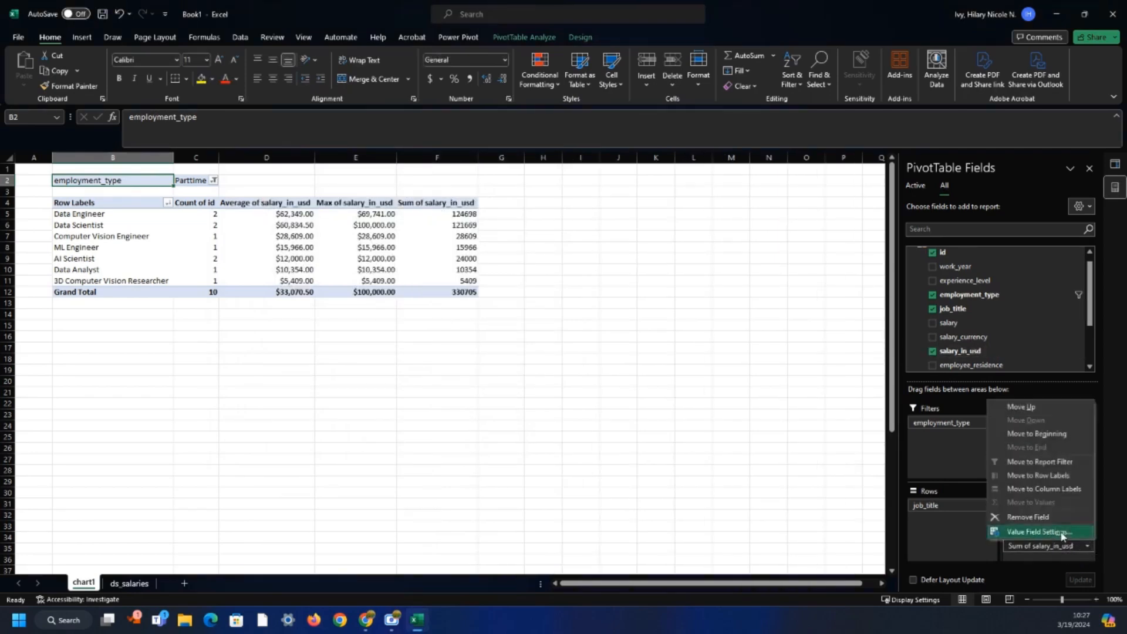
left_click(1033, 532)
left_click(297, 349)
left_click(305, 389)
left_click(266, 228)
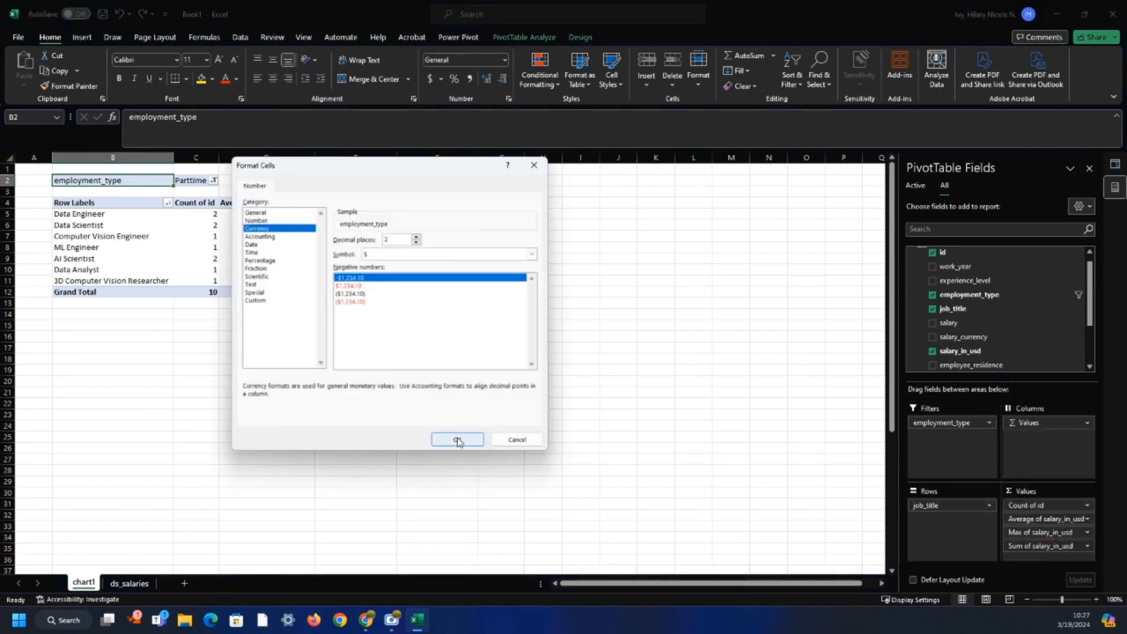
left_click(458, 440)
left_click(414, 388)
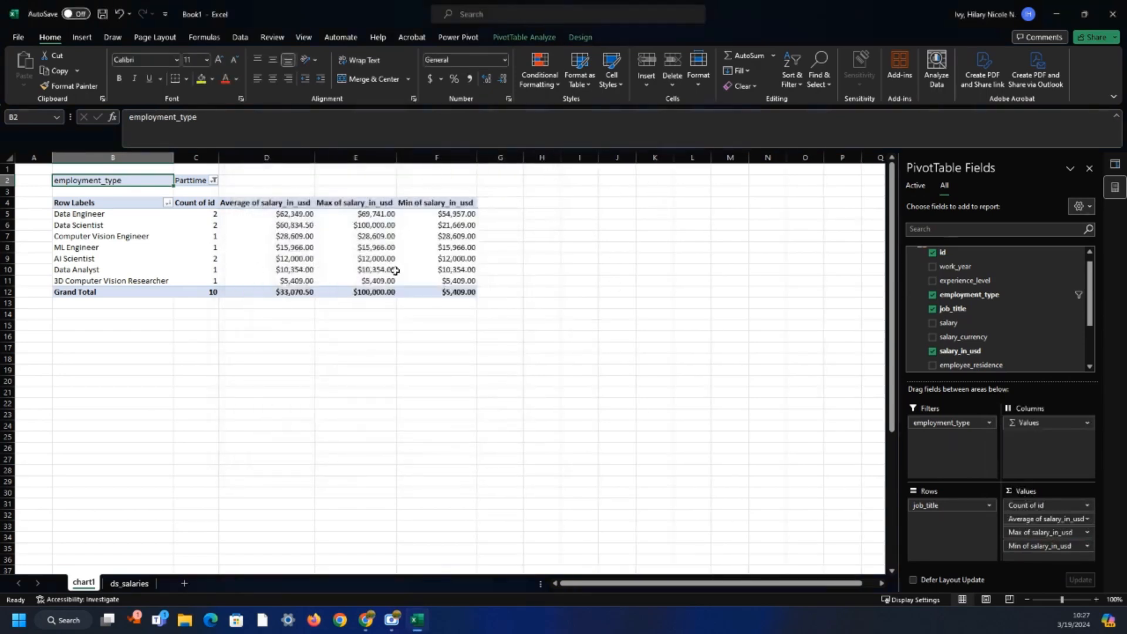
Change the employment_type filter from Parttime to Contract only
left_click(214, 180)
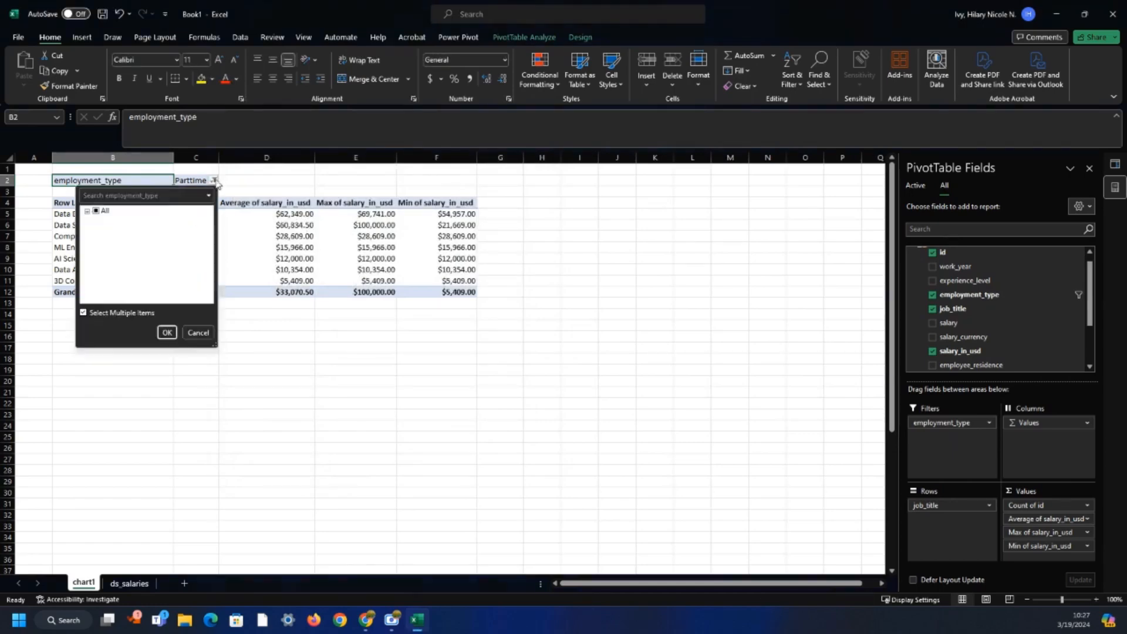
left_click(87, 211)
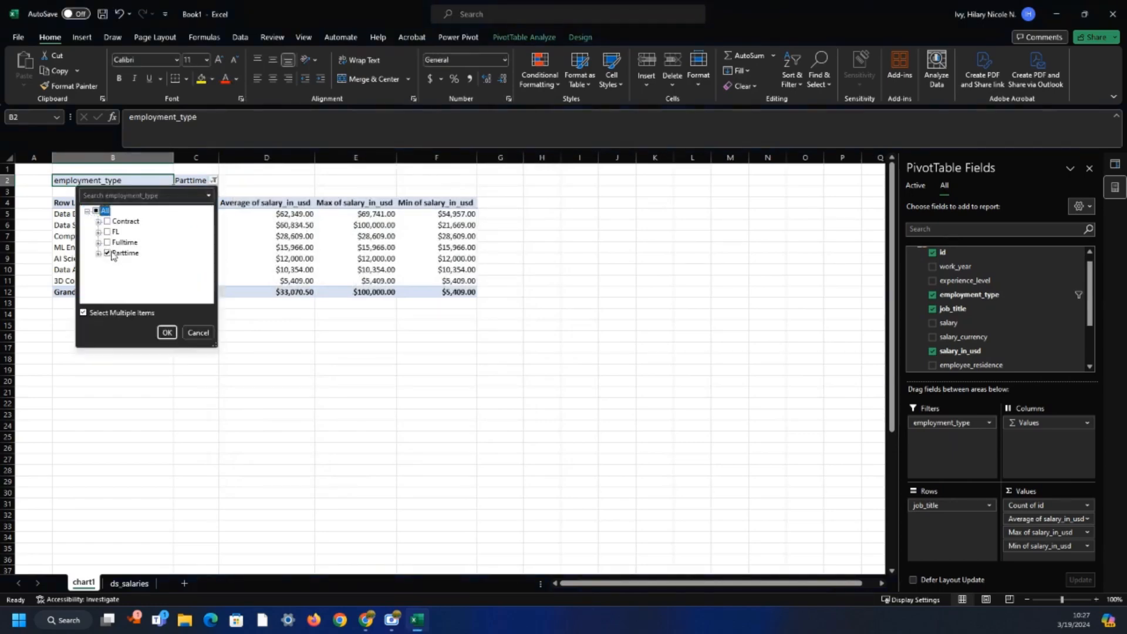
left_click(108, 253)
left_click(108, 221)
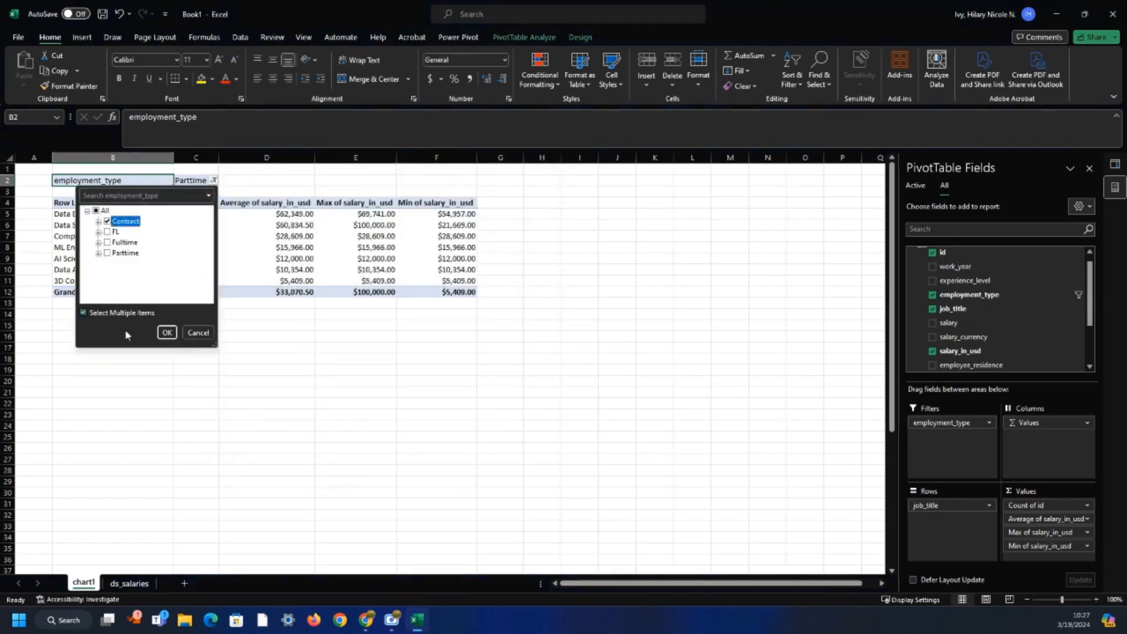
left_click(166, 333)
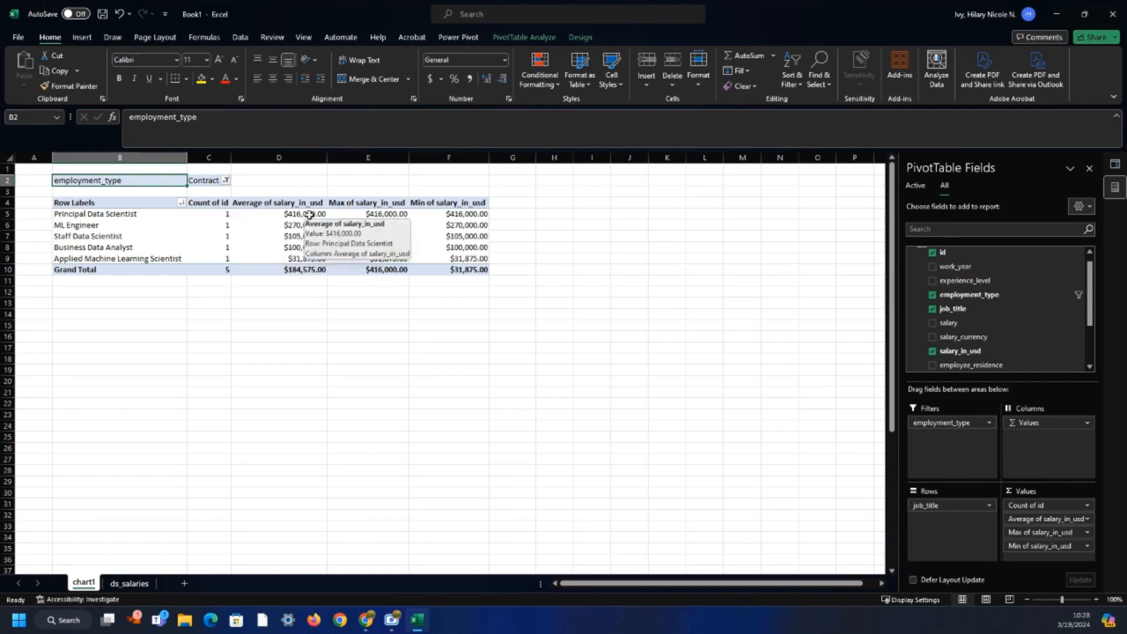
Change the employment_type filter from Contract to FL only
left_click(226, 180)
left_click(100, 212)
left_click(119, 222)
left_click(120, 232)
left_click(179, 333)
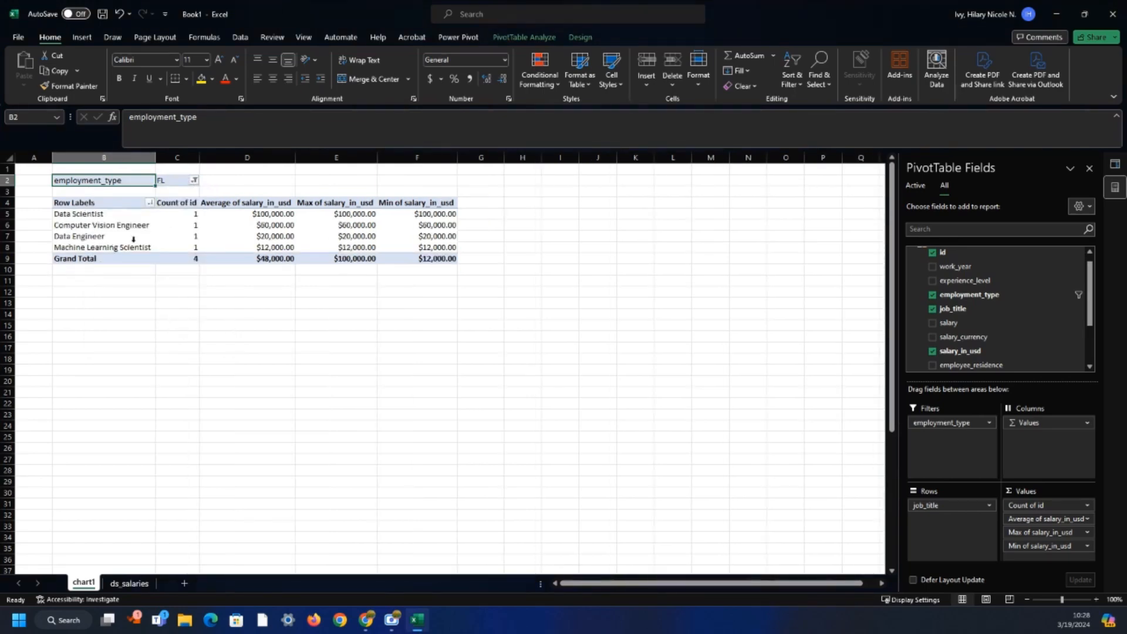
Change the employment_type filter from FL to Fulltime only
left_click(194, 181)
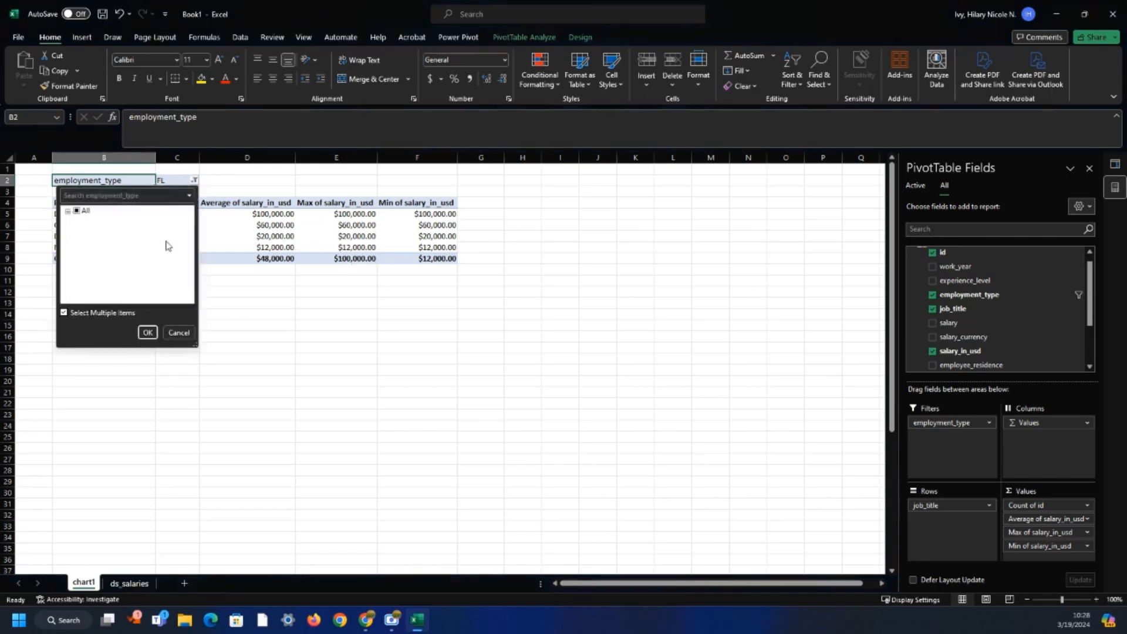
left_click(88, 232)
left_click(90, 242)
left_click(147, 332)
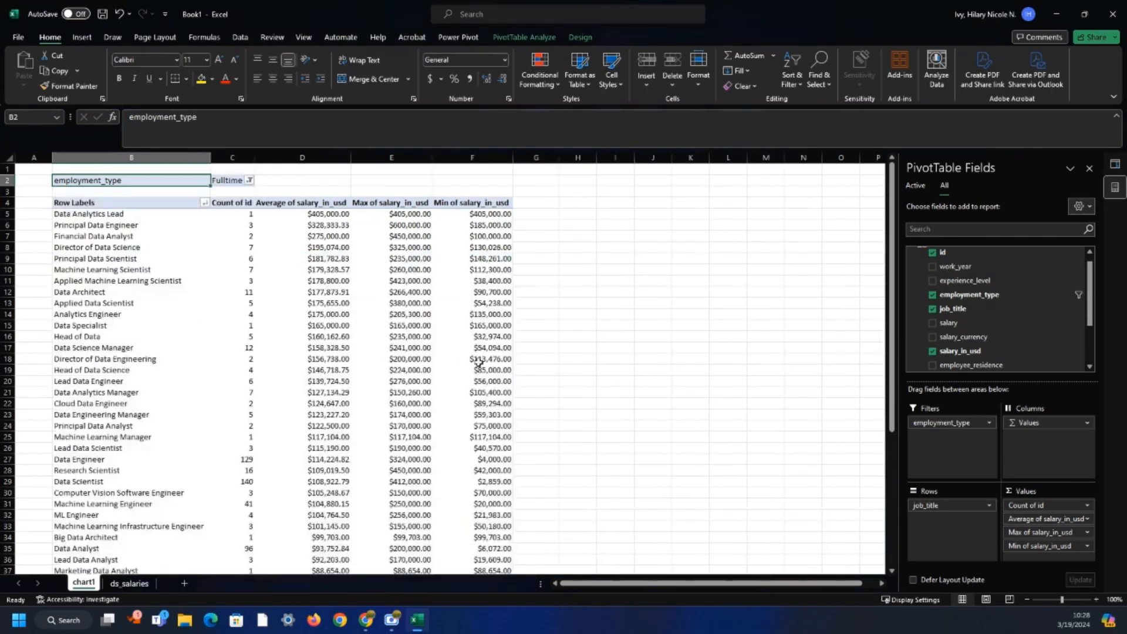
Sort the job titles in descending order by Max of salary_in_usd and review the reordered rows down to the grand total
left_click(205, 202)
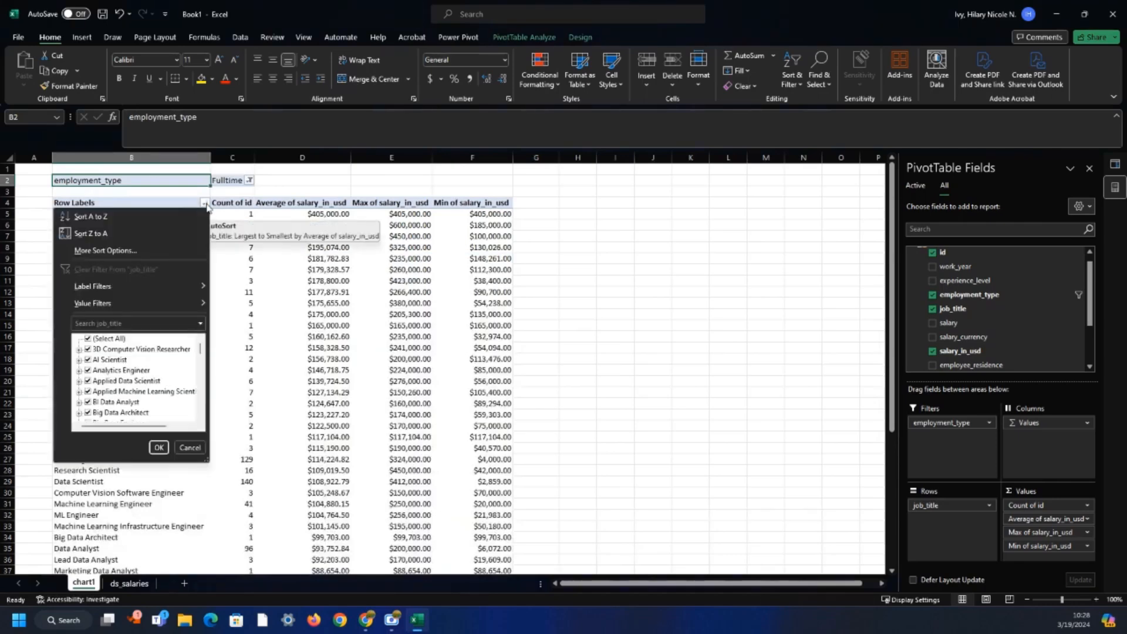
left_click(147, 252)
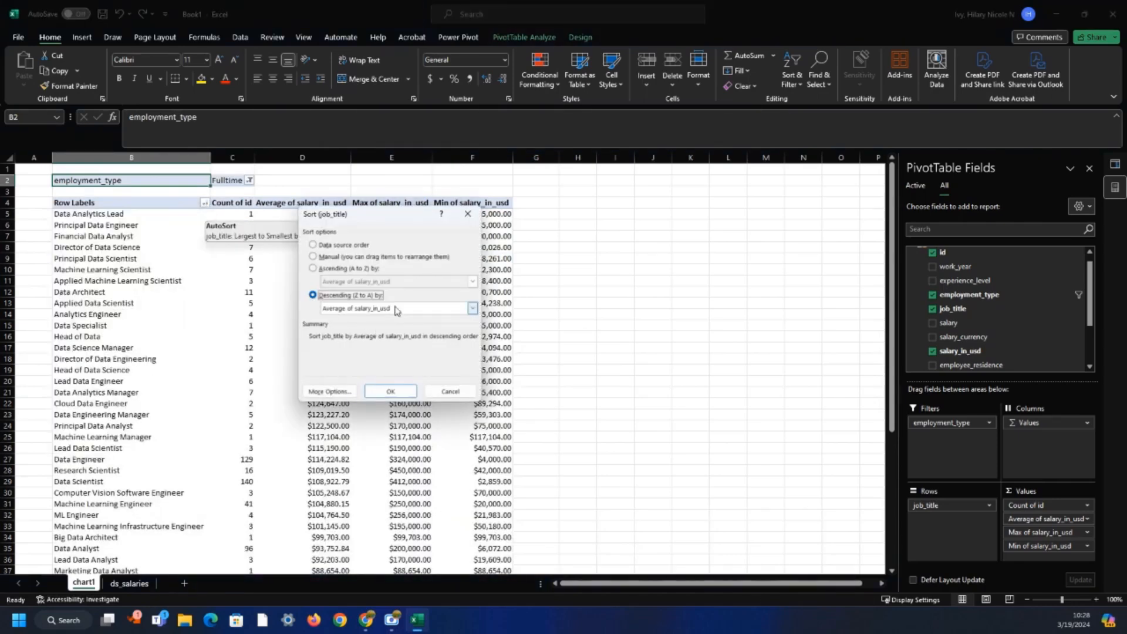
left_click(472, 312)
left_click(361, 343)
left_click(390, 391)
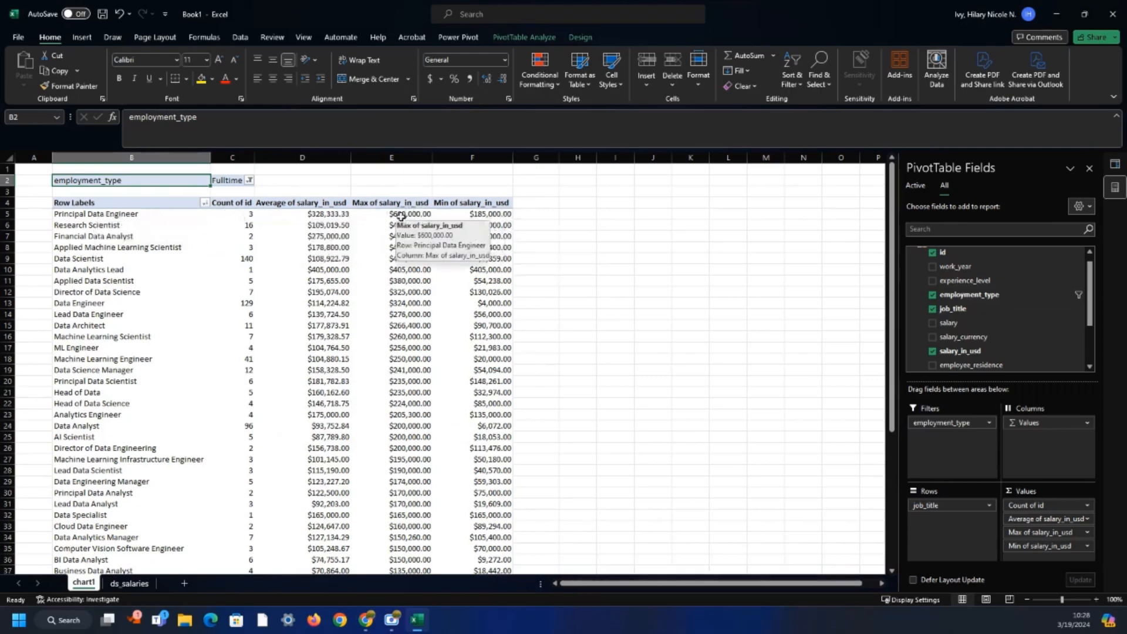
scroll(654, 240, "down", 3)
scroll(654, 240, "up", 3)
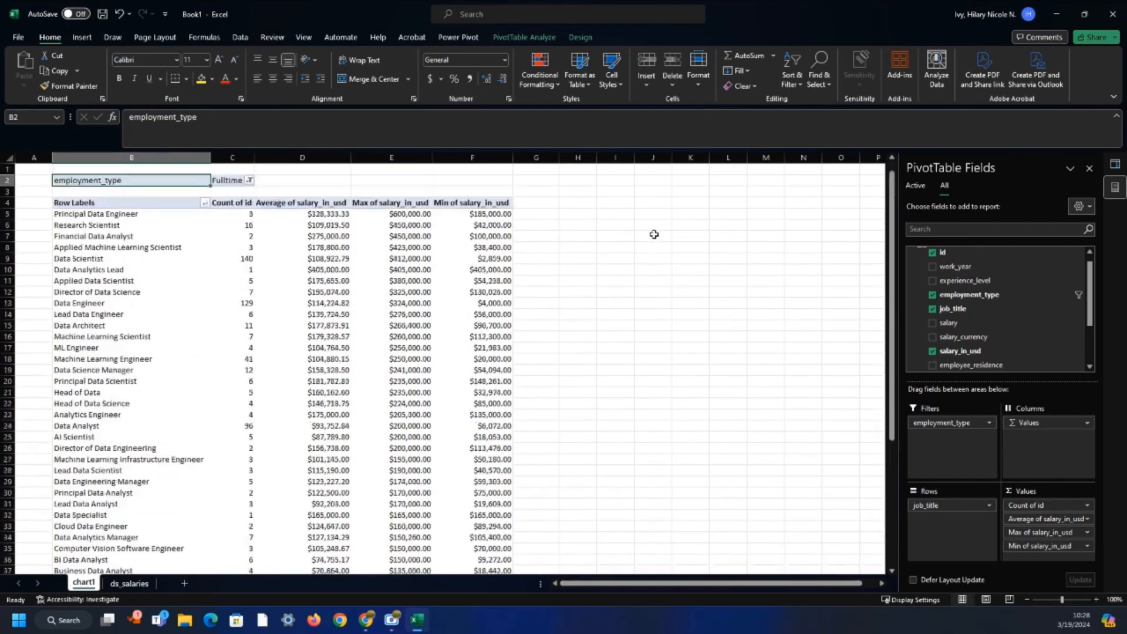
left_click(92, 201)
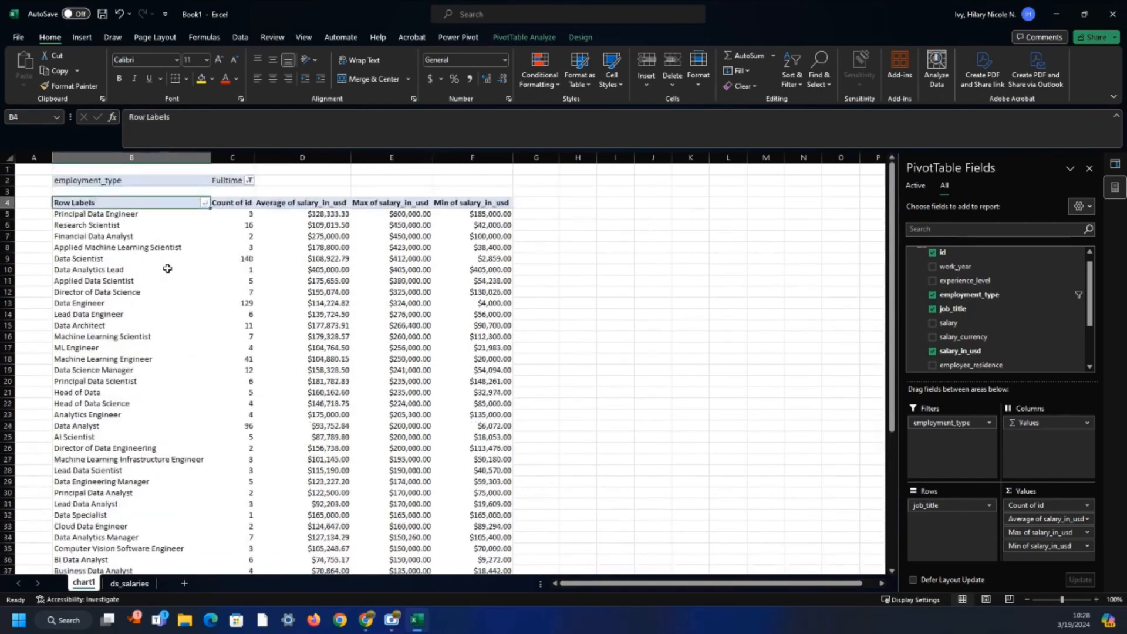
scroll(166, 258, "down", 12)
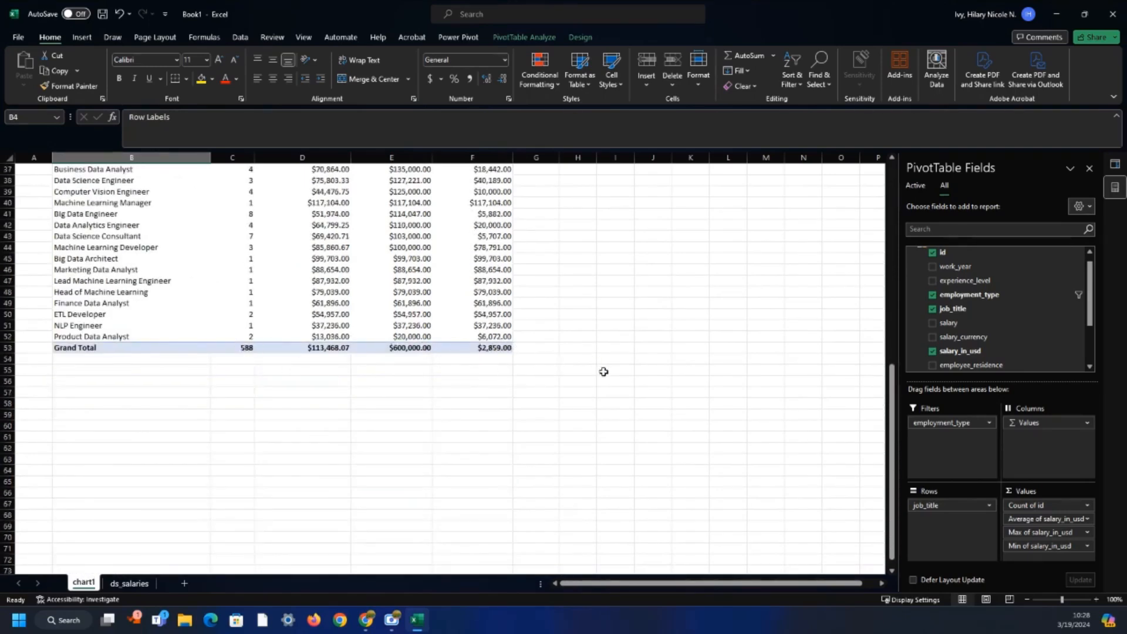
scroll(603, 372, "up", 9)
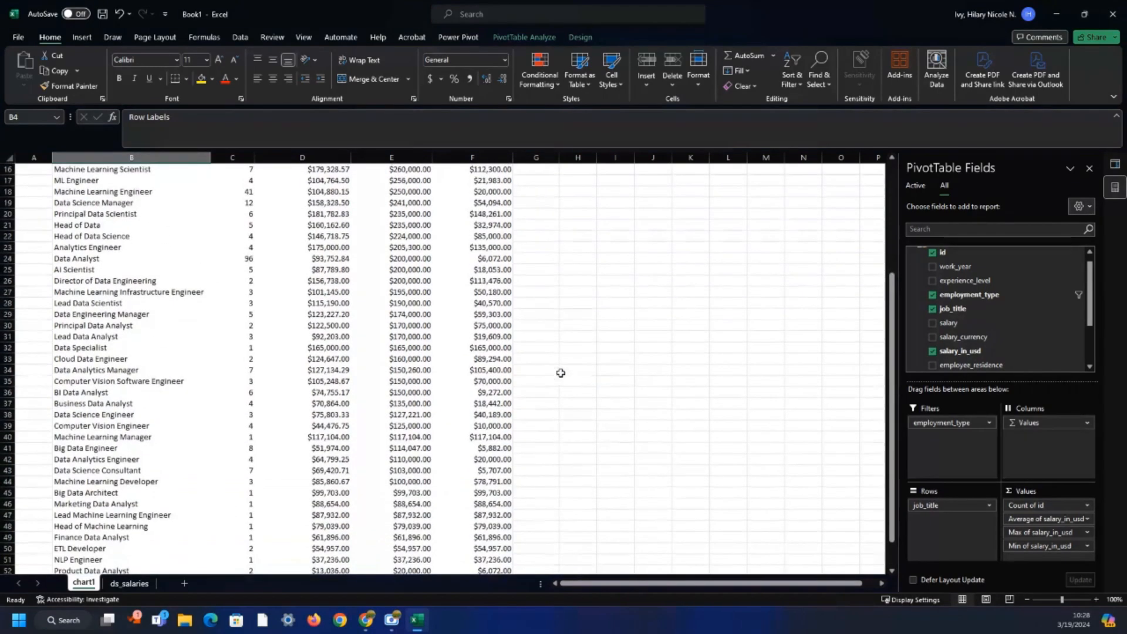
scroll(464, 308, "up", 3)
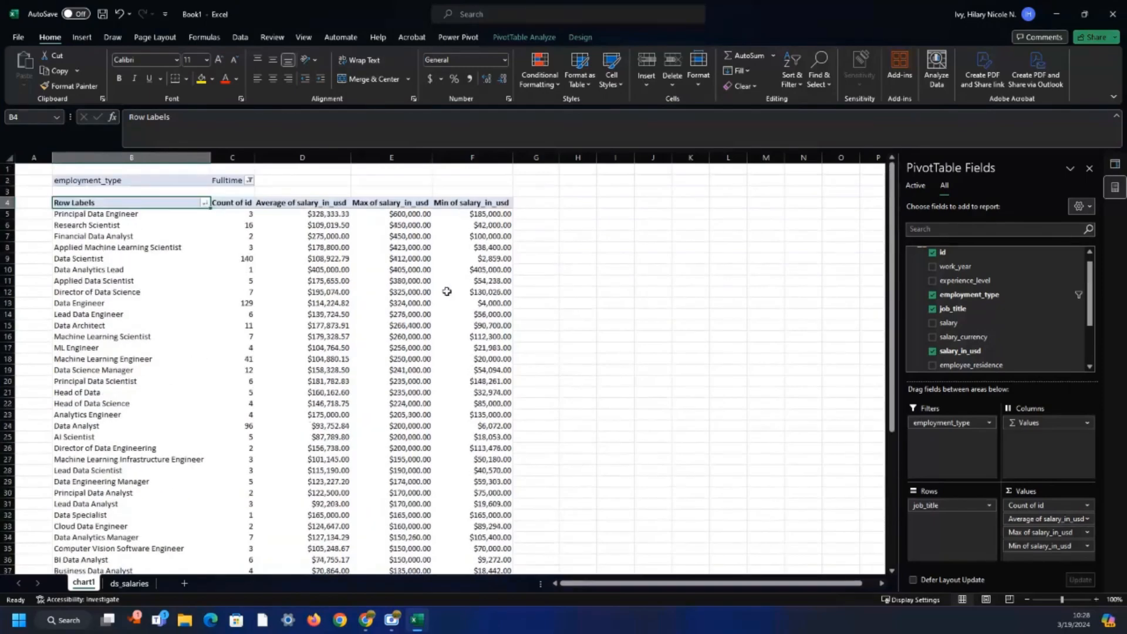
left_click(83, 37)
left_click(340, 72)
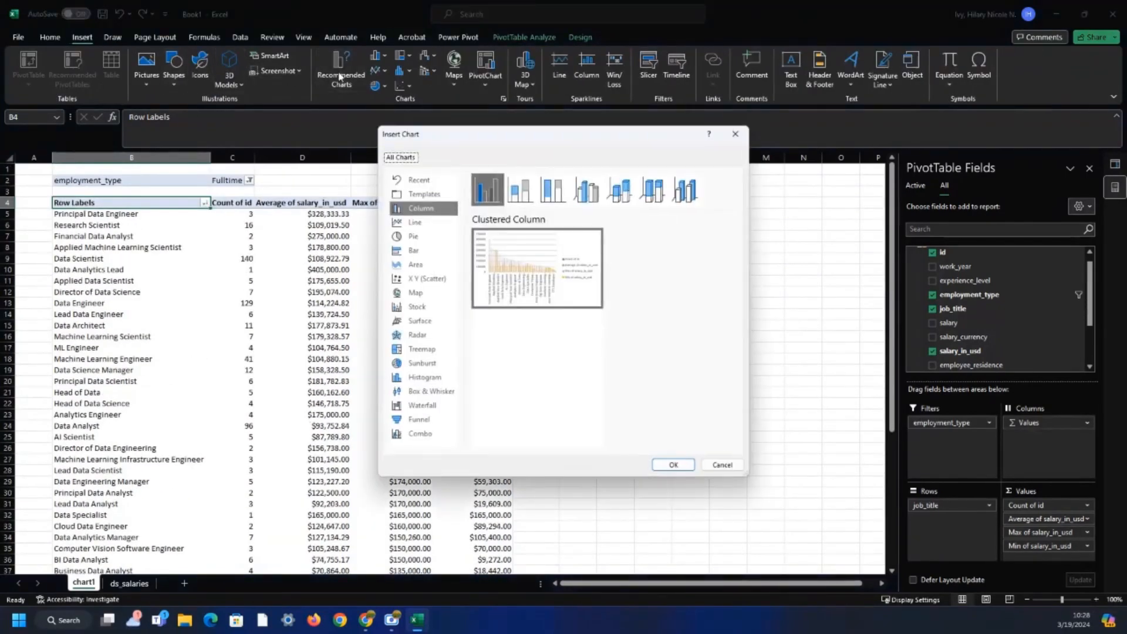
left_click(421, 435)
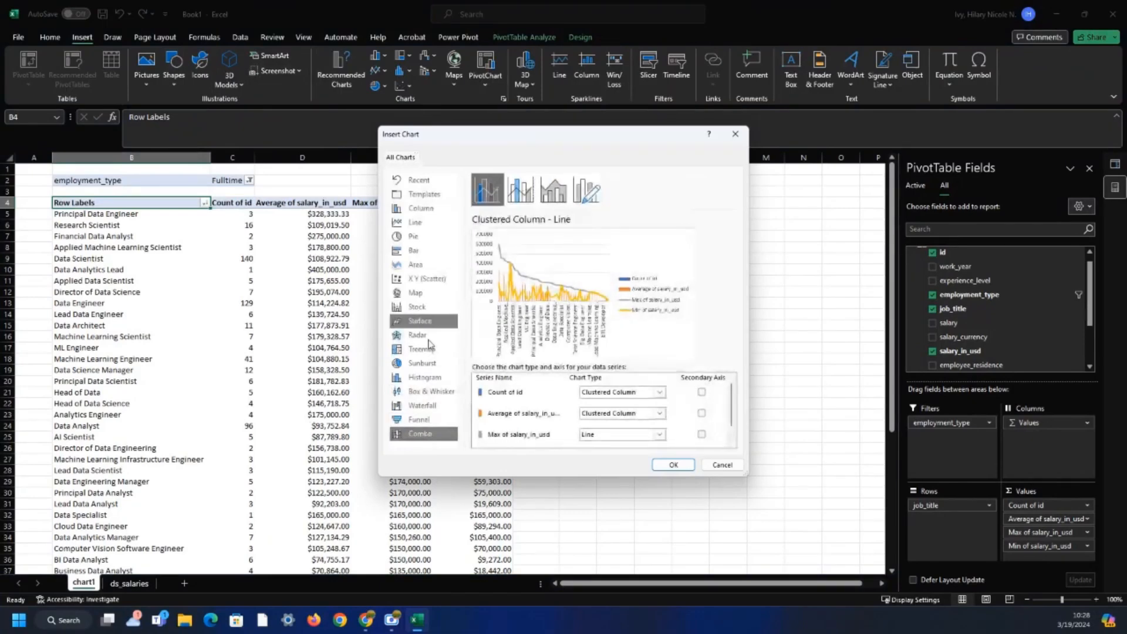
left_click(432, 379)
left_click(433, 391)
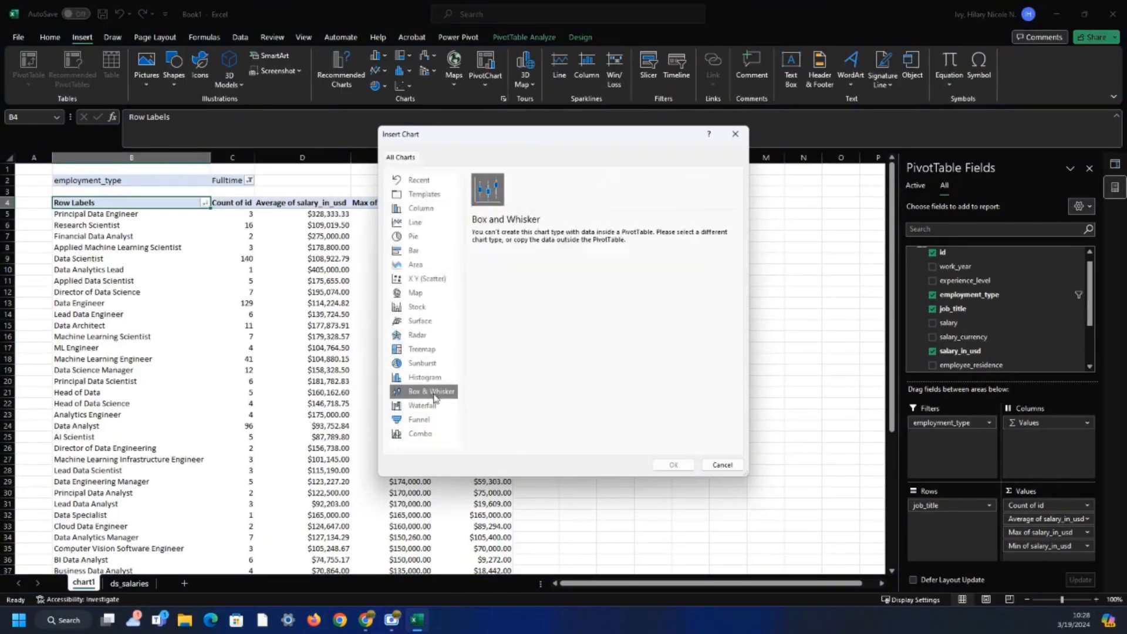
left_click(442, 435)
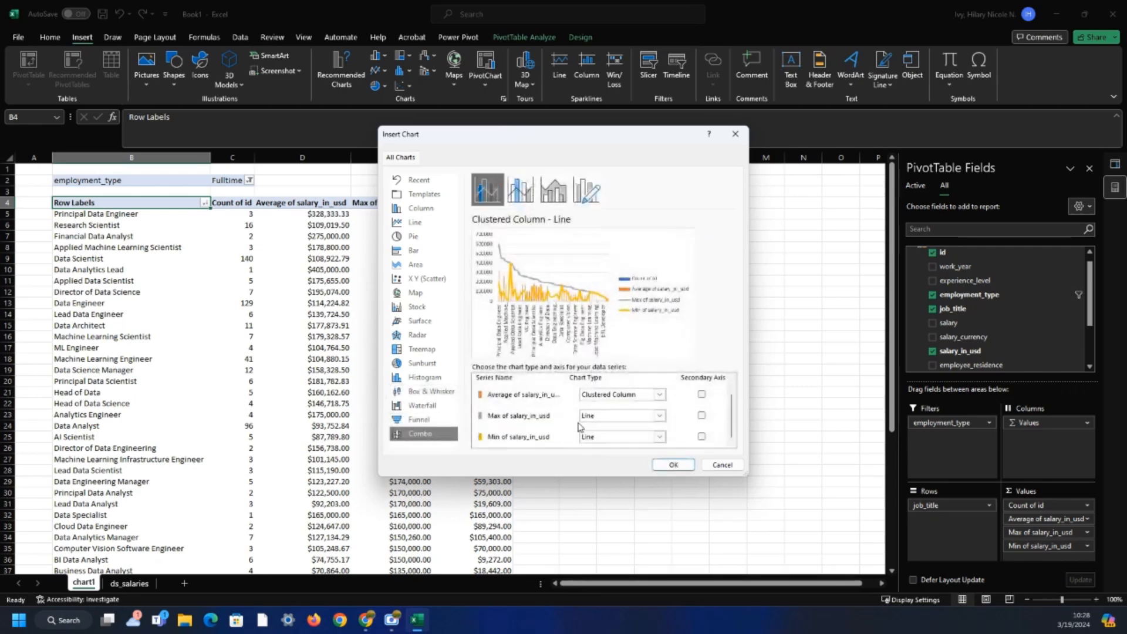
left_click(658, 413)
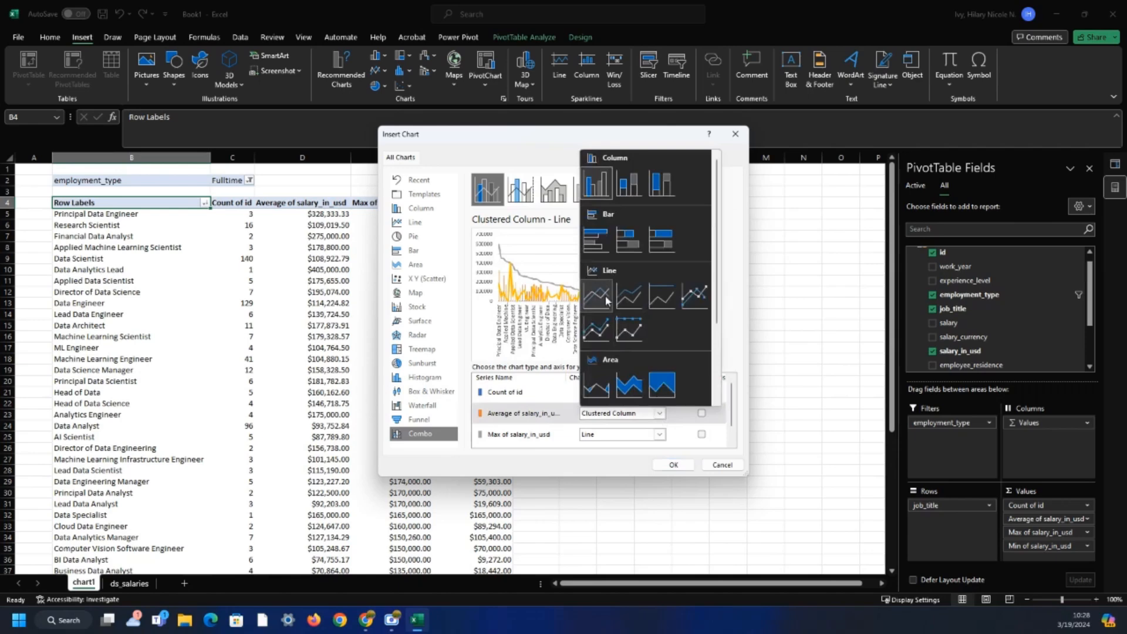
left_click(607, 300)
scroll(661, 417, "down", 1)
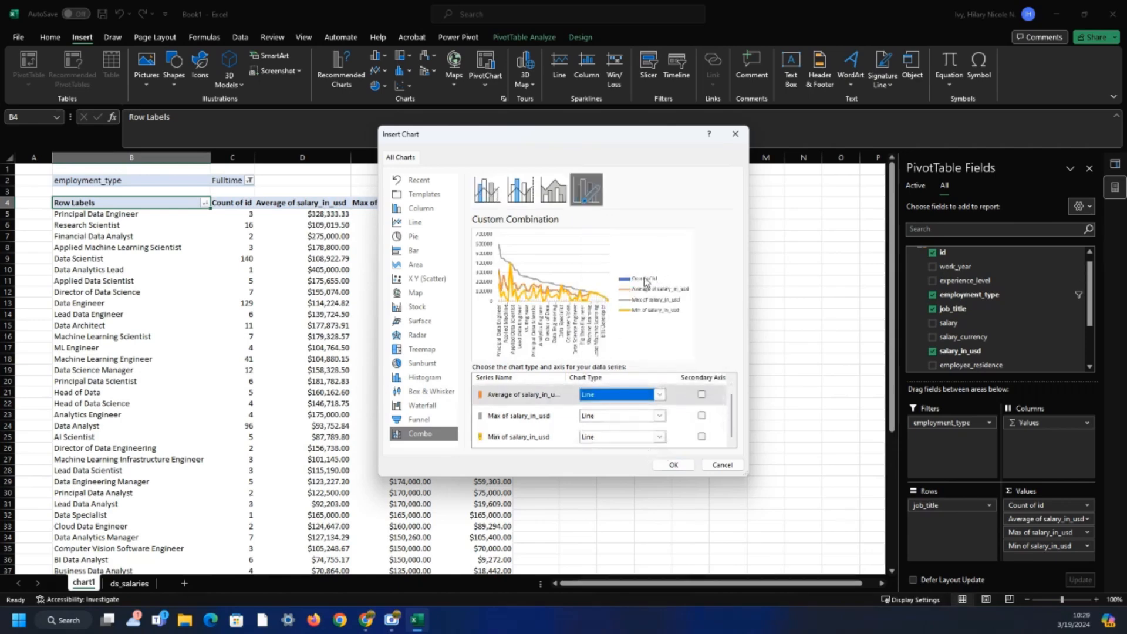
scroll(646, 423, "up", 1)
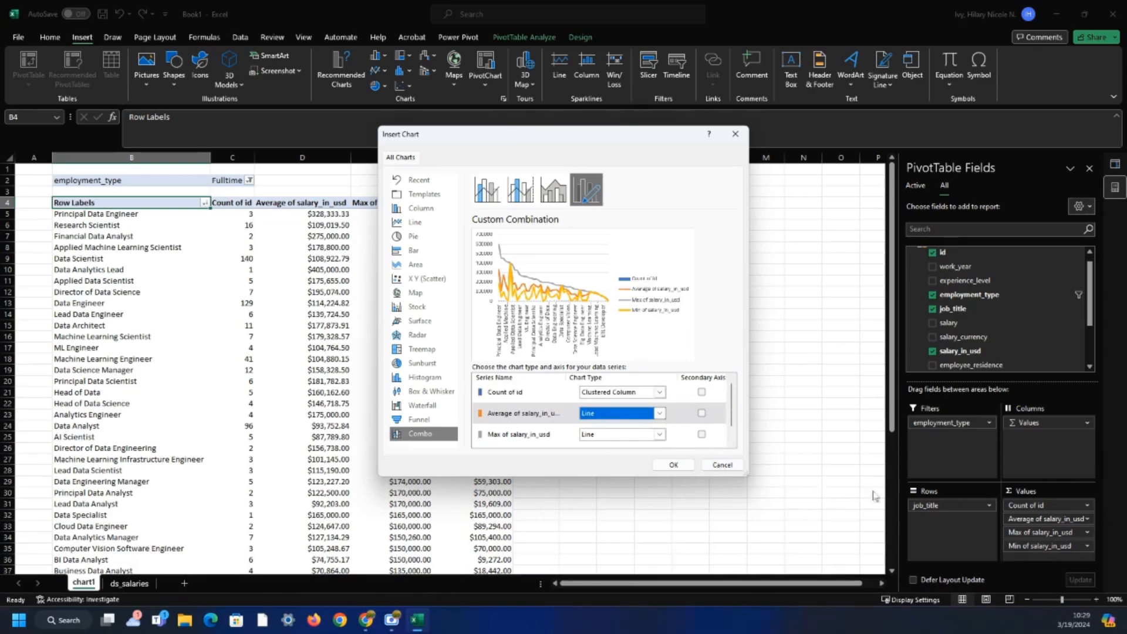
left_click(722, 465)
Remove Count of id from the values and insert a combo PivotChart with average salary as clustered columns and maximum and minimum as lines
left_click_drag(1060, 506, 512, 210)
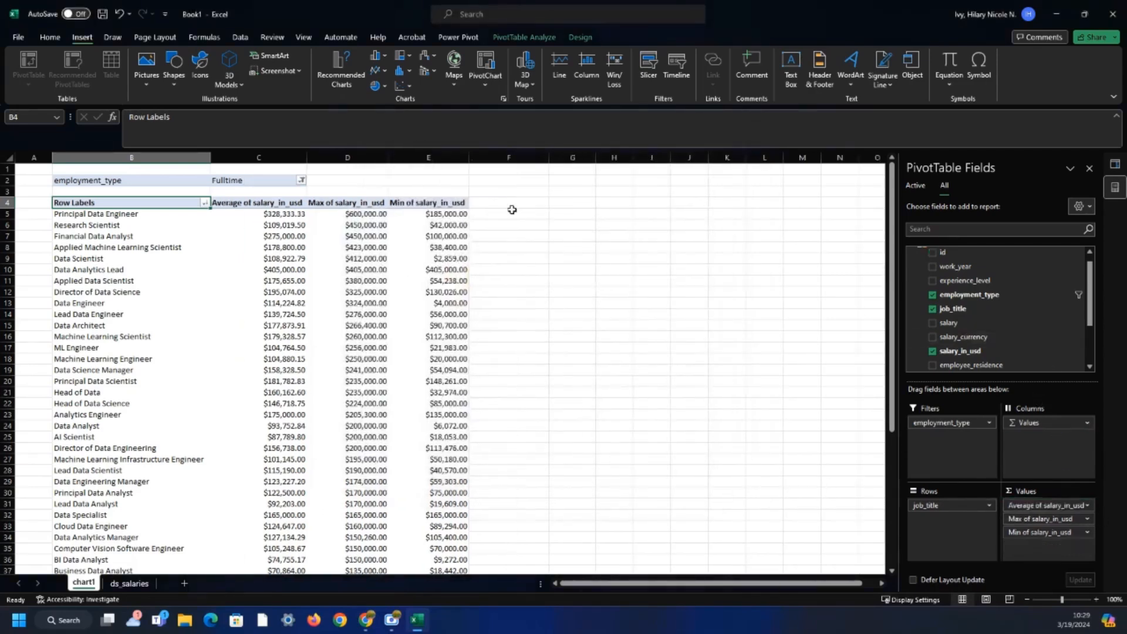
left_click(358, 81)
left_click(429, 436)
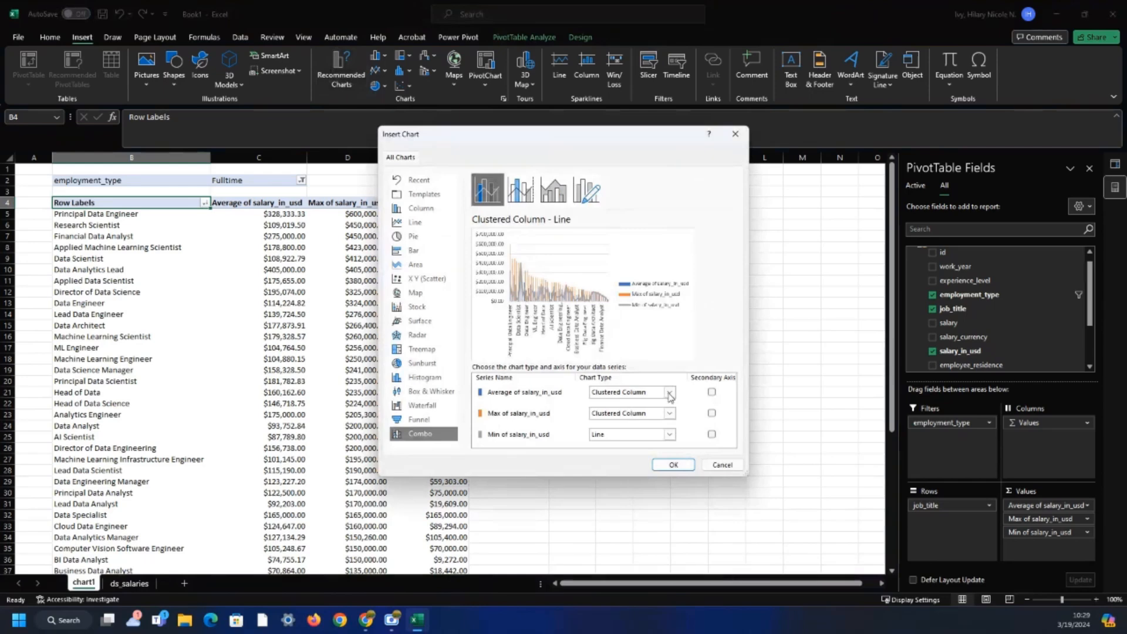
left_click(669, 413)
left_click(604, 317)
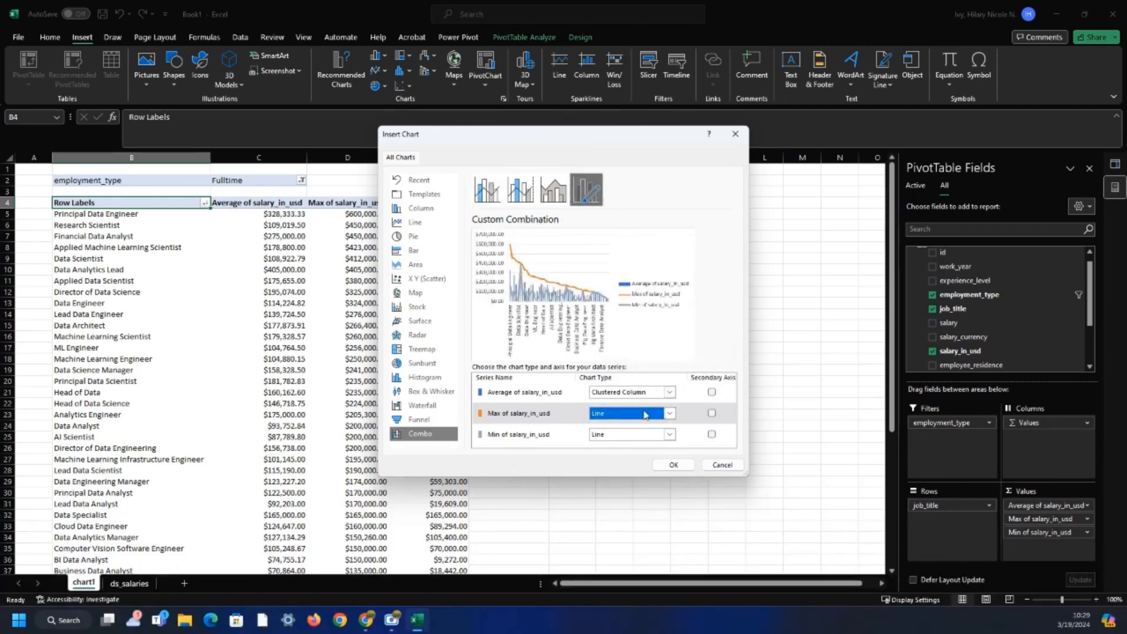
left_click(673, 464)
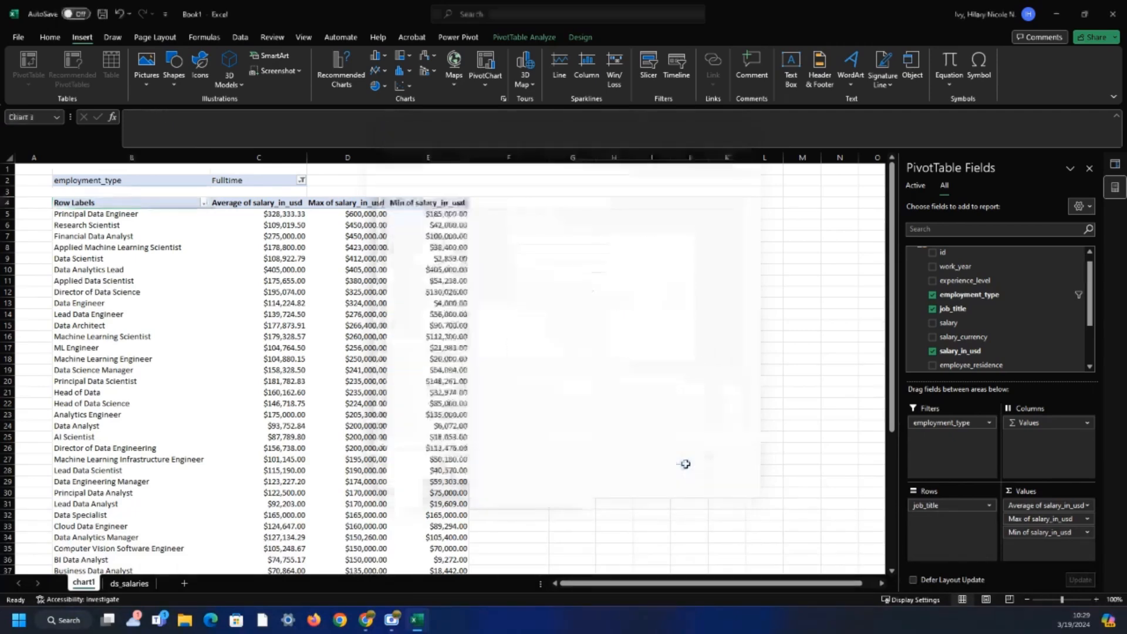
Enlarge the combo chart and add company_size as a second filter field
left_click_drag(591, 279, 820, 207)
left_click_drag(773, 430, 945, 427)
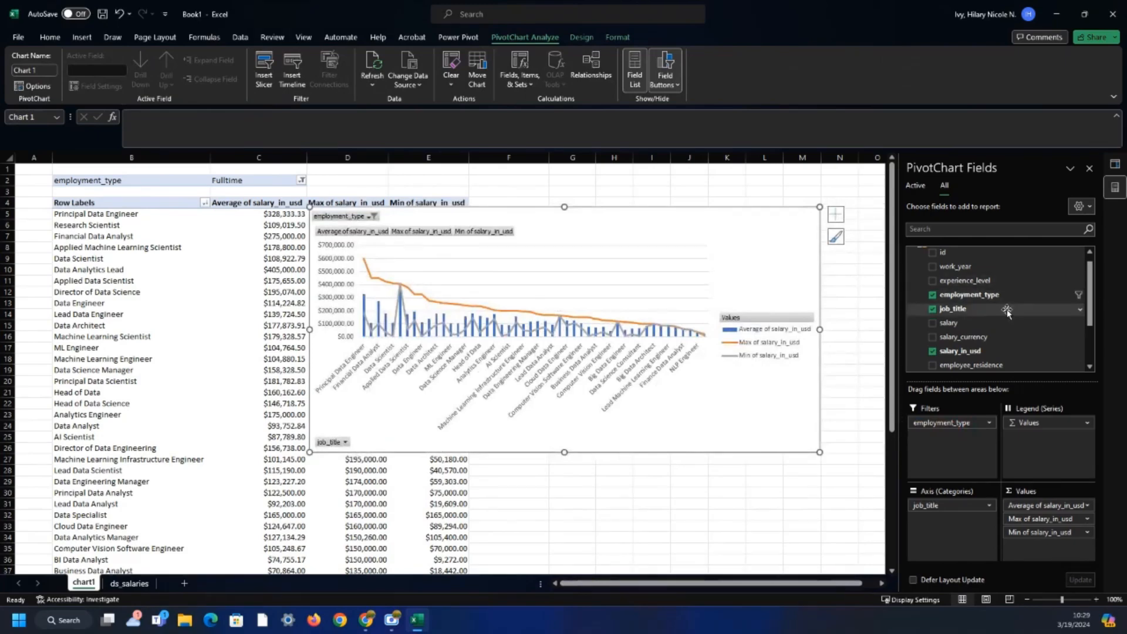
scroll(980, 352, "down", 2)
left_click_drag(971, 357, 951, 437)
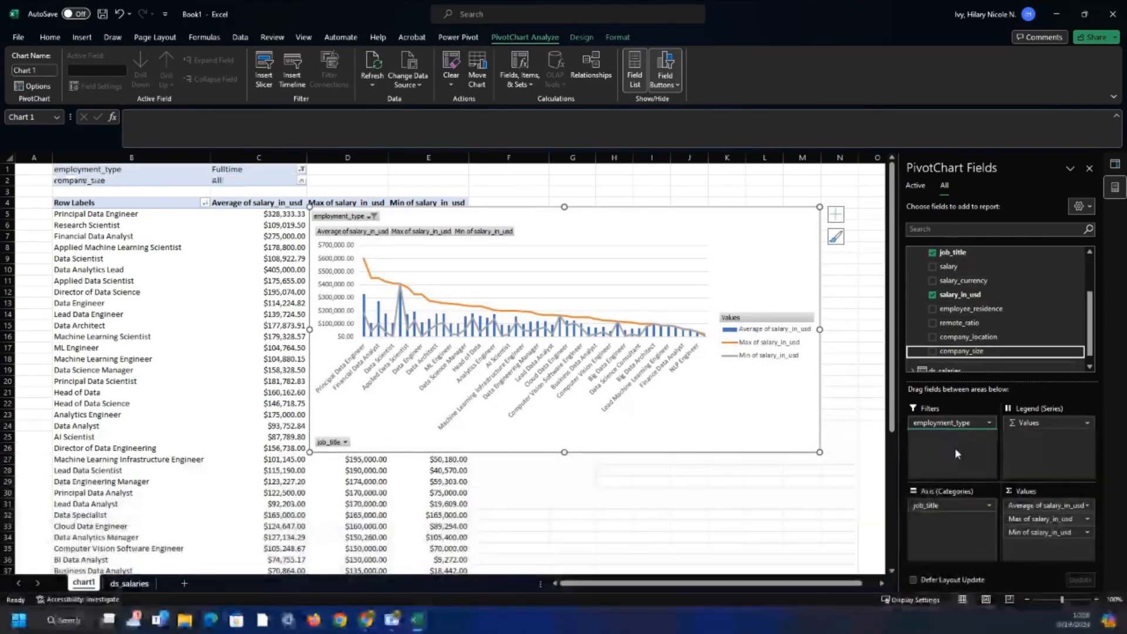
Filter the PivotChart's company_size to Small only
left_click(427, 214)
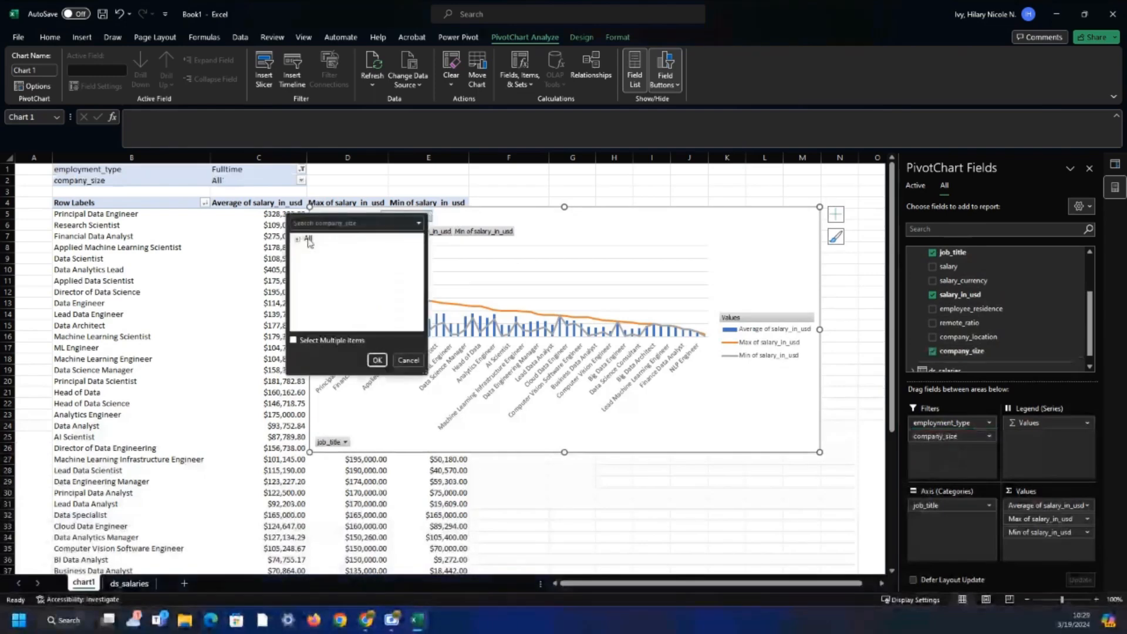
left_click(294, 340)
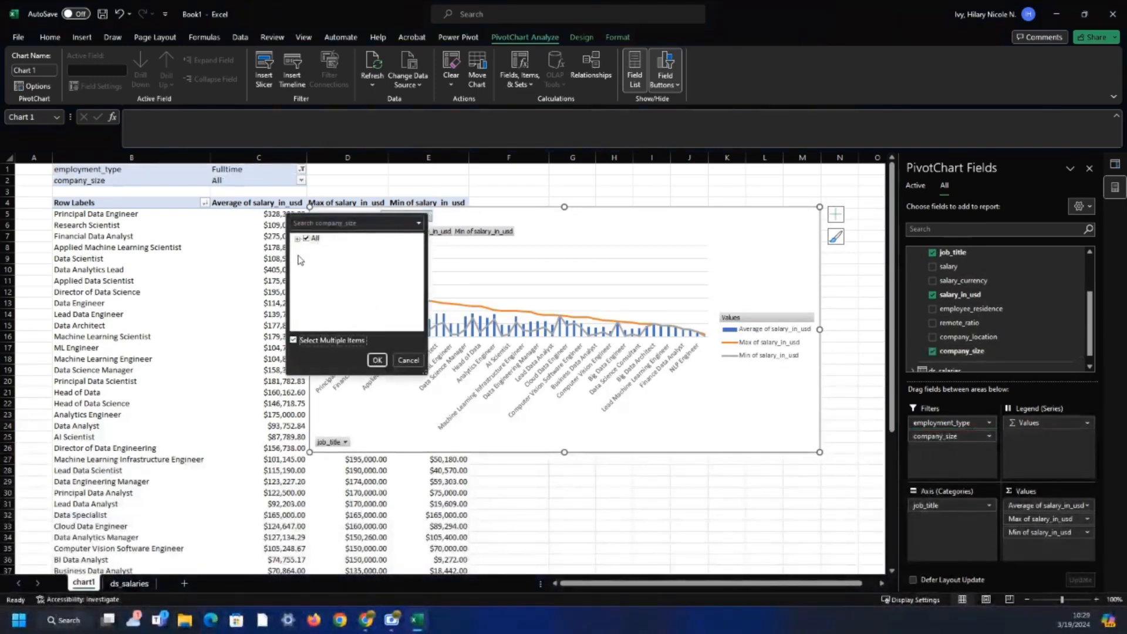
left_click(298, 239)
left_click(306, 238)
left_click(318, 271)
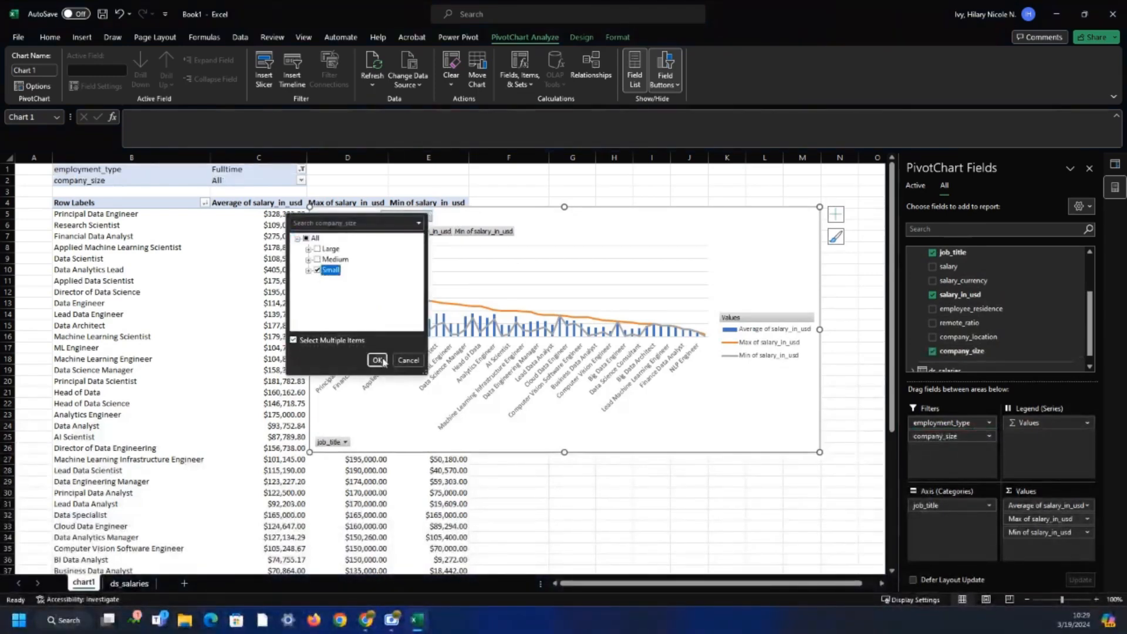
left_click(377, 359)
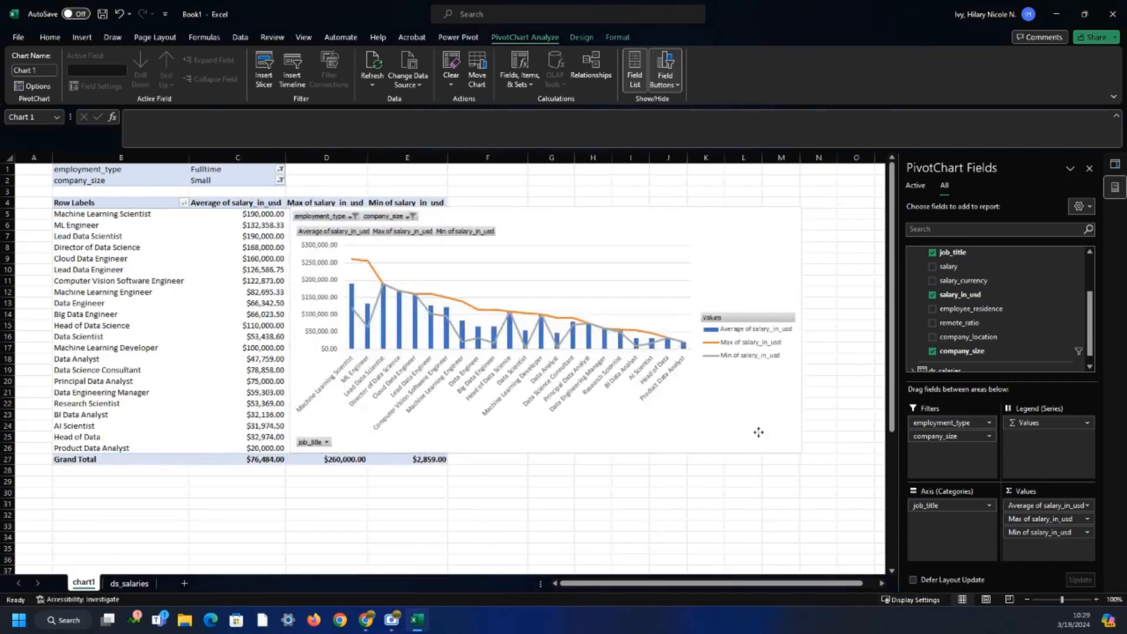
Move the PivotChart below the PivotTable's grand total row and enlarge it to span about columns B to M
left_click_drag(759, 433, 939, 404)
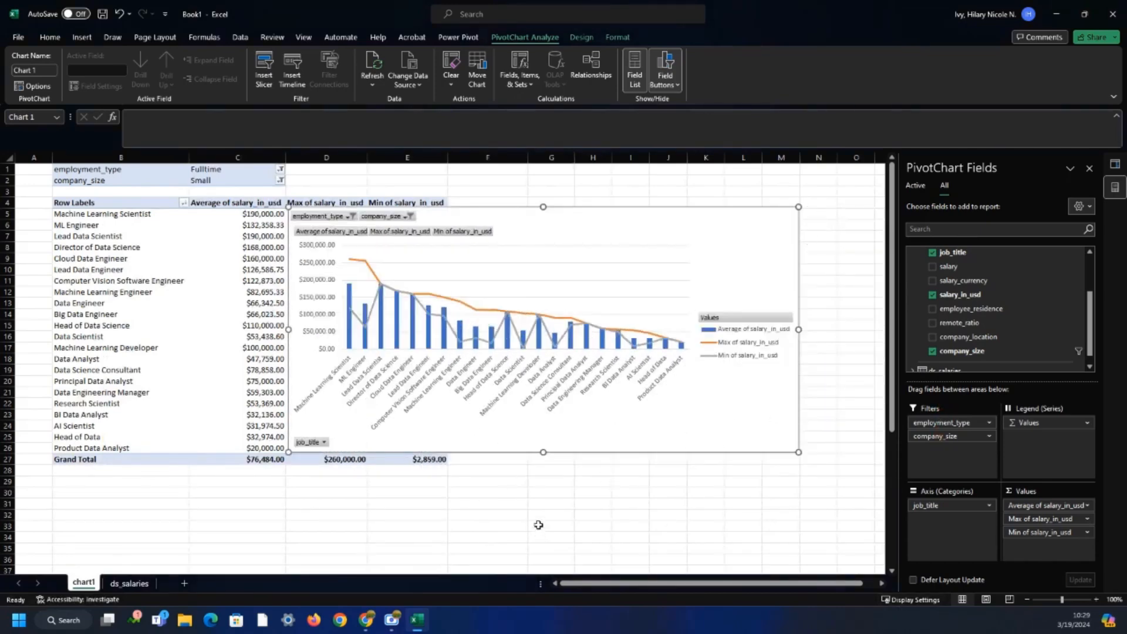
scroll(539, 525, "down", 3)
left_click_drag(686, 307, 756, 469)
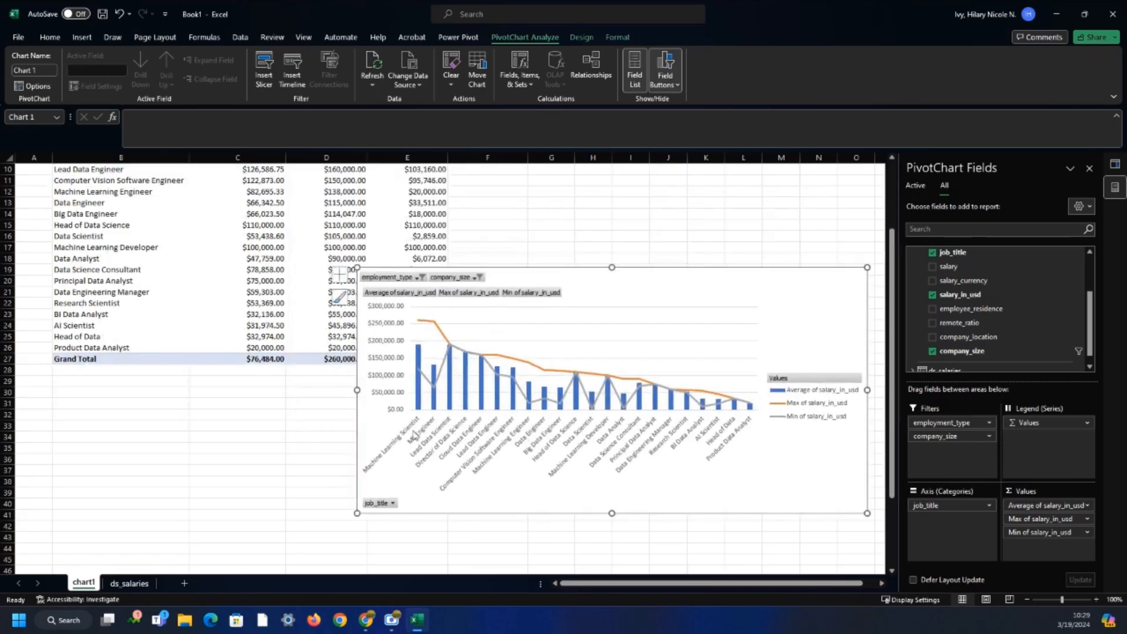
scroll(427, 446, "down", 4)
left_click_drag(730, 340, 465, 468)
left_click_drag(579, 495, 760, 536)
left_click_drag(522, 465, 525, 465)
left_click_drag(578, 494, 786, 547)
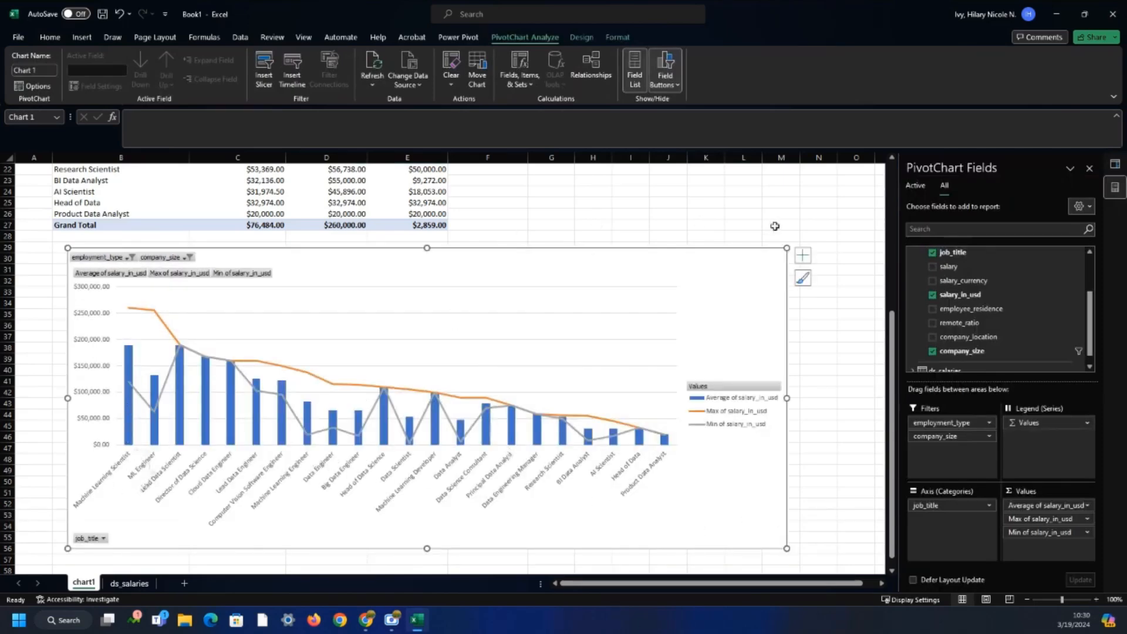
Sort the job titles in descending order by Average of salary_in_usd and review the reordered chart
scroll(750, 222, "up", 7)
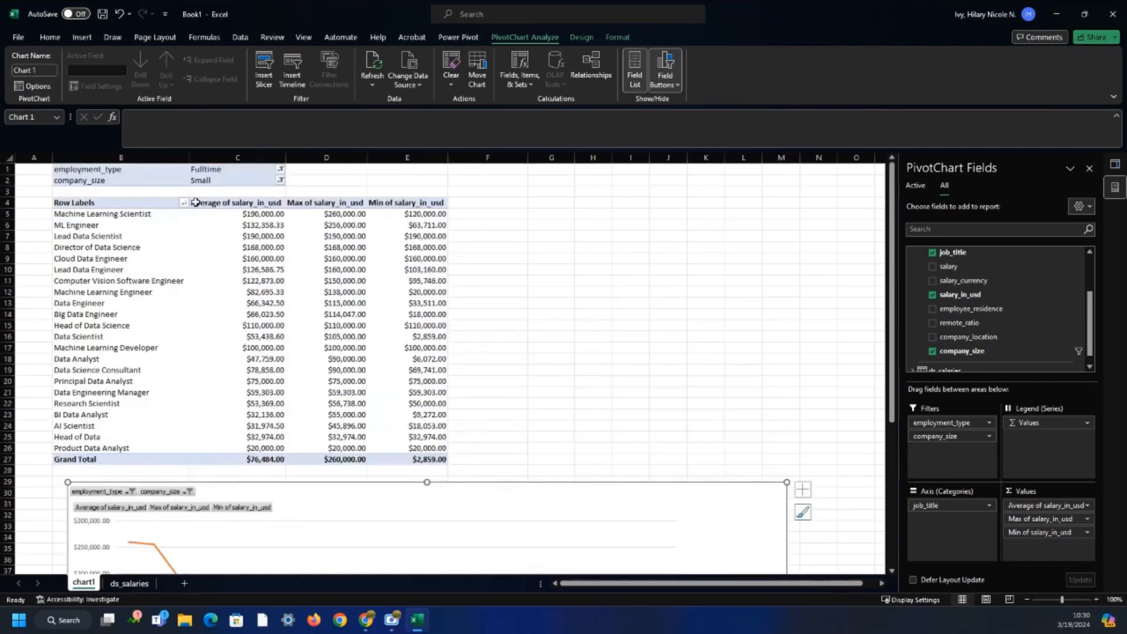
left_click(184, 202)
left_click(97, 249)
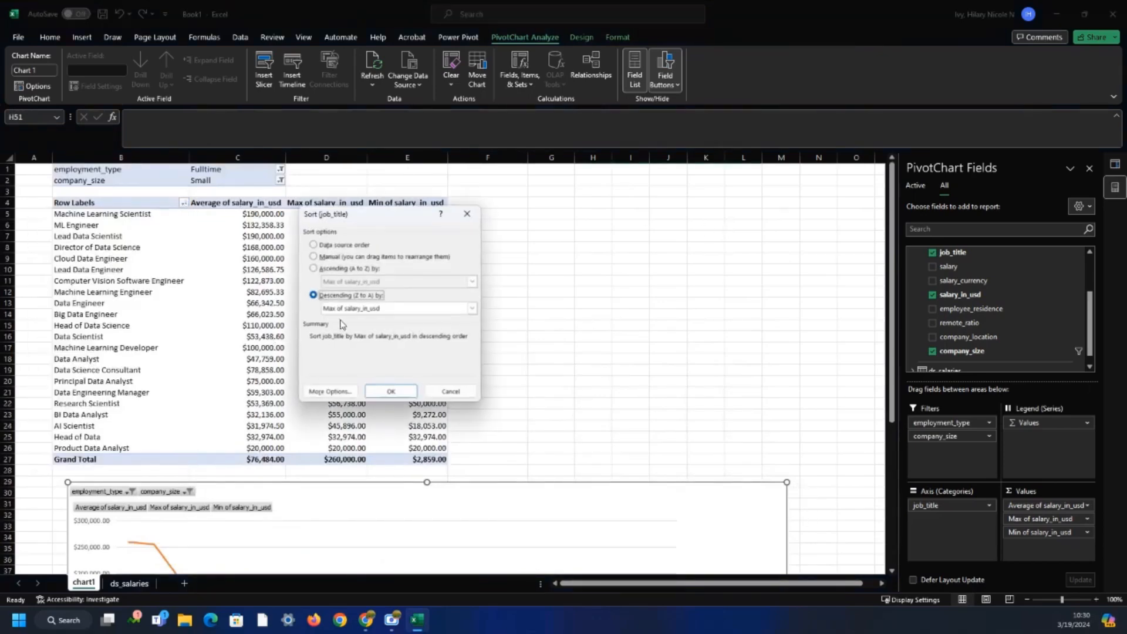
left_click(340, 310)
left_click(375, 331)
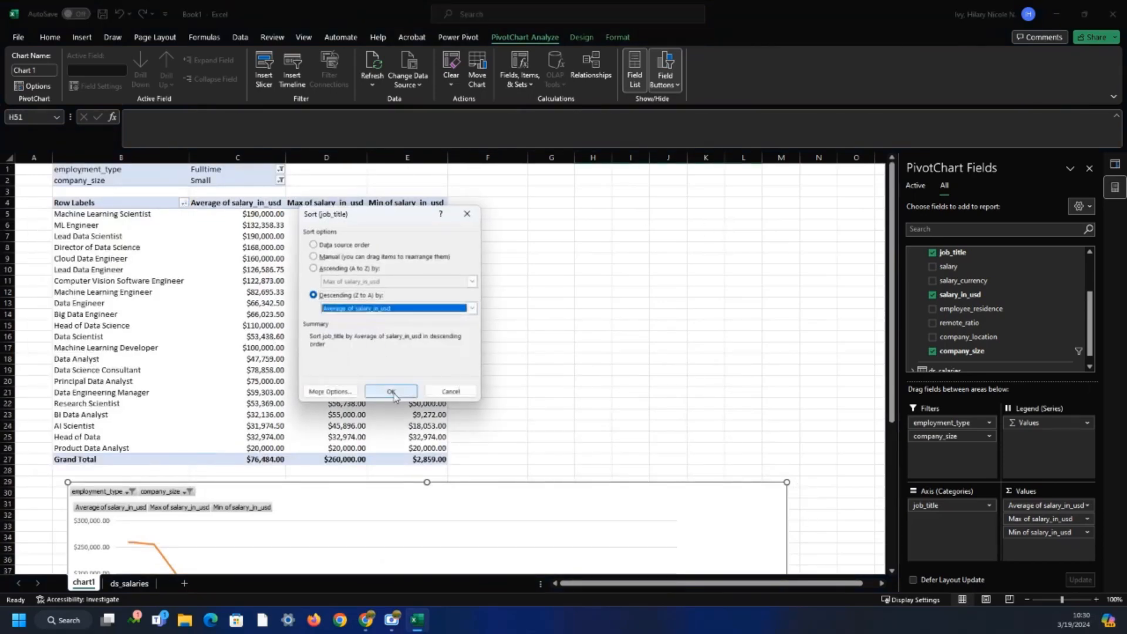
left_click(393, 393)
left_click(682, 387)
scroll(642, 410, "up", 3)
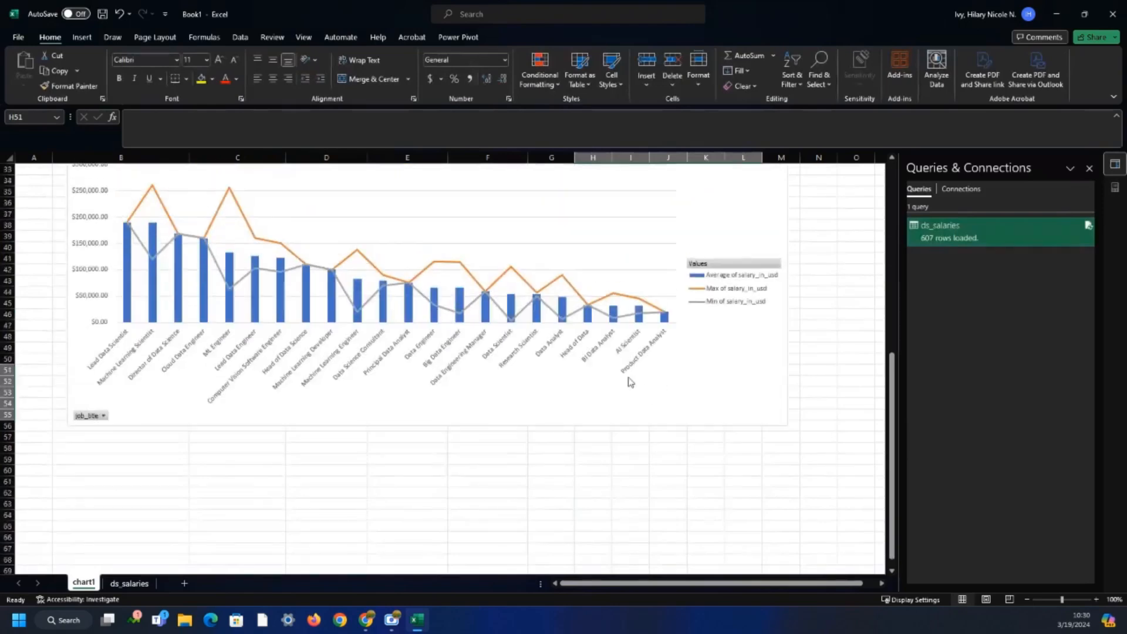
scroll(313, 555, "up", 2)
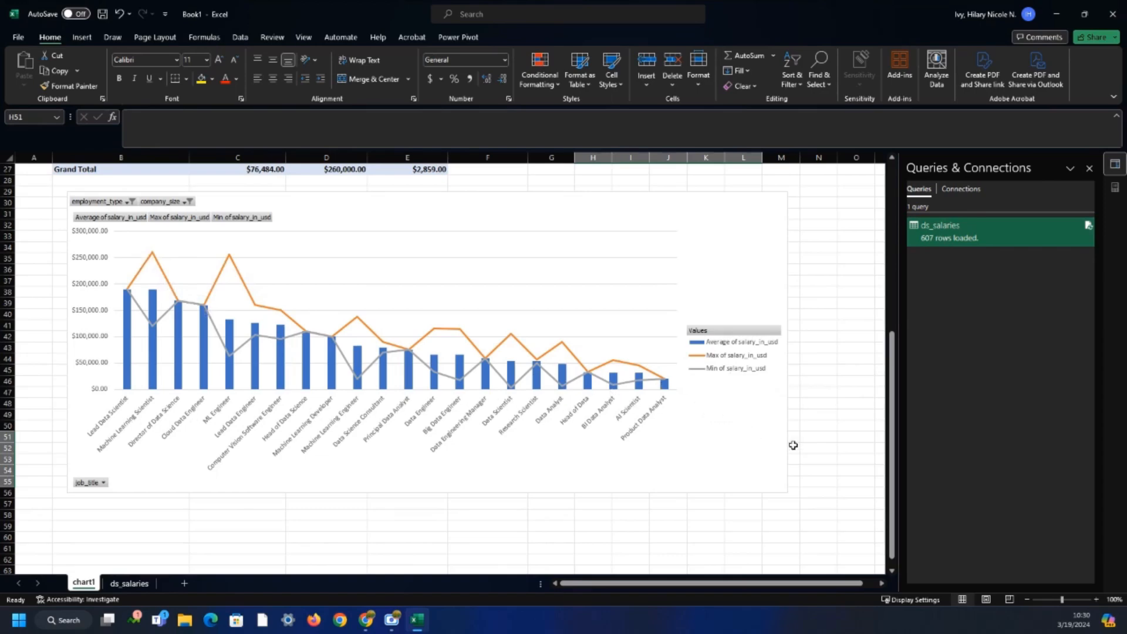
Apply the quick layout that adds a chart title, a vertical axis title and a data table with legend keys to the PivotChart
left_click(741, 486)
left_click(516, 38)
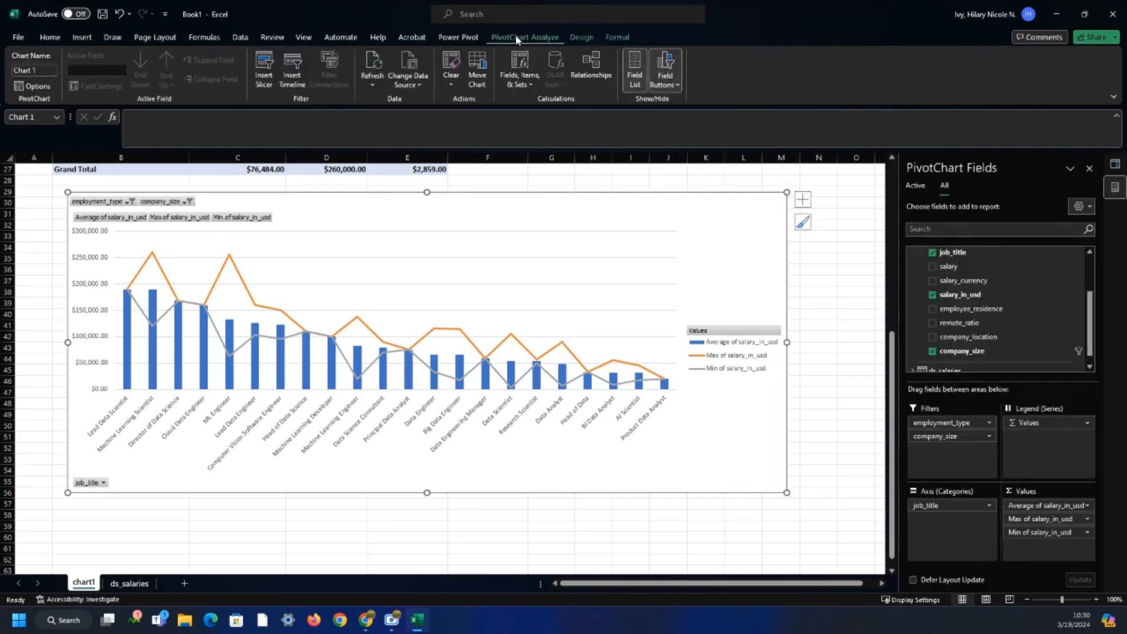
left_click(583, 37)
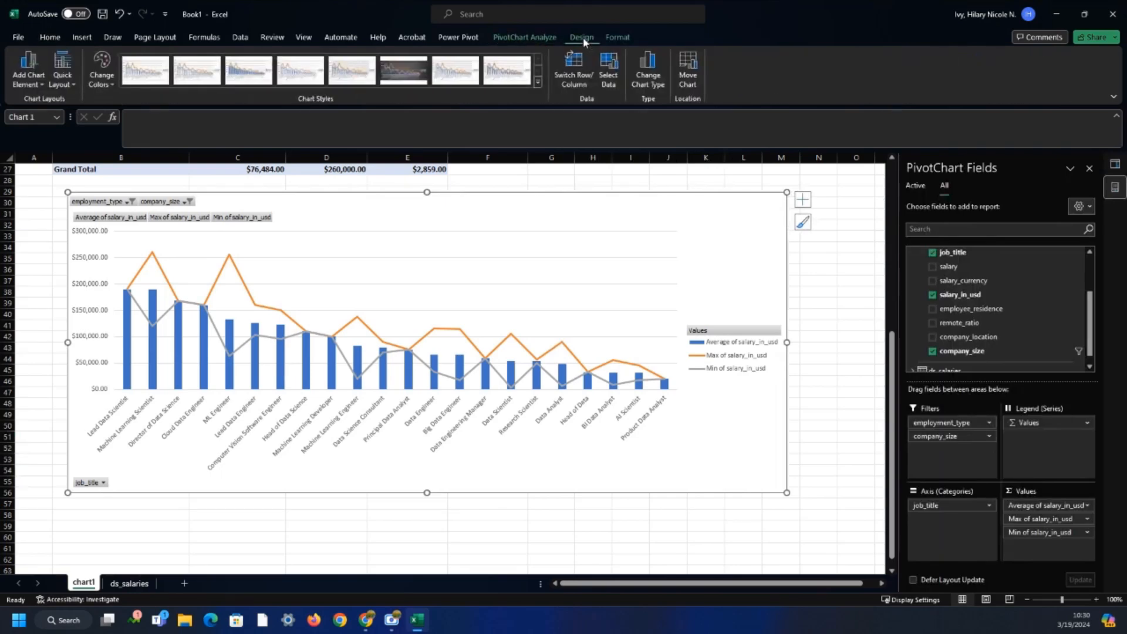
left_click(62, 76)
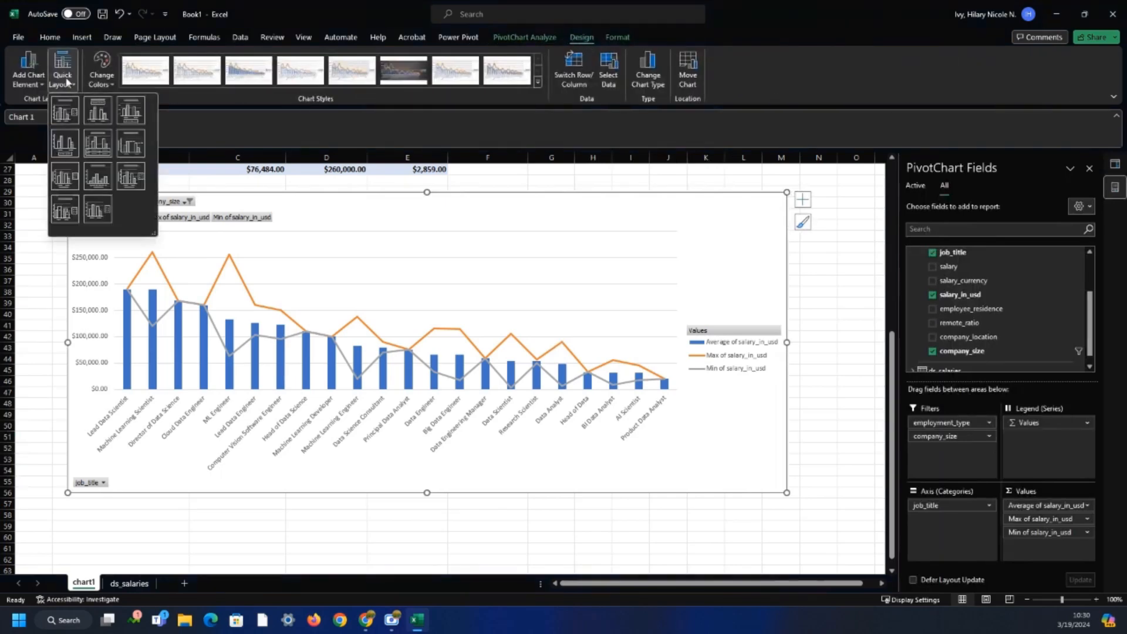
left_click(97, 143)
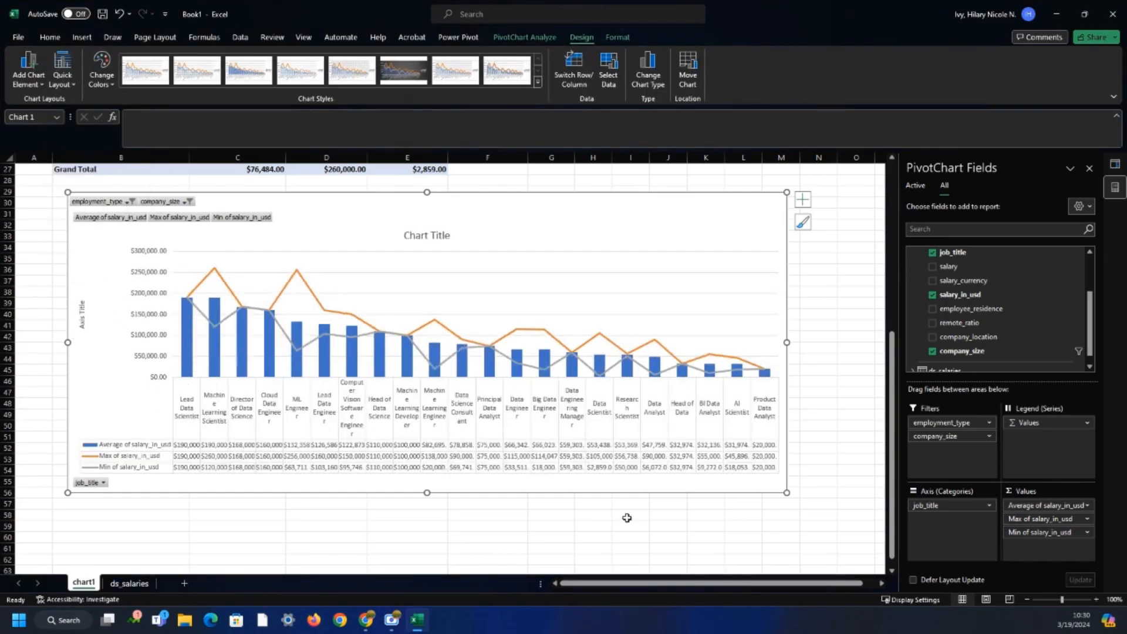
Enlarge the PivotChart to span about columns B to O and down to about row 61
left_click_drag(787, 493, 876, 514)
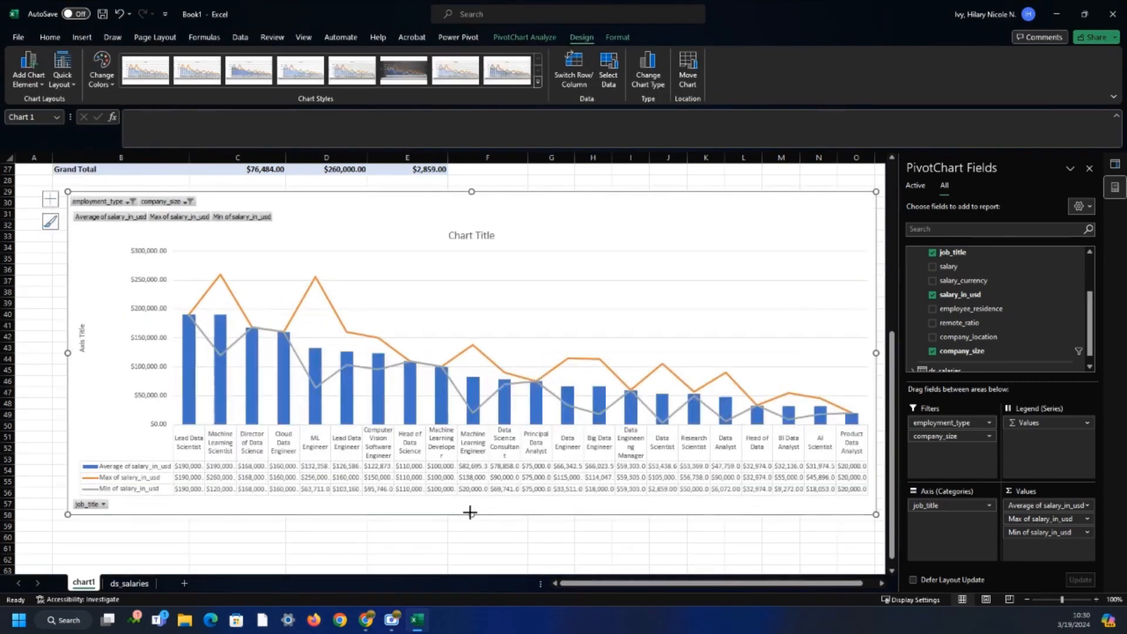
left_click_drag(474, 515, 480, 555)
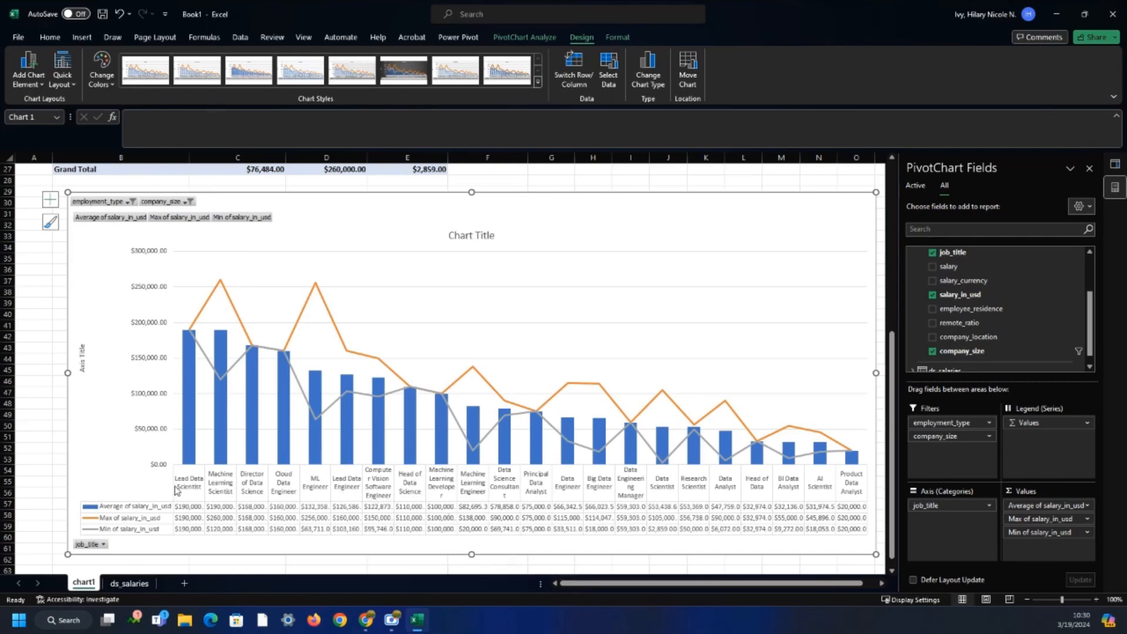
scroll(875, 382, "right", 1)
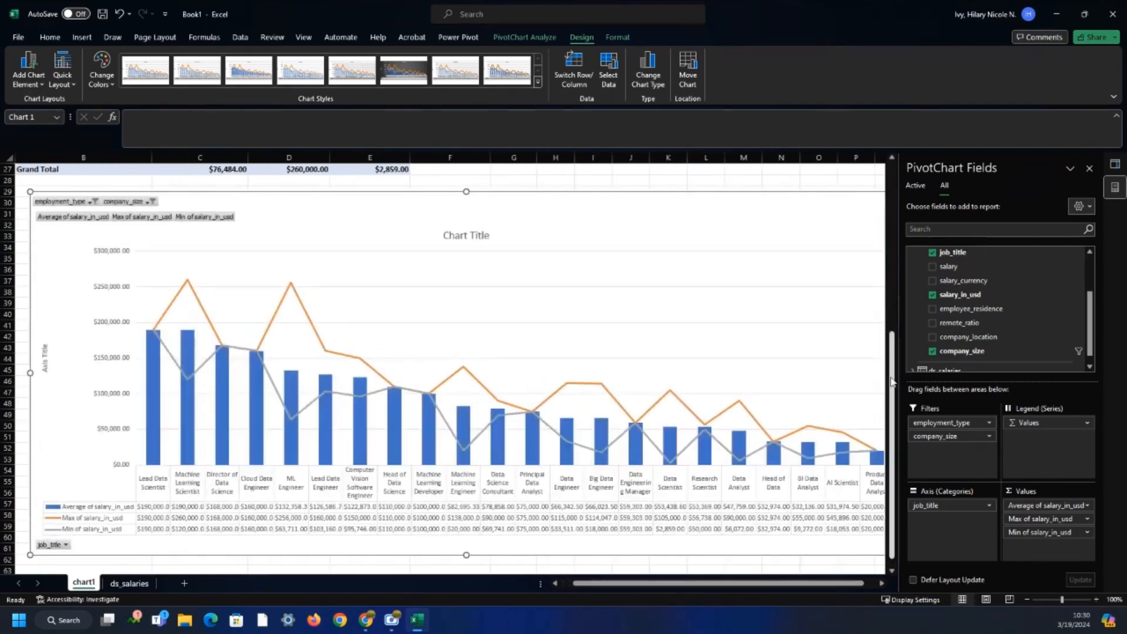
Set the number format of Average of salary_in_usd to Currency with 0 decimal places
left_click(1087, 505)
left_click(1034, 493)
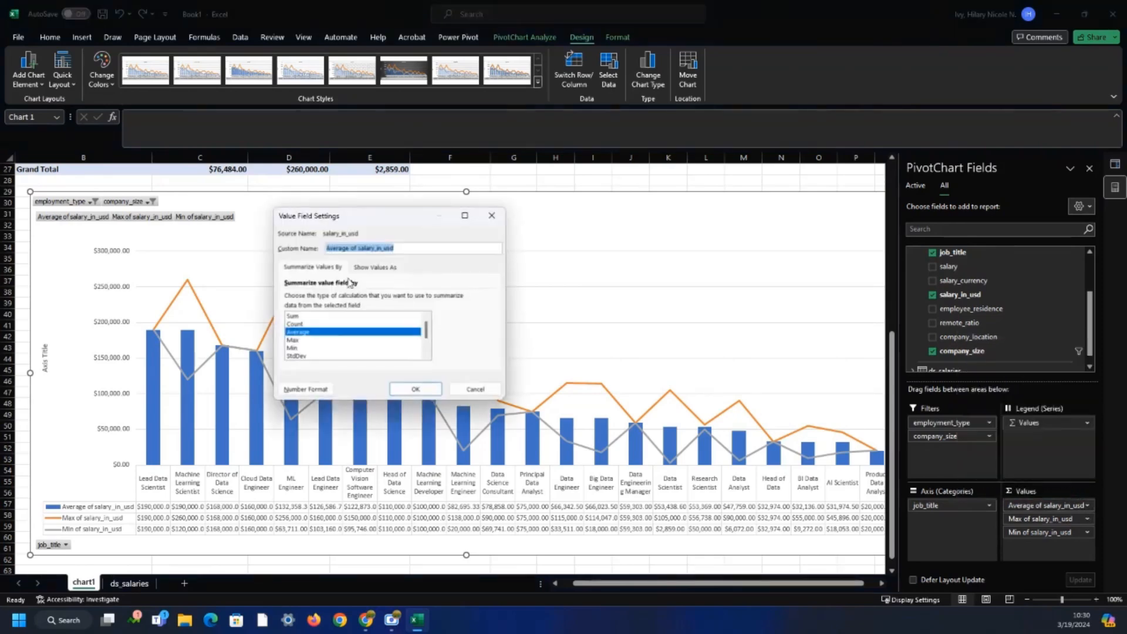
left_click(306, 388)
double_click(415, 243)
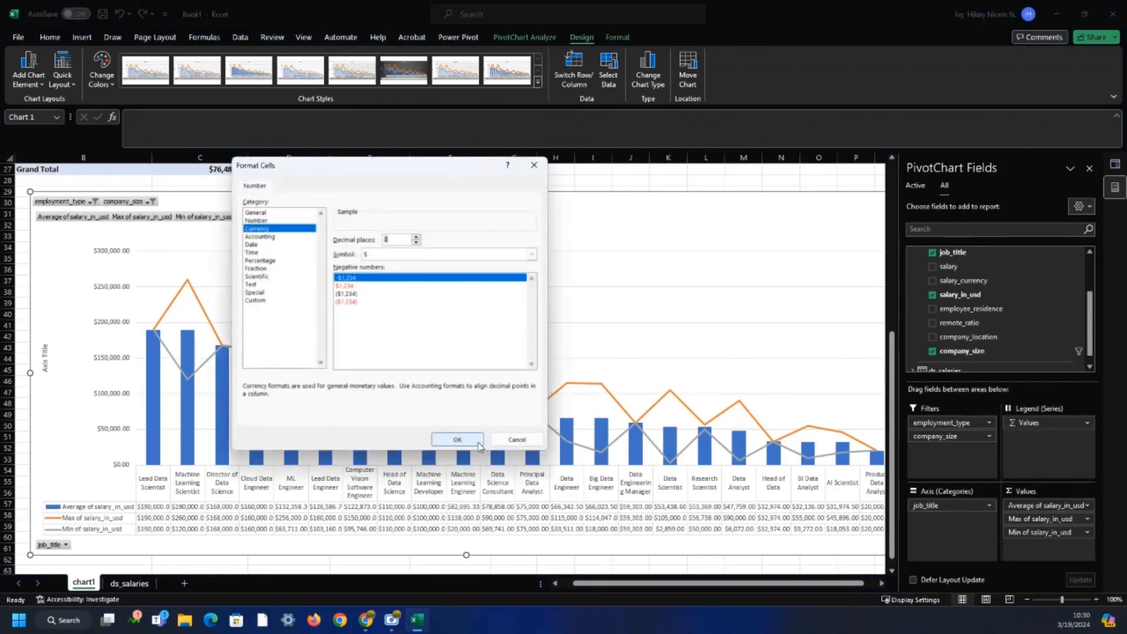
left_click(458, 440)
left_click(415, 390)
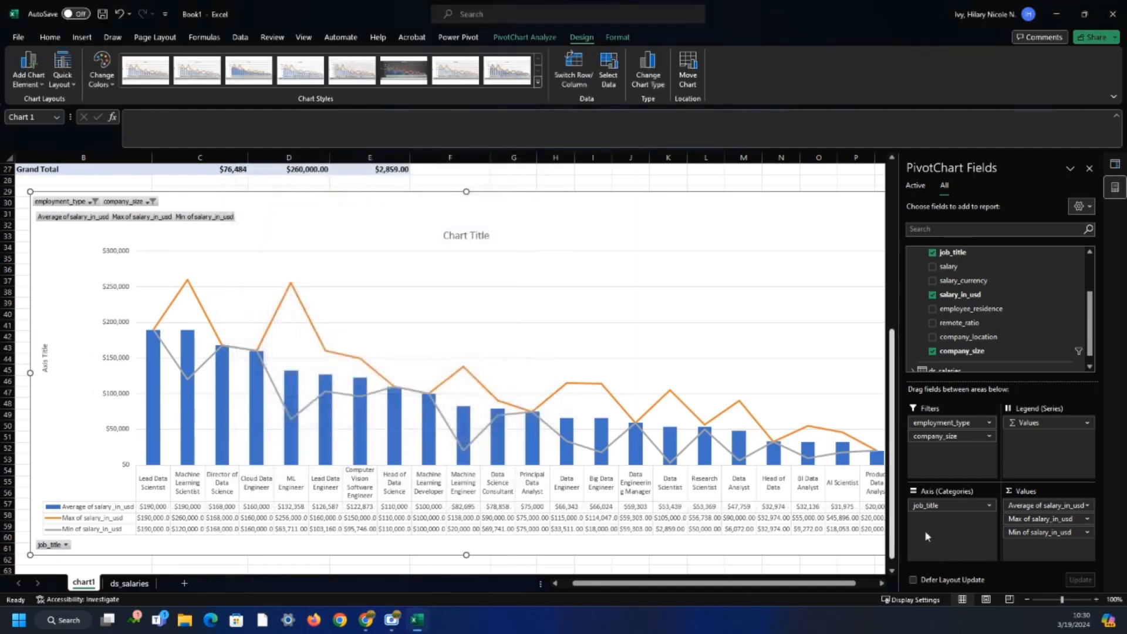
Set the number format of Max of salary_in_usd to Currency with 0 decimal places
left_click(1087, 519)
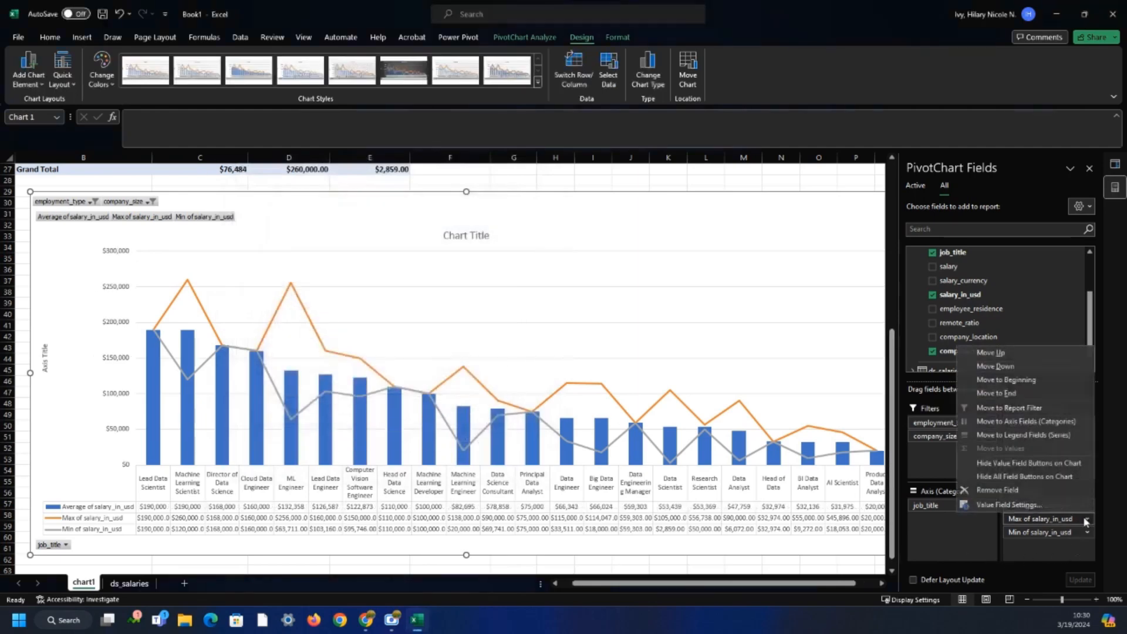
left_click(992, 506)
left_click(305, 389)
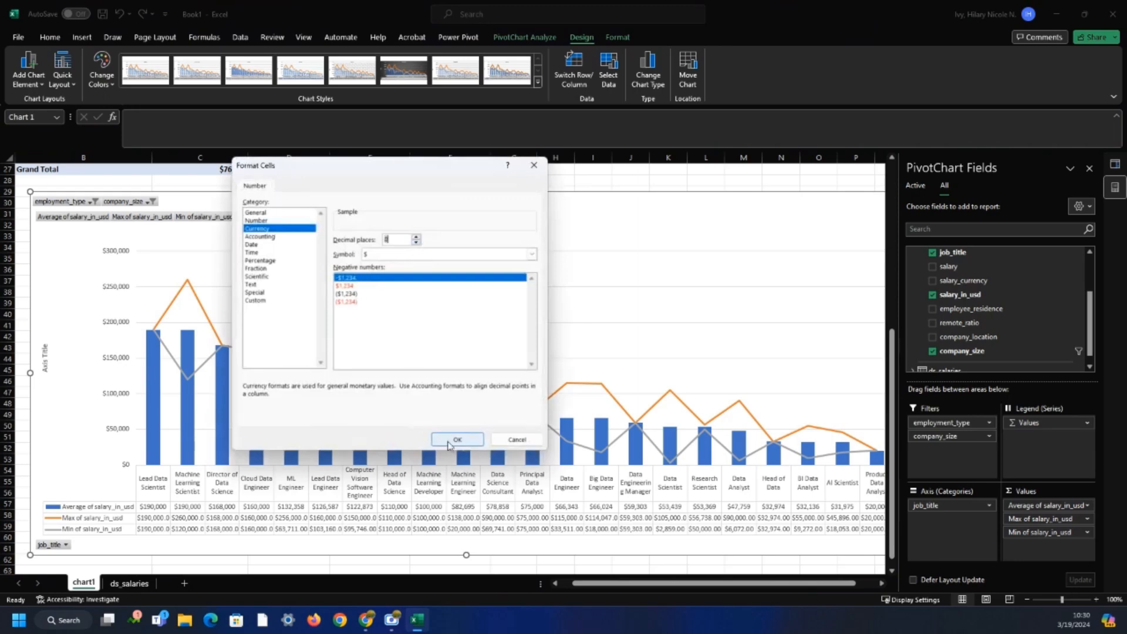
left_click(443, 441)
left_click(415, 390)
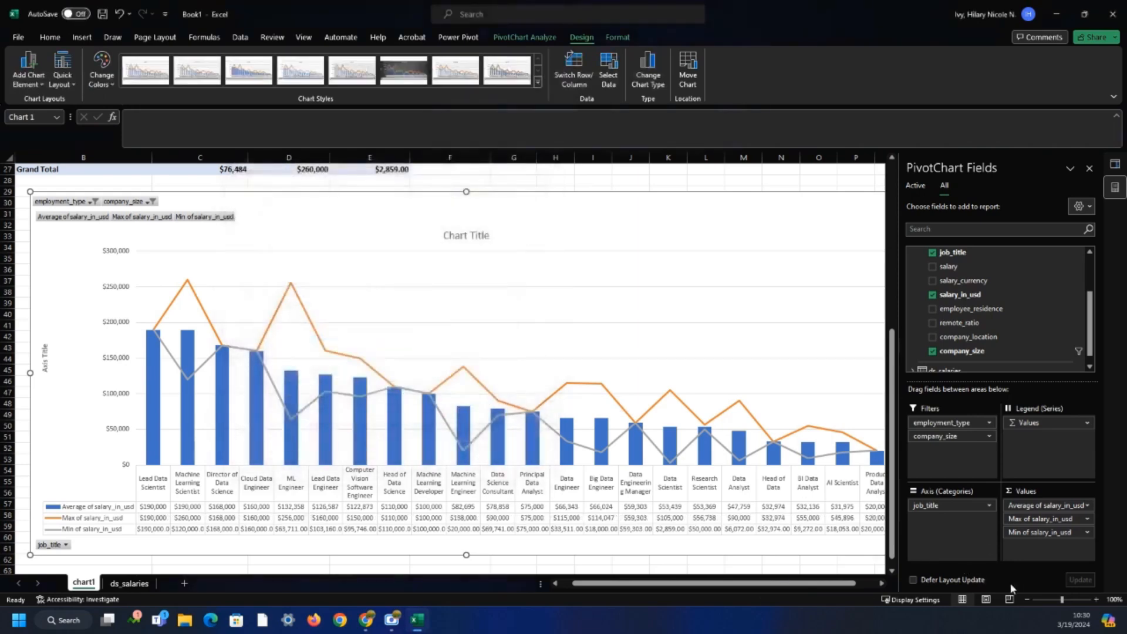
Set the number format of Min of salary_in_usd to Currency with 0 decimal places
left_click(1087, 532)
left_click(993, 520)
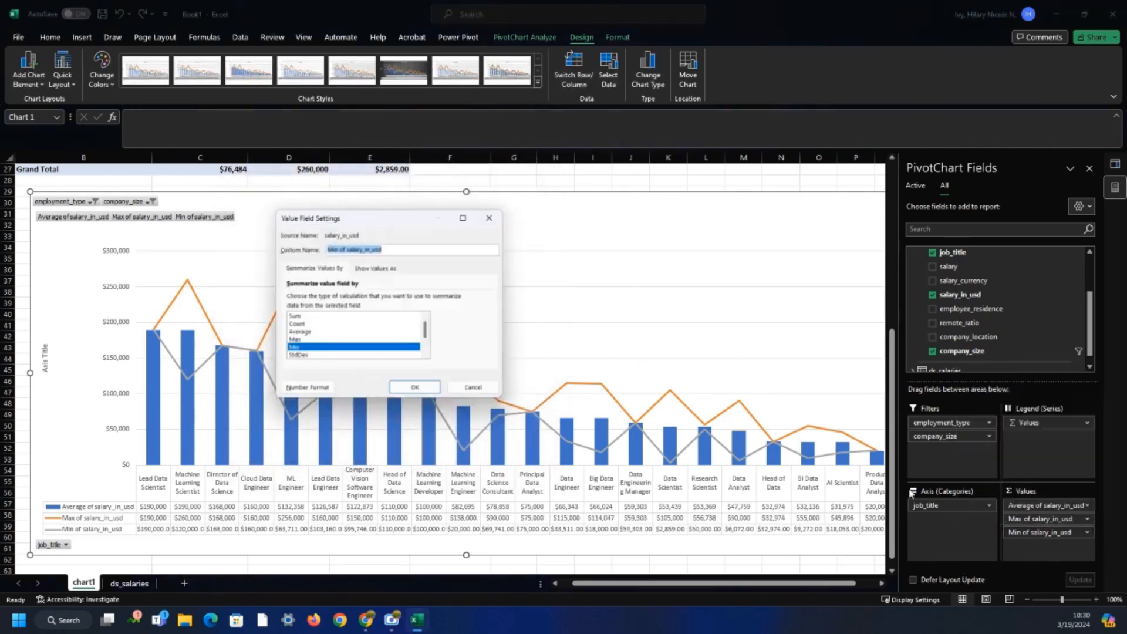
left_click(303, 389)
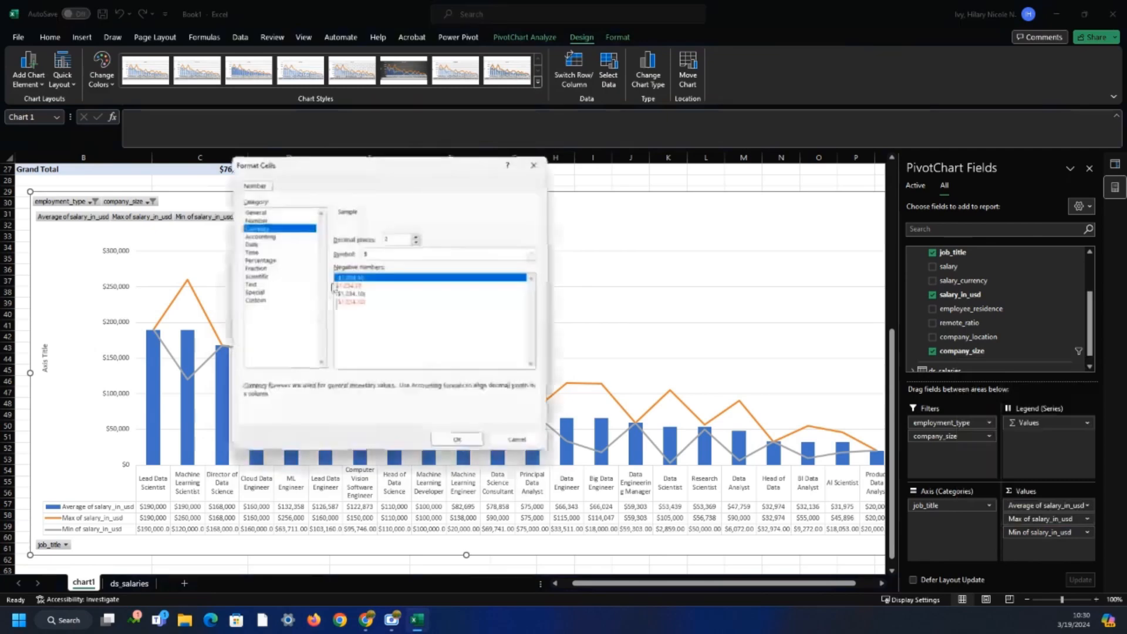
left_click(457, 440)
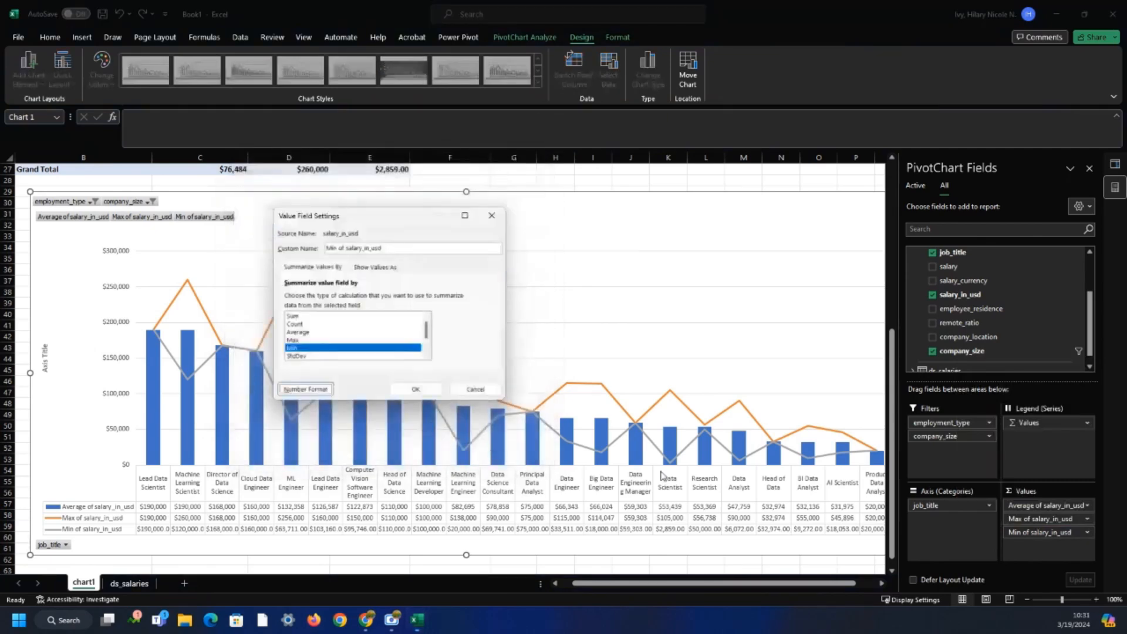
left_click(416, 391)
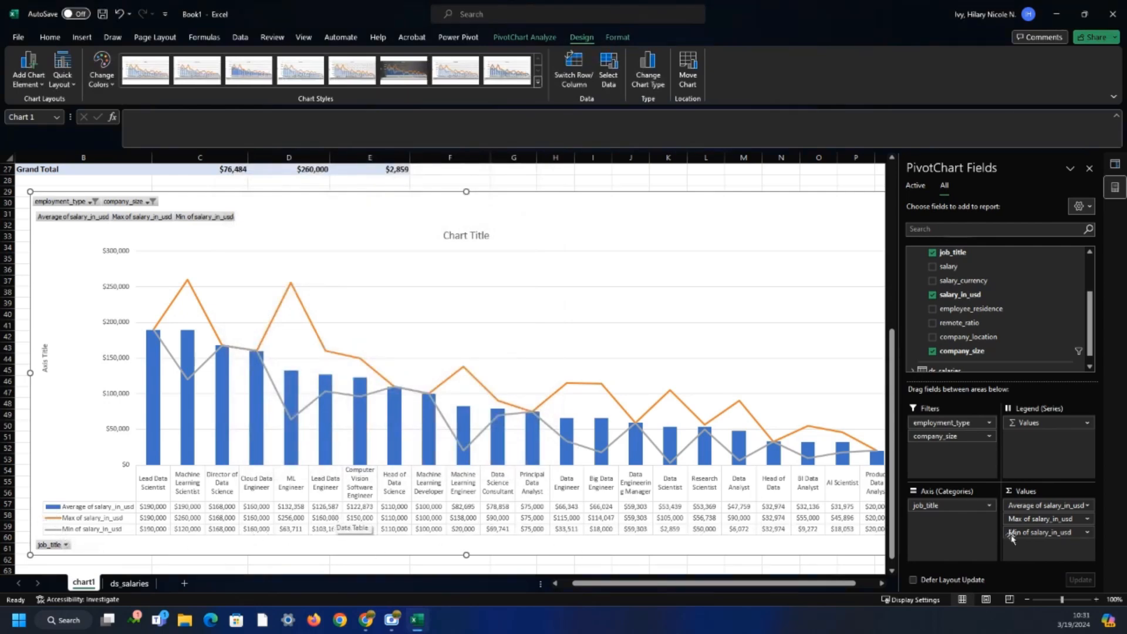
Try placing Max of salary_in_usd ahead of Average of salary_in_usd in the values, and restore the original order
left_click_drag(1039, 519, 1051, 503)
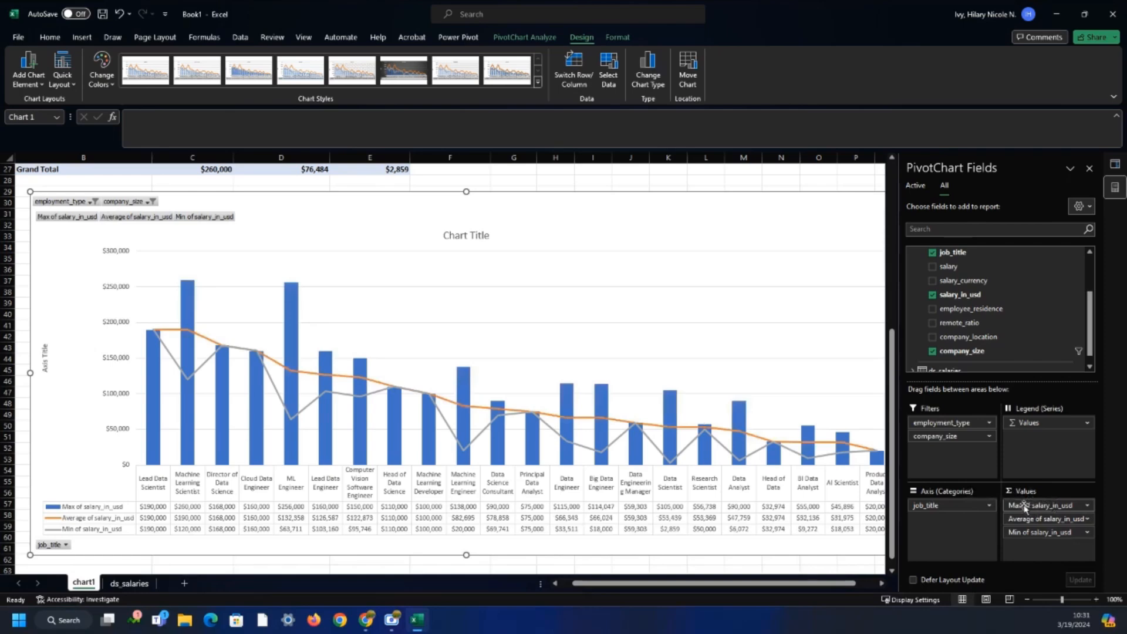
left_click_drag(1025, 506, 1024, 526)
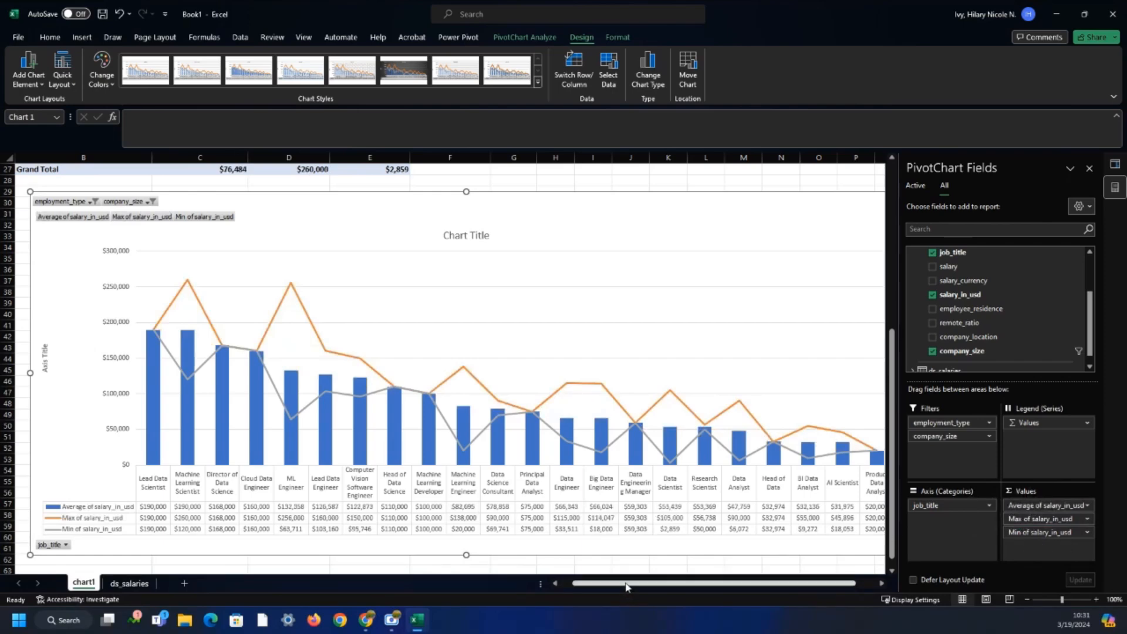
Preview the colorful and monochromatic palettes on the chart and keep the first Colorful palette
left_click(106, 88)
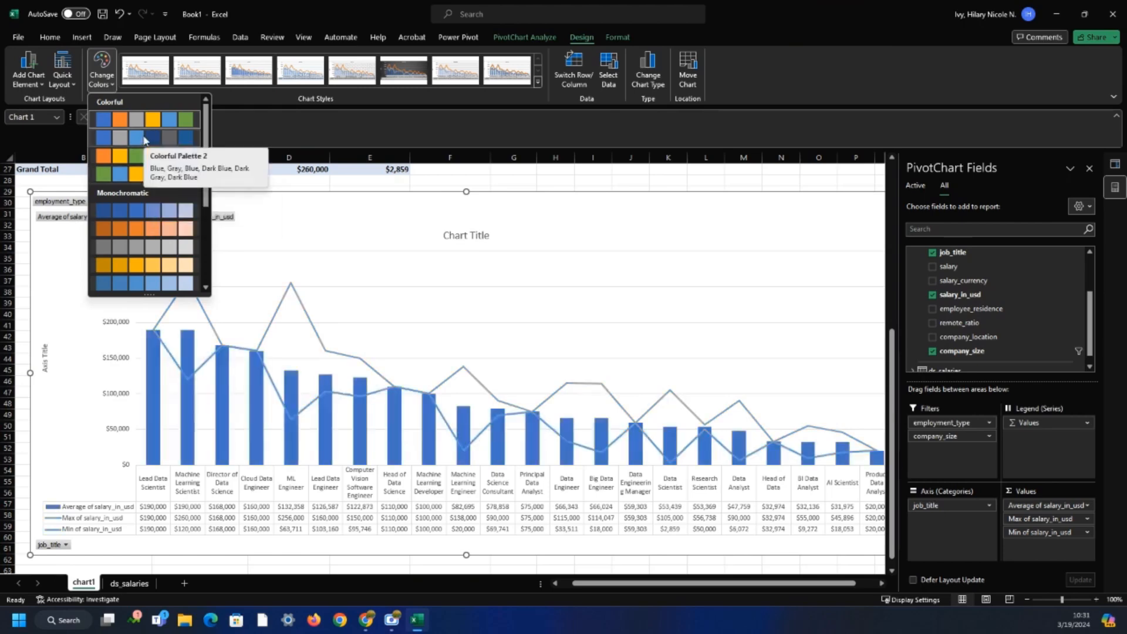
scroll(145, 149, "down", 2)
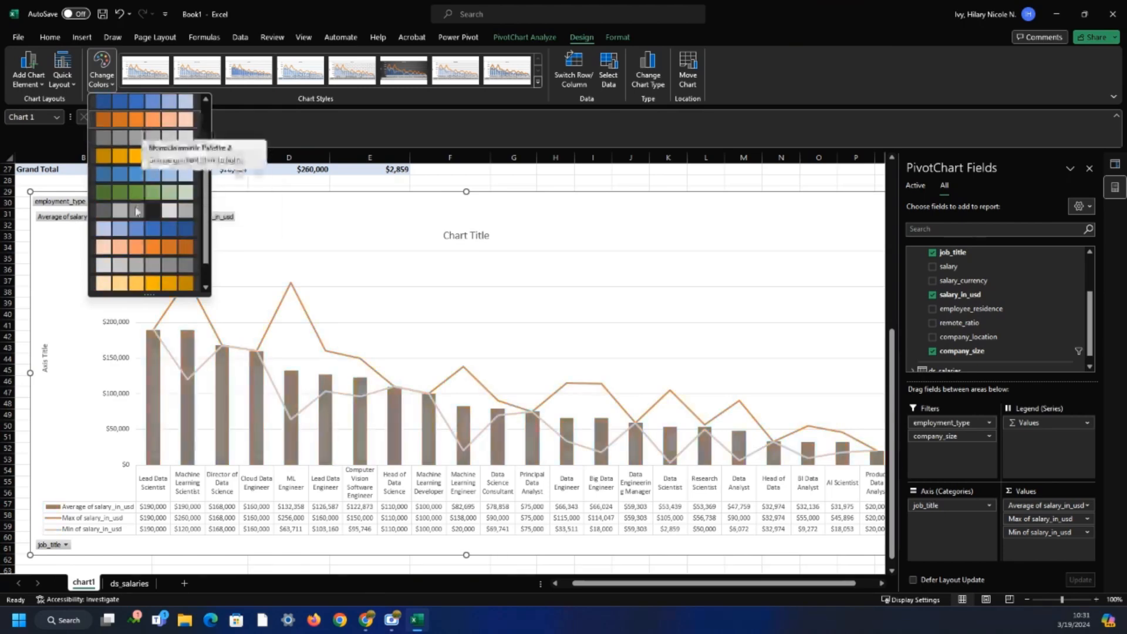
scroll(138, 194, "down", 2)
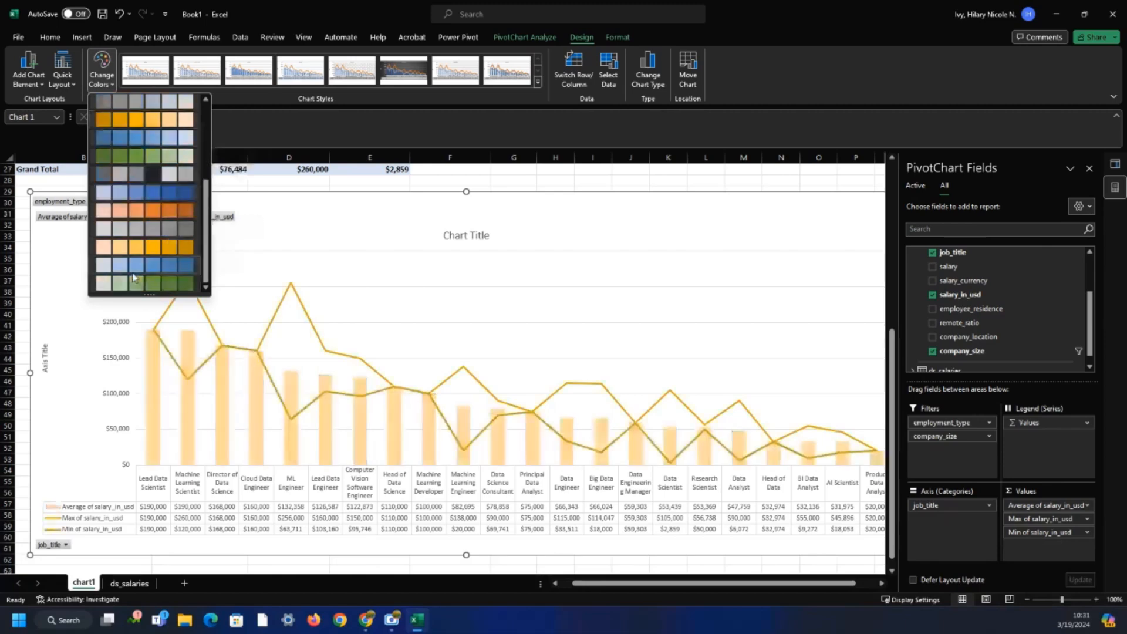
scroll(133, 278, "up", 4)
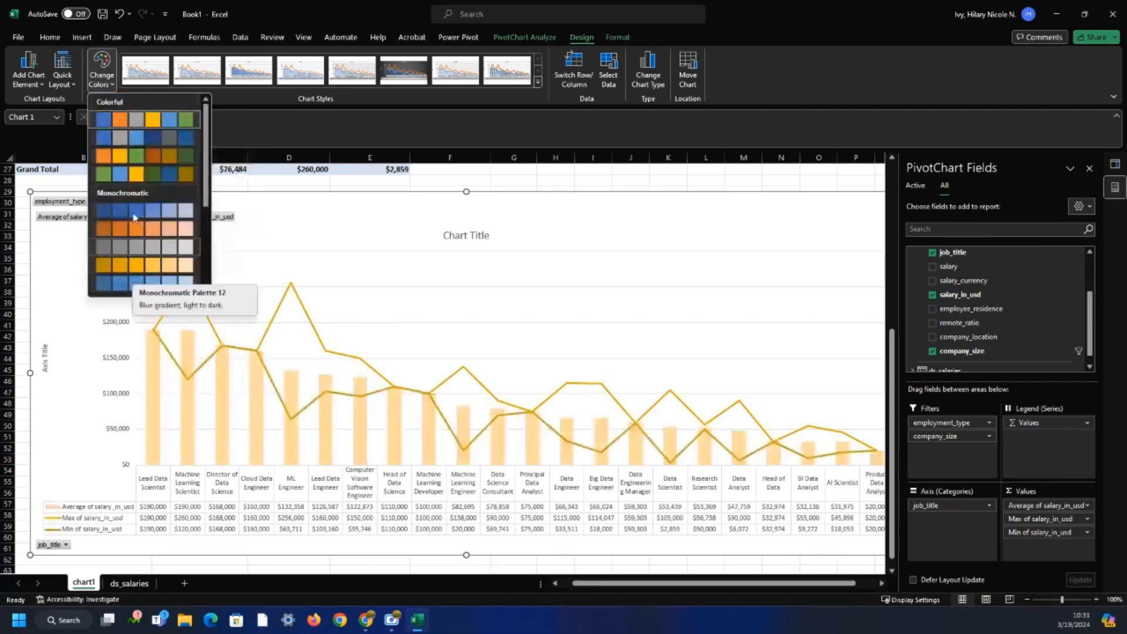
left_click(136, 123)
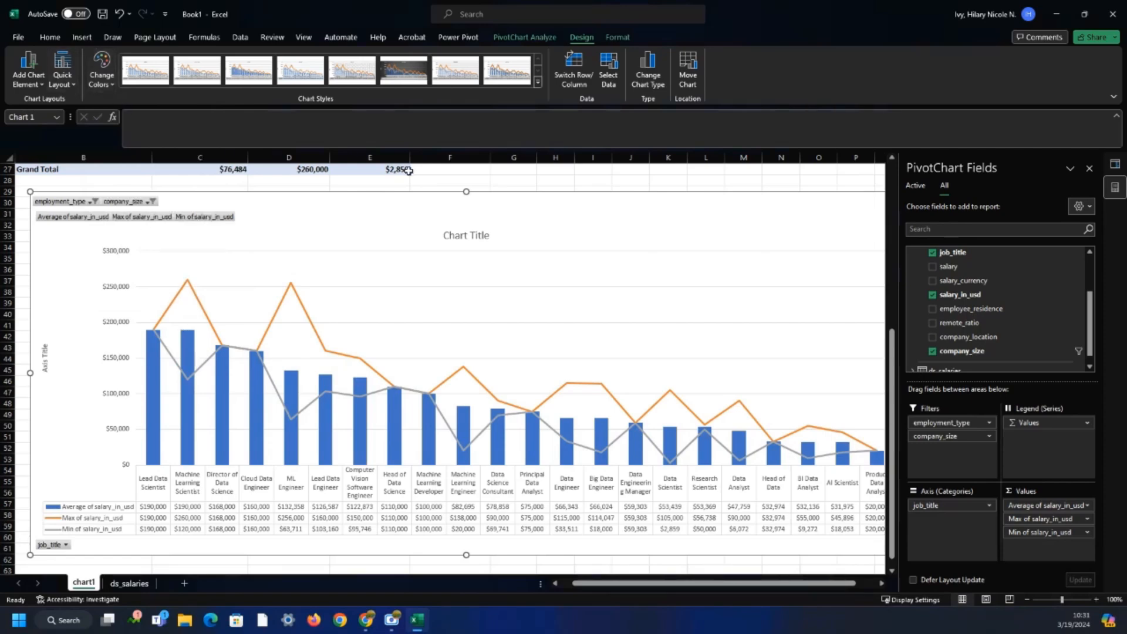
Set the chart title to "Fulltime Salaries"
left_click_drag(825, 584, 874, 590)
left_click(522, 237)
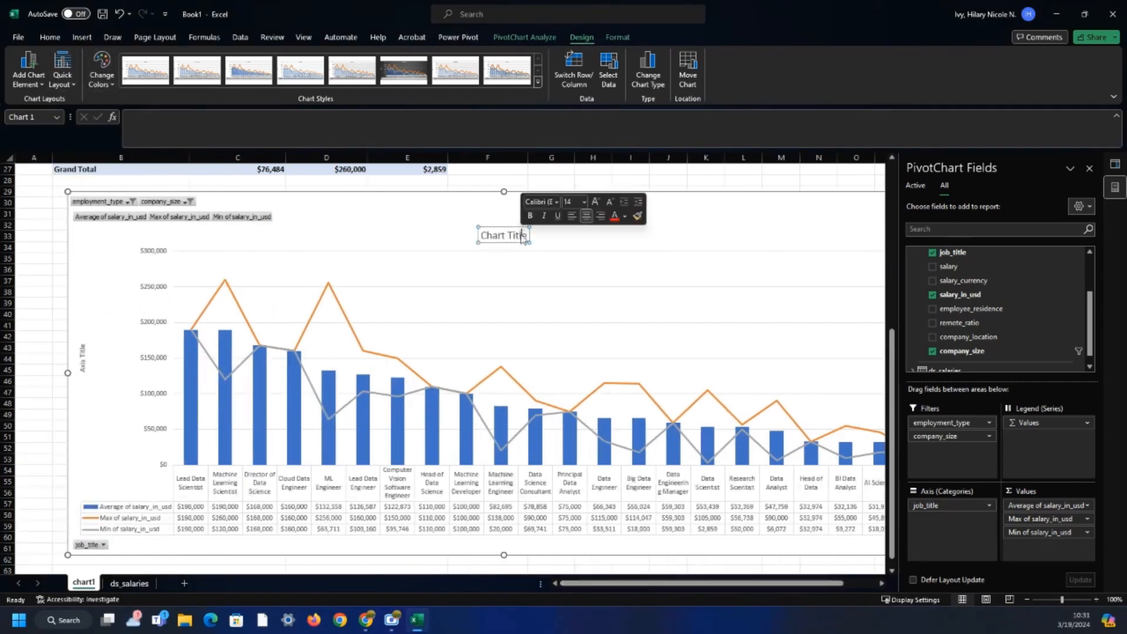
triple_click(522, 237)
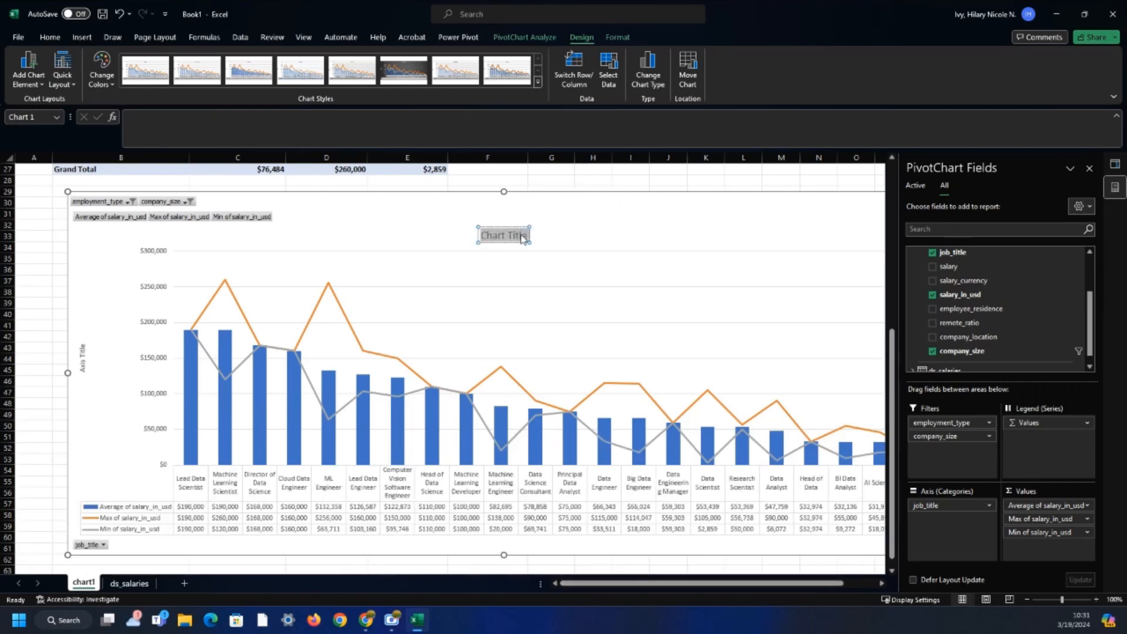
type("A")
key("BackSpace")
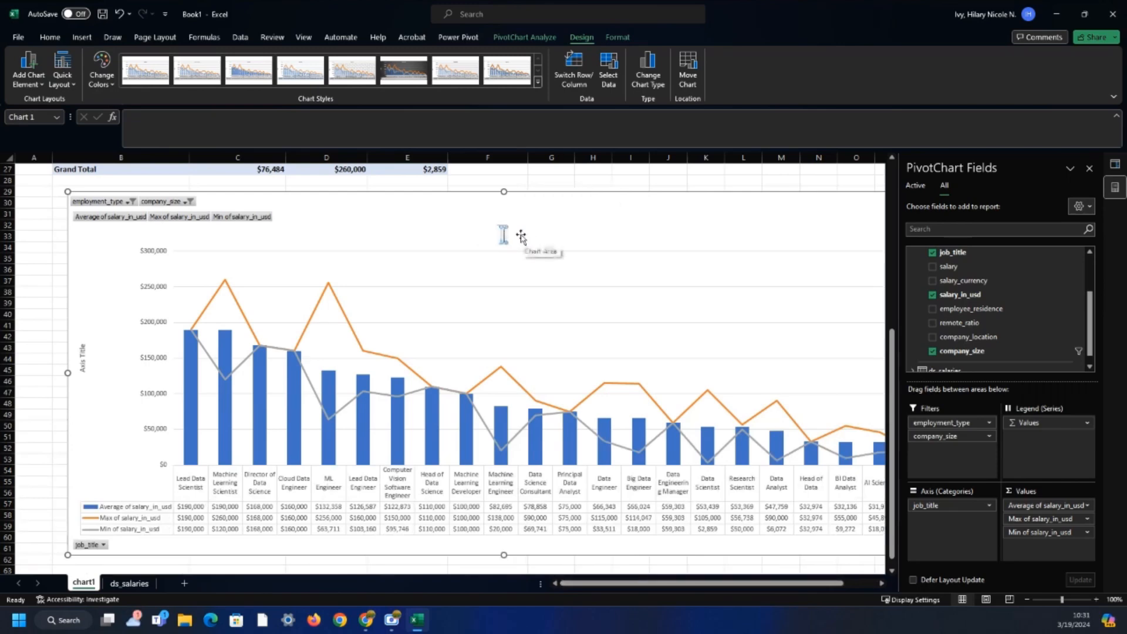
type("Fulltime Salaries")
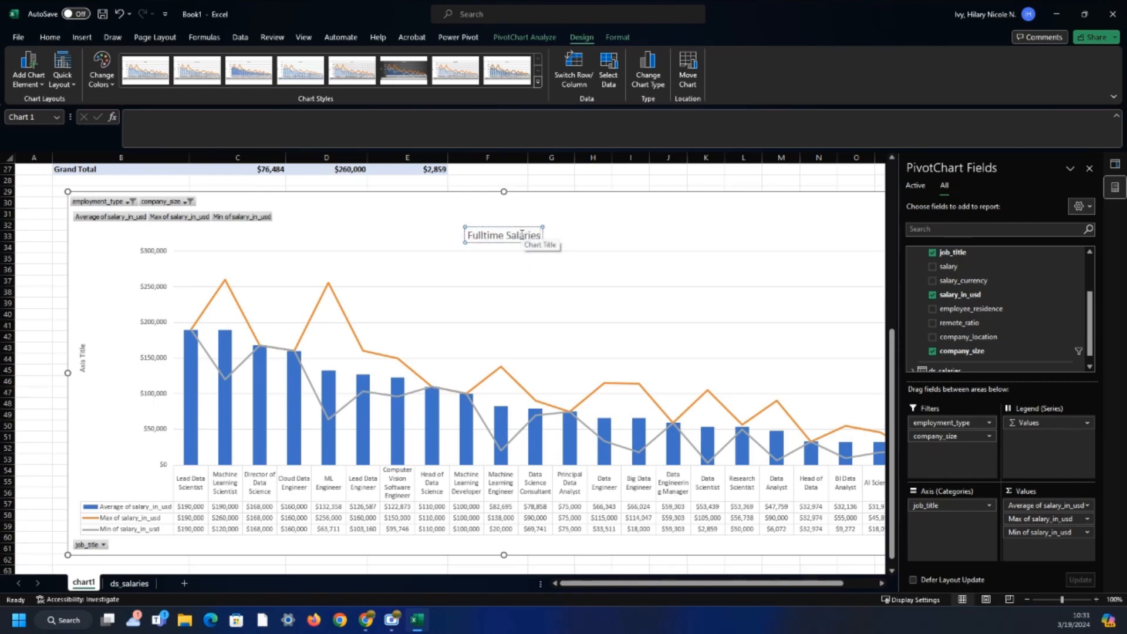
Check the company_size filter options and replace the chart title with "Salaries for Jobs in Data Science"
left_click(184, 202)
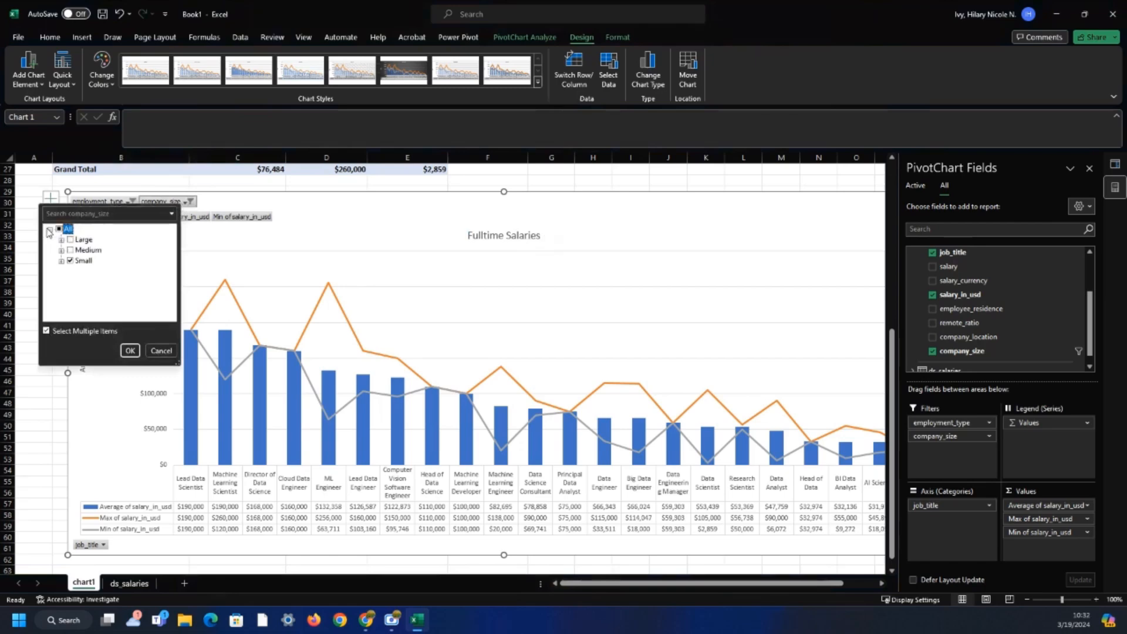
left_click(363, 224)
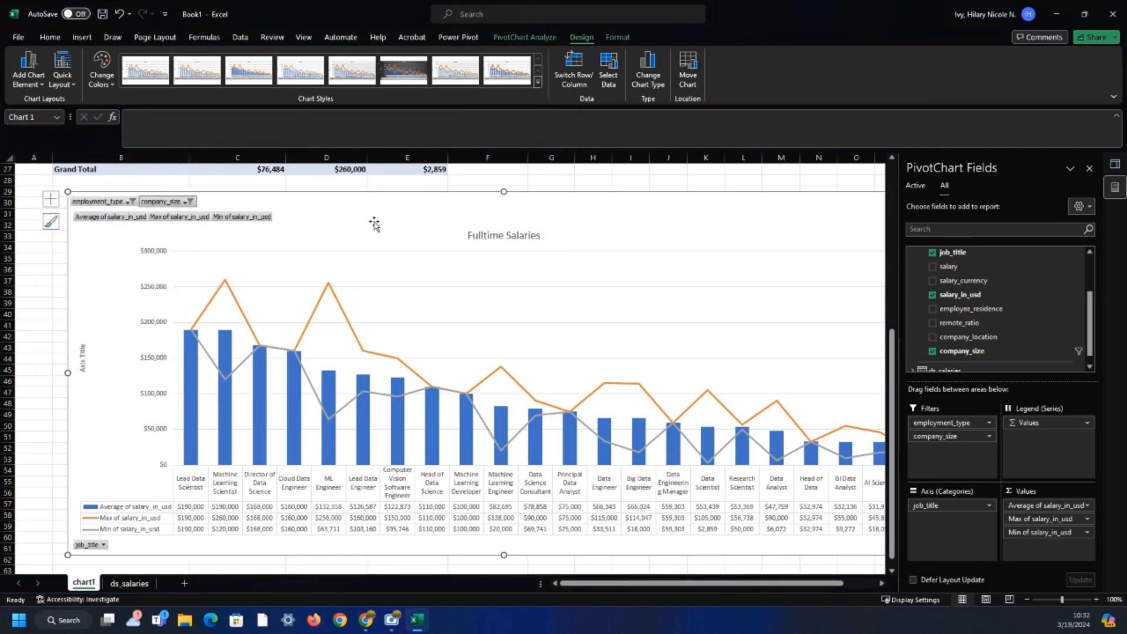
left_click(536, 237)
left_click(540, 233)
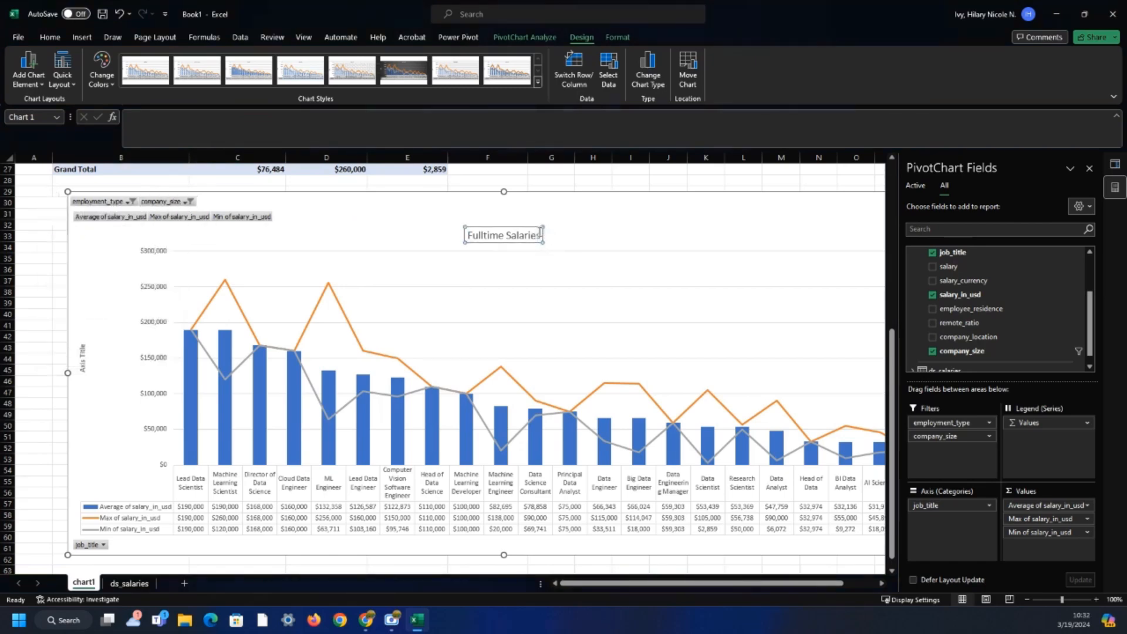
left_click_drag(540, 235, 463, 236)
type("Sa")
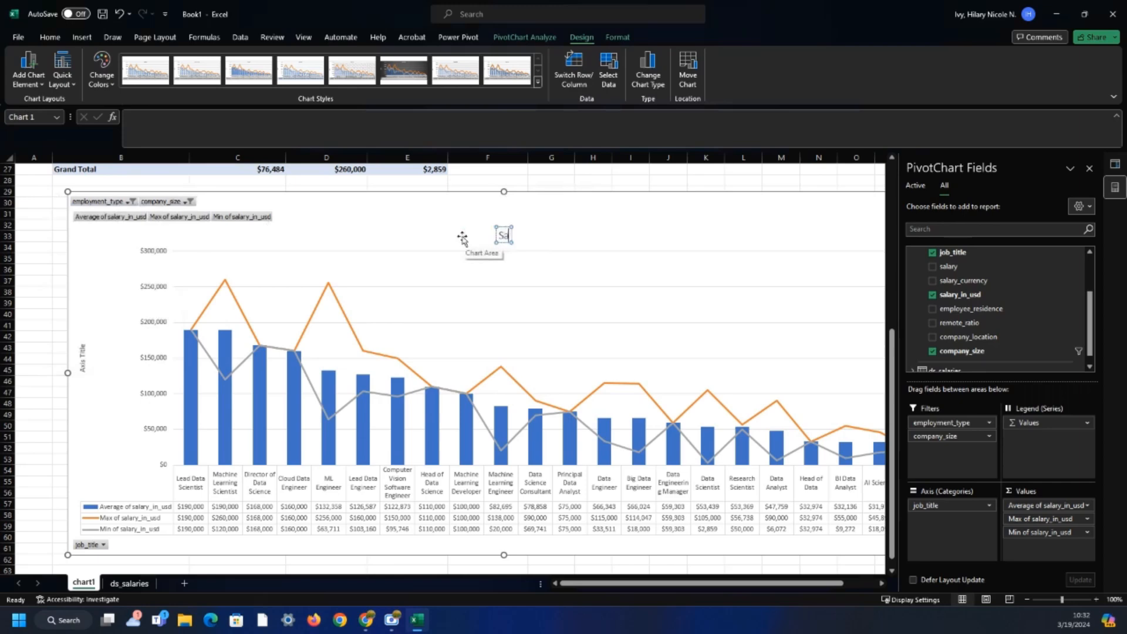
type("laries for")
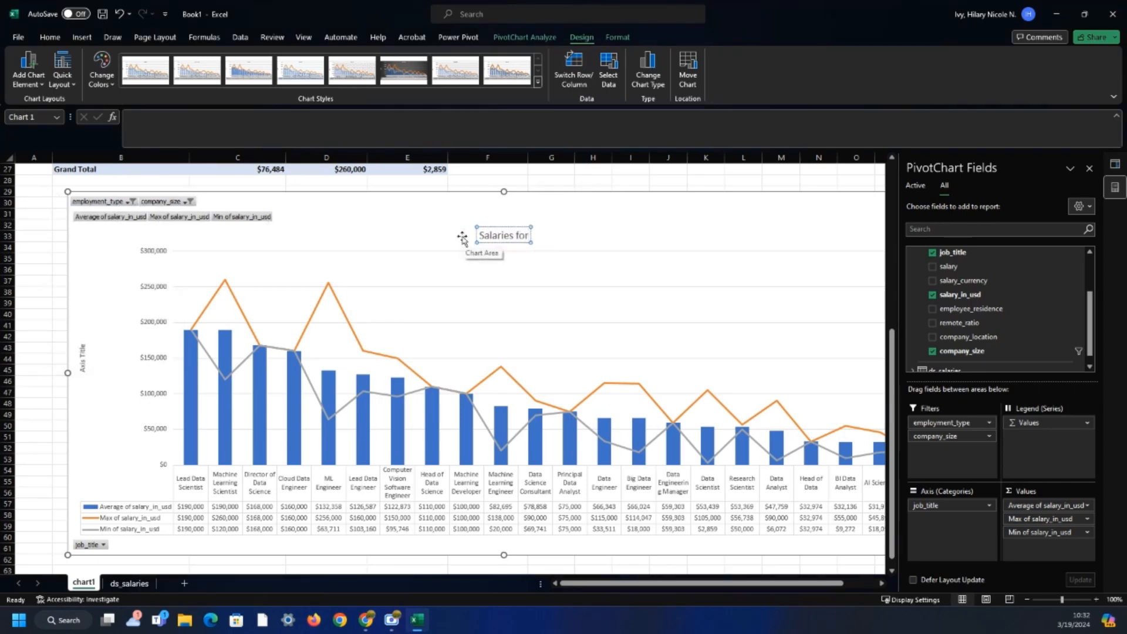
type(" Jobs in")
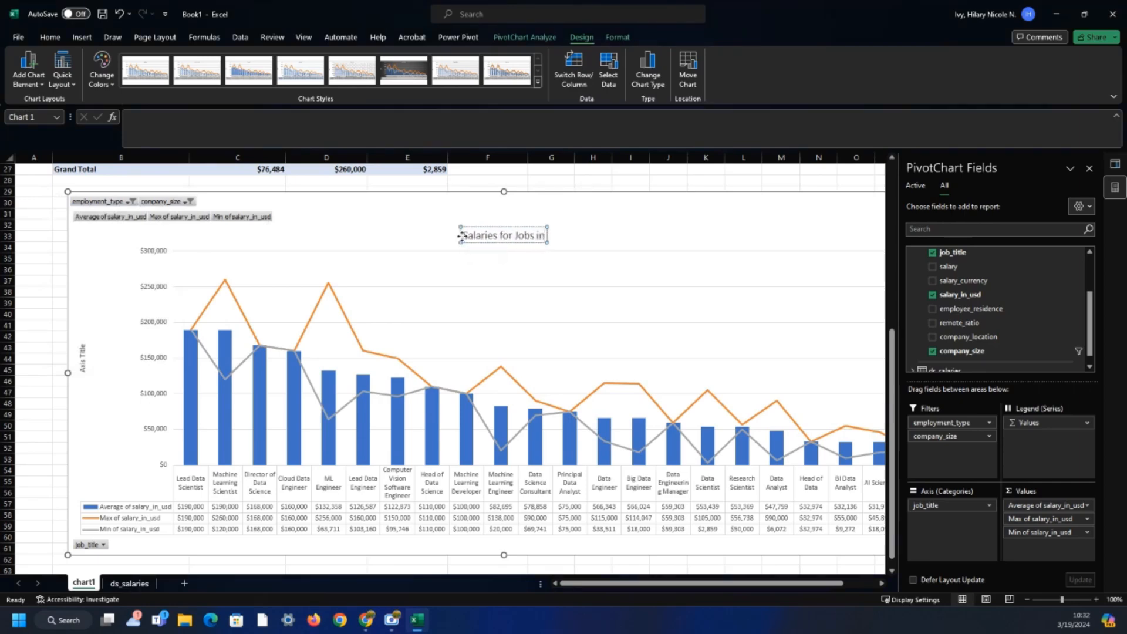
type(" Data Science")
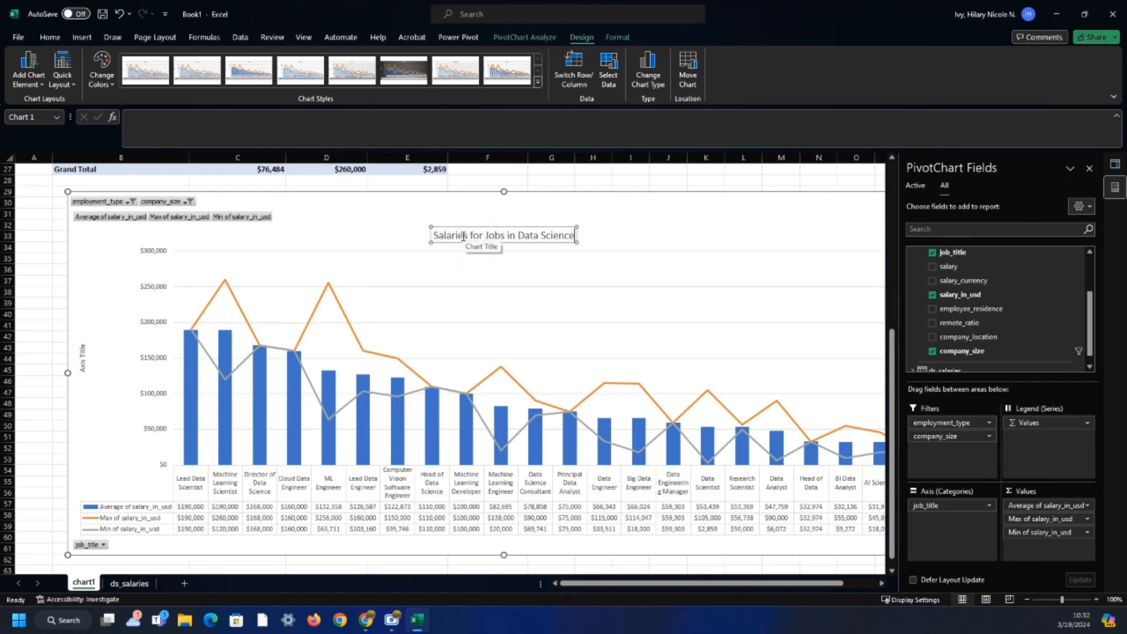
Add a second line to the chart title reading "Active Filters for Employment Type & Company Size"
key("Return")
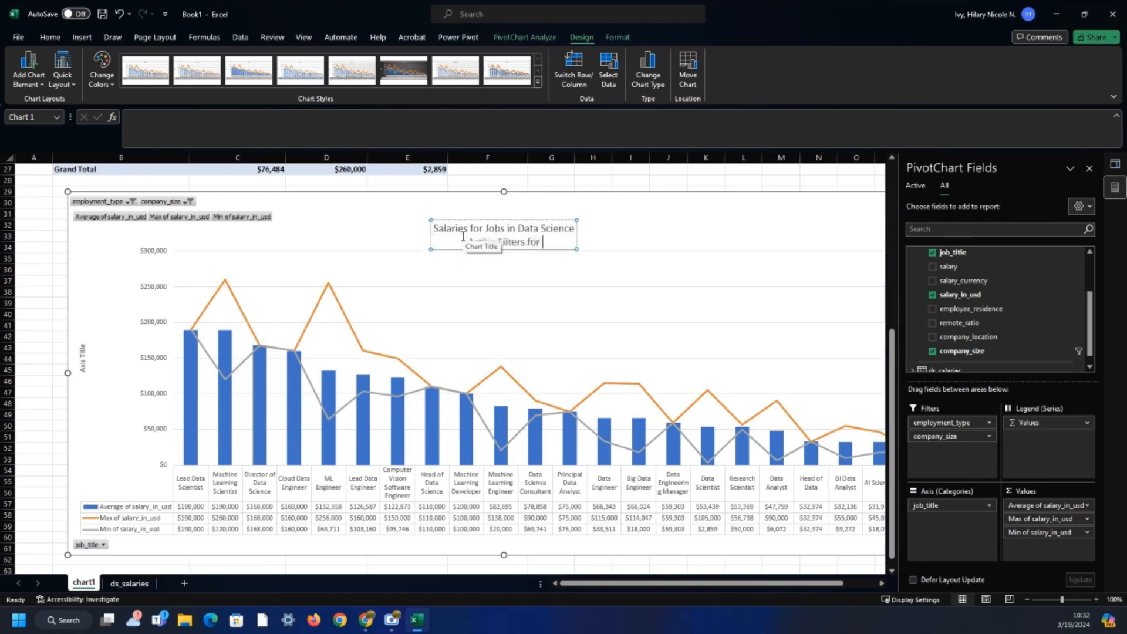
type("Active Filters for Employment Type")
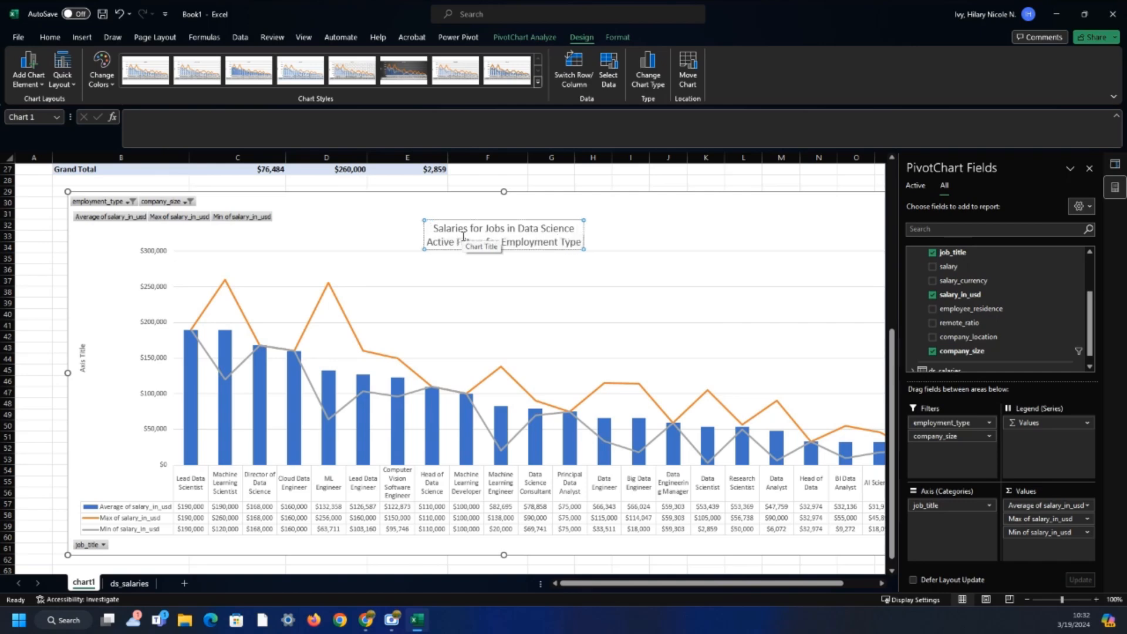
type(" & Company")
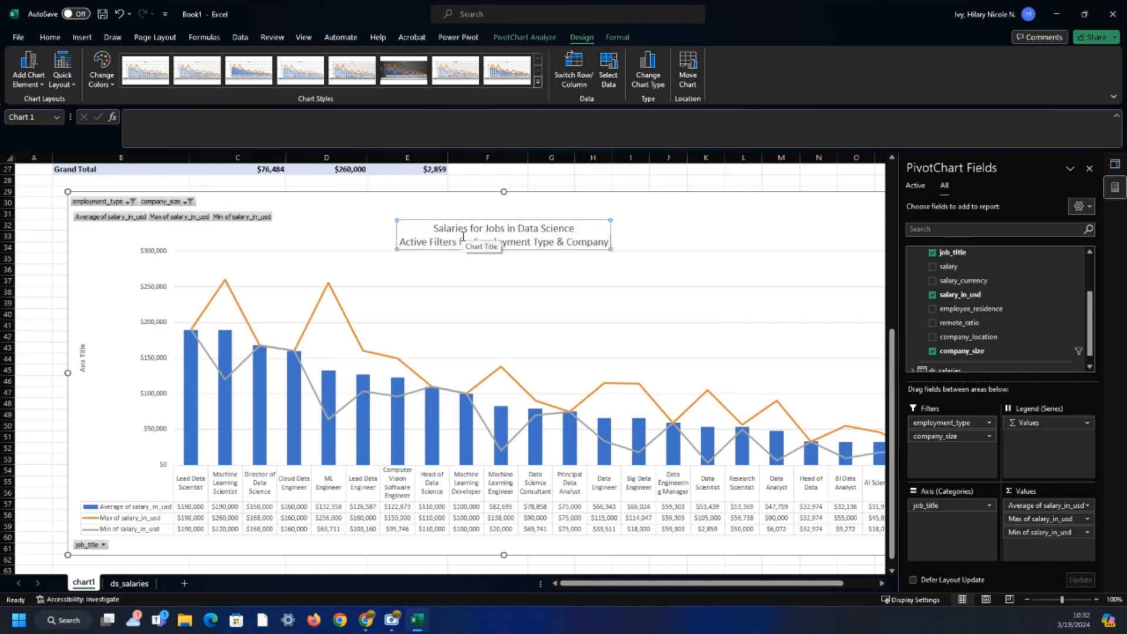
type(" Size")
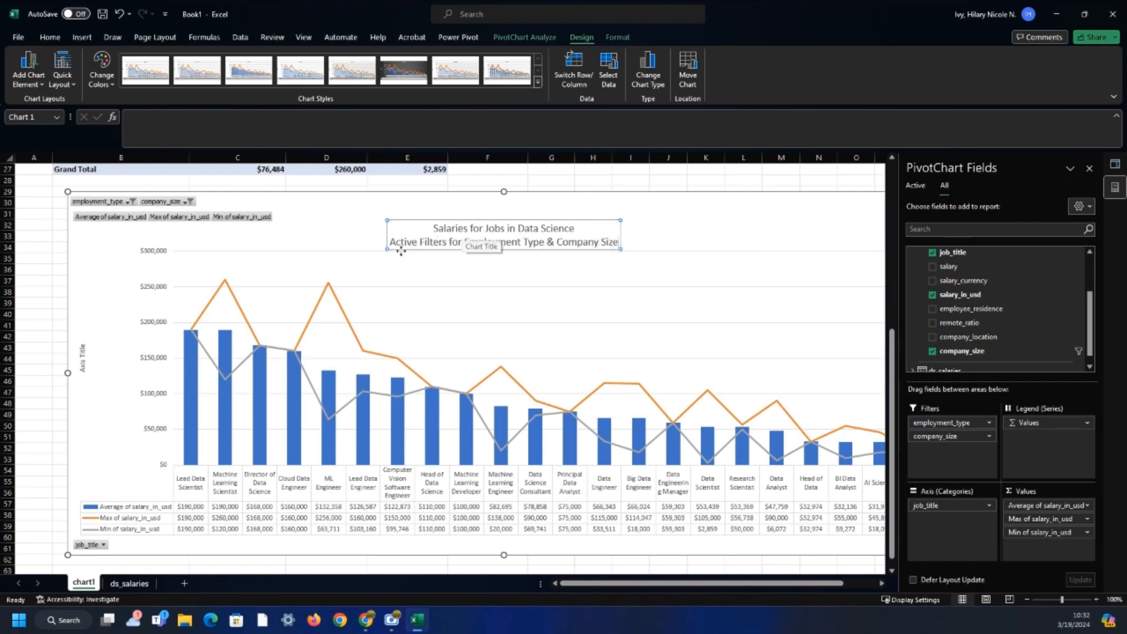
Reduce the font size of the chart title's second line to 9
left_click_drag(391, 242, 628, 244)
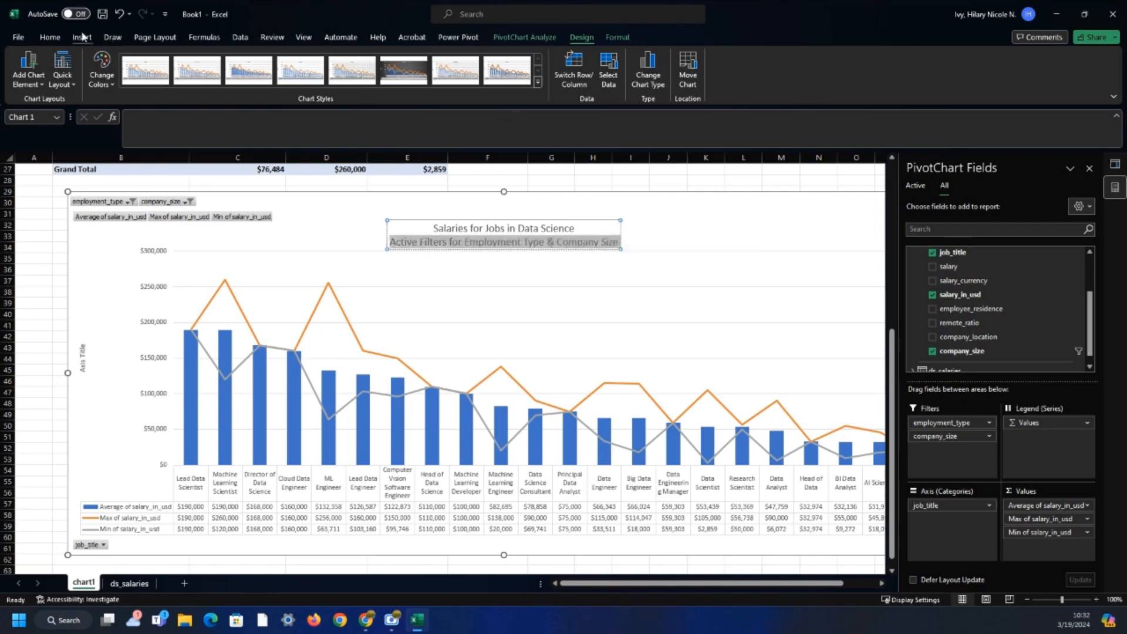
left_click(50, 37)
left_click(233, 61)
left_click(234, 60)
left_click(233, 60)
left_click(234, 60)
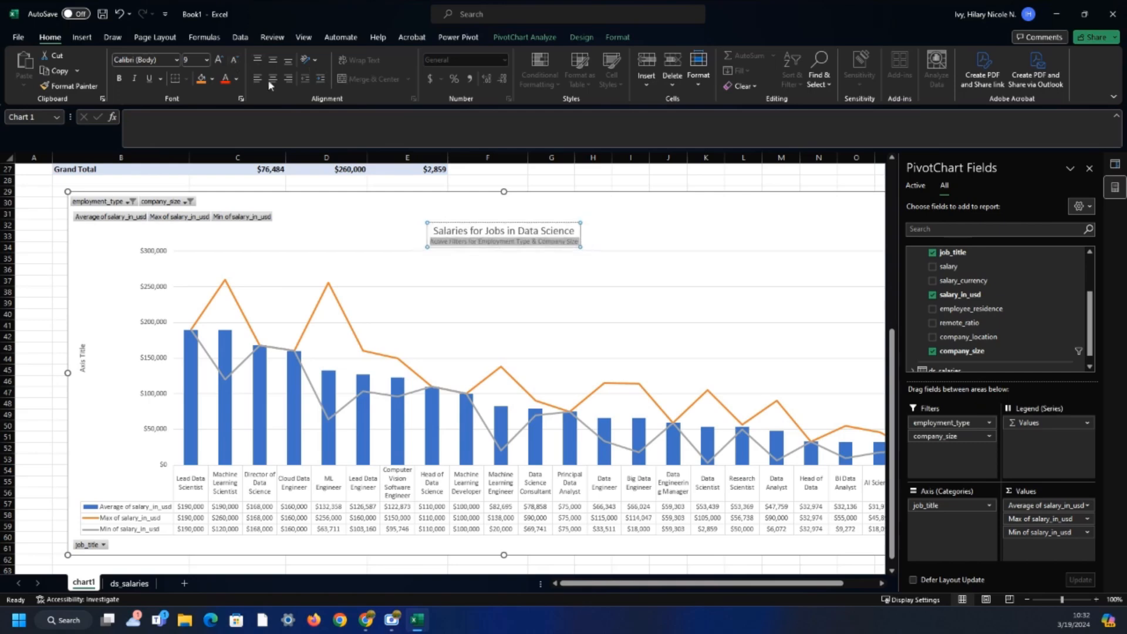
Change the title's second line to "Active Filters for Employment Type, Country, & Company Size" and add employee_residence to the chart filters
left_click(581, 245)
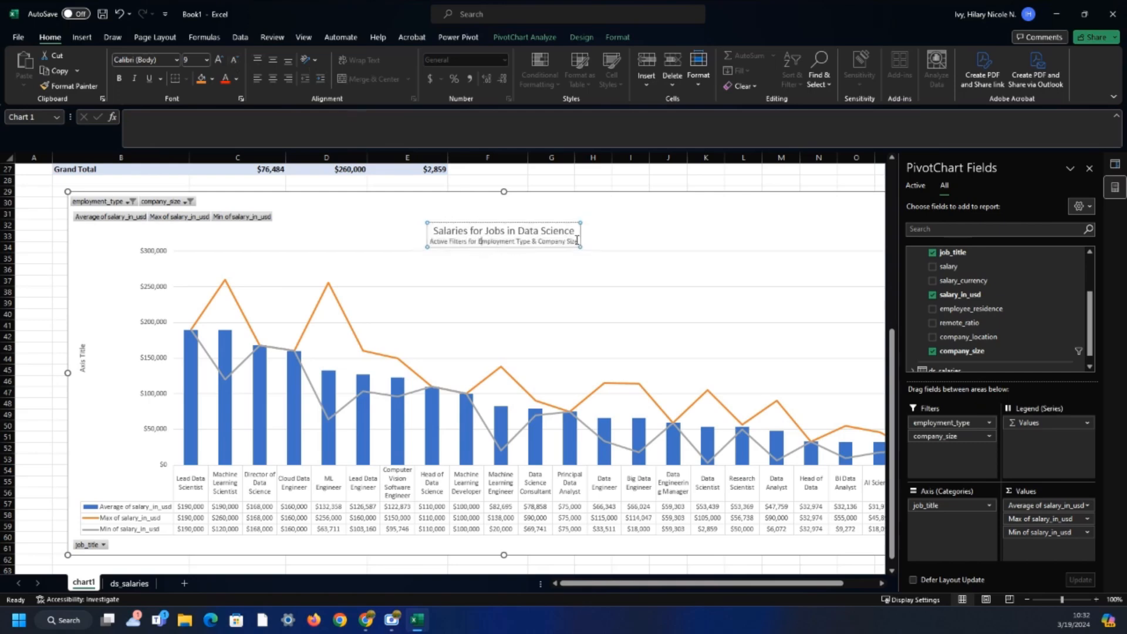
key("BackSpace")
key("BackSpace")
type(", Country, &")
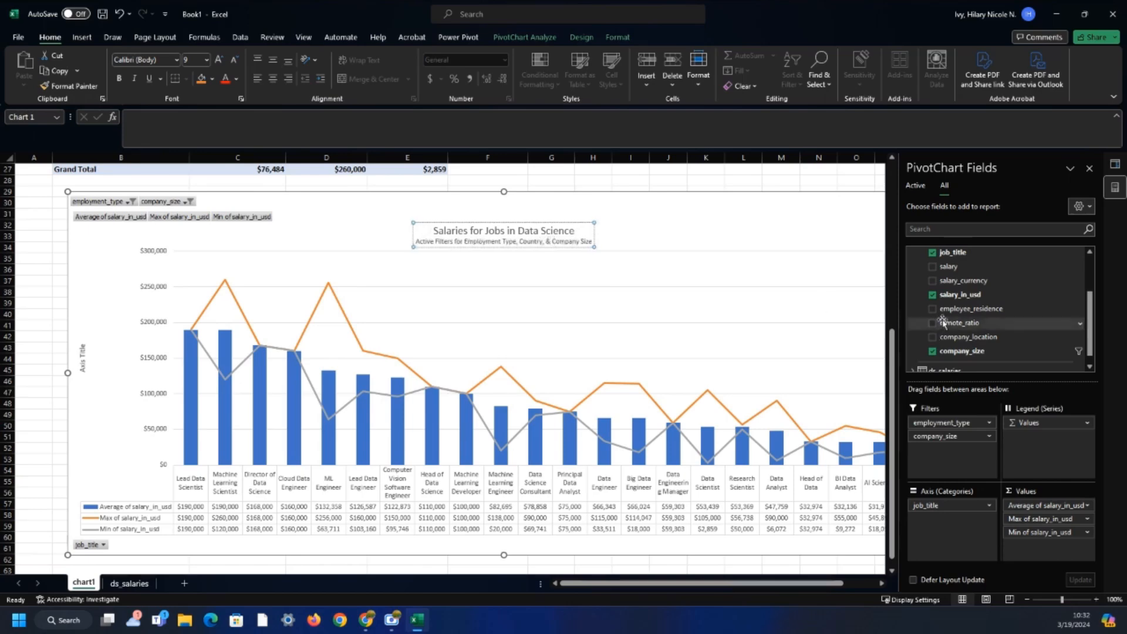
left_click_drag(970, 317, 951, 450)
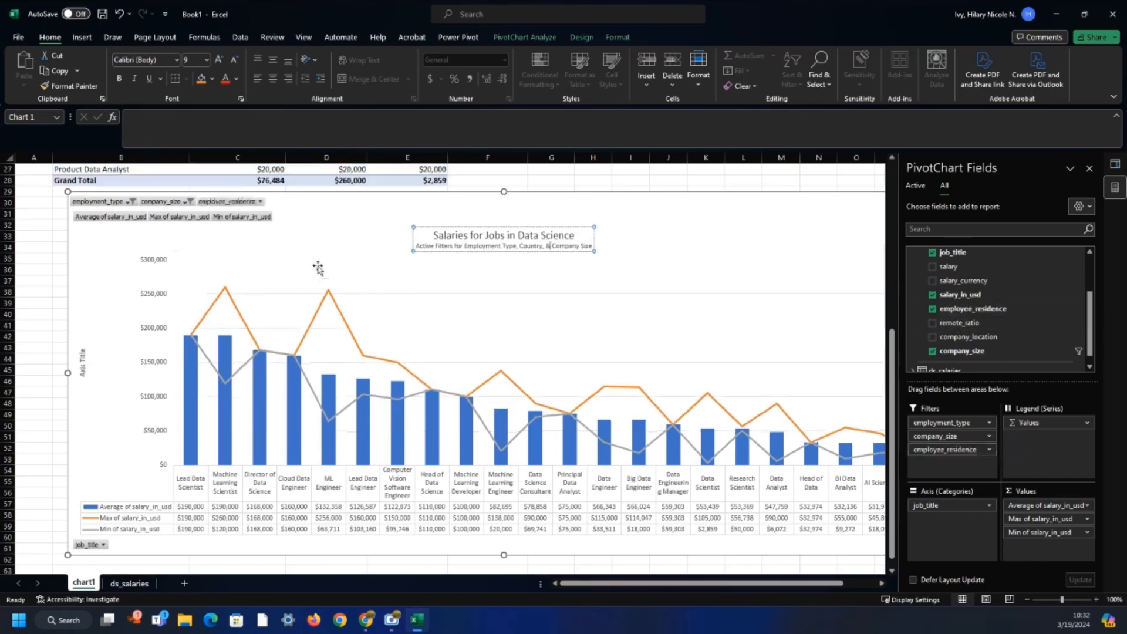
Try filtering the chart's employee_residence to KE only, and undo that filter
left_click(260, 202)
left_click(126, 326)
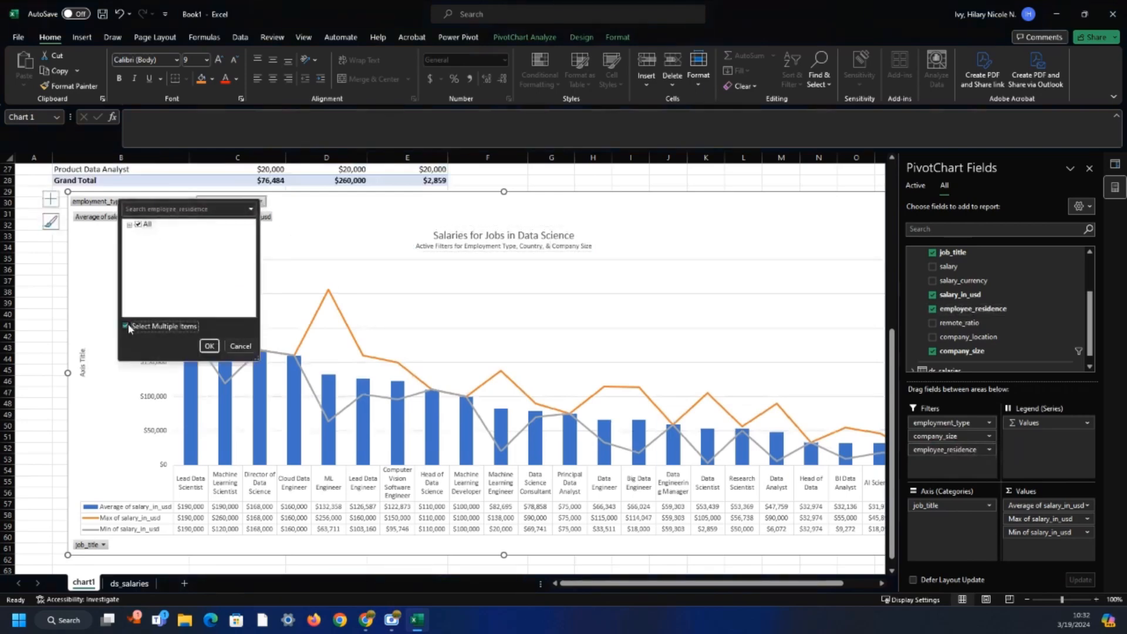
left_click(129, 224)
left_click(138, 225)
scroll(174, 311, "down", 2)
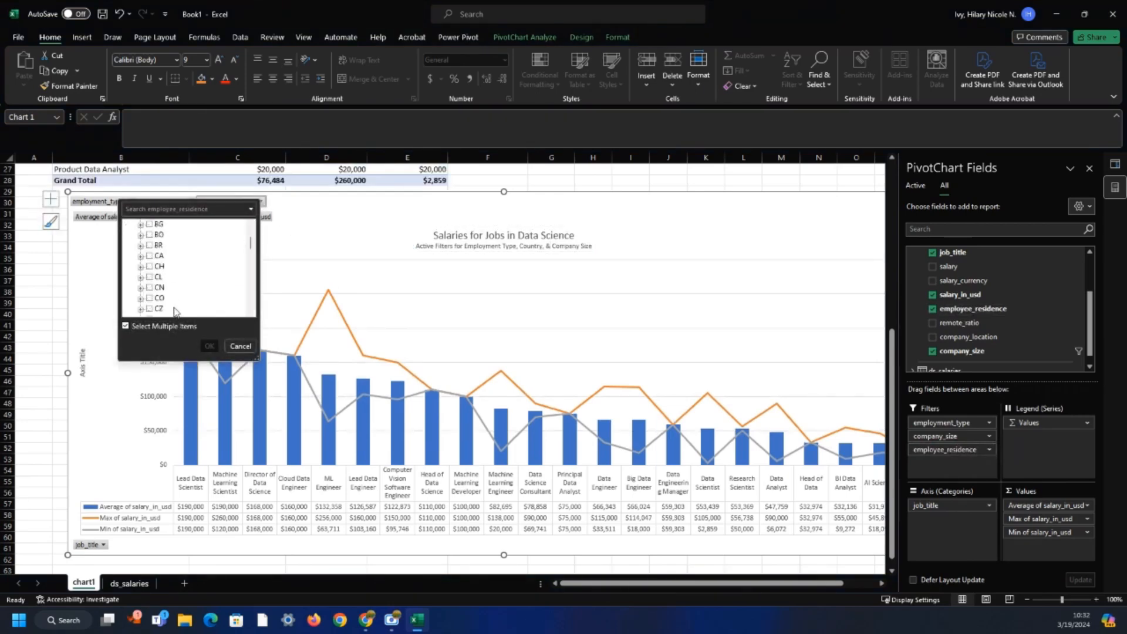
scroll(175, 311, "down", 8)
scroll(172, 302, "up", 2)
scroll(175, 288, "down", 2)
left_click(151, 278)
scroll(158, 273, "down", 6)
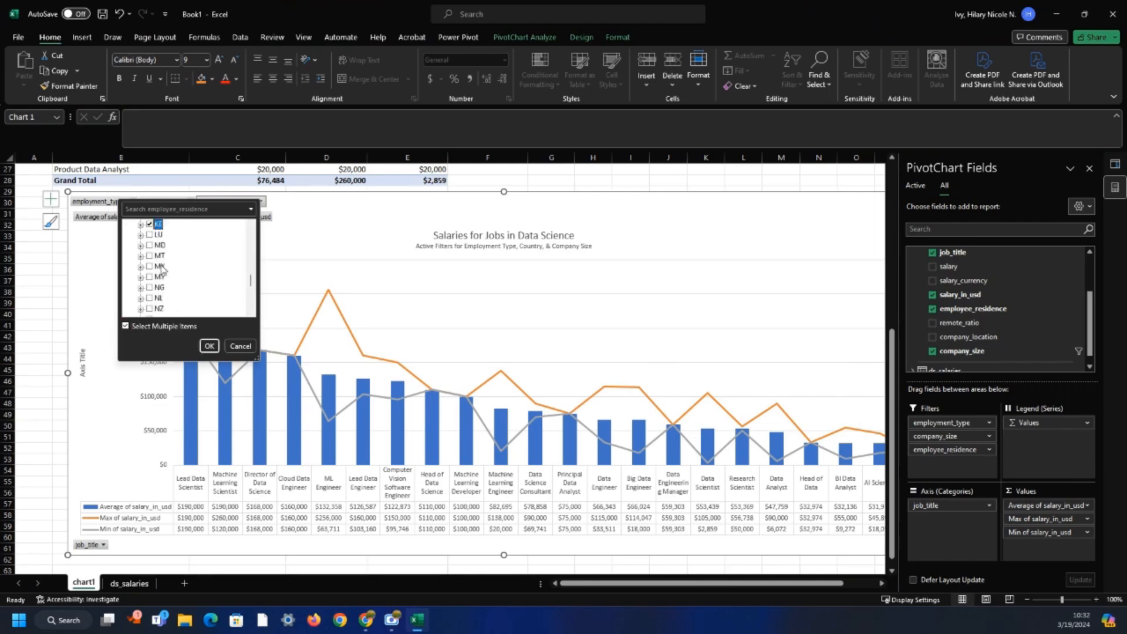
left_click(209, 347)
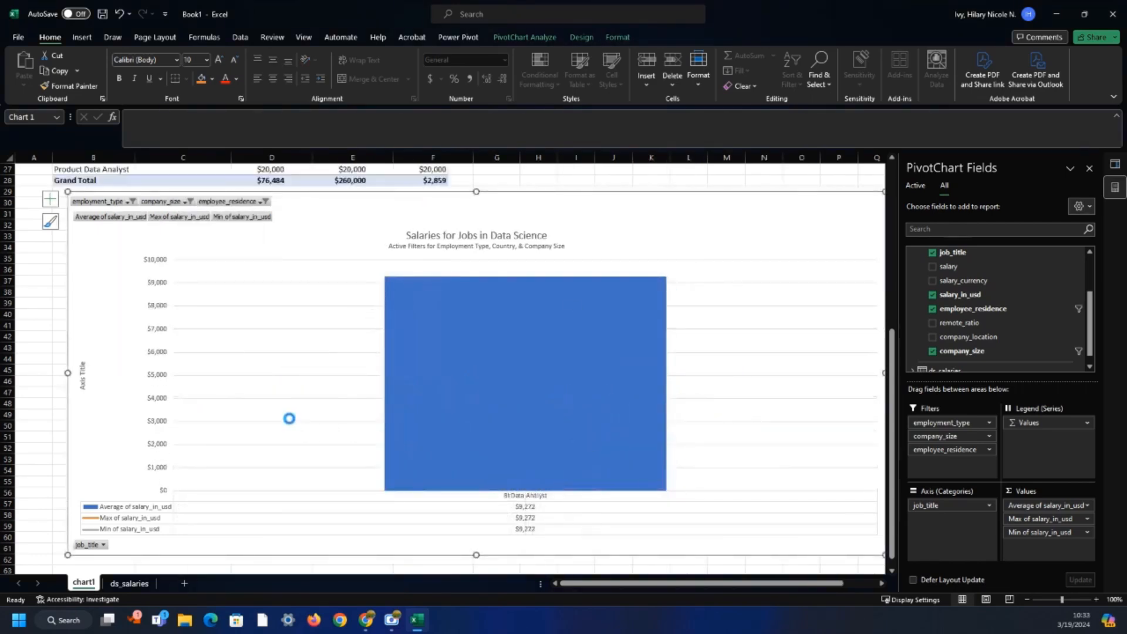
key("ctrl+z")
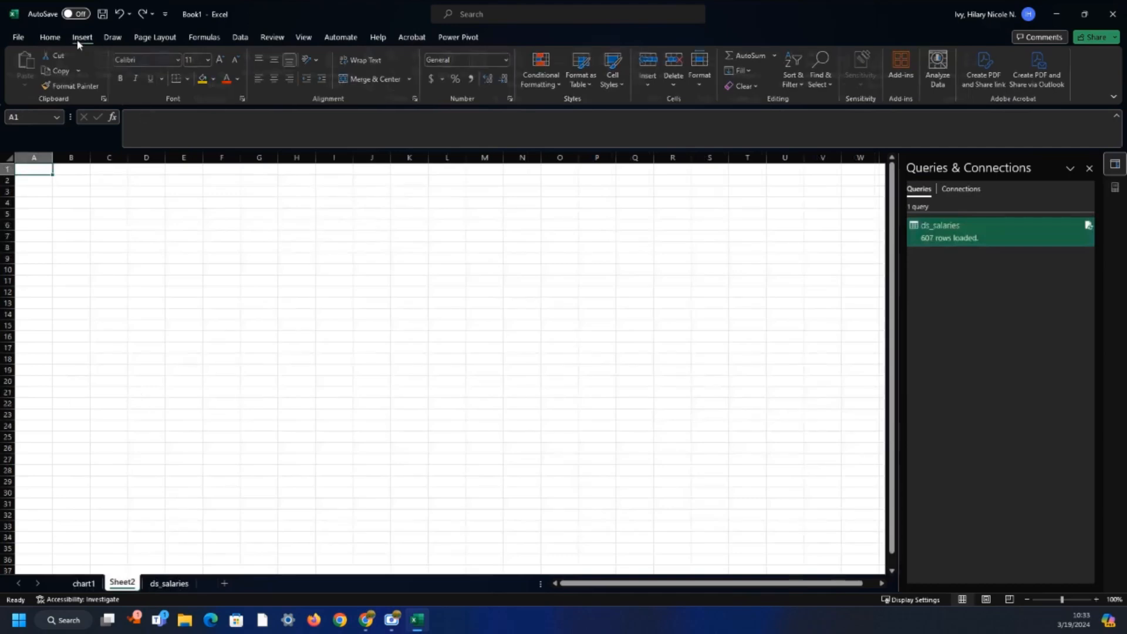
Insert a PivotTable from the data model at cell B3 of Sheet2
left_click(82, 37)
left_click(32, 87)
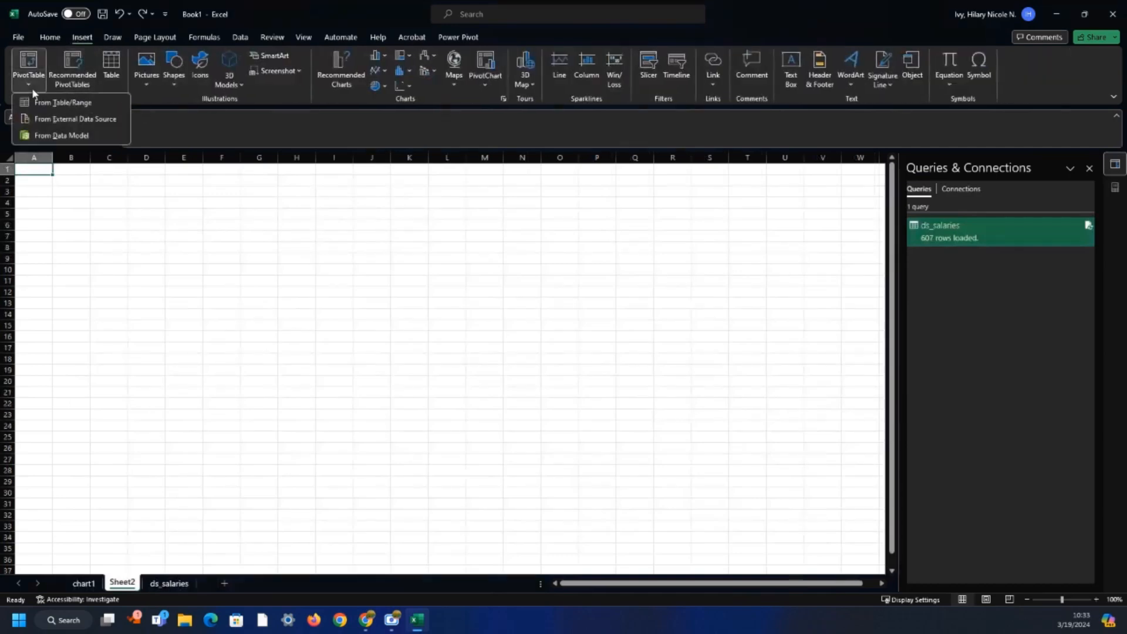
left_click(65, 137)
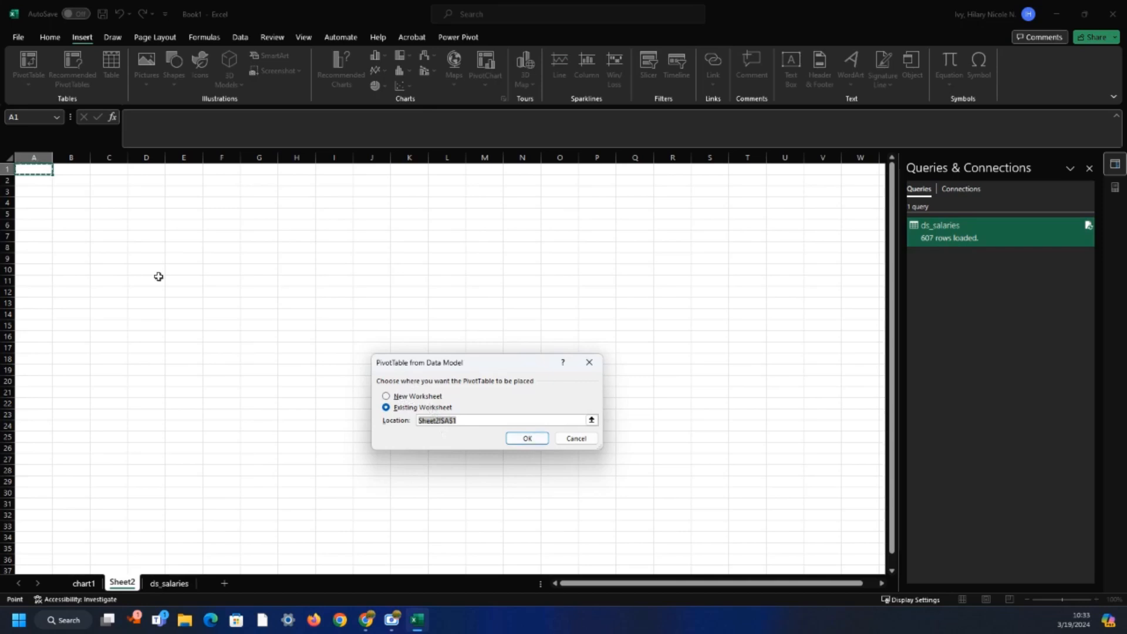
left_click(78, 191)
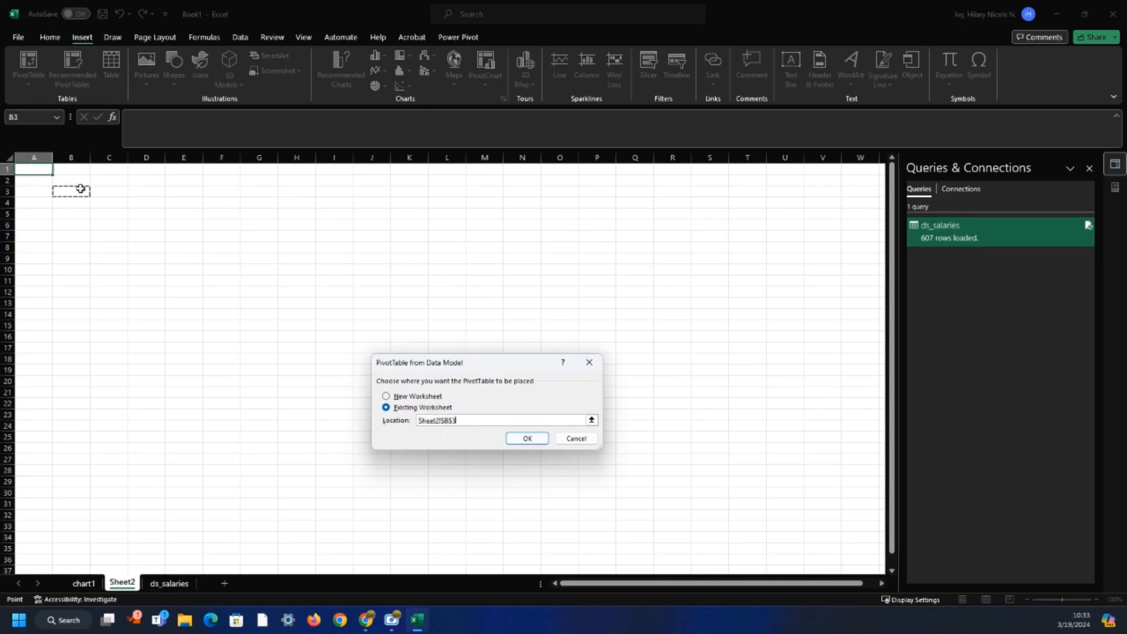
left_click(532, 437)
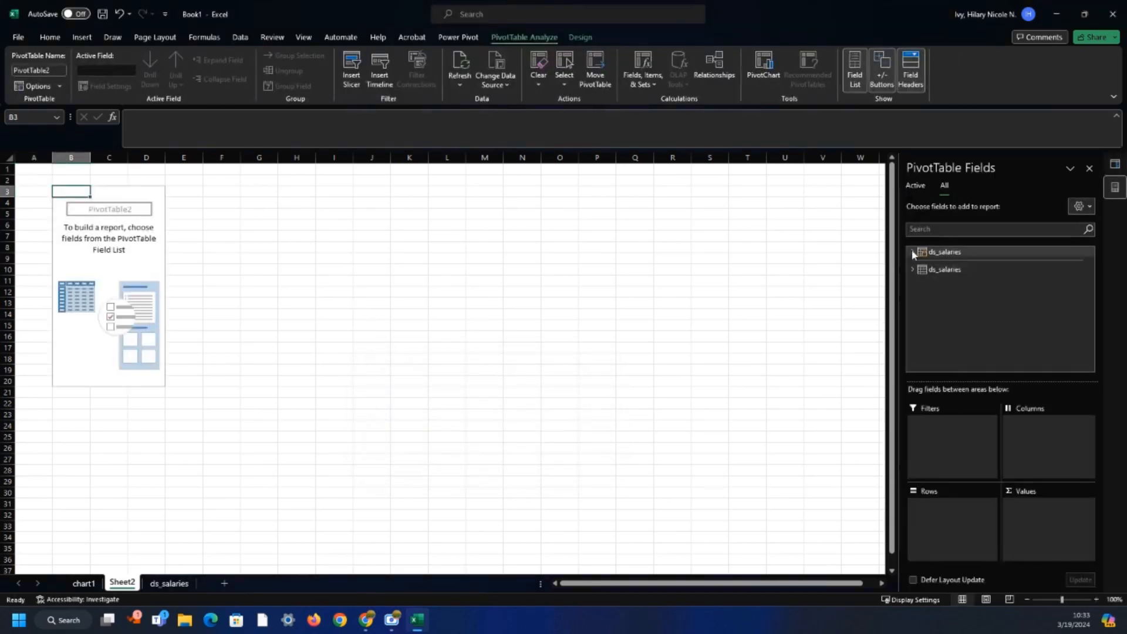
Add company_location from ds_salaries as the PivotTable rows and look through the listed locations
left_click(913, 252)
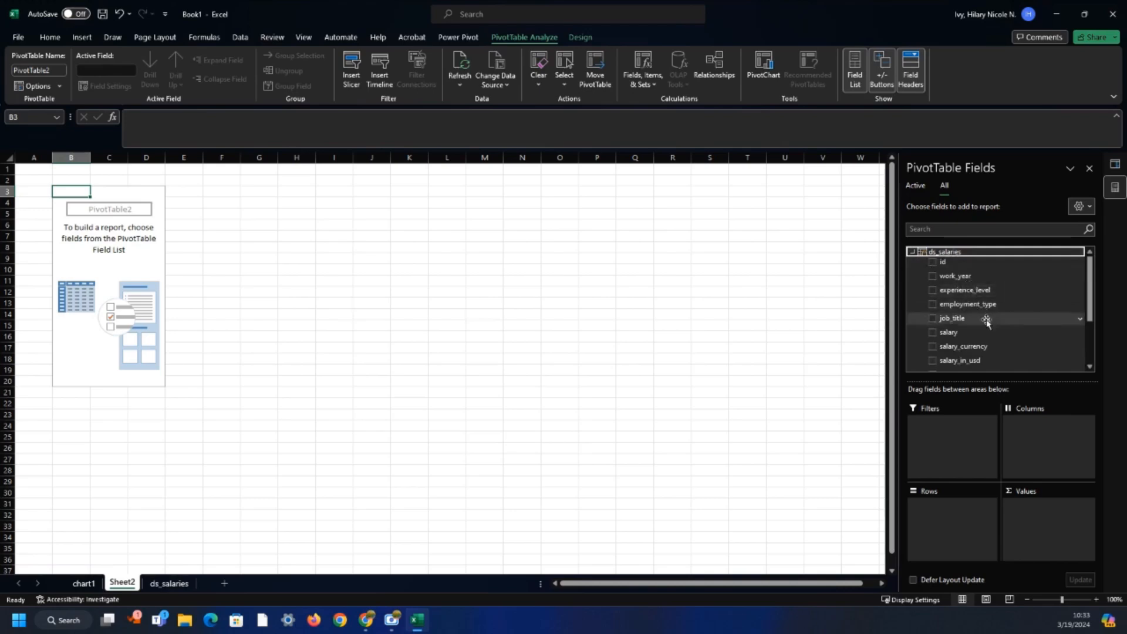
scroll(986, 320, "down", 2)
left_click_drag(985, 350, 956, 535)
scroll(136, 406, "down", 10)
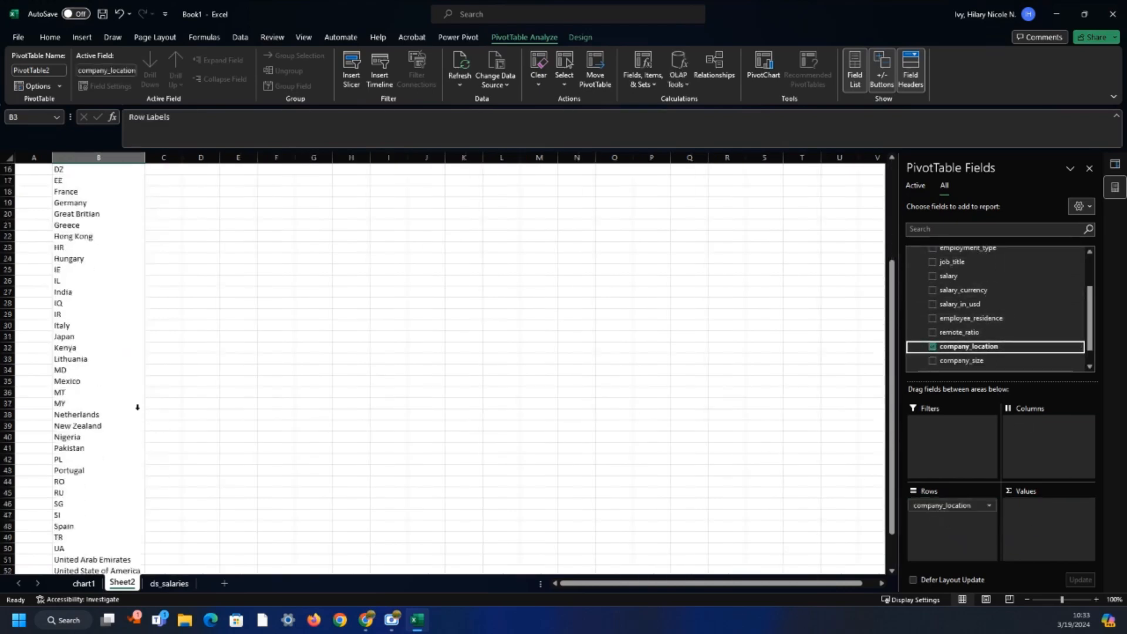
scroll(111, 461, "up", 6)
scroll(110, 461, "up", 4)
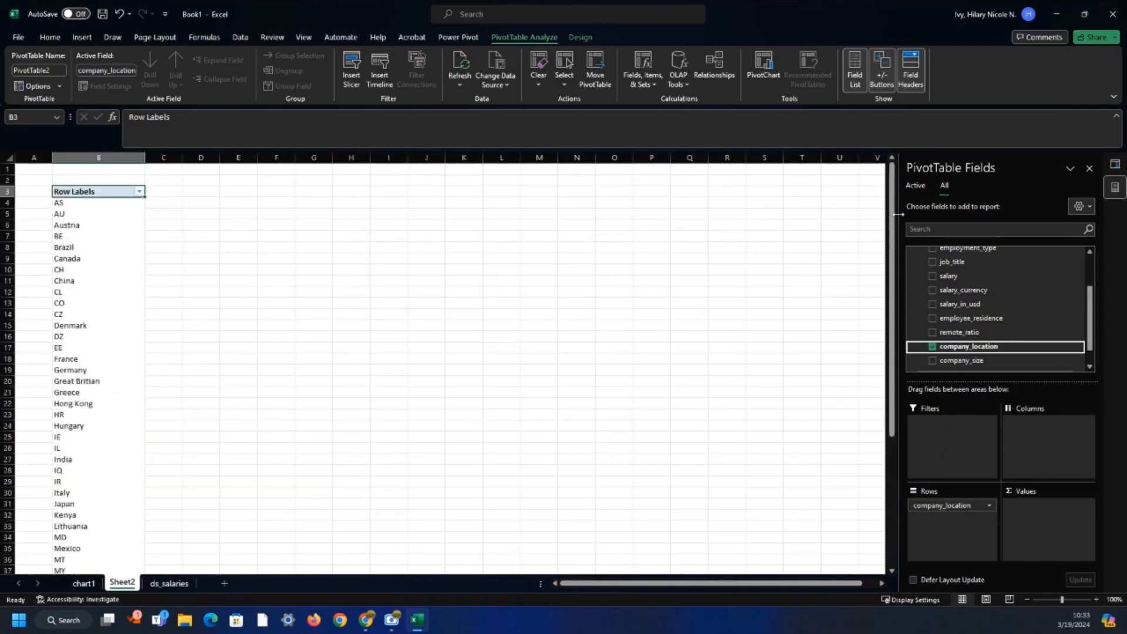
scroll(1048, 335, "up", 2)
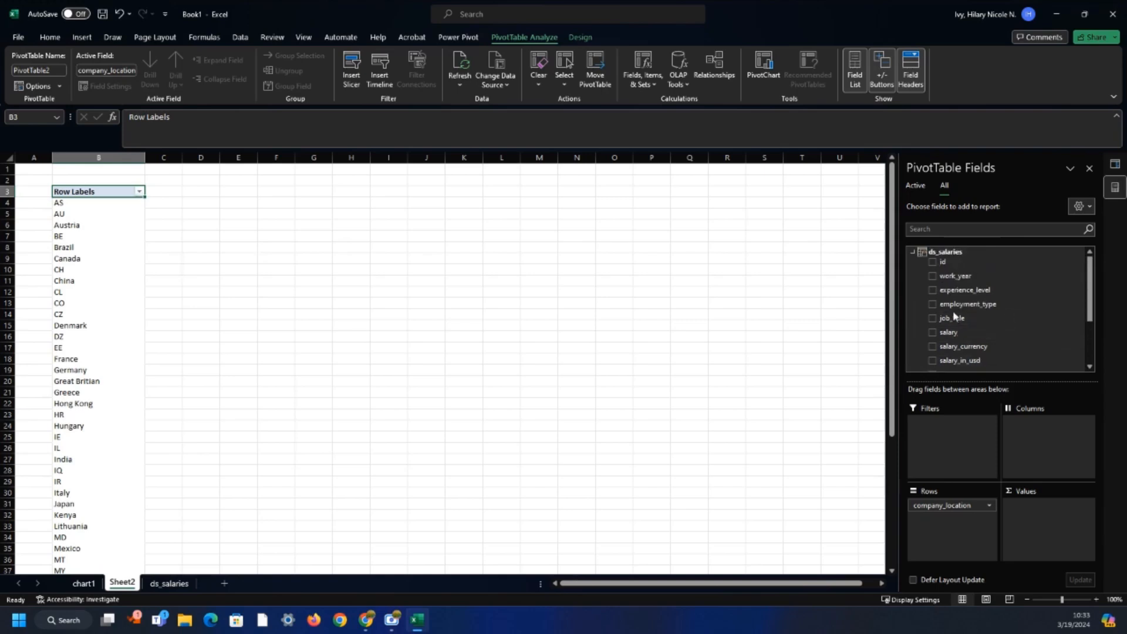
Add salary_in_usd to the PivotTable values and summarize it by Average
scroll(954, 317, "down", 1)
left_click_drag(970, 327, 1068, 508)
left_click(1090, 506)
left_click(1042, 504)
left_click(295, 333)
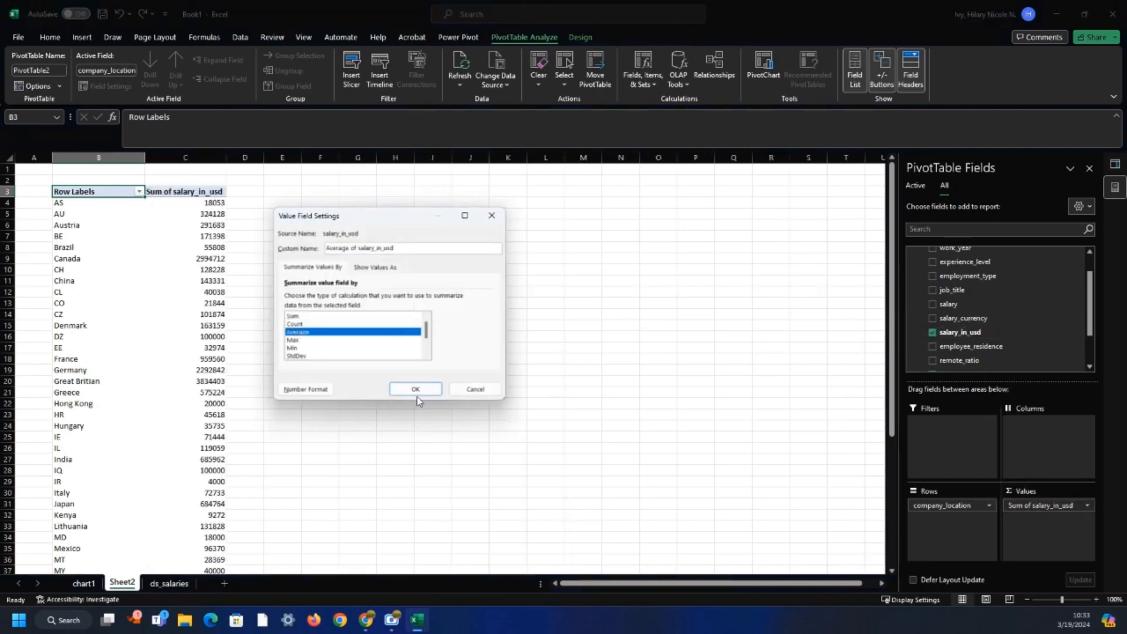
left_click(416, 391)
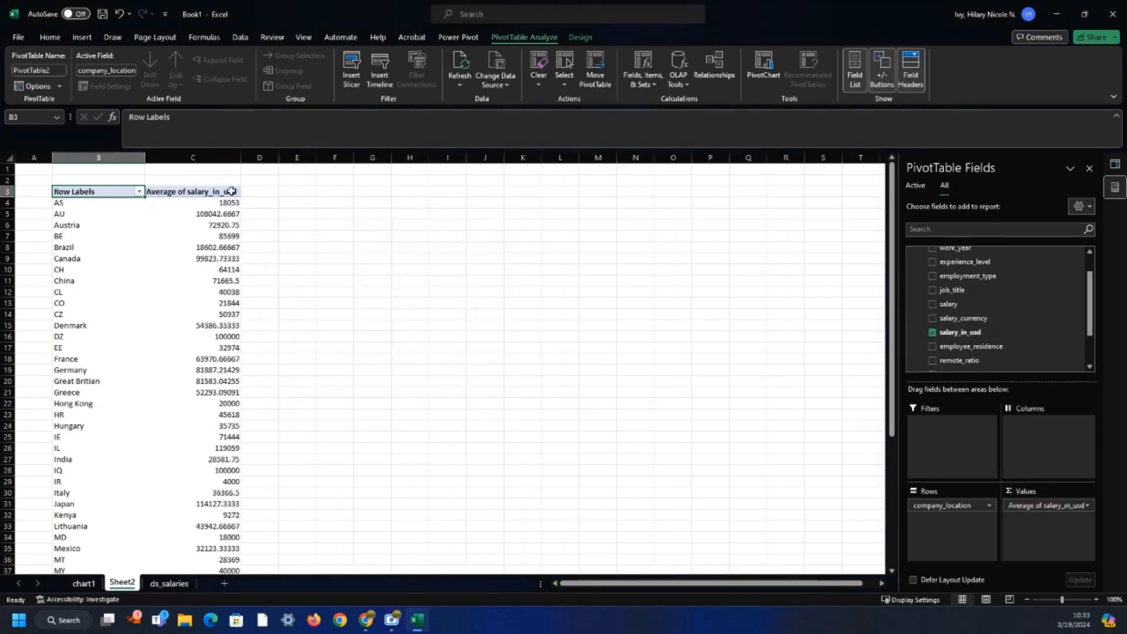
Format Average of salary_in_usd as Currency with the $ symbol and 0 decimal places
left_click(1068, 503)
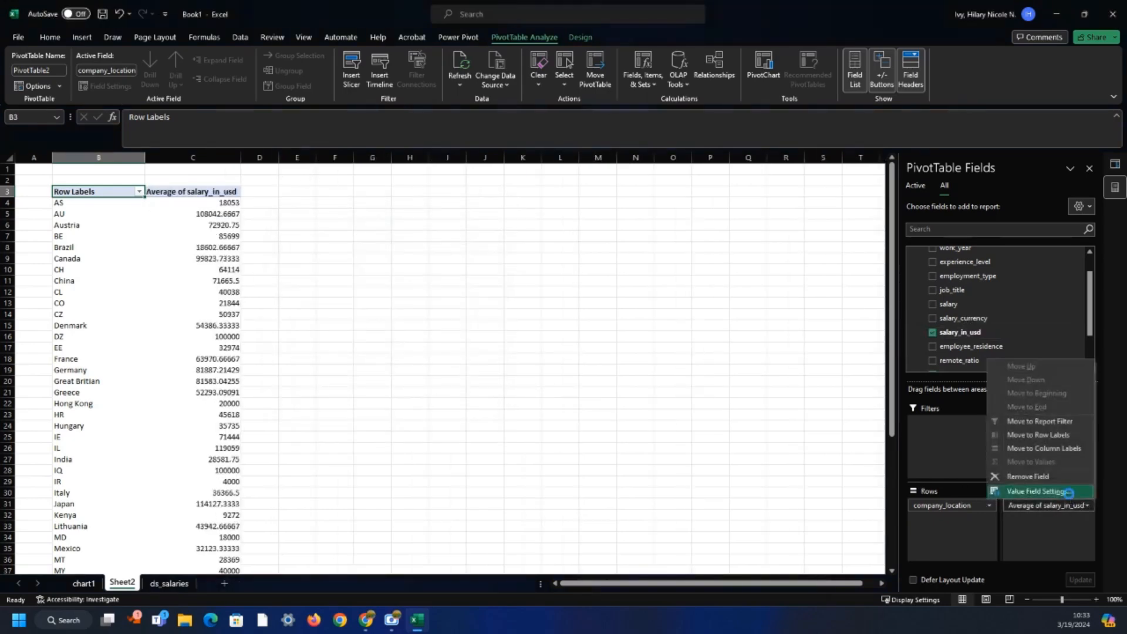
left_click(1039, 495)
left_click(310, 391)
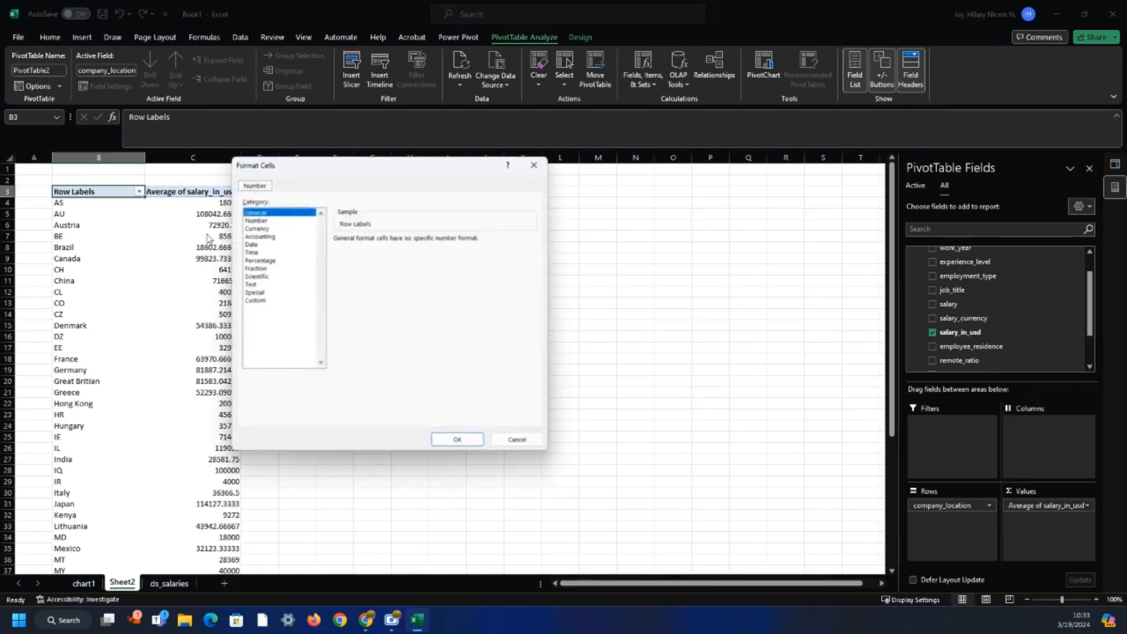
left_click(270, 229)
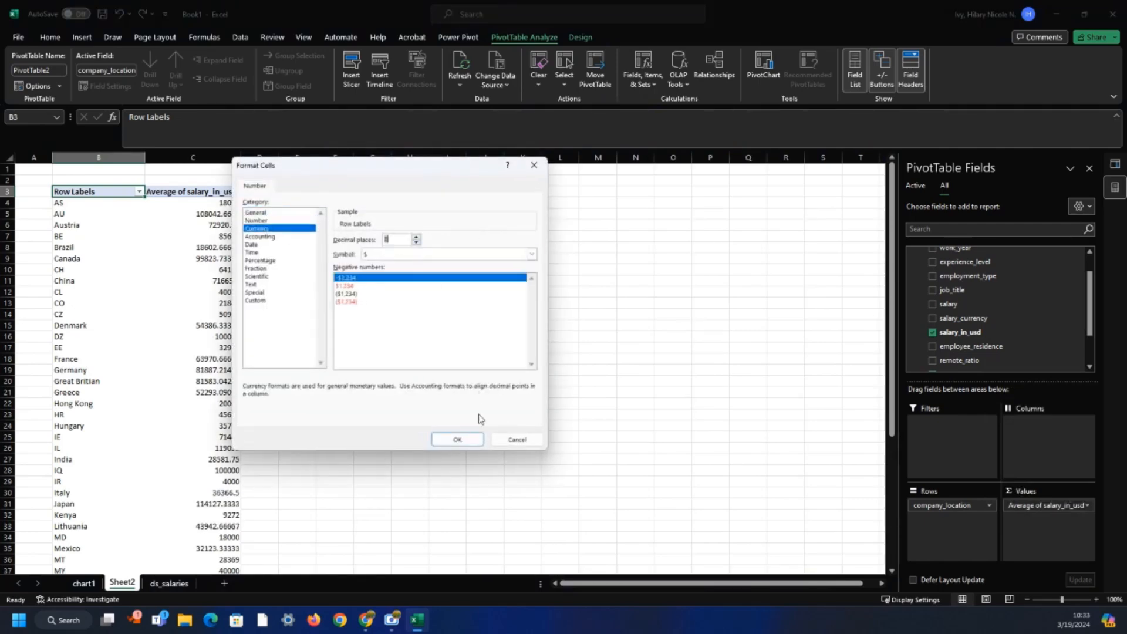
left_click(458, 439)
left_click(416, 390)
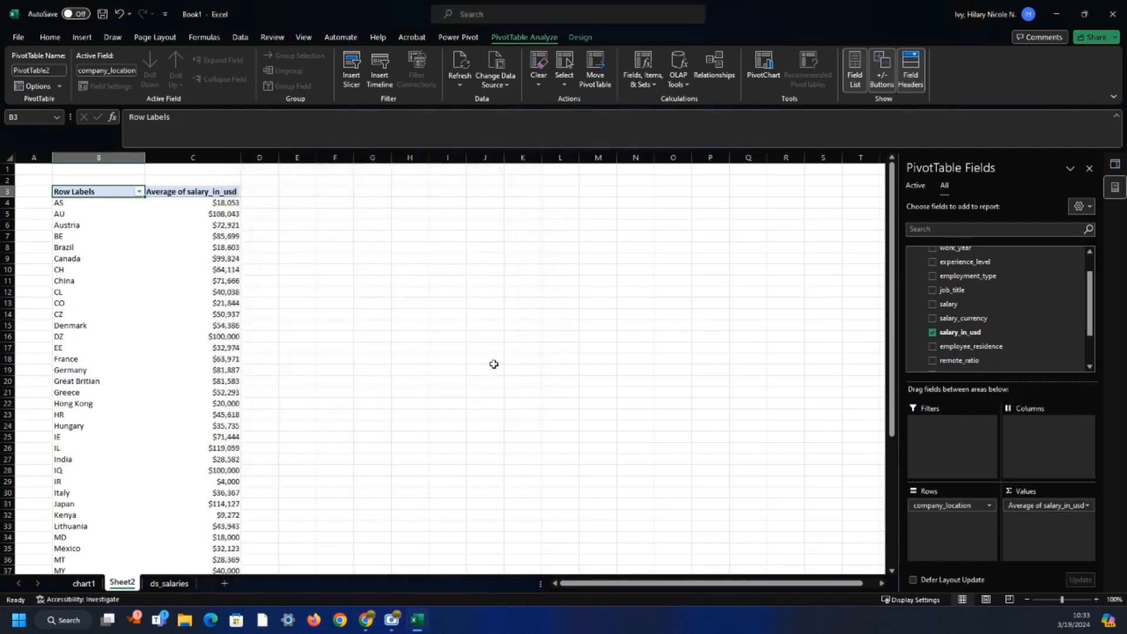
Sort the company_location rows in descending order by Average of salary_in_usd and check the top row, RU
left_click(139, 192)
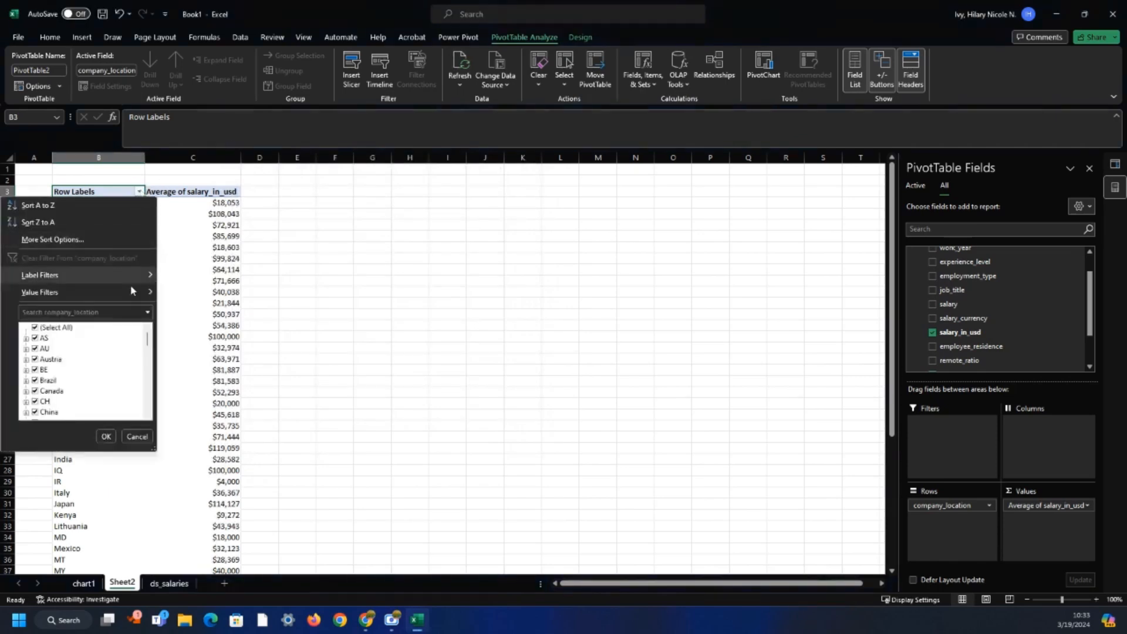
left_click(107, 240)
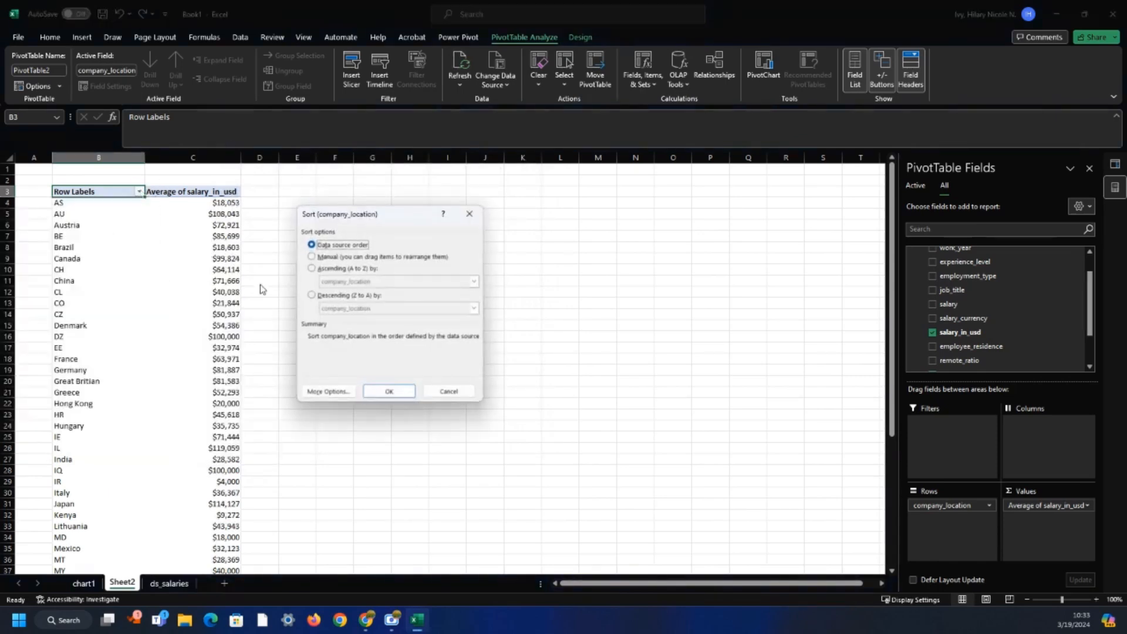
left_click(346, 297)
left_click(474, 309)
left_click(364, 327)
left_click(389, 392)
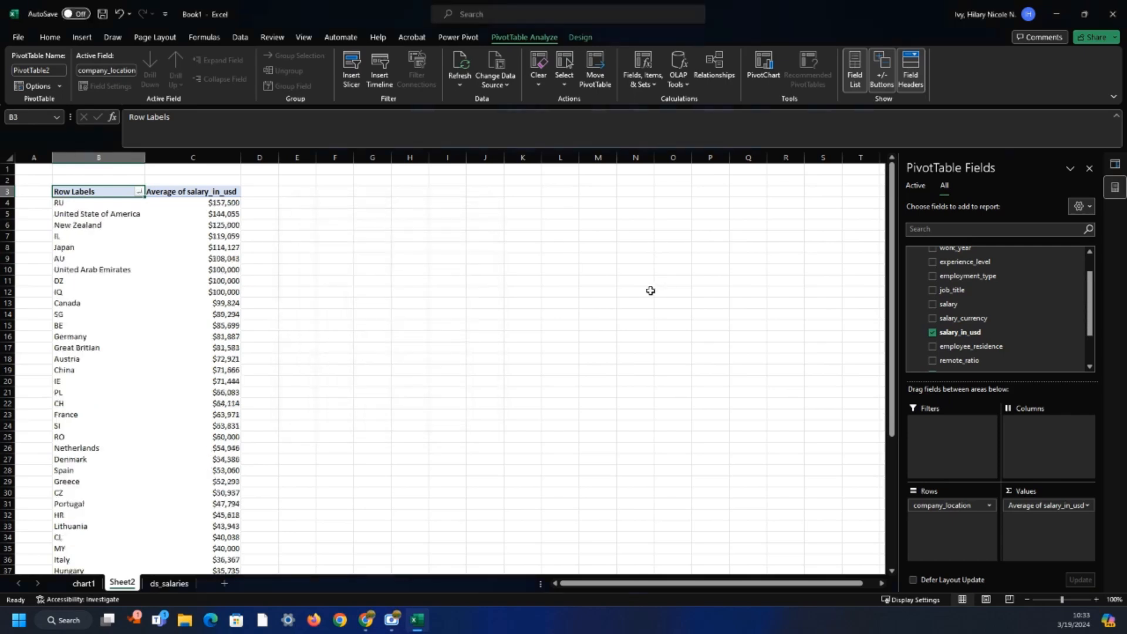
left_click(63, 210)
left_click(223, 203)
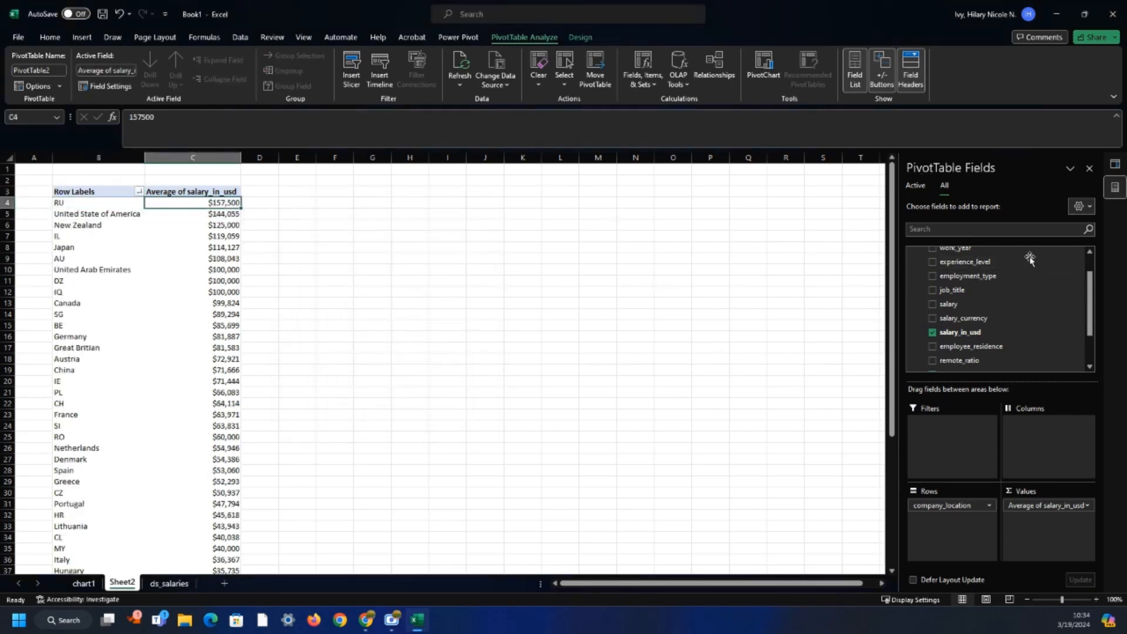
Open the ds_salaries query for editing, select the company_location column and look through its rows for RU
left_click(1118, 164)
right_click(975, 239)
left_click(999, 276)
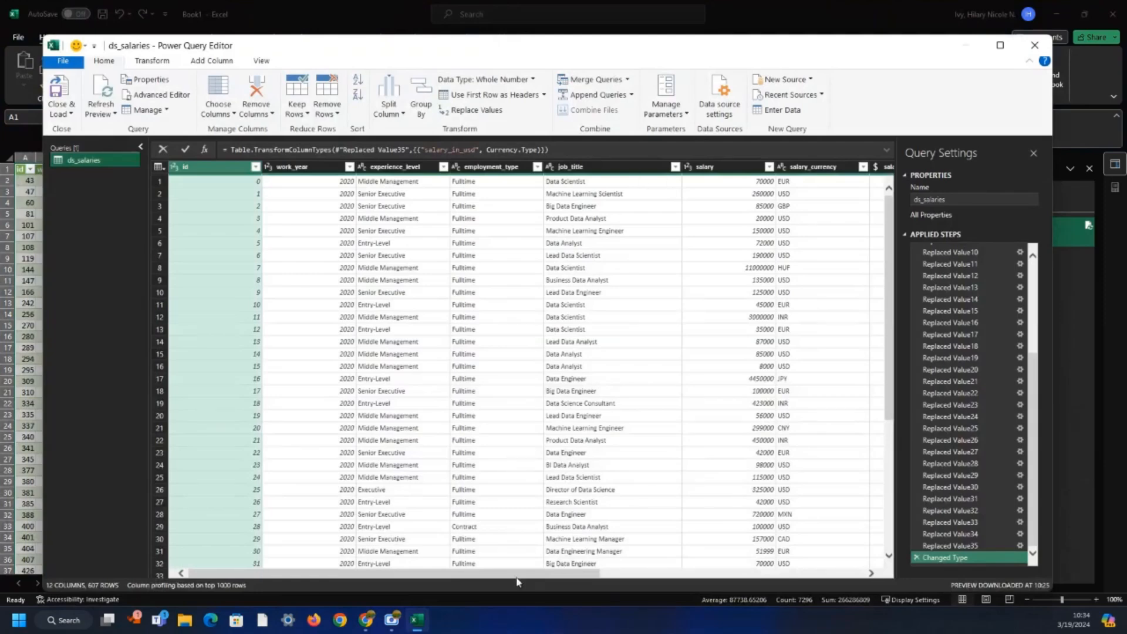
left_click_drag(516, 581, 780, 578)
left_click(736, 167)
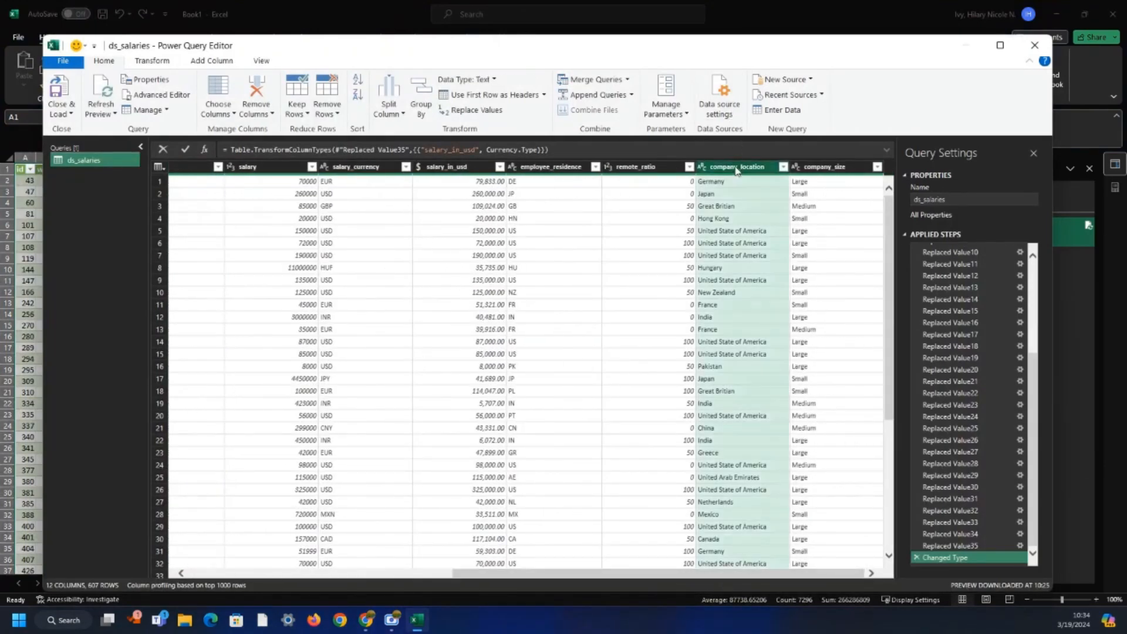
scroll(749, 388, "down", 20)
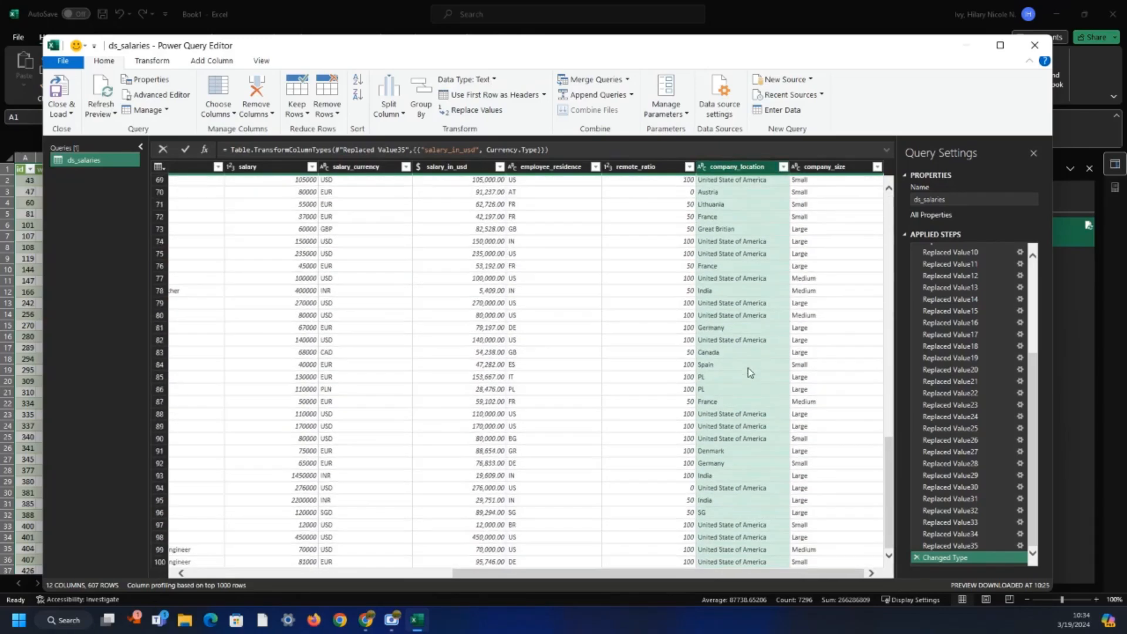
scroll(749, 367, "down", 15)
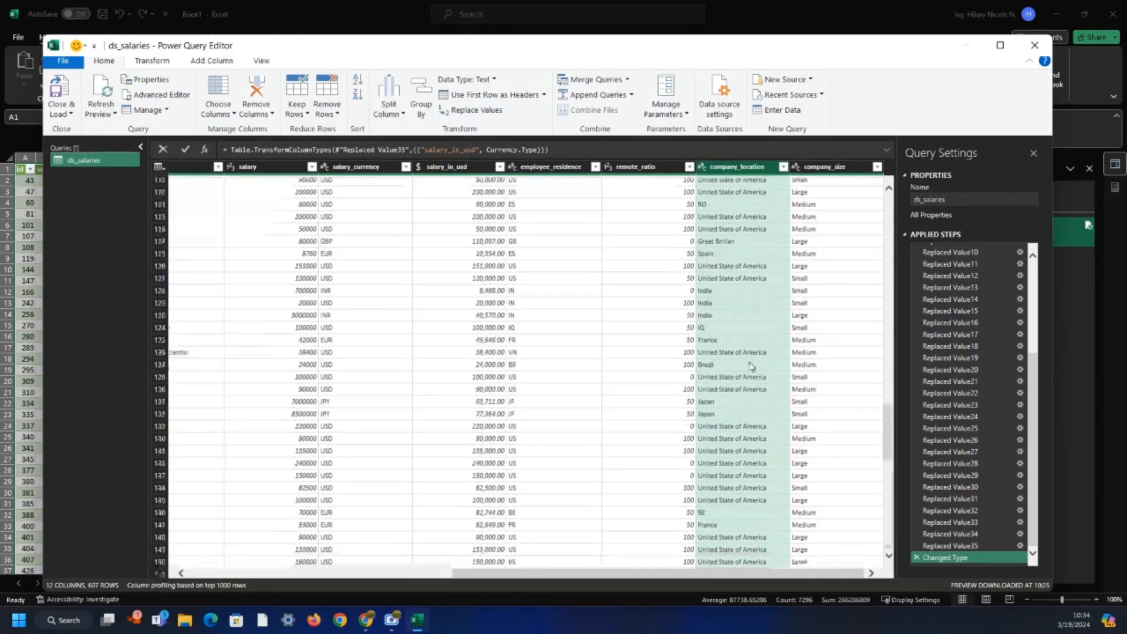
scroll(751, 366, "down", 8)
scroll(749, 366, "down", 2)
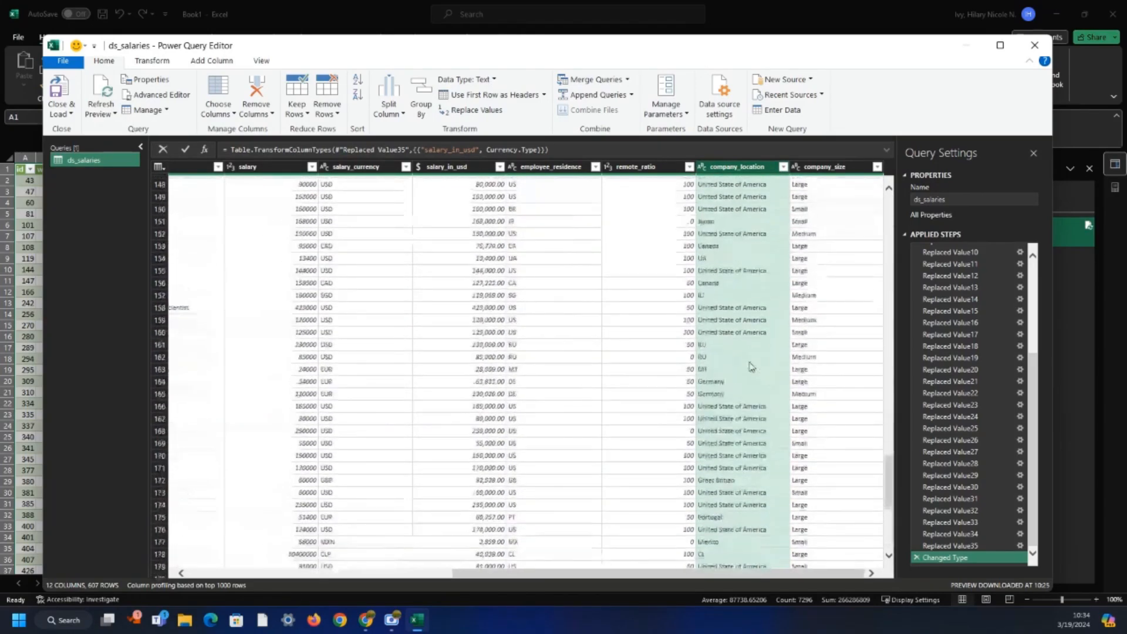
Replace the value RU with Russia in the company_location column
left_click(469, 109)
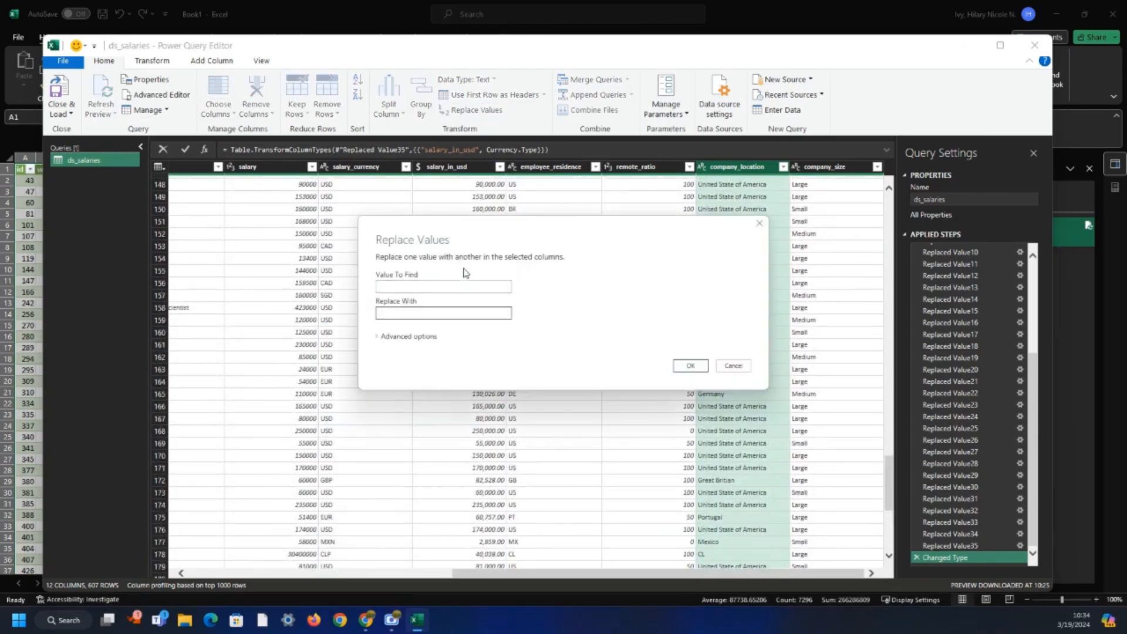
key("Tab")
type("Russi")
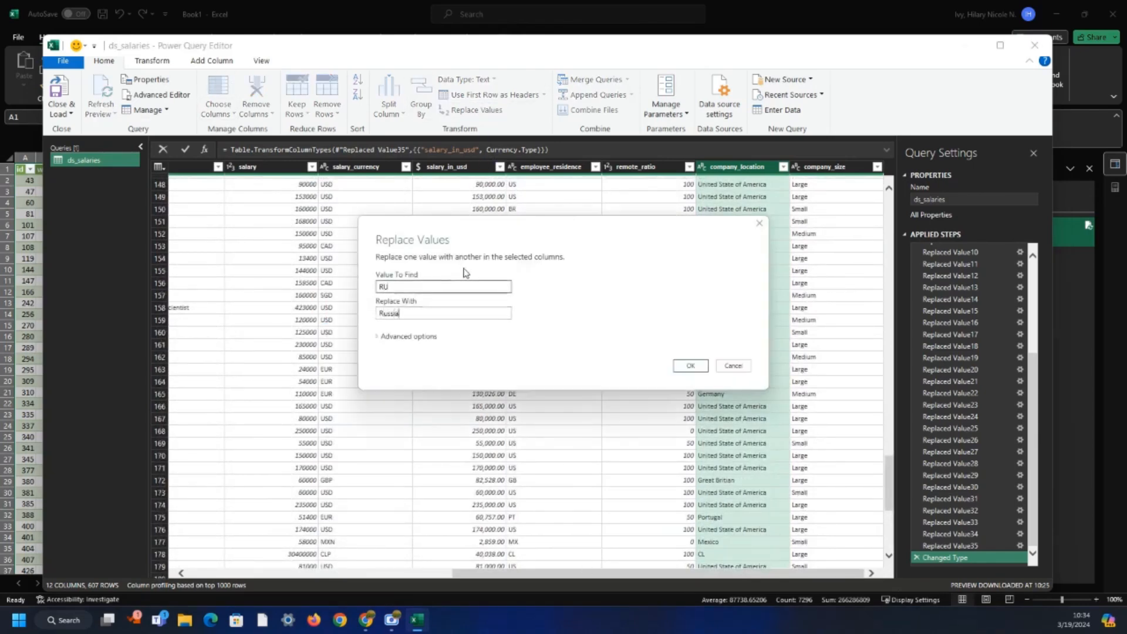
type("a")
key("Return")
Close the query editor, loading the changes into the workbook, and return to the PivotTable on Sheet2
scroll(784, 354, "down", 14)
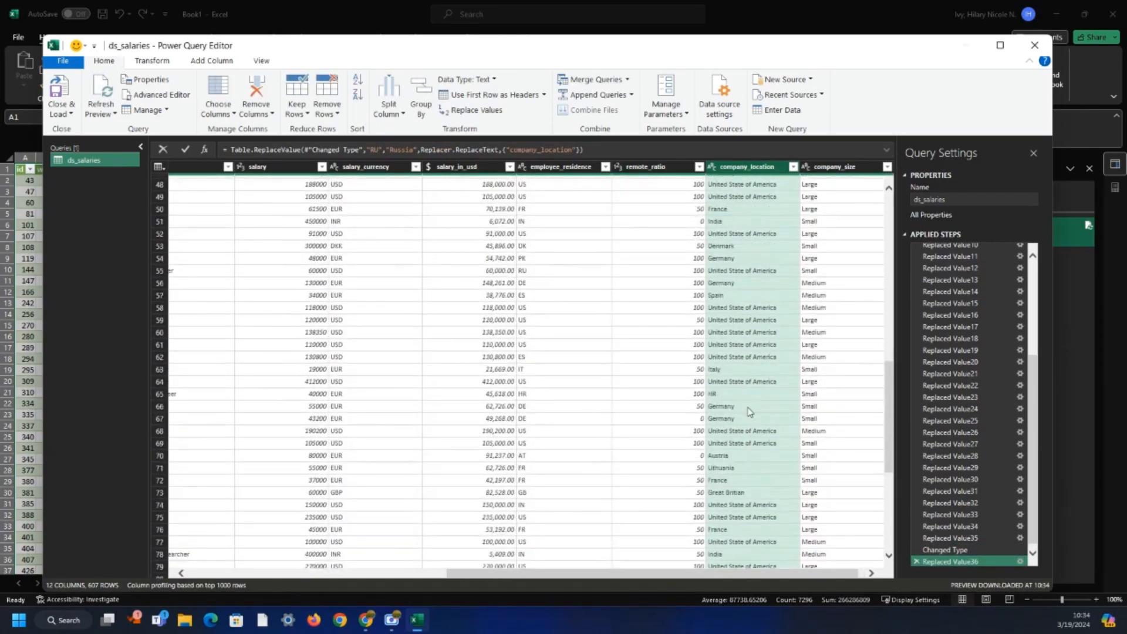
scroll(748, 411, "down", 6)
scroll(751, 422, "down", 4)
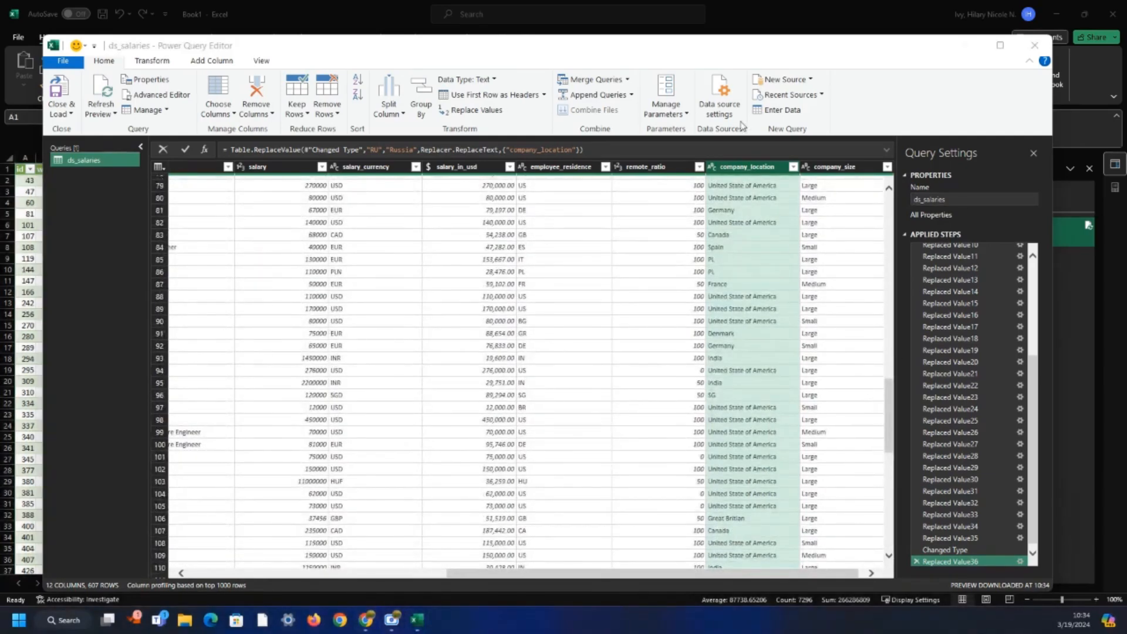
left_click(60, 91)
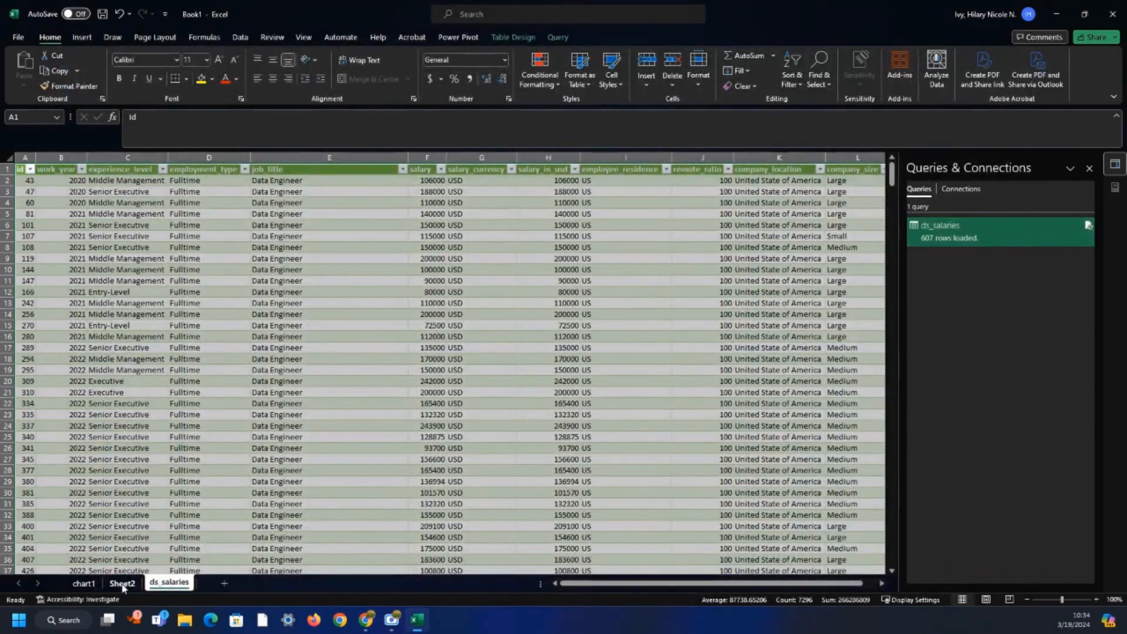
left_click(122, 583)
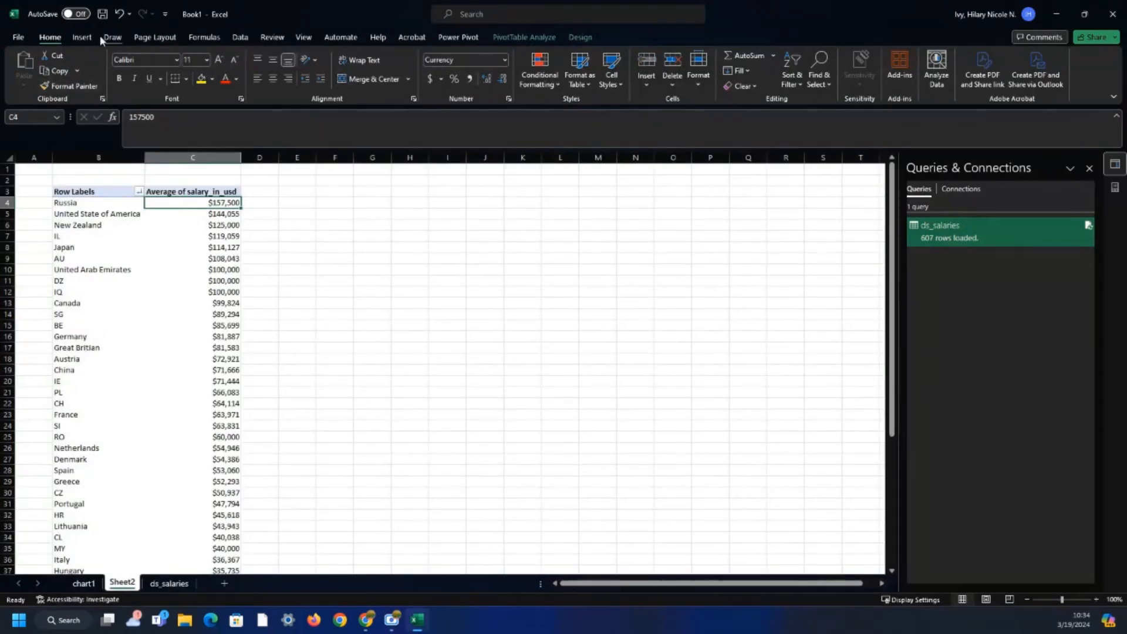
Try to insert a Filled Map chart from single cells inside the PivotTable, C4 and the Row Labels header
left_click(82, 38)
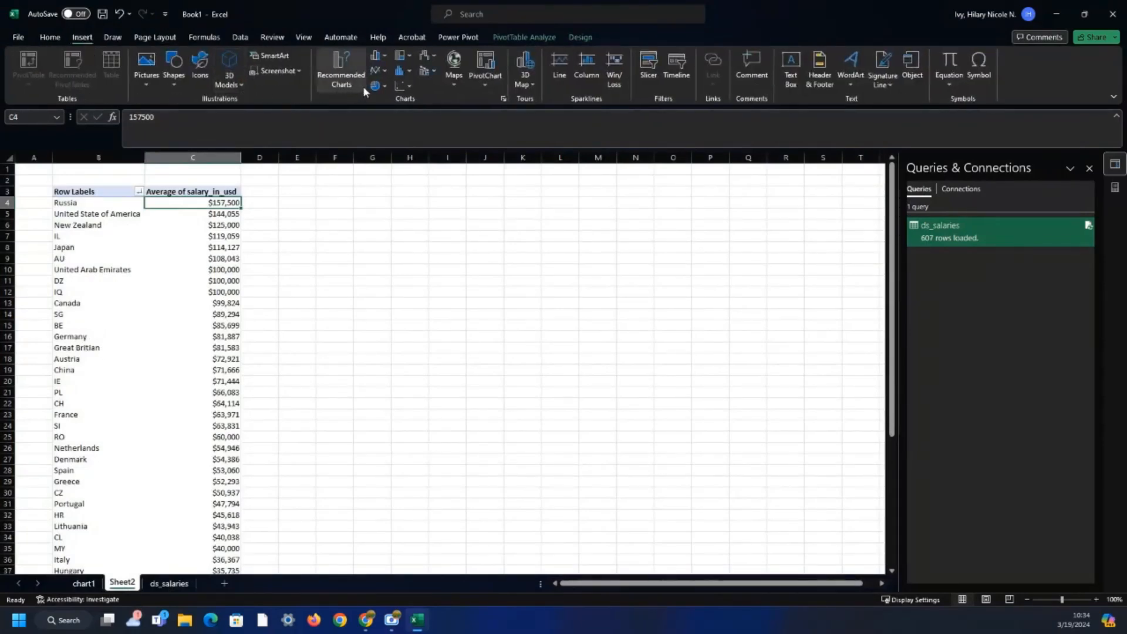
left_click(452, 70)
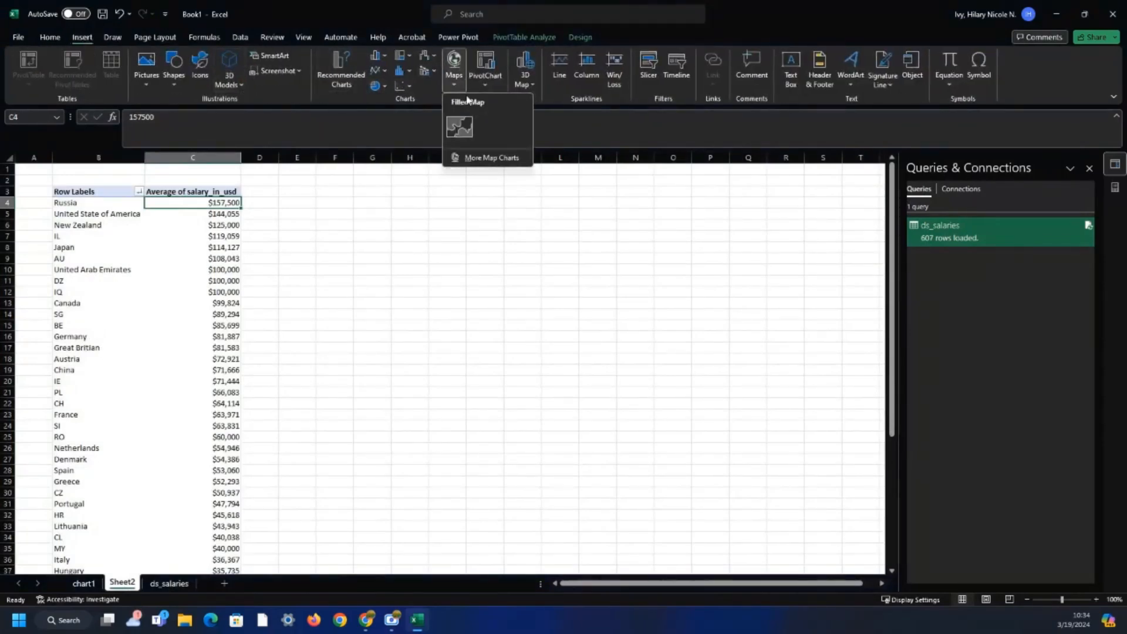
left_click(463, 126)
left_click(656, 352)
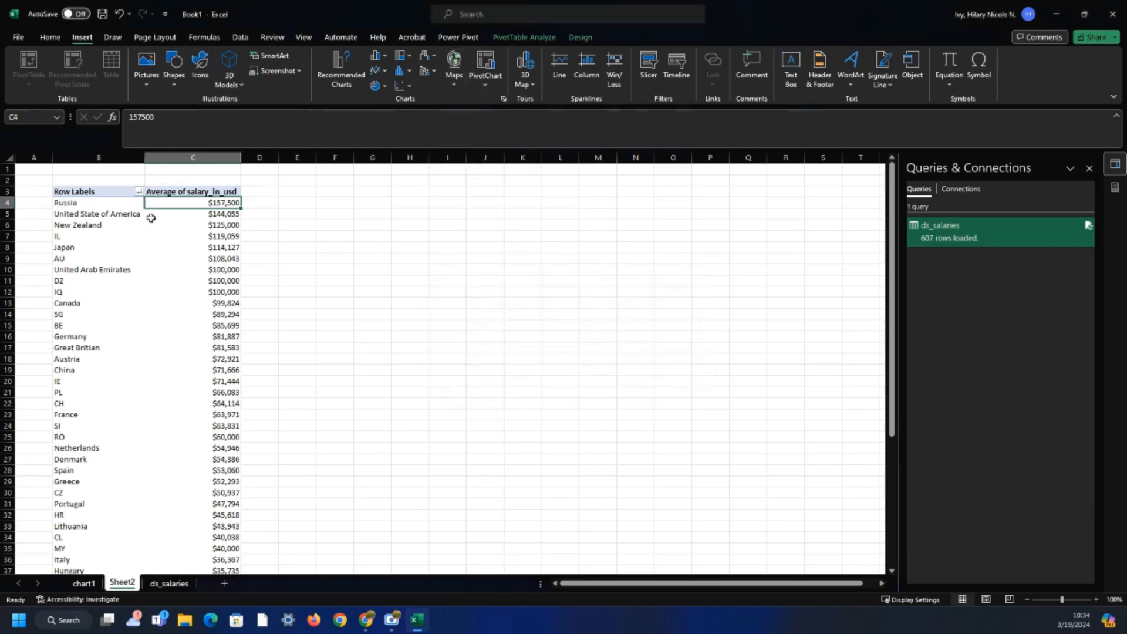
left_click(138, 190)
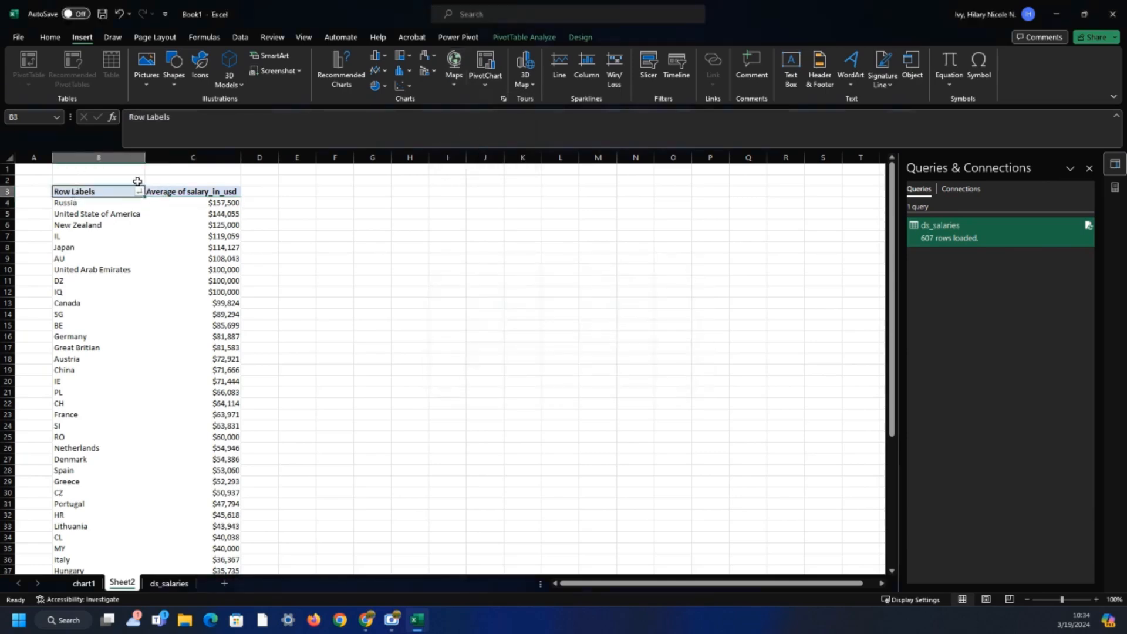
left_click(454, 65)
left_click(461, 127)
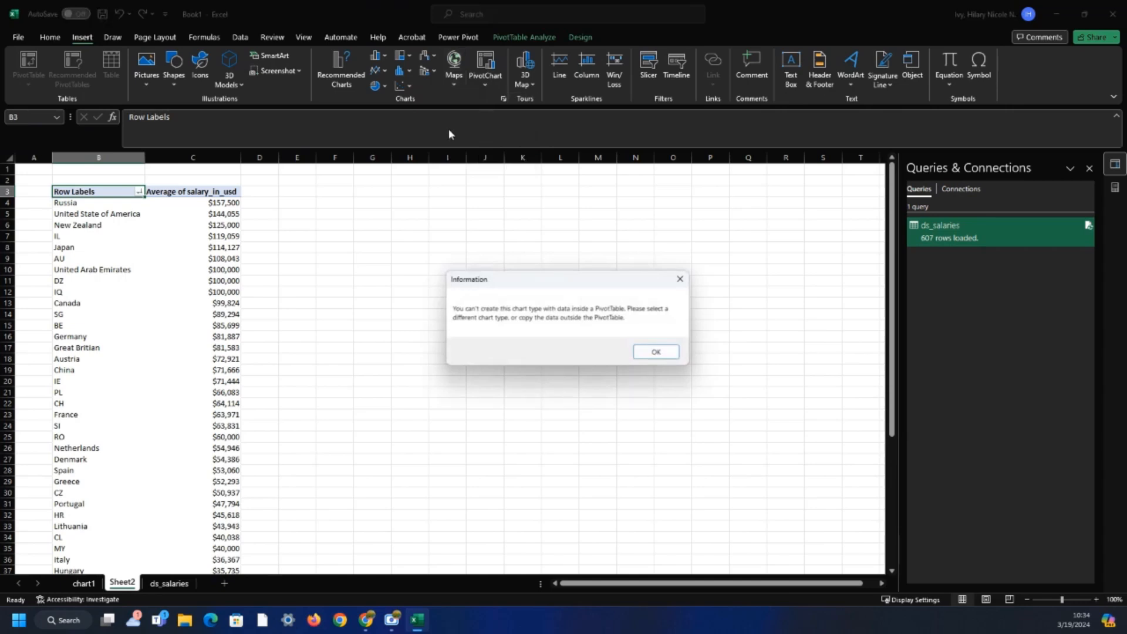
left_click(651, 352)
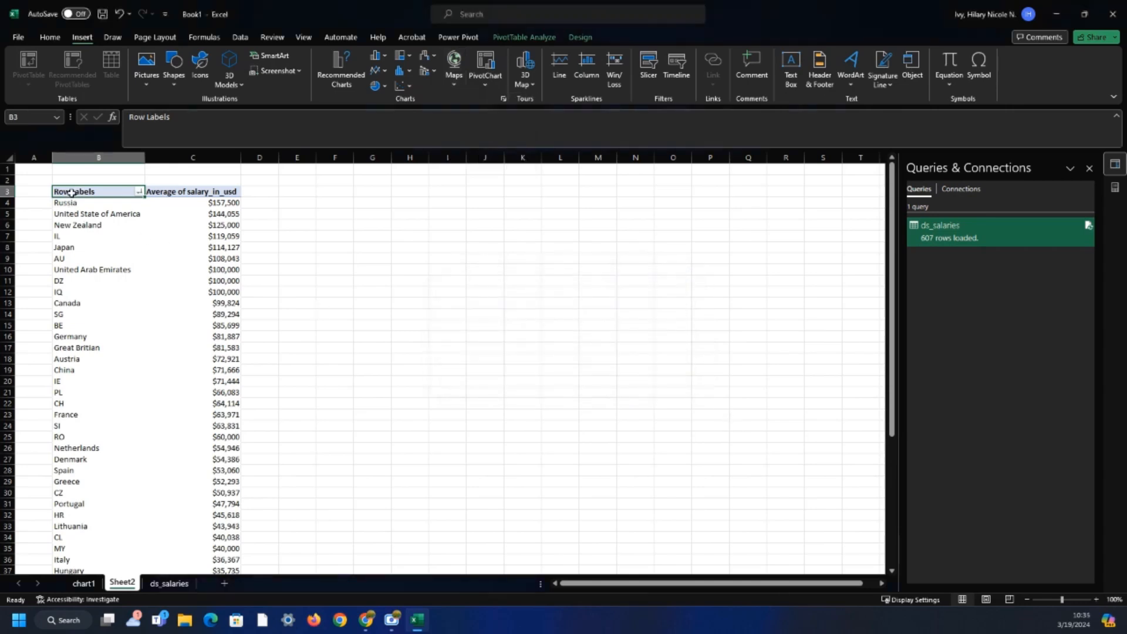
left_click_drag(70, 191, 194, 192)
key("ctrl+shift+Down")
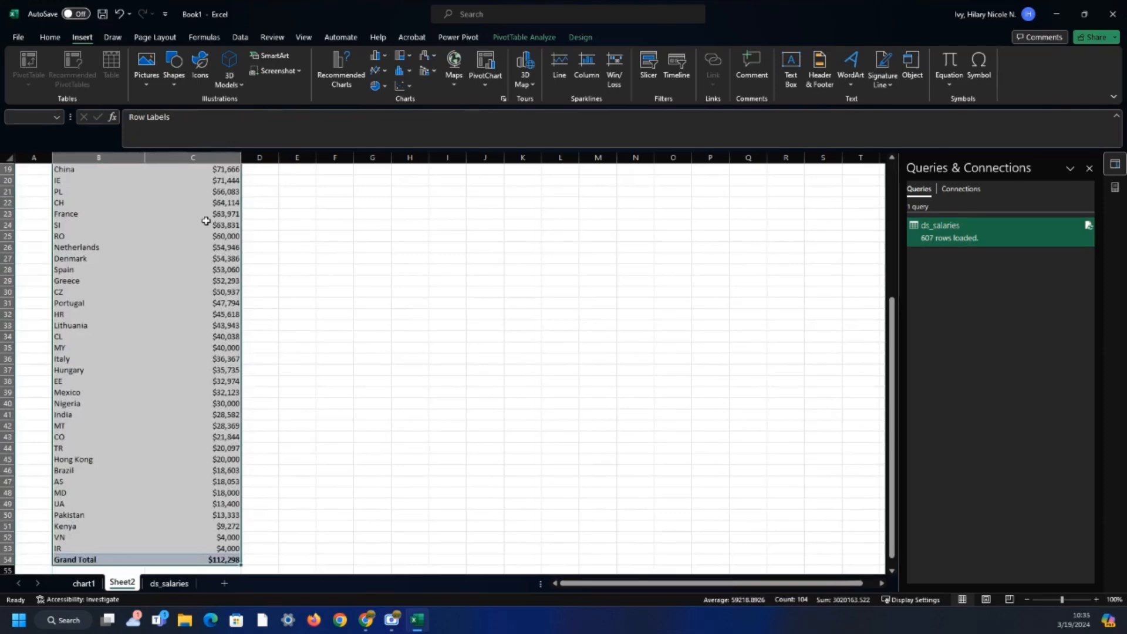
key("ctrl+Up")
key("Down")
key("Down")
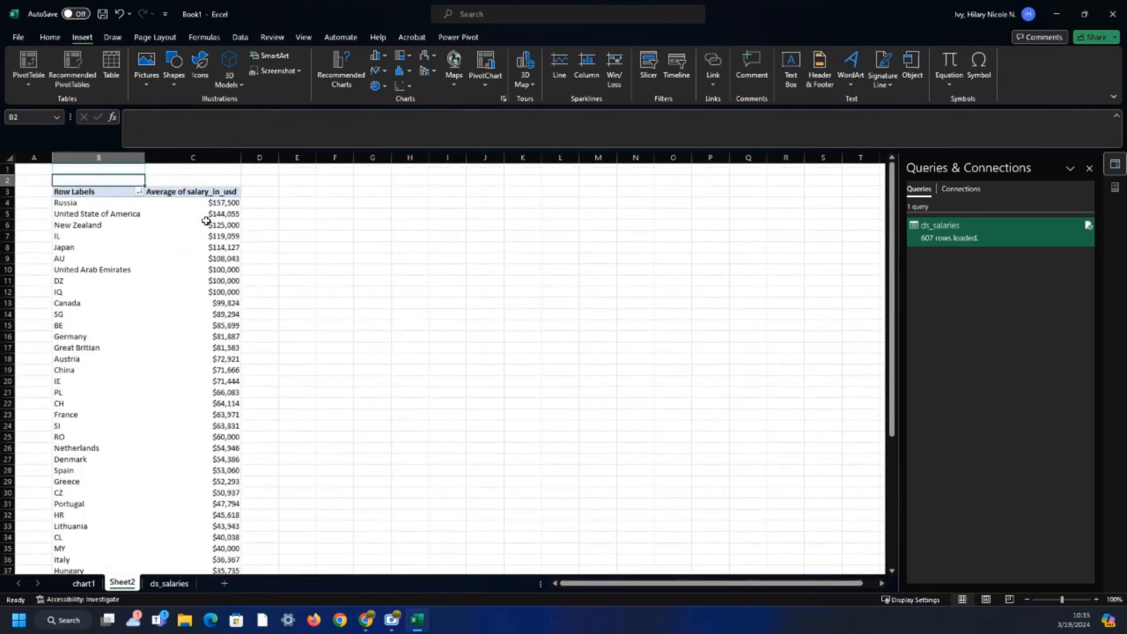
Select the PivotTable headers and country rows without the Grand Total and try to insert a Filled Map chart
key("Right")
key("ctrl+Down")
key("shift+Up")
key("Up")
key("shift+Up")
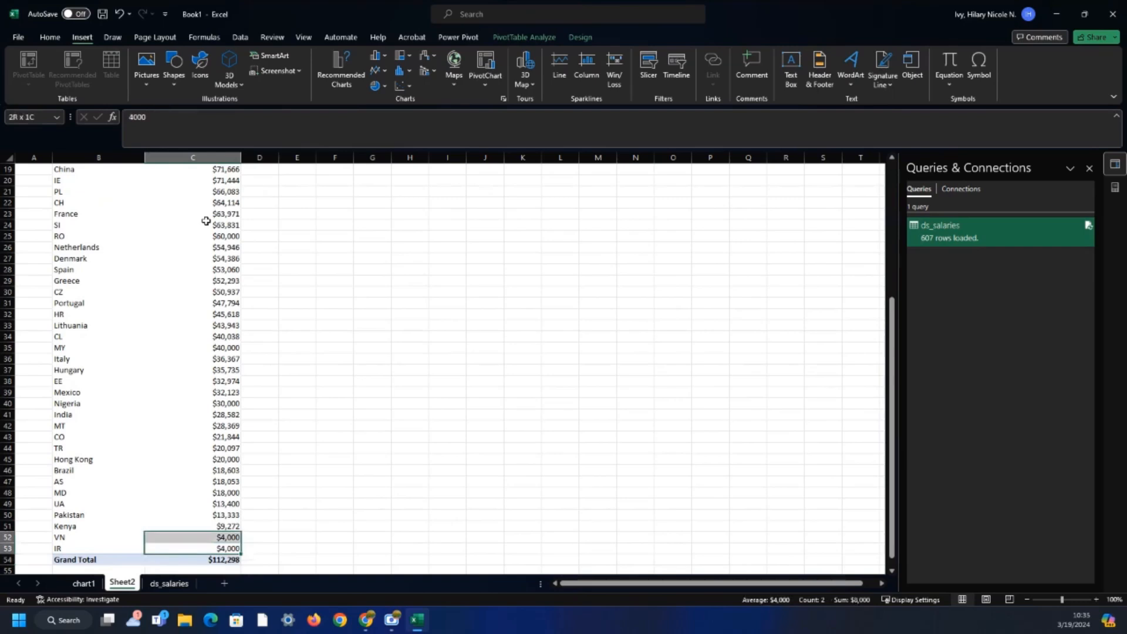
key("shift+Left")
key("shift+Up")
key("ctrl+shift+Up")
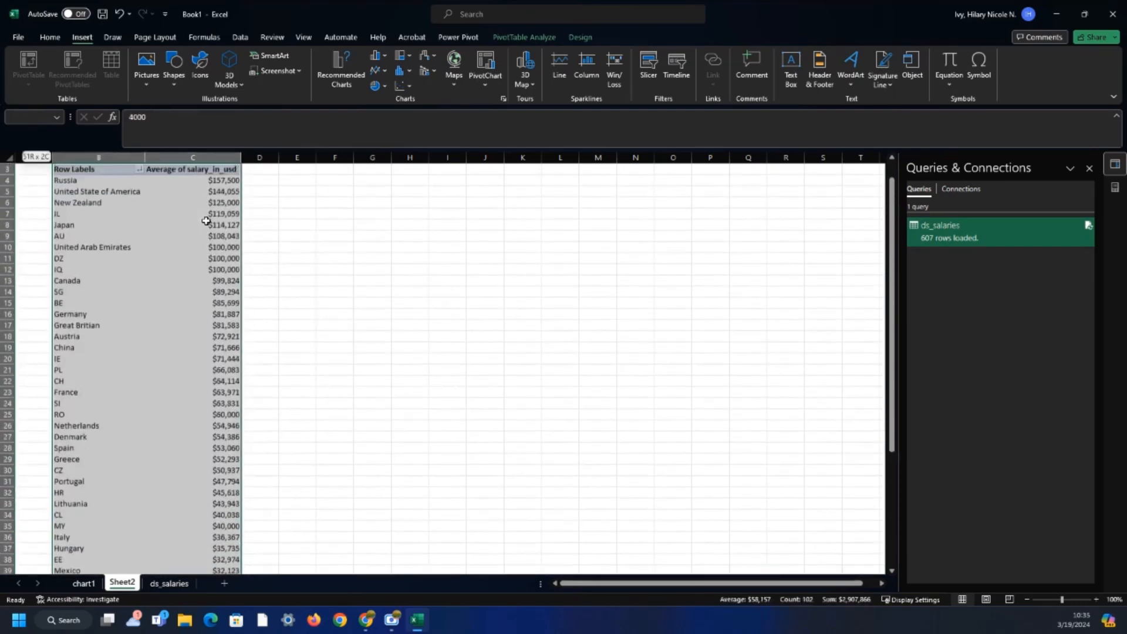
left_click(454, 64)
left_click(460, 129)
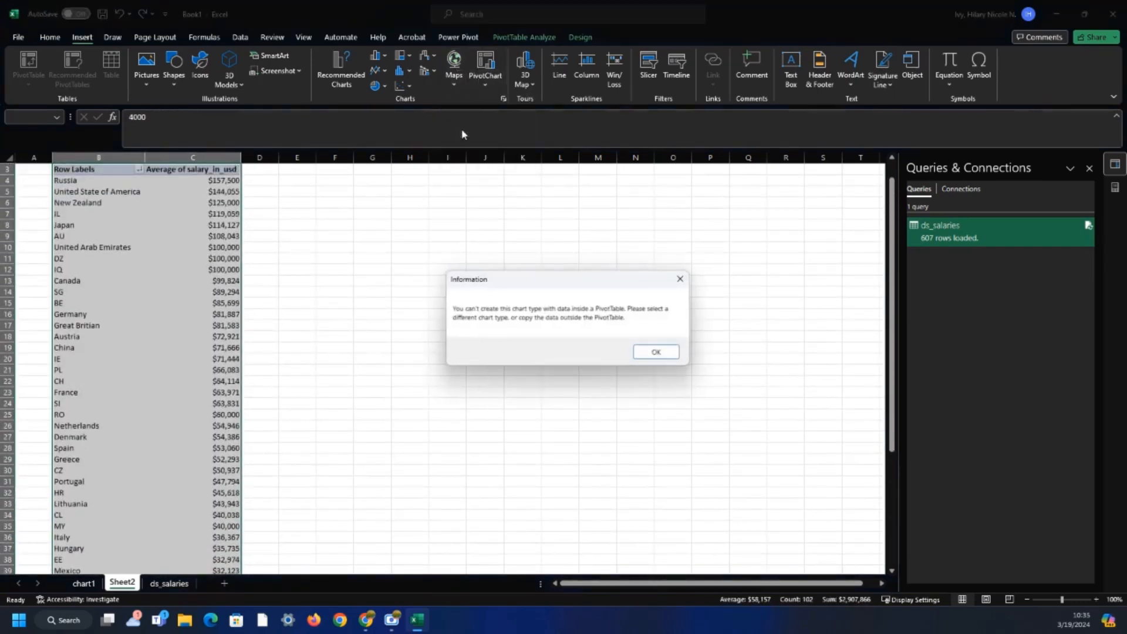
left_click(651, 351)
left_click(383, 347)
Copy the PivotTable headers and country rows without the Grand Total and paste them starting at cell P7
left_click_drag(68, 175, 217, 535)
key("ctrl+c")
scroll(563, 310, "up", 6)
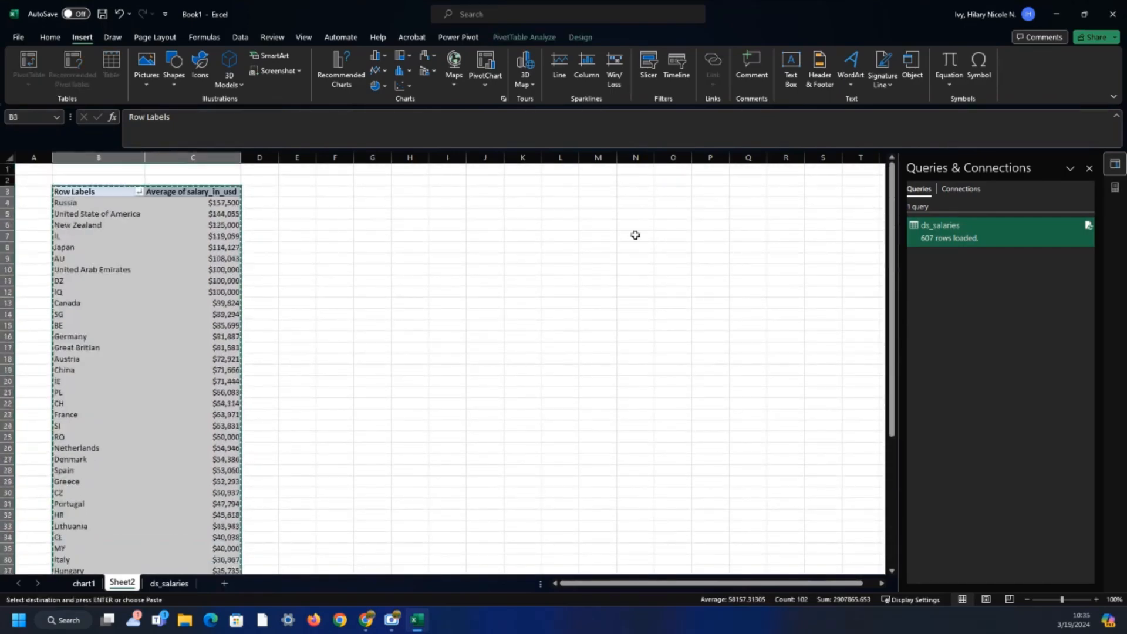
left_click(703, 235)
key("ctrl+v")
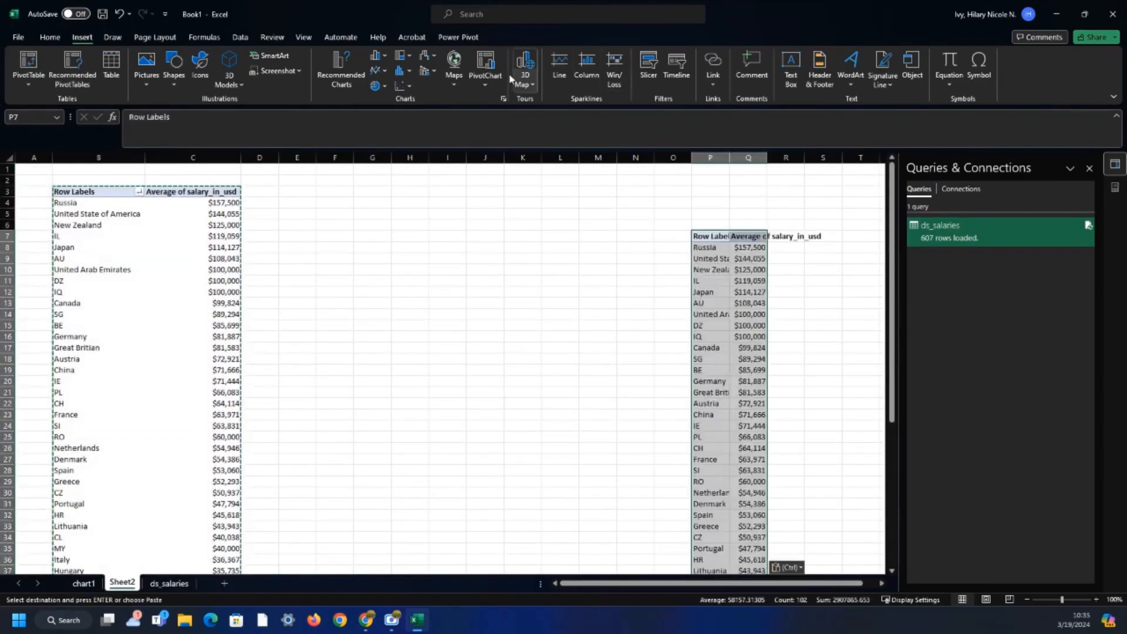
Insert a Filled Map chart from the pasted data and enlarge it to fill the space between the two tables
left_click(485, 83)
left_click(458, 136)
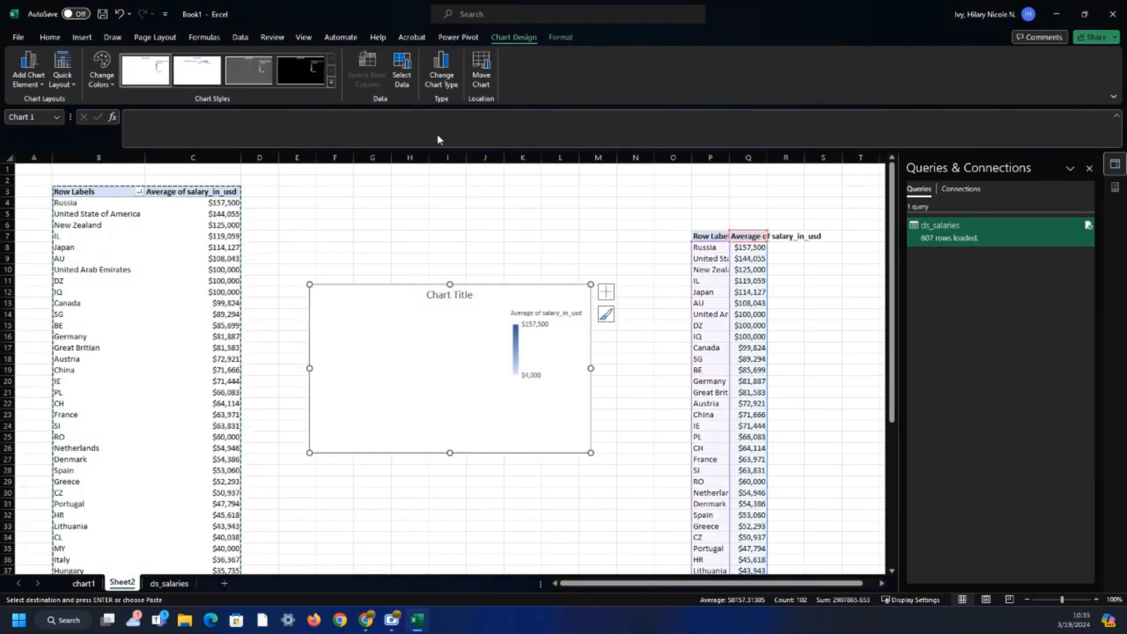
left_click_drag(590, 285, 666, 219)
left_click_drag(309, 452, 283, 562)
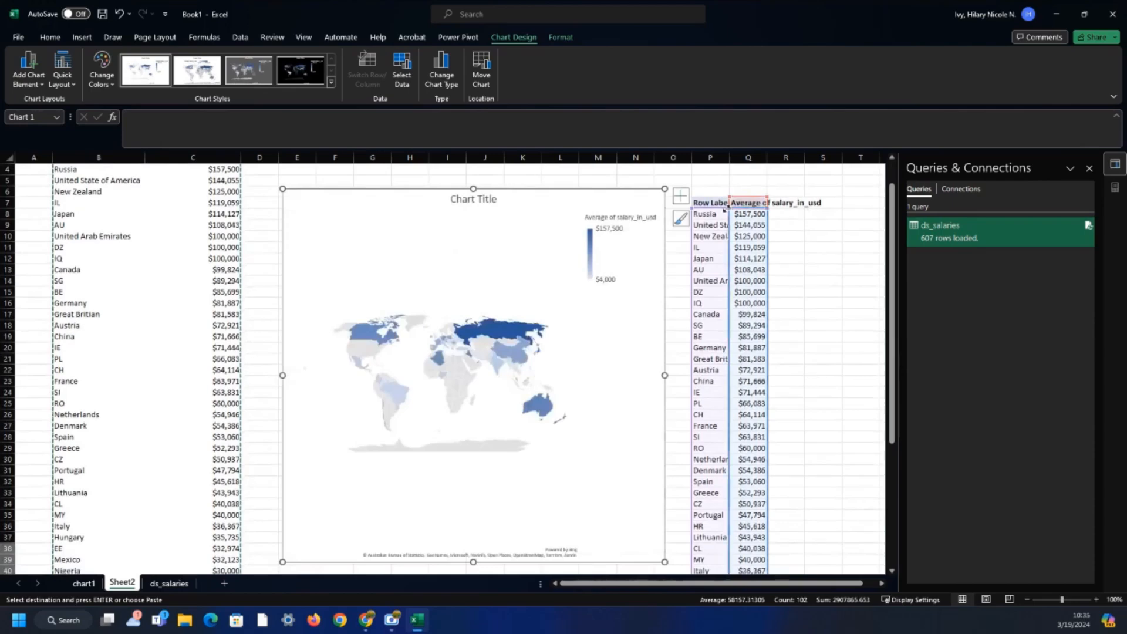
Widen column P to fit the country names and replace AU in cell P13 with Austrialia
left_click_drag(730, 157, 761, 158)
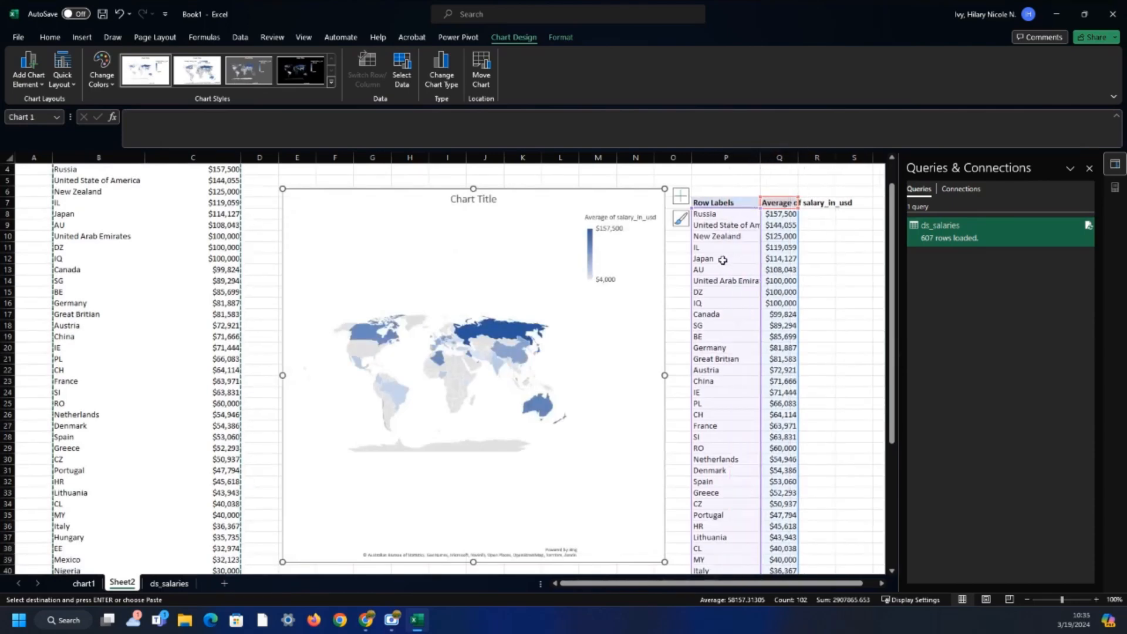
left_click(721, 271)
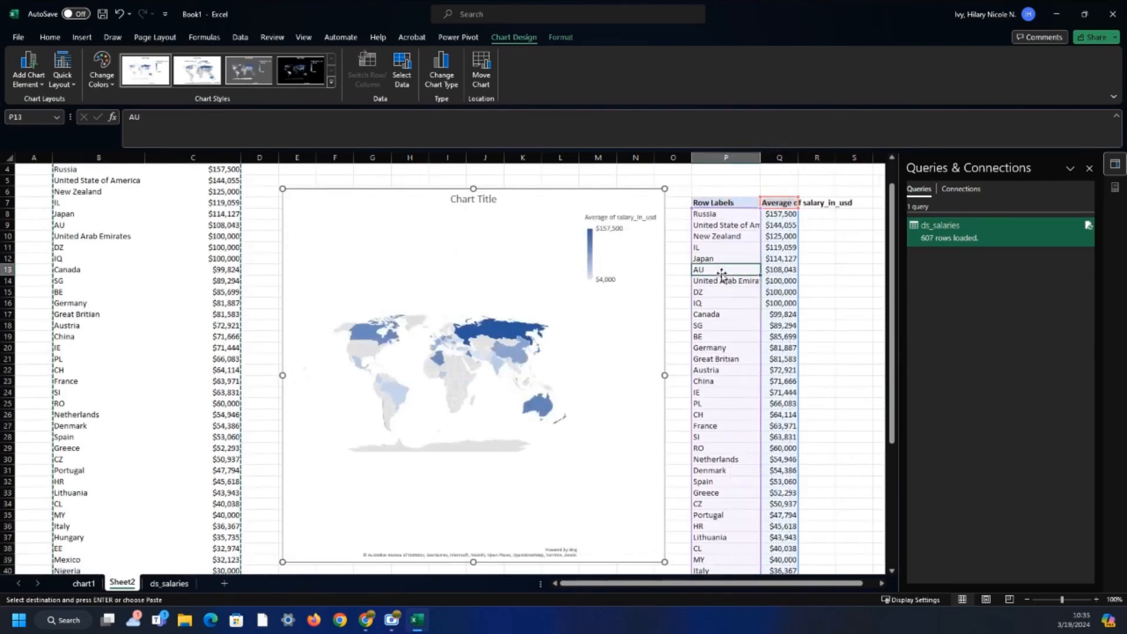
type("Aus")
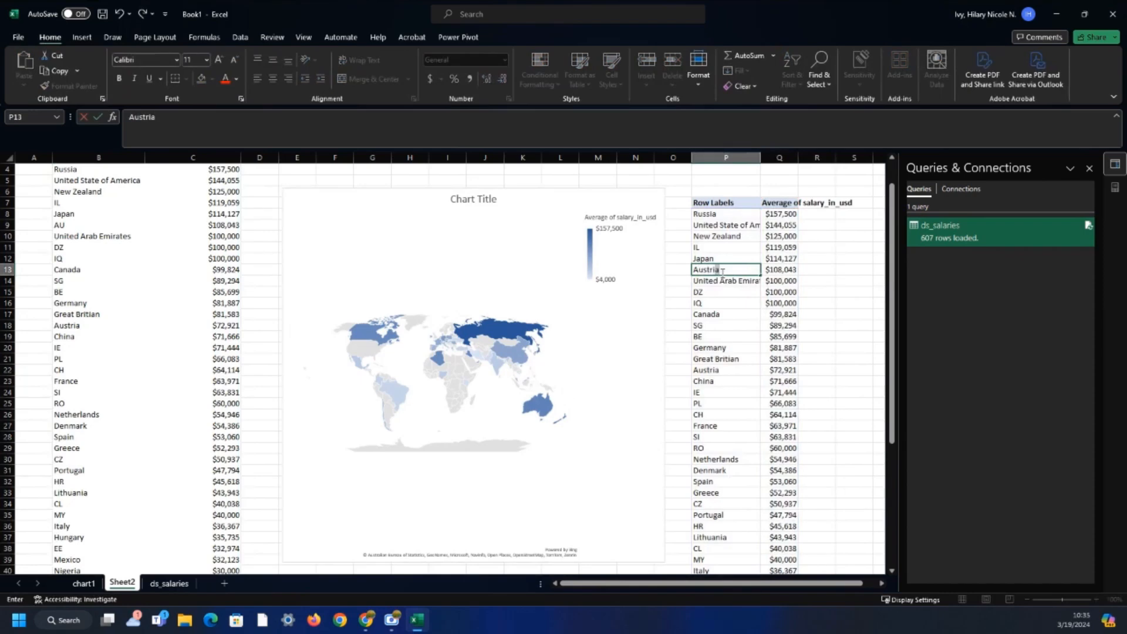
type("trialia")
key("Return")
Replace IQ in cell P16 with Iraq and BE in cell P19 with Belize
left_click(711, 304)
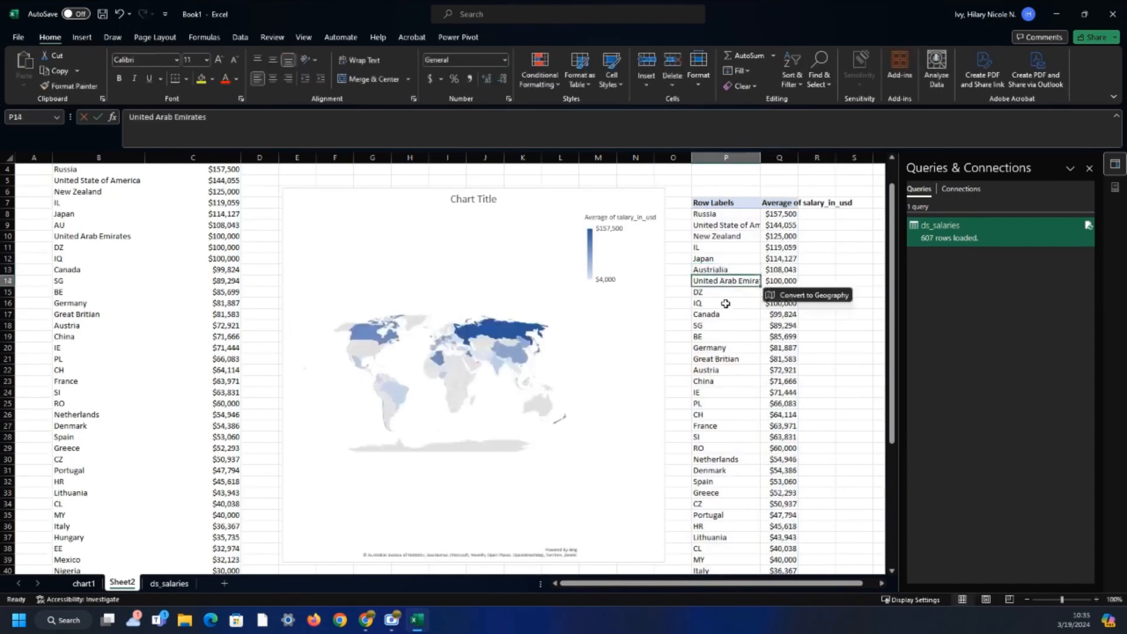
type("Ir")
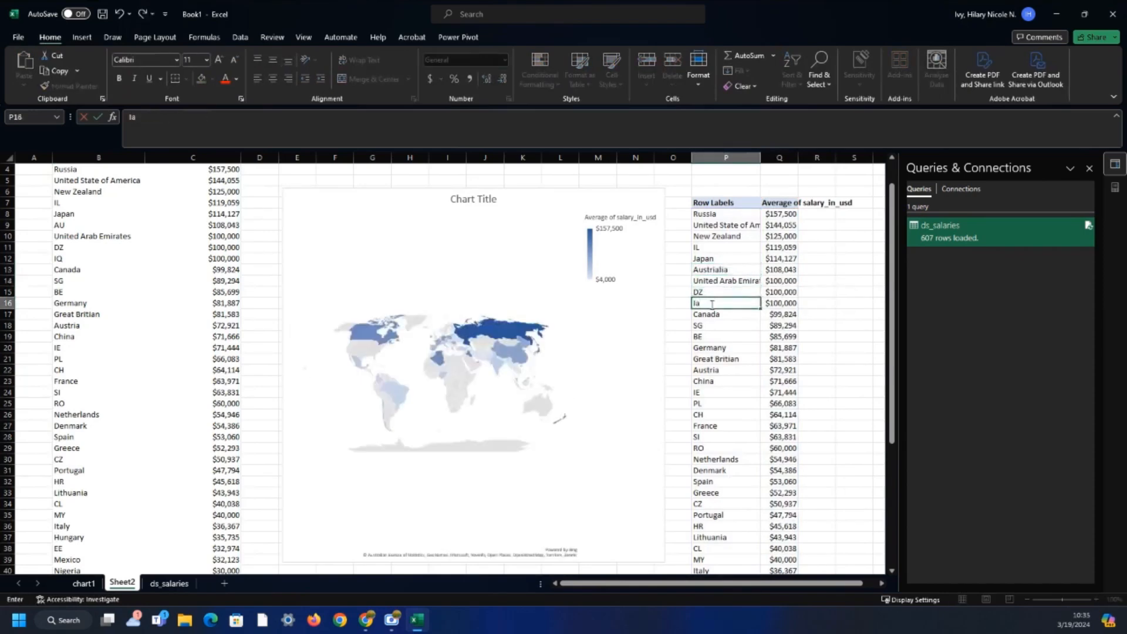
key("BackSpace")
key("Return")
left_click(702, 336)
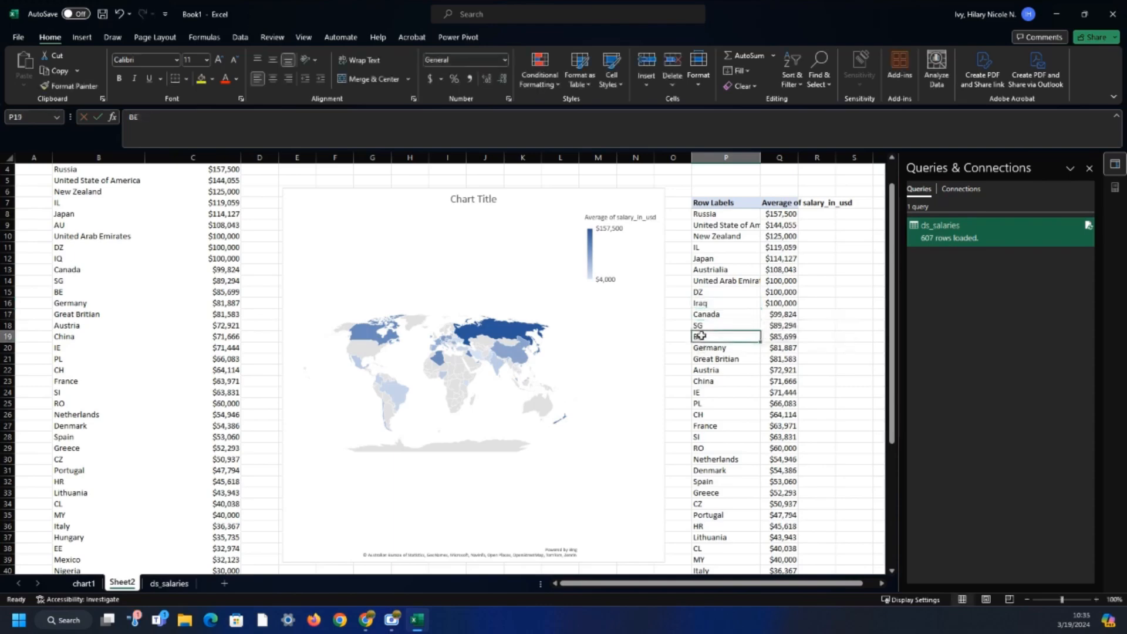
type("Belize")
key("Return")
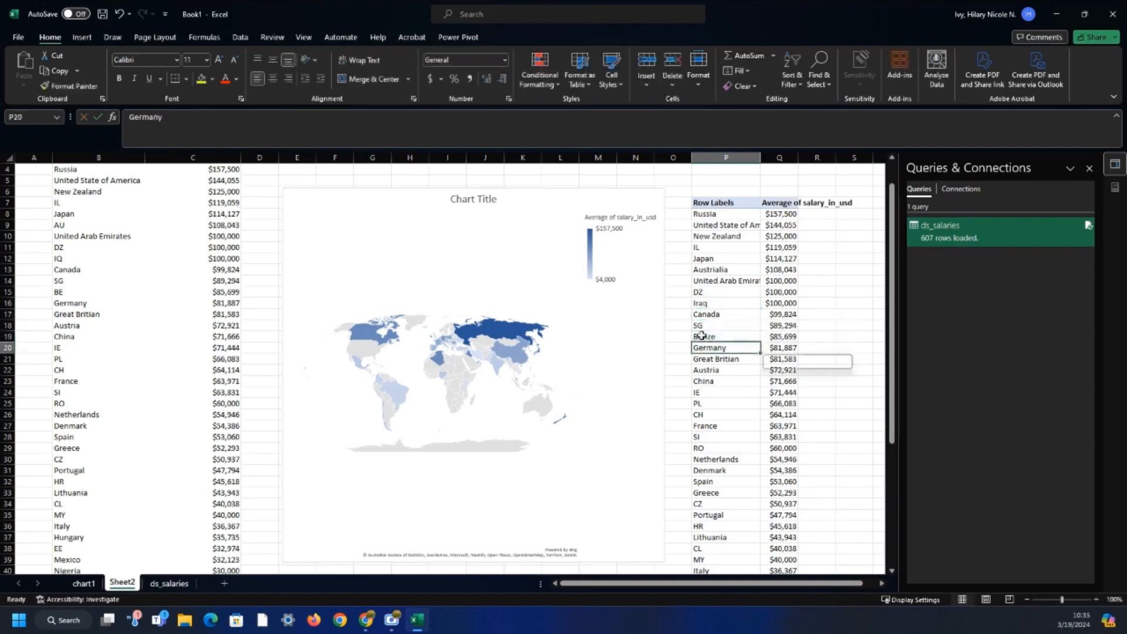
Replace the country code IE in cell P24 with Indonesia
left_click(706, 392)
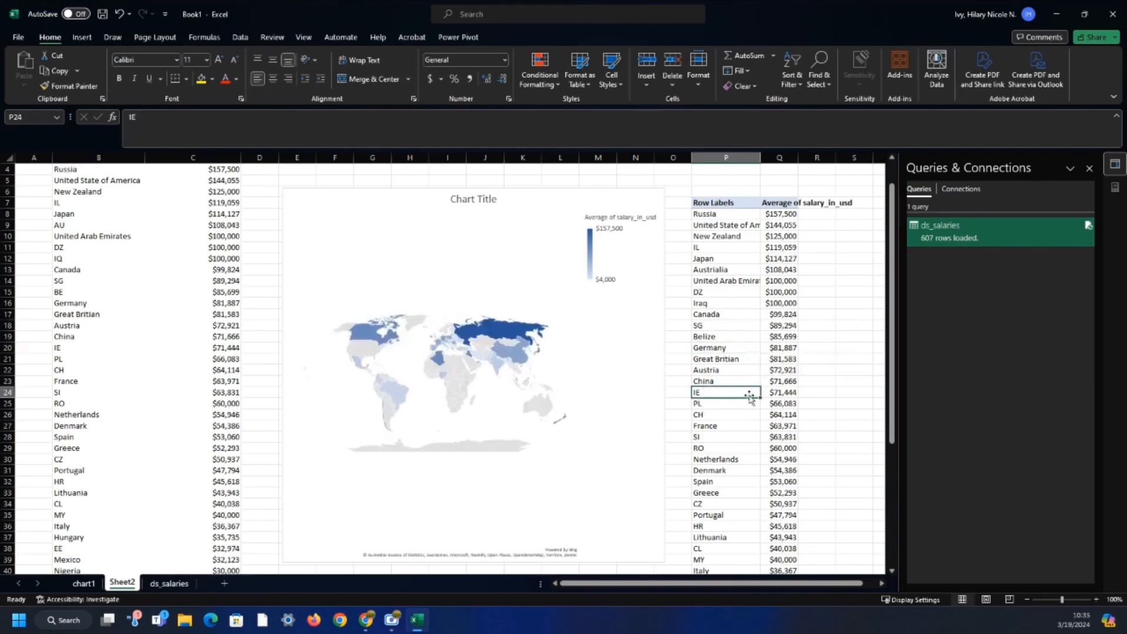
type("India")
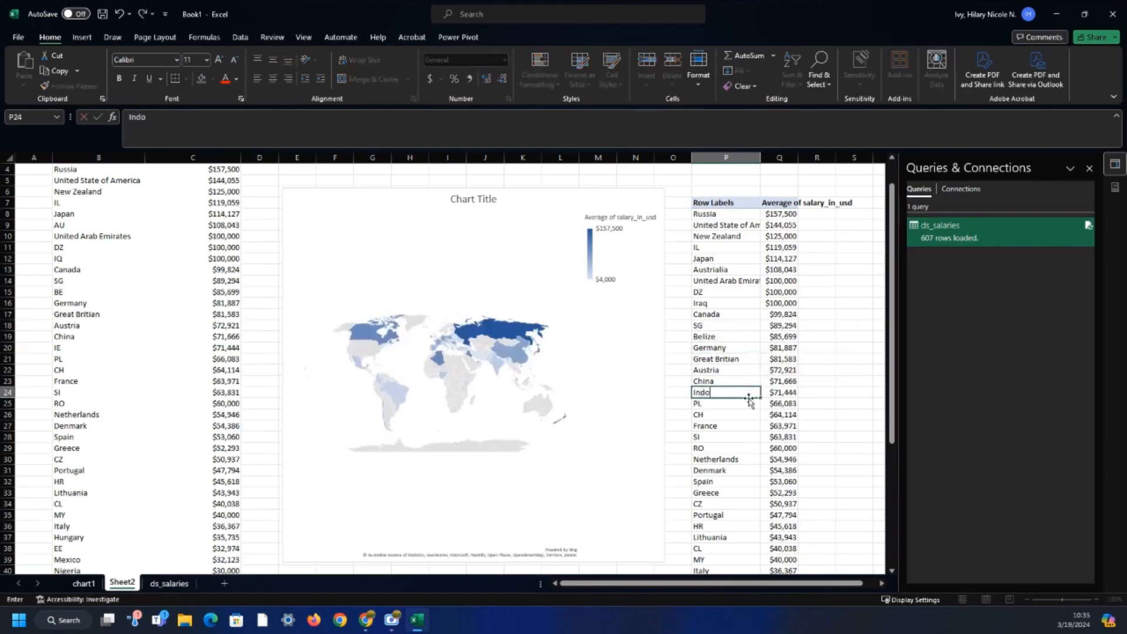
type("nesia")
key("Return")
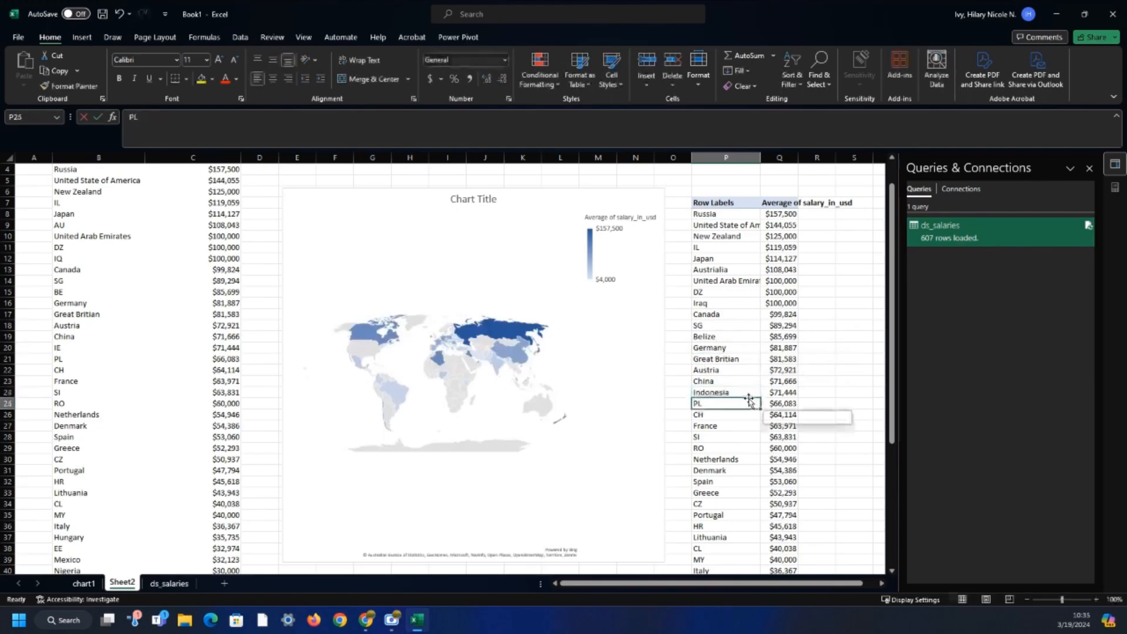
Examine the remaining entries in column P for country codes that have not been replaced with full names
left_click(738, 415)
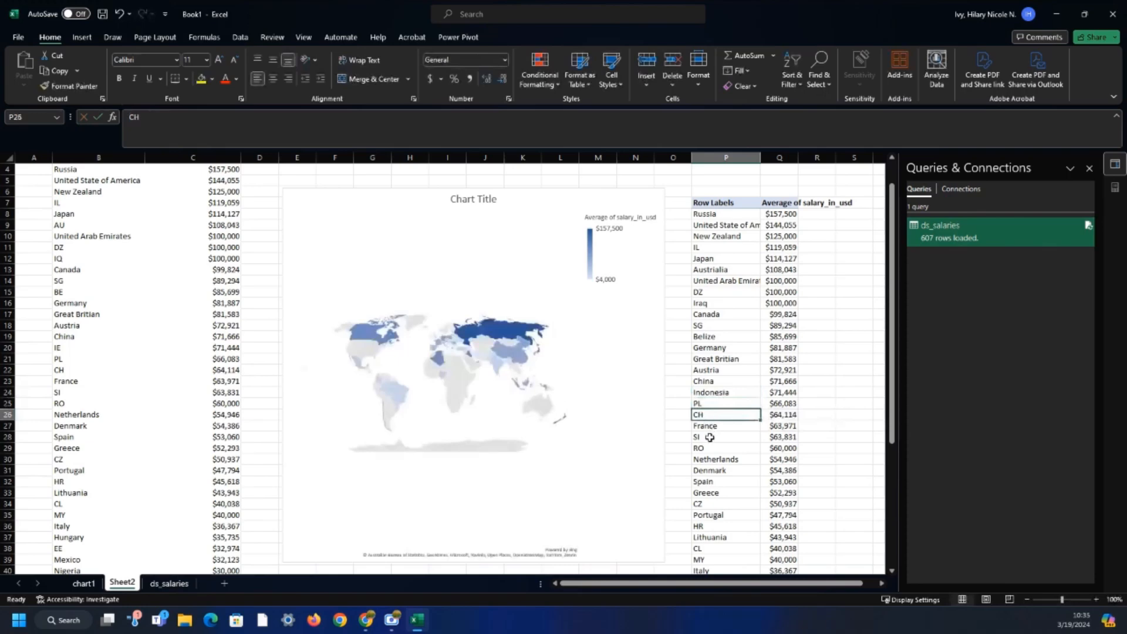
left_click(709, 438)
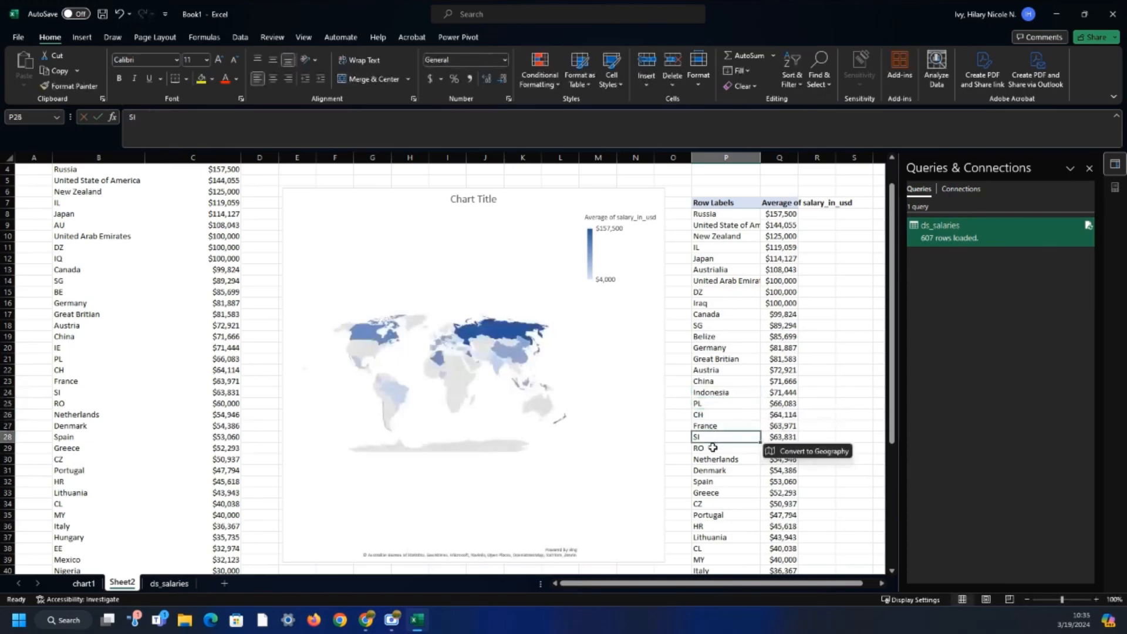
left_click(712, 448)
scroll(713, 448, "down", 1)
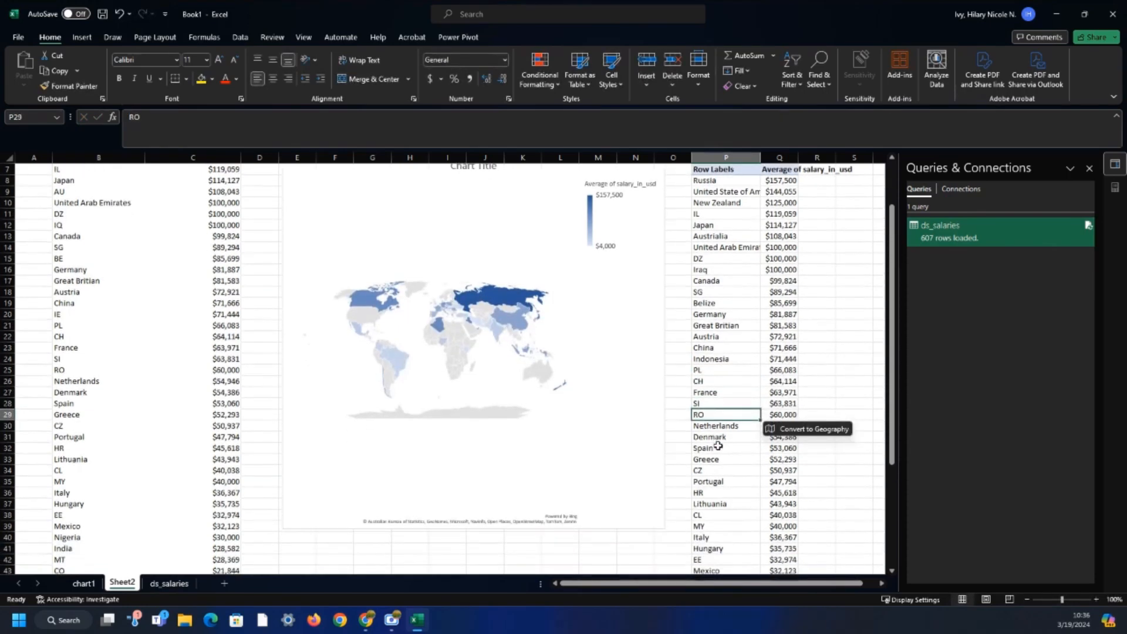
scroll(715, 473, "down", 1)
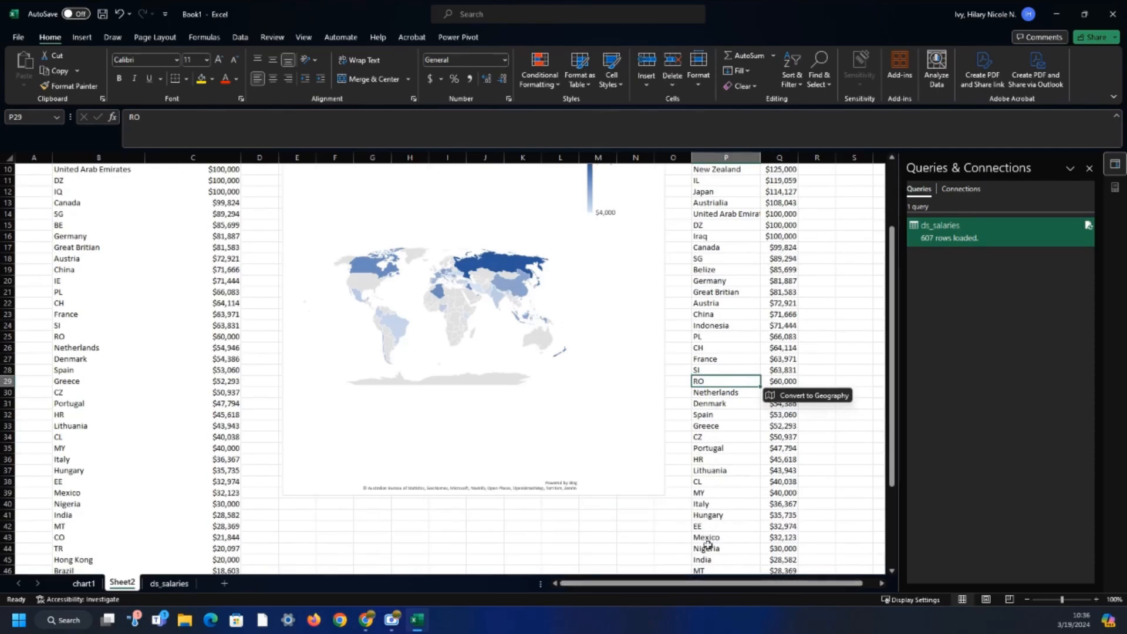
scroll(704, 526, "down", 2)
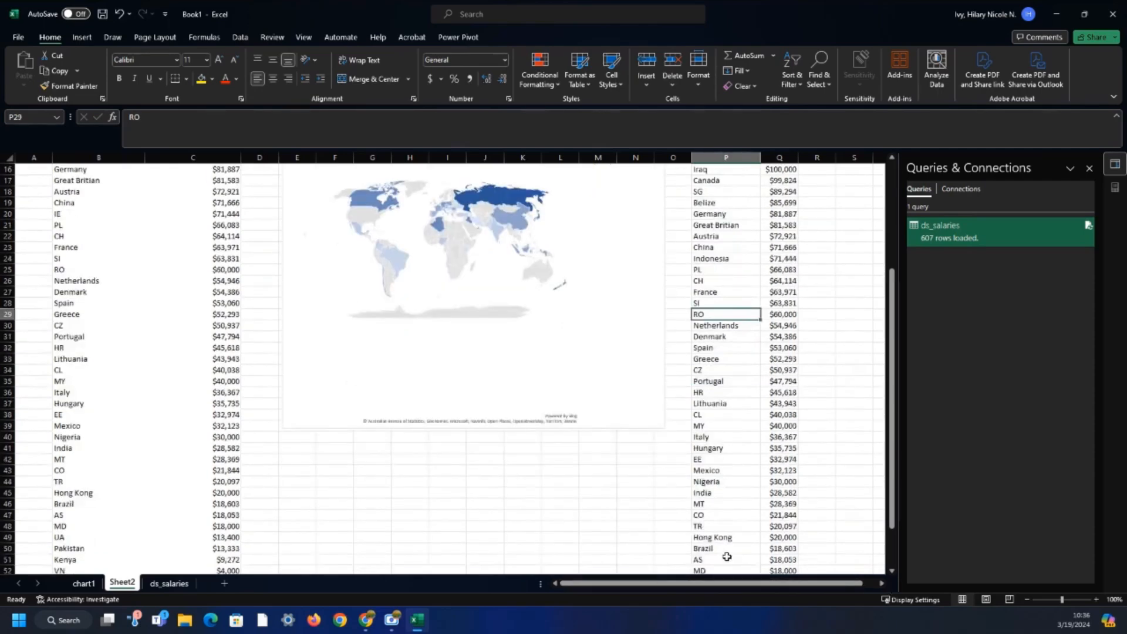
scroll(716, 519, "up", 3)
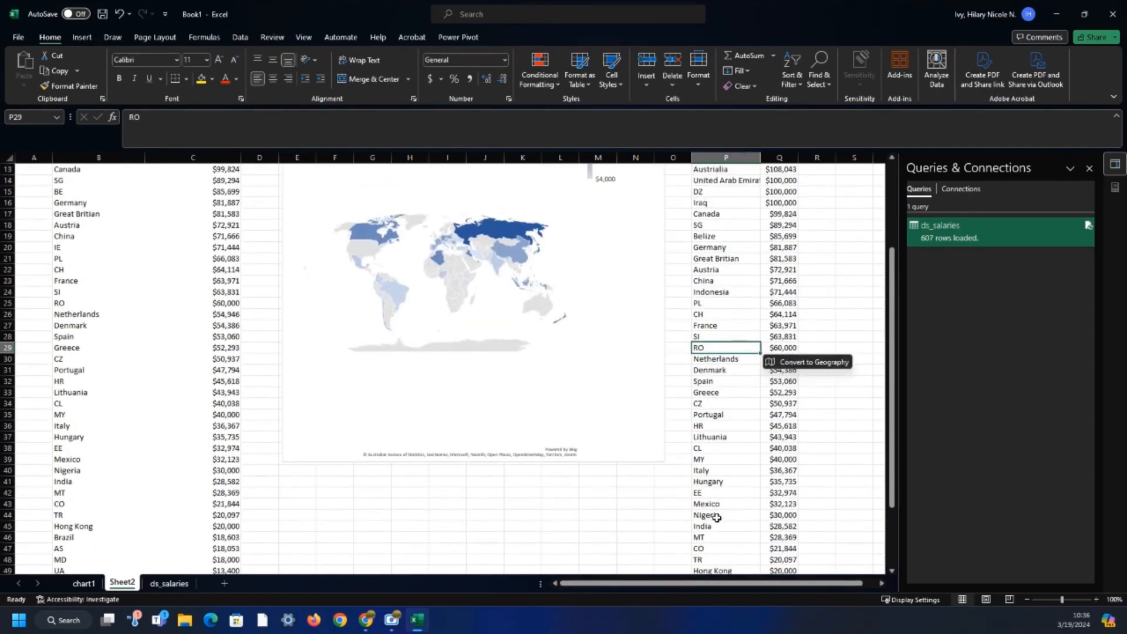
scroll(718, 525, "up", 1)
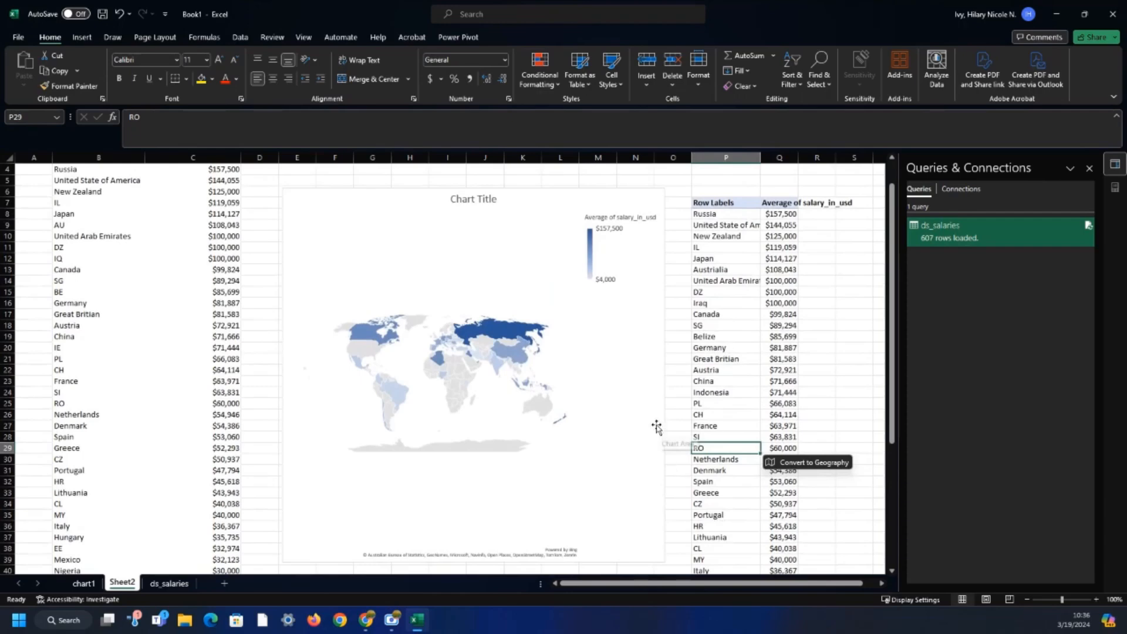
Replace the map chart's title with "I will not manually do this step"
left_click(452, 201)
triple_click(483, 199)
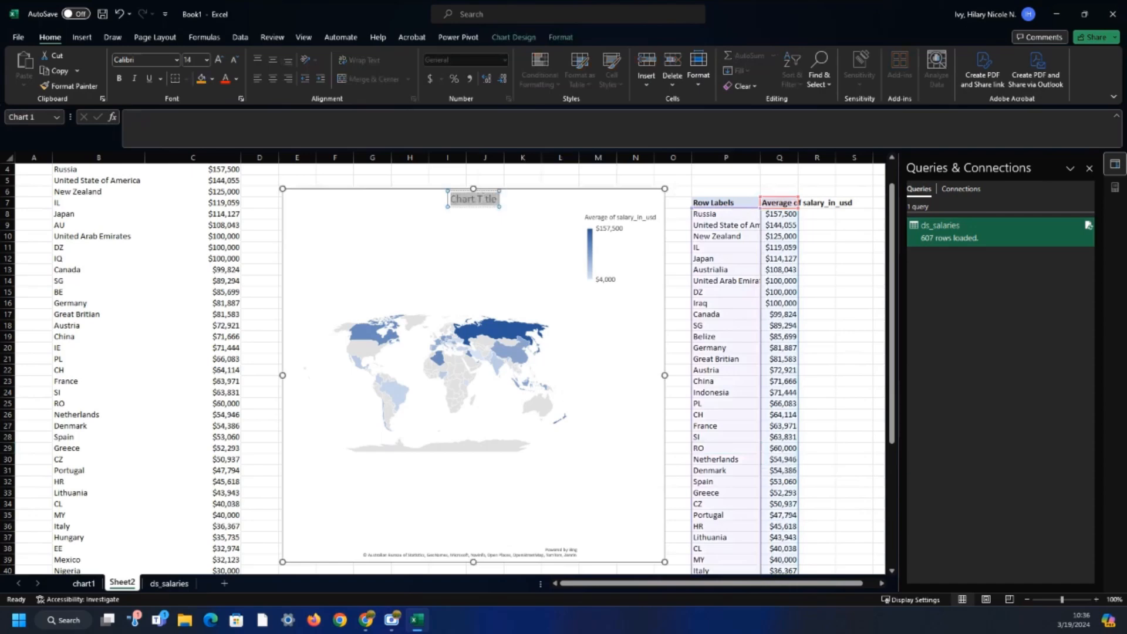
type("I will not manually")
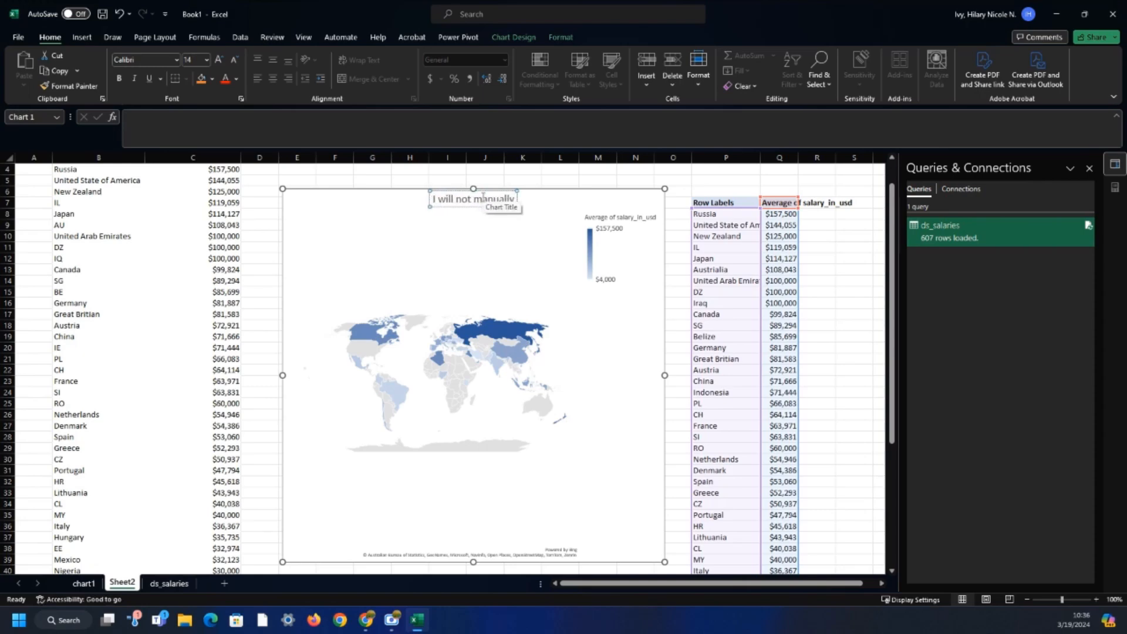
type(" do tyh")
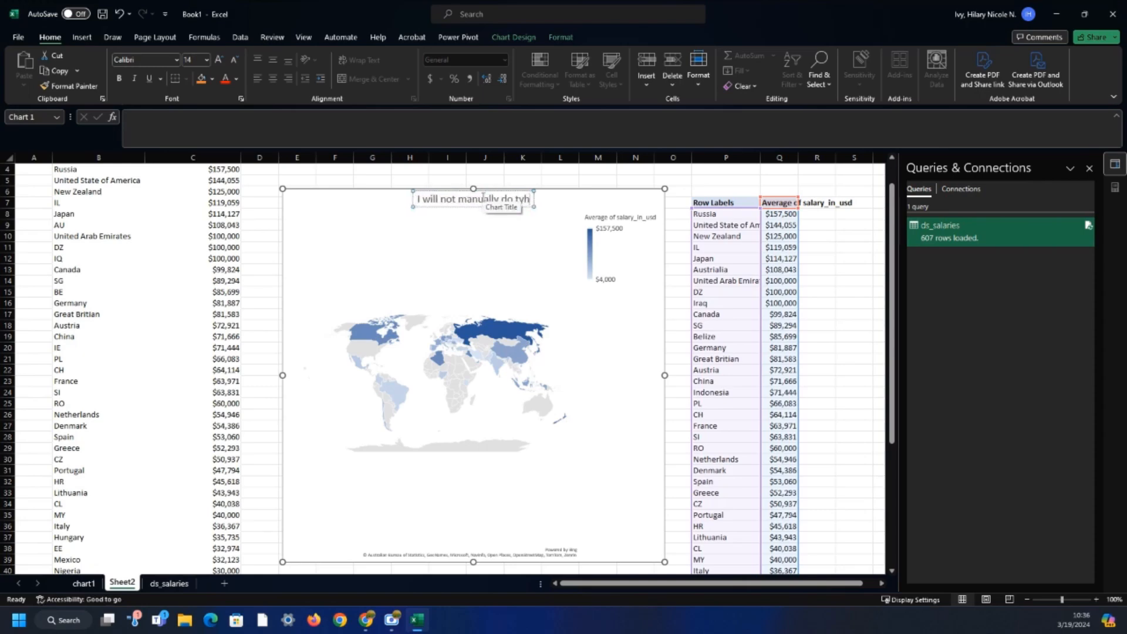
type("is step")
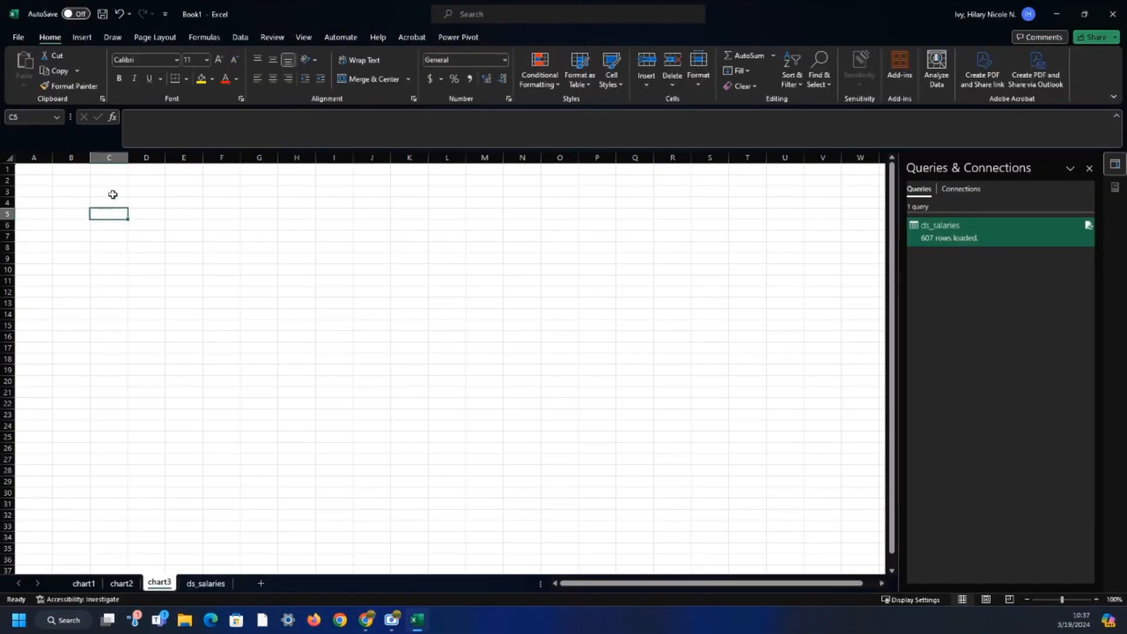
Insert a PivotTable from the Data Model at cell C4 of the existing chart3 sheet
left_click(110, 192)
left_click(112, 202)
left_click(92, 38)
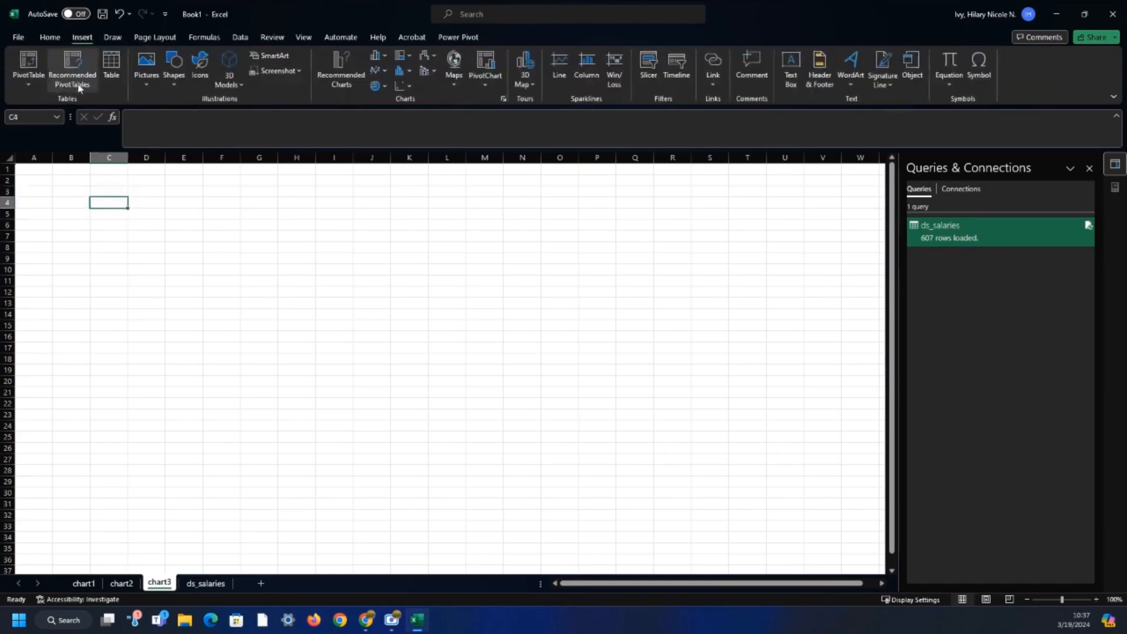
left_click(24, 83)
left_click(51, 136)
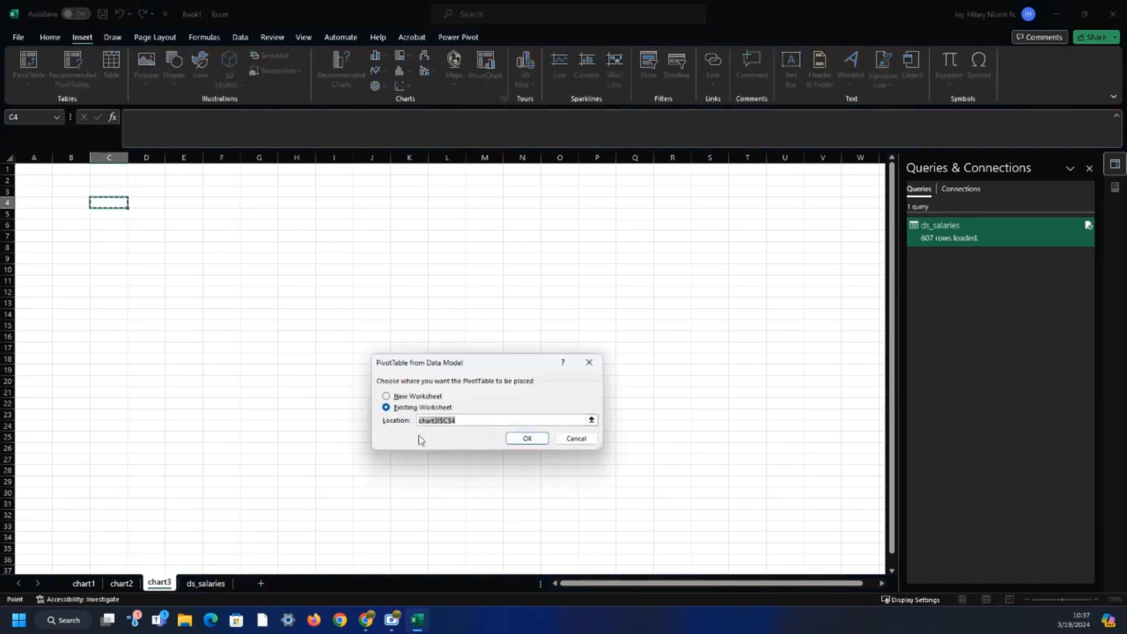
left_click(526, 439)
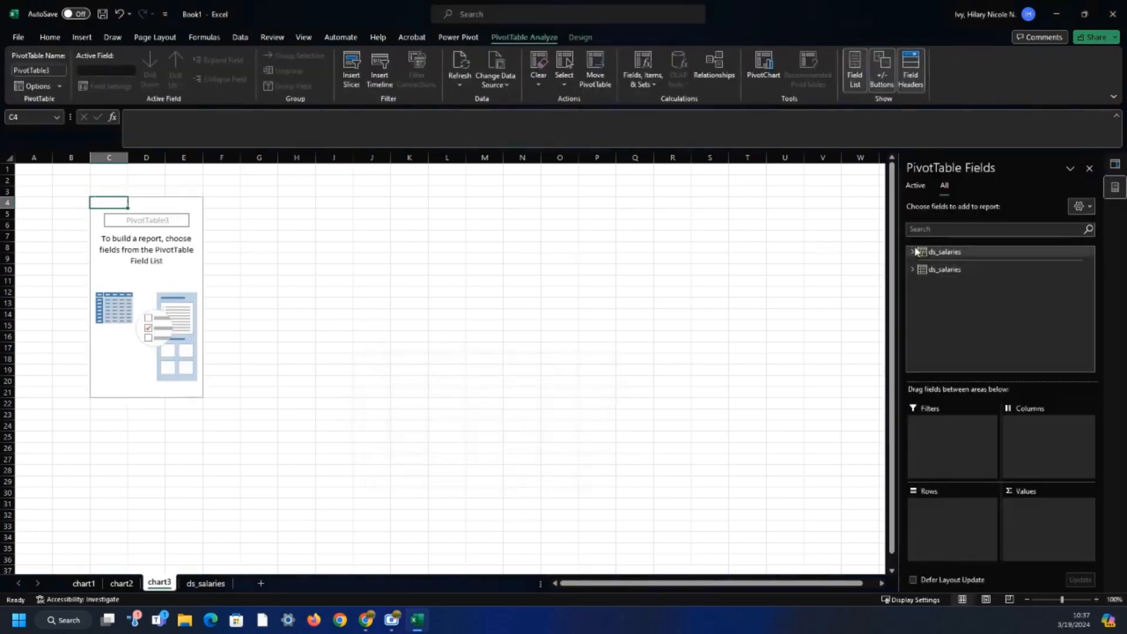
Place company_size from ds_salaries in the PivotTable's columns and remote_ratio in its rows
left_click(945, 252)
scroll(968, 317, "down", 2)
scroll(979, 331, "down", 1)
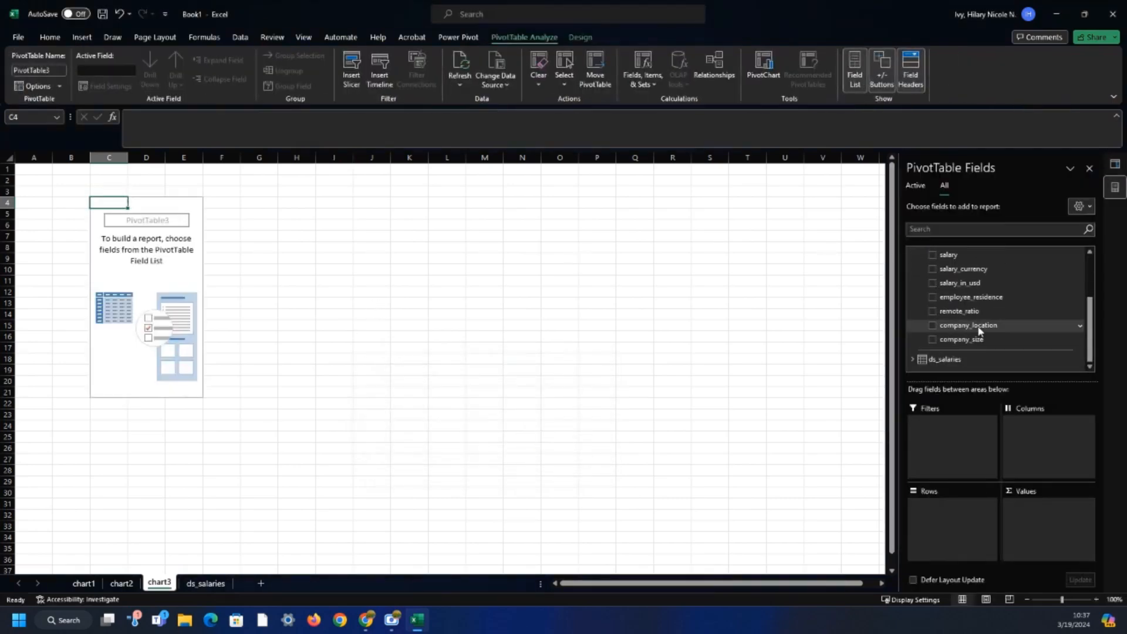
left_click_drag(979, 340, 1046, 458)
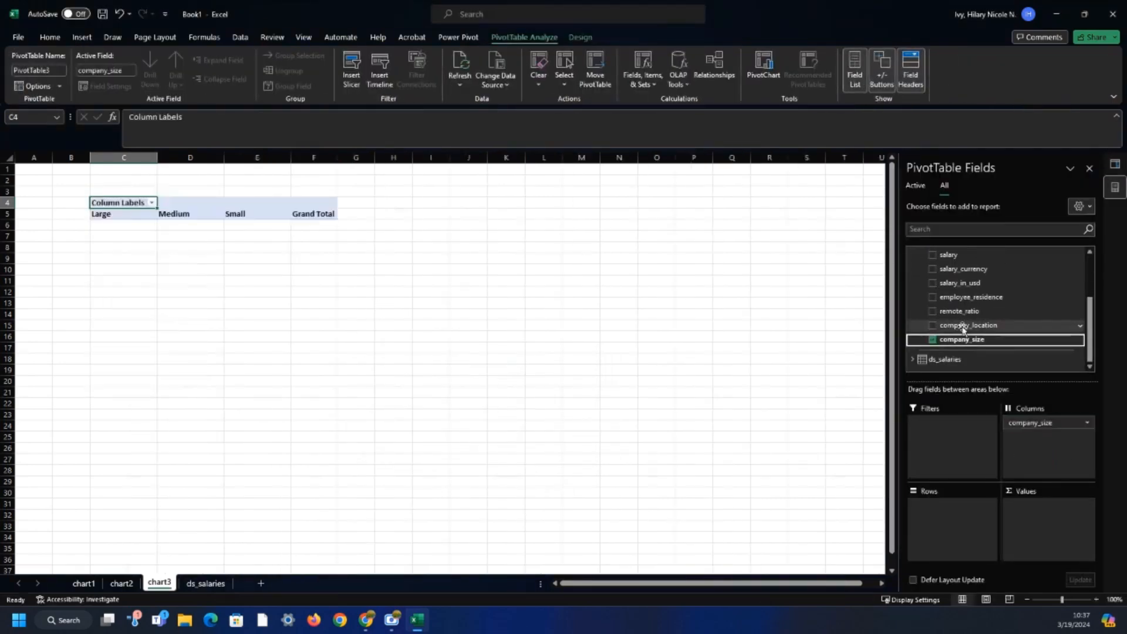
left_click_drag(963, 326, 972, 529)
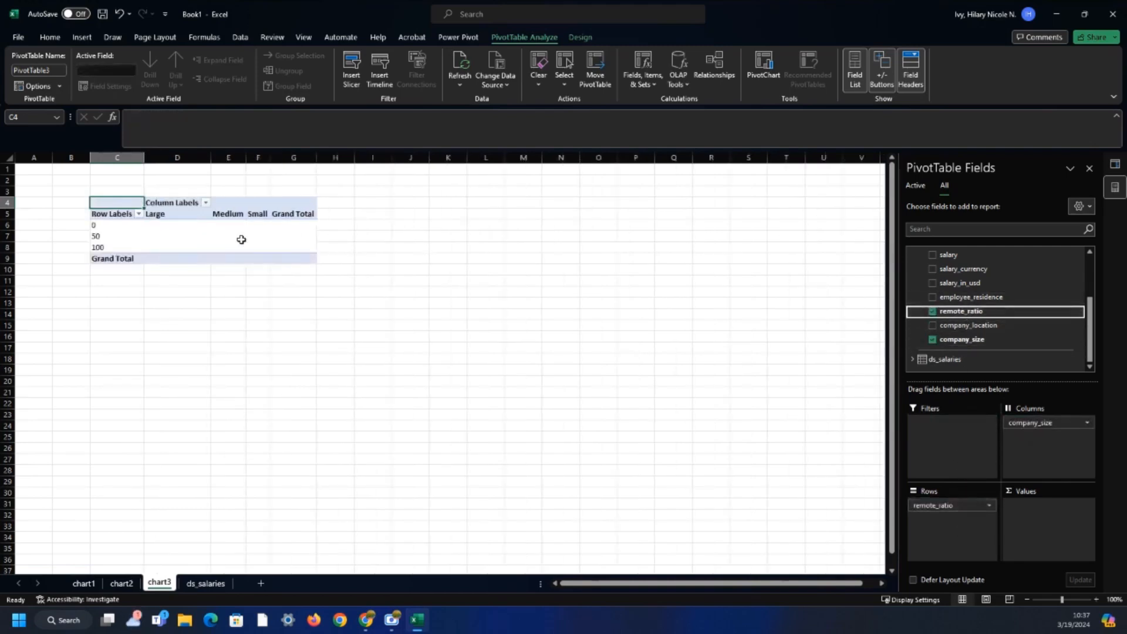
Add id to the PivotTable values and summarize it by Count
scroll(963, 260, "up", 3)
left_click_drag(957, 262, 1094, 509)
left_click(1087, 505)
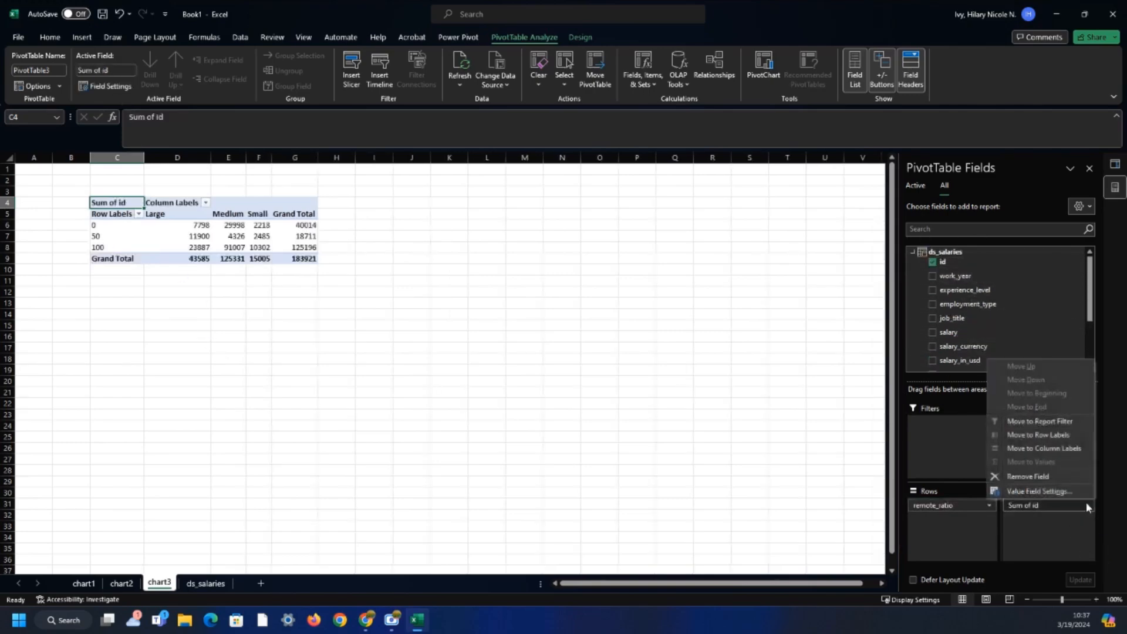
left_click(1075, 492)
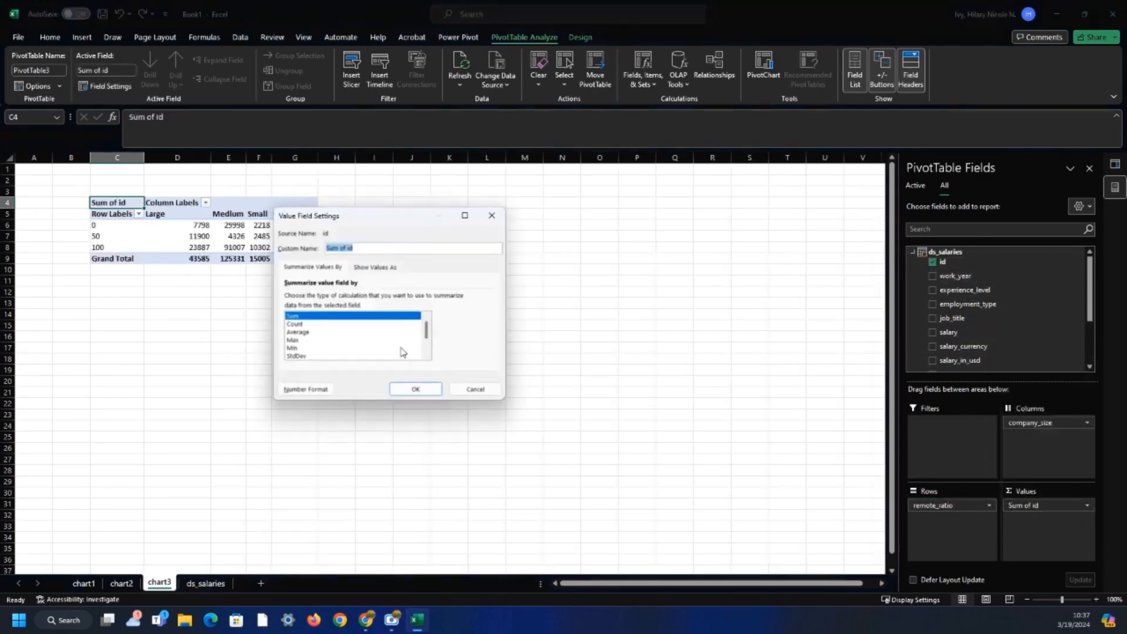
left_click(313, 325)
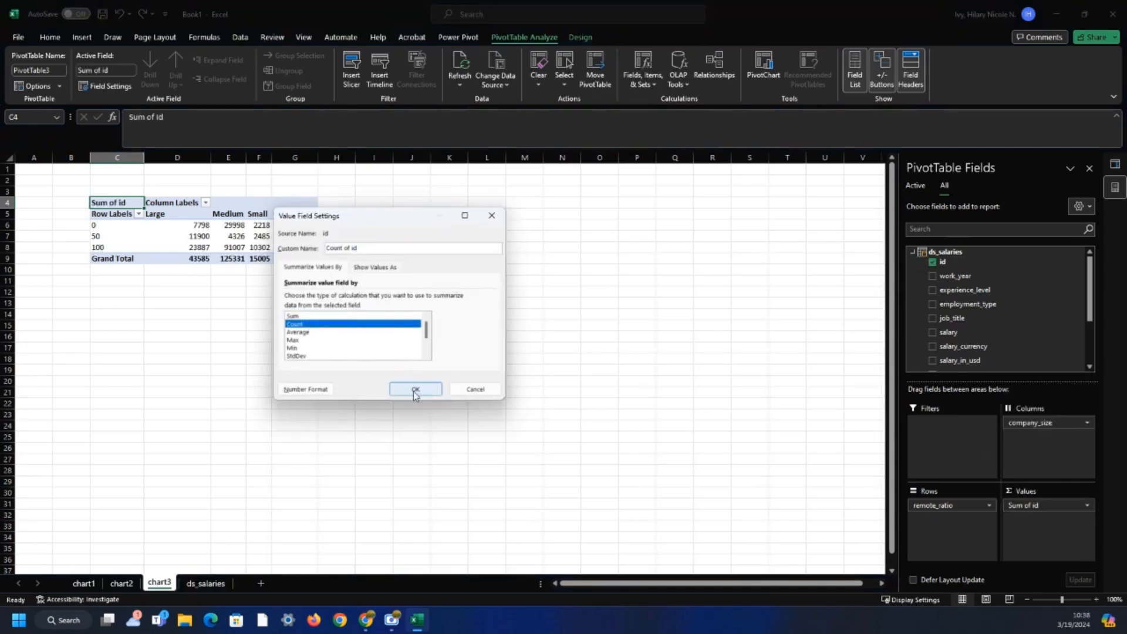
Show the id count as % of Column Total in Percentage format with 2 decimal places
left_click(394, 269)
left_click(490, 299)
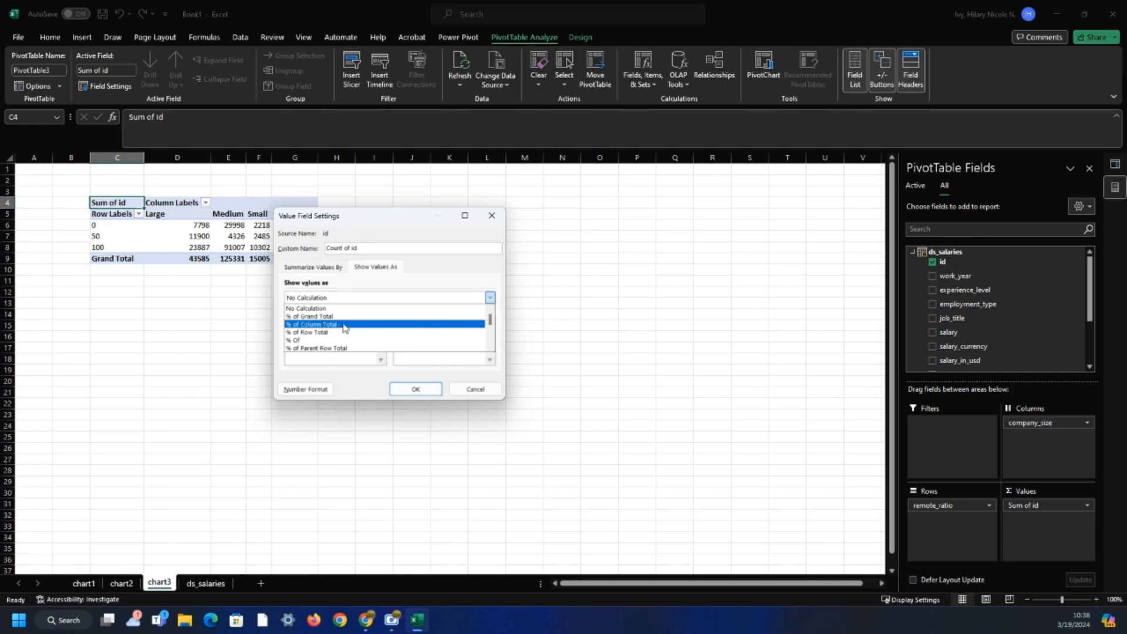
left_click(344, 324)
left_click(308, 389)
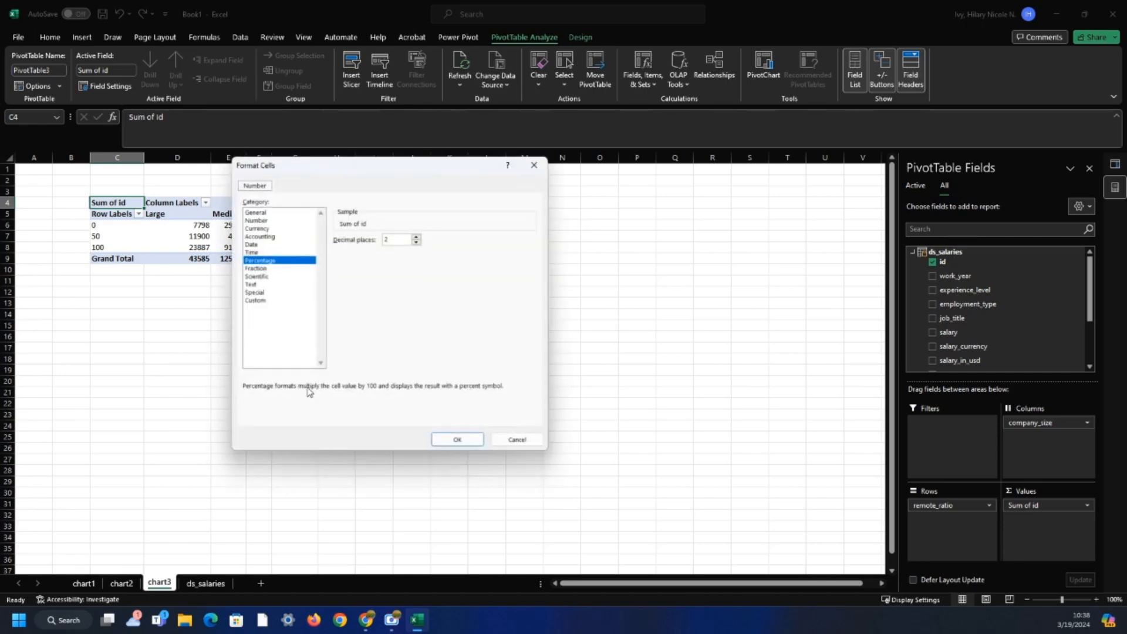
left_click(458, 440)
left_click(416, 389)
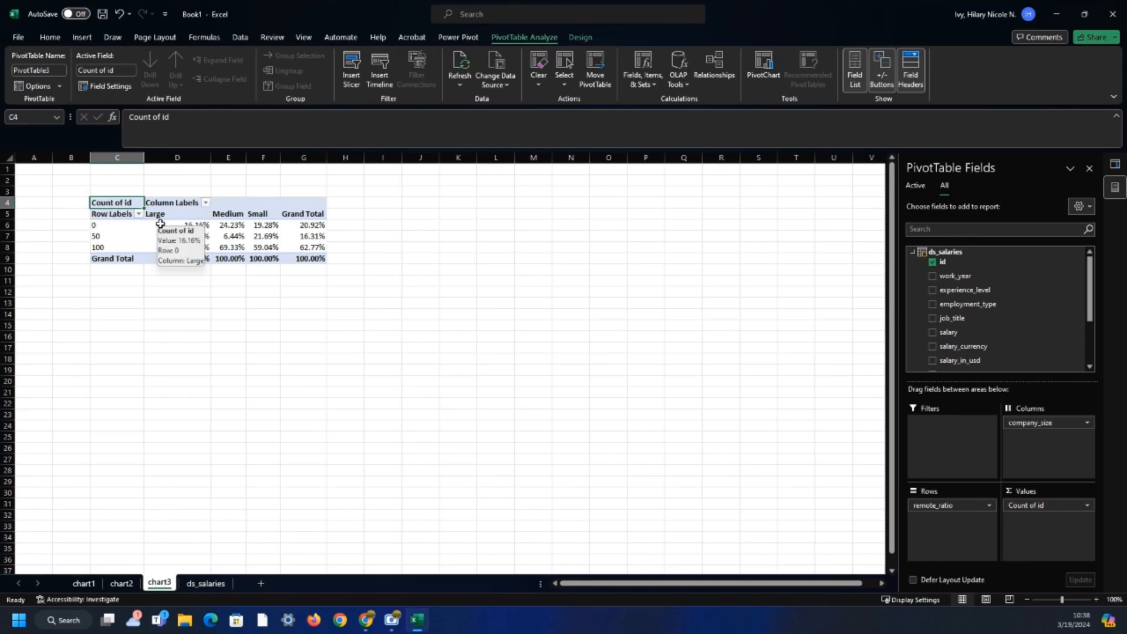
Insert a 3-D Column PivotChart from the remote ratio and company size PivotTable
left_click(83, 37)
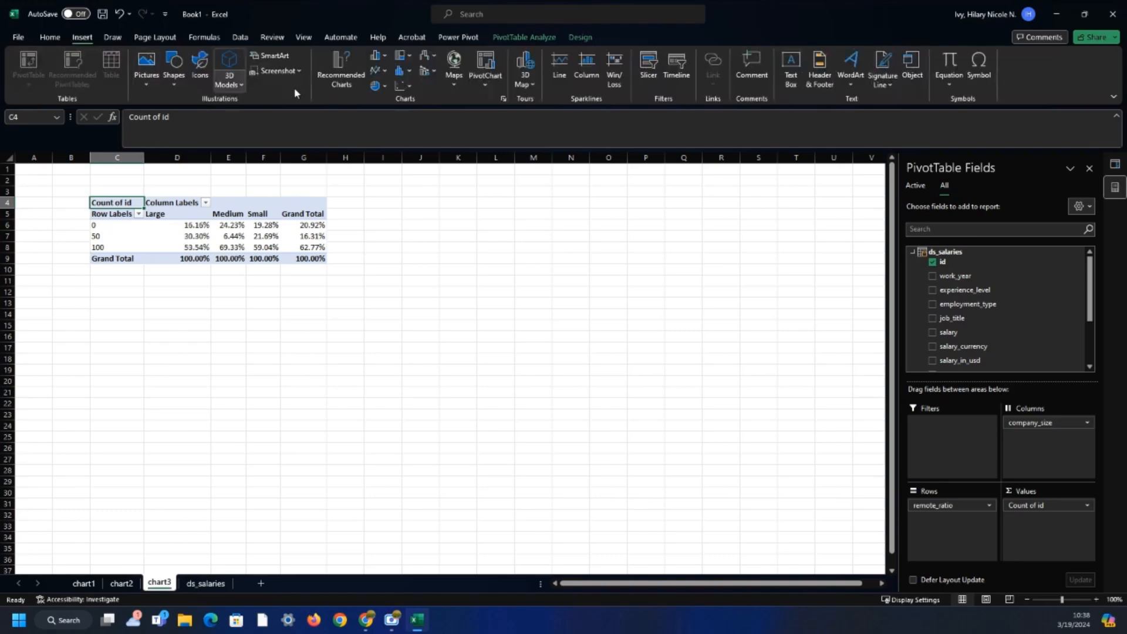
left_click(360, 79)
mouse_move(487, 282)
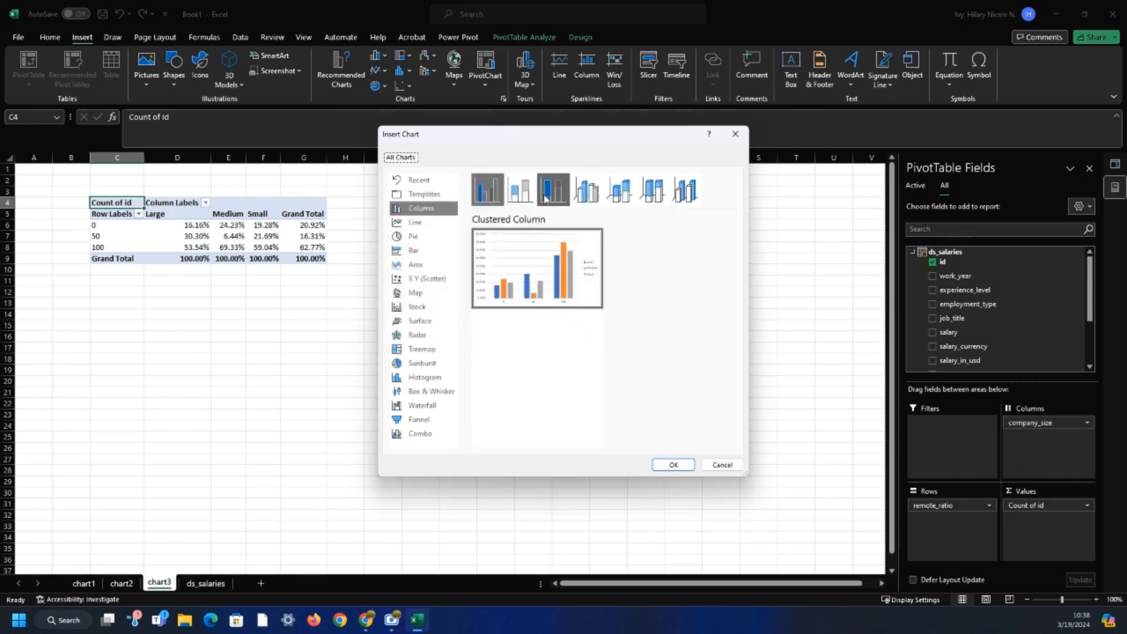
left_click(688, 200)
mouse_move(544, 310)
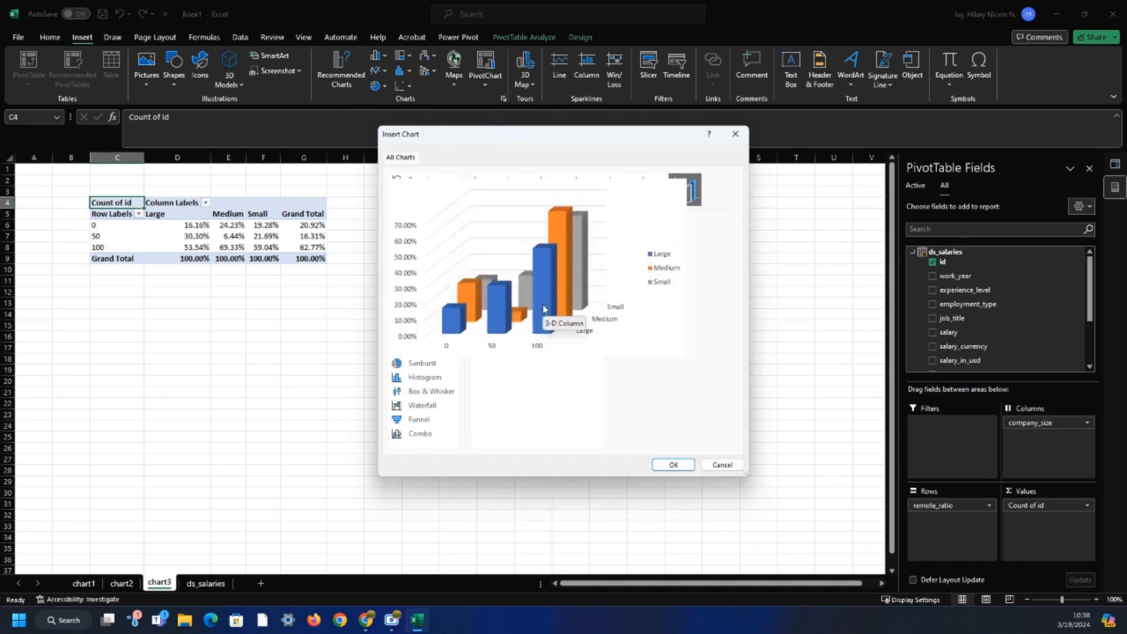
left_click(671, 465)
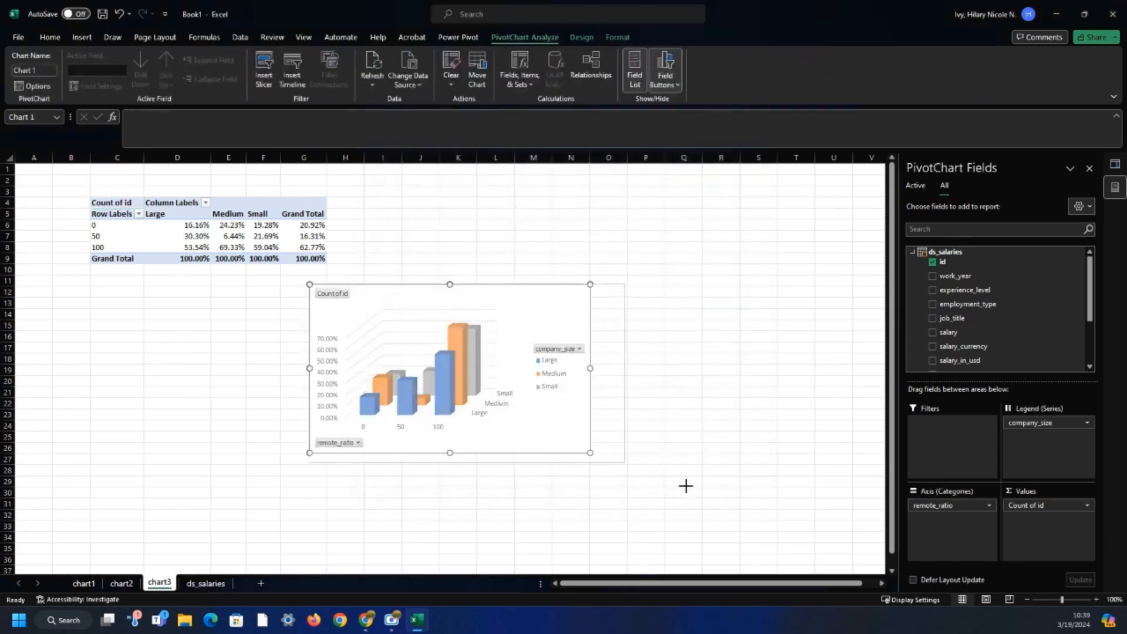
Swap the chart fields so company_size is the axis and remote_ratio the legend, then enlarge the chart and place it beside the PivotTable
left_click_drag(1048, 423, 1033, 446)
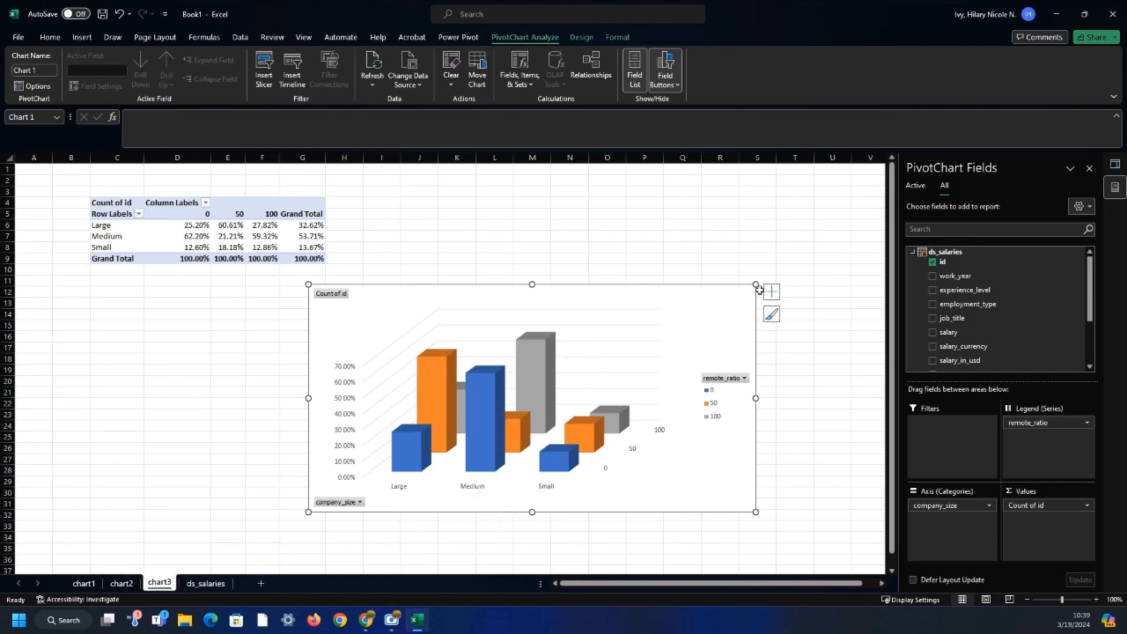
left_click_drag(755, 284, 806, 217)
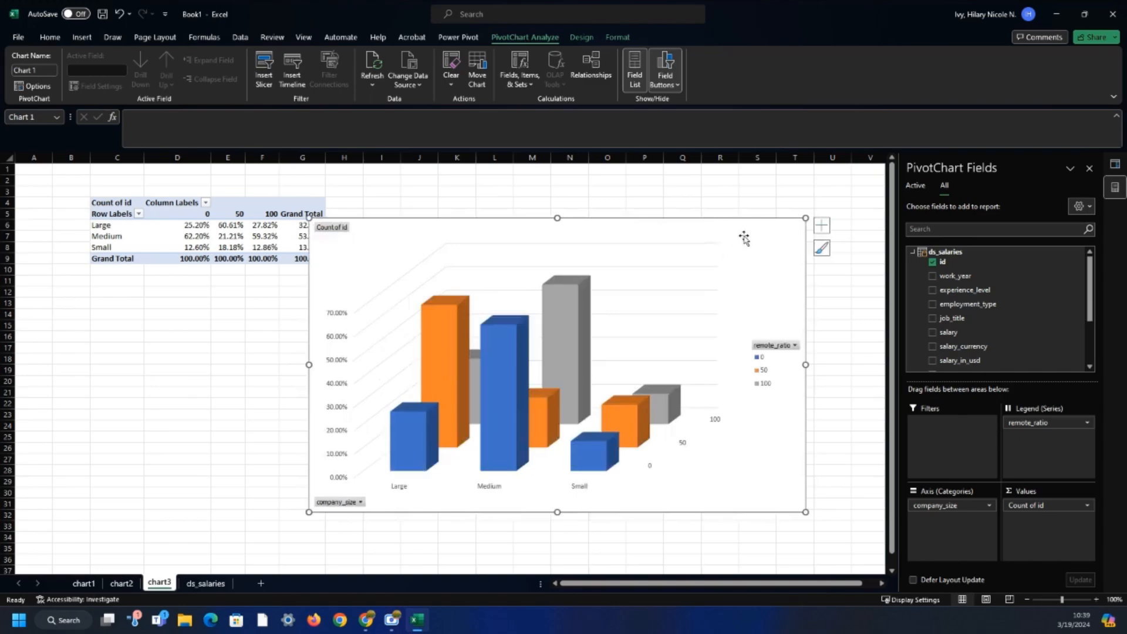
left_click_drag(736, 237, 781, 222)
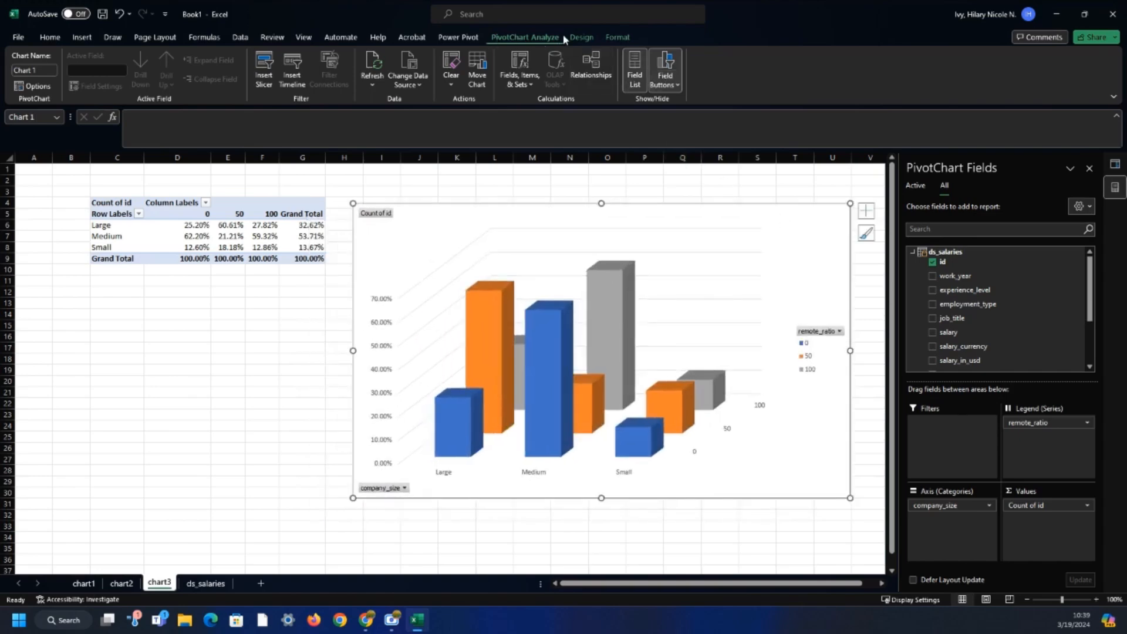
Change the PivotChart's type to 3-D 100% Stacked Column
left_click(610, 37)
left_click(578, 37)
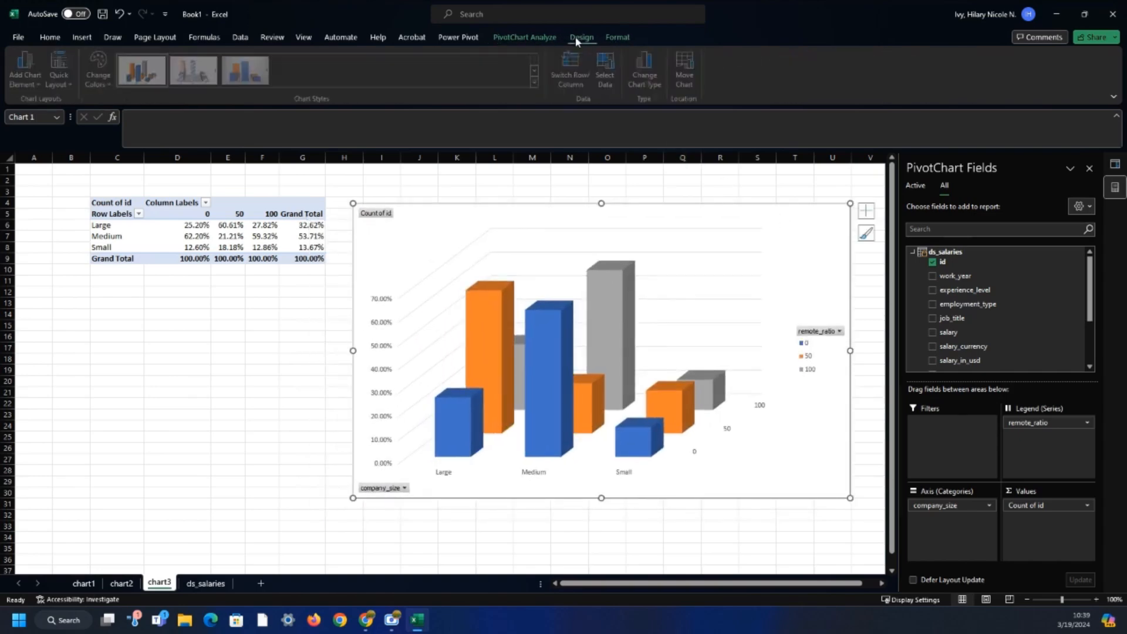
left_click(652, 91)
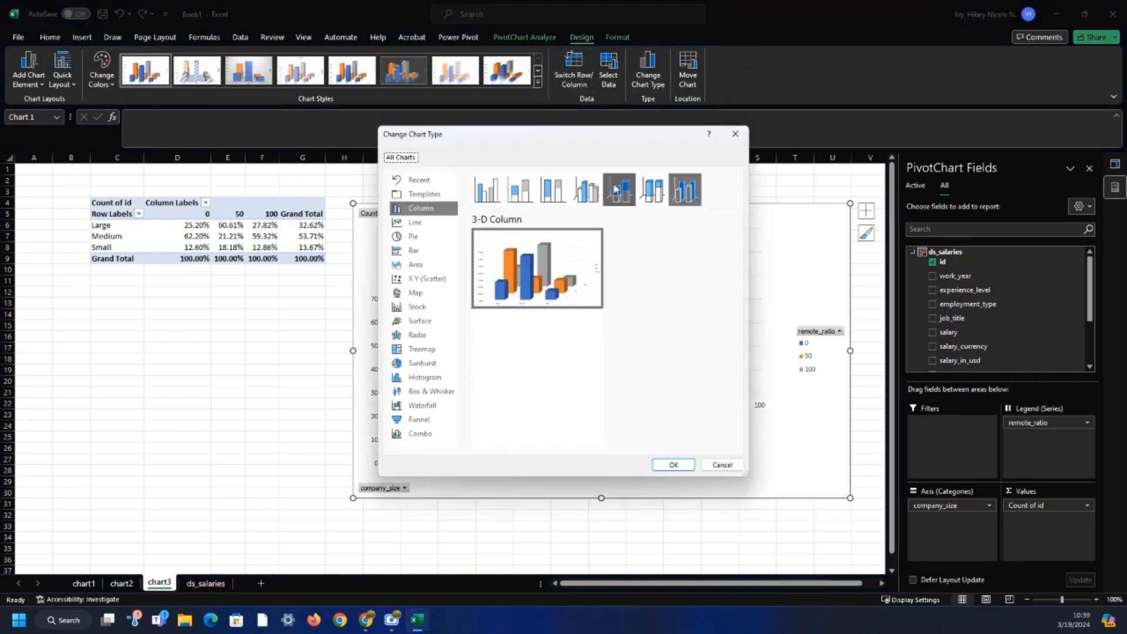
left_click(652, 189)
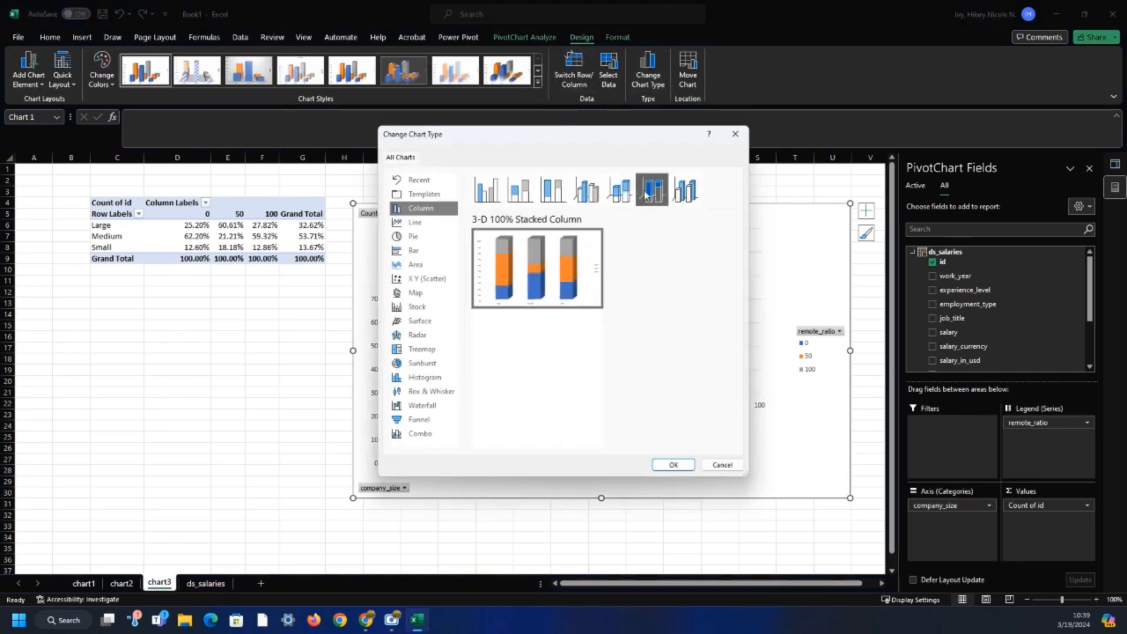
left_click(674, 464)
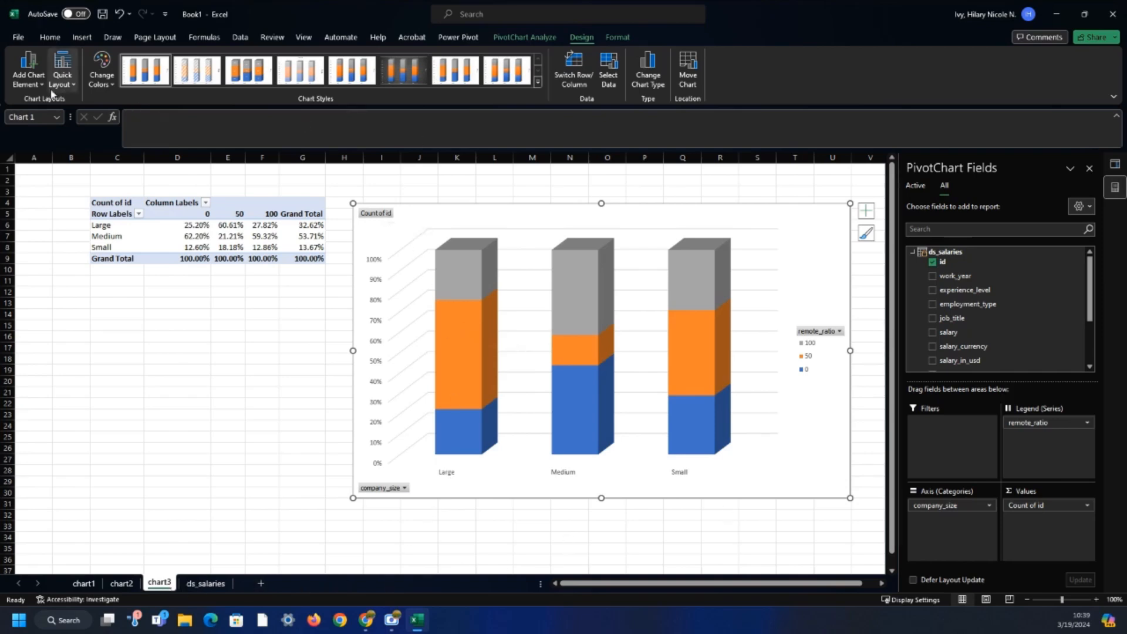
Apply a quick layout with a chart title and data labels, and title the chart "Remote Ratio by Company Size"
left_click(62, 75)
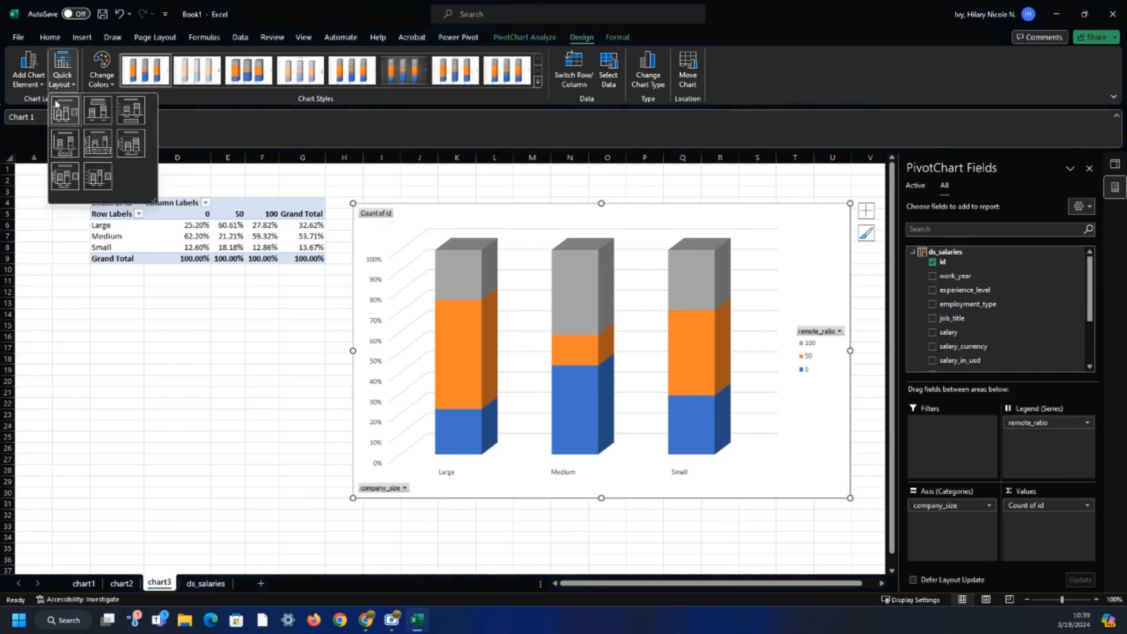
left_click(104, 110)
double_click(607, 231)
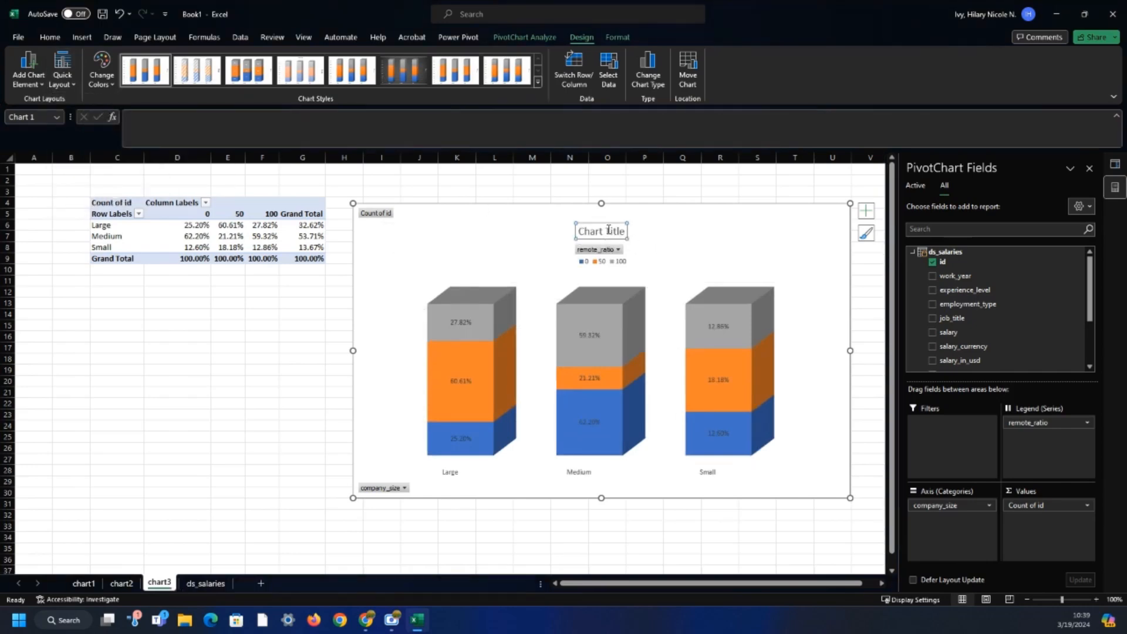
triple_click(615, 231)
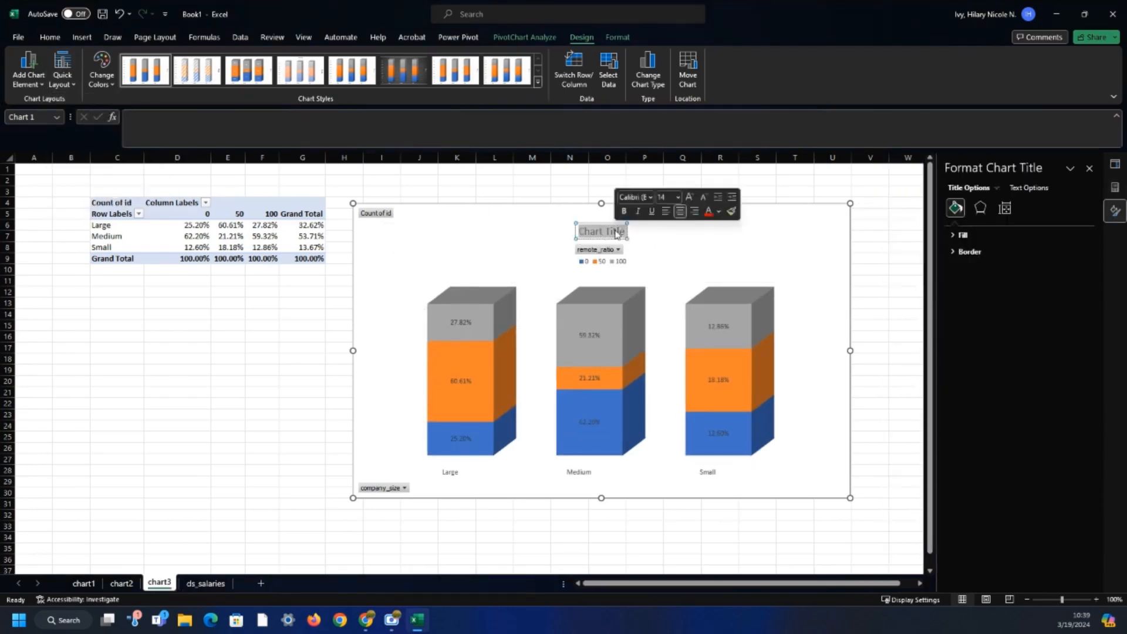
type("Y")
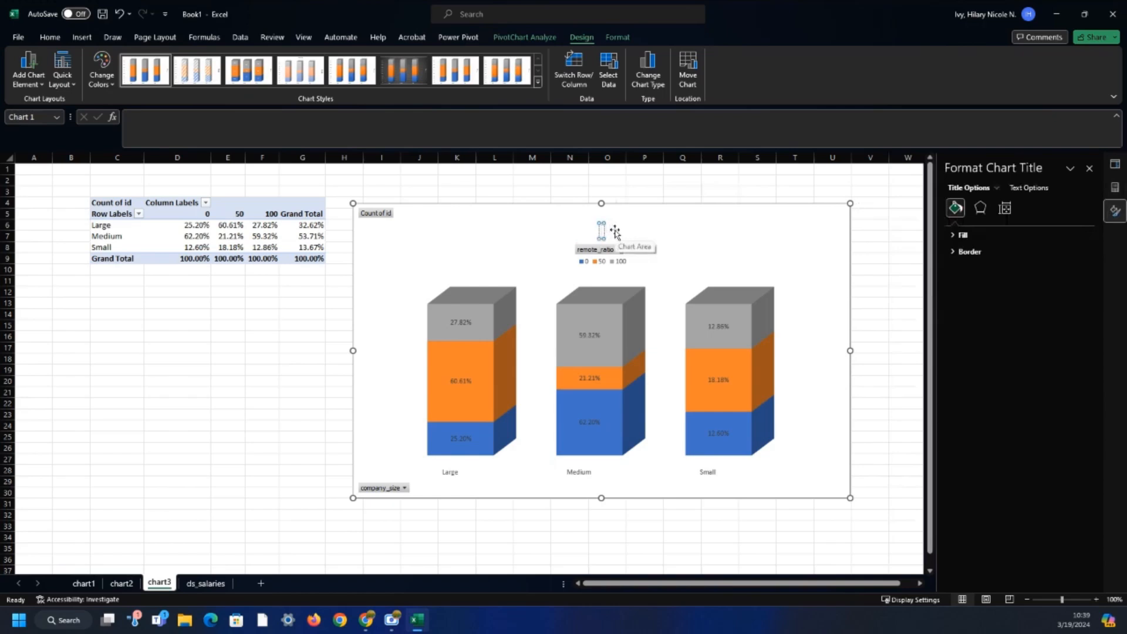
type("Remote")
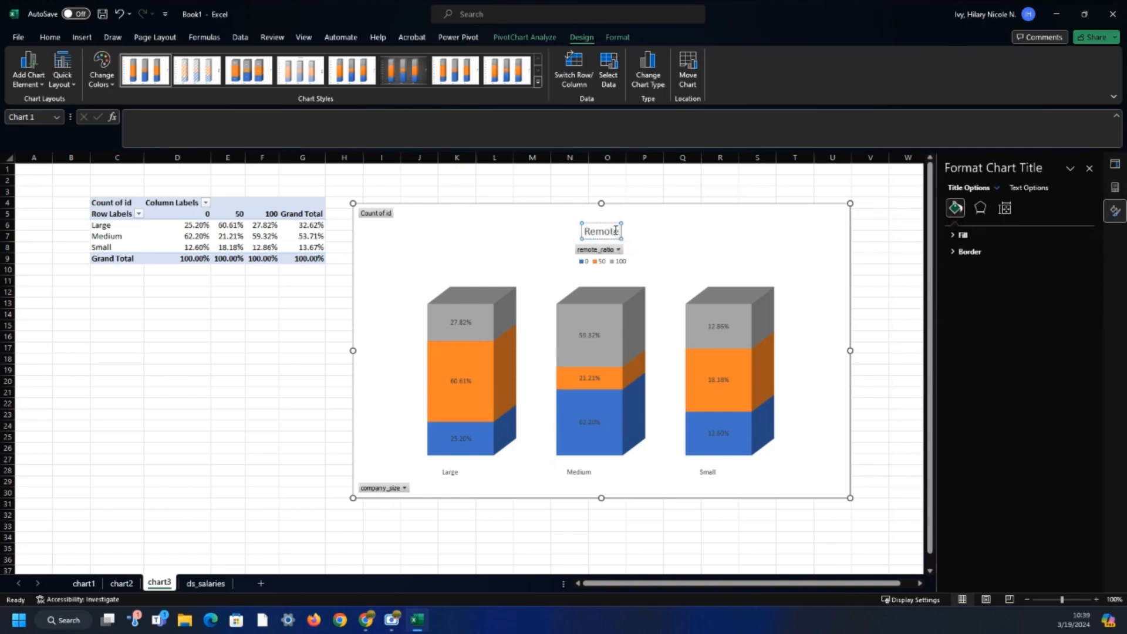
type(" Ratio by Company Size")
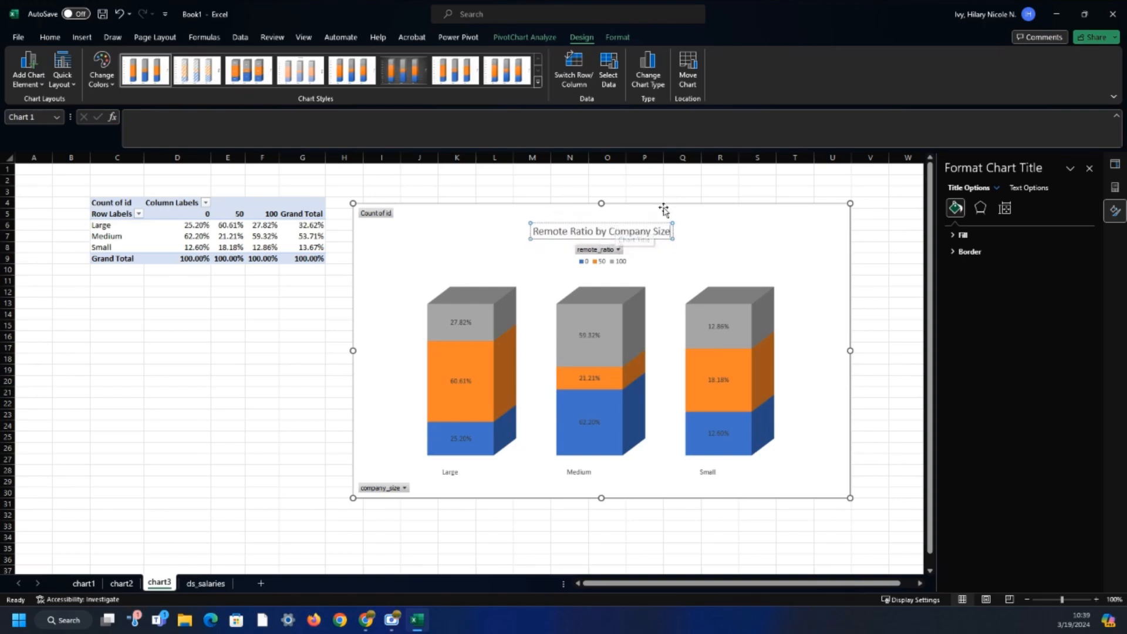
left_click(440, 245)
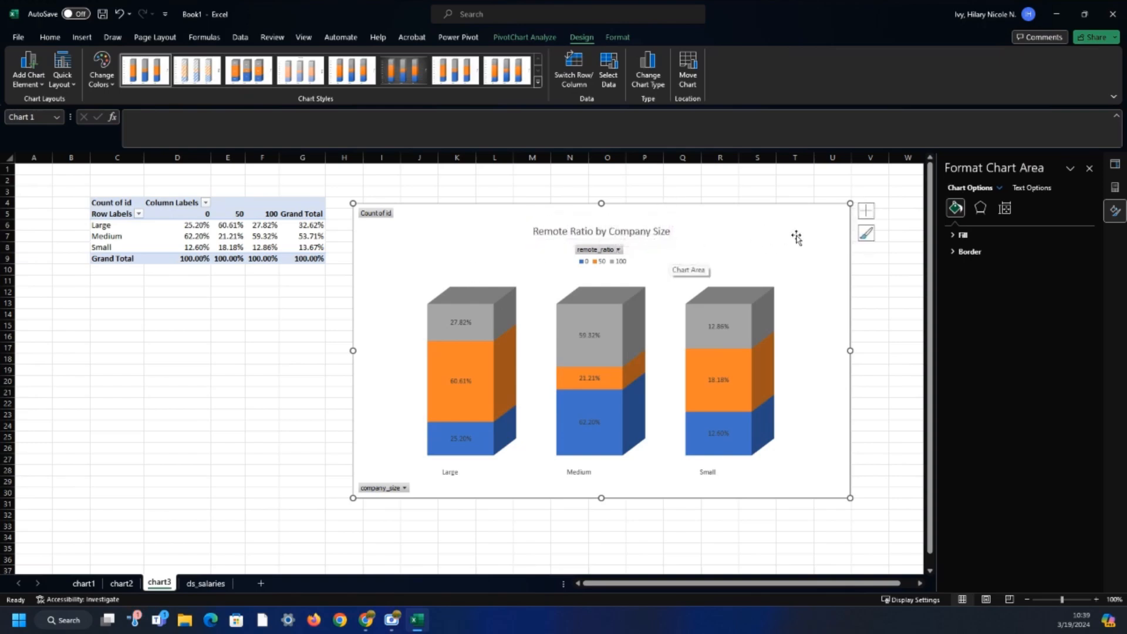
Switch the chart to the quick layout with a data table beneath the columns and a vertical axis title, then deselect the chart
left_click(62, 74)
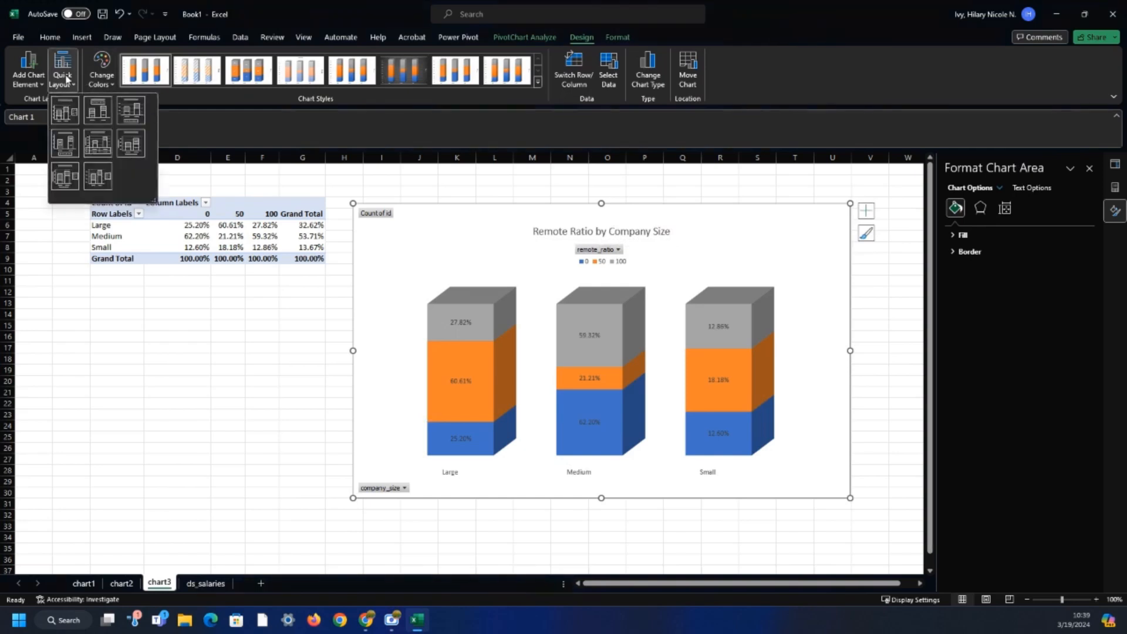
left_click(92, 147)
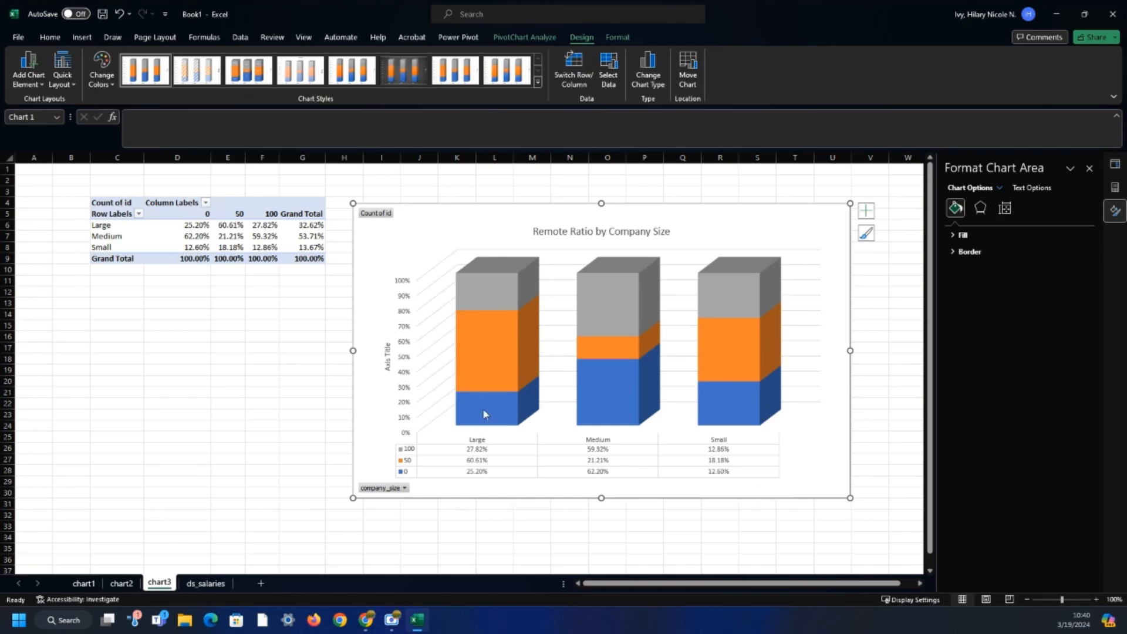
left_click(832, 526)
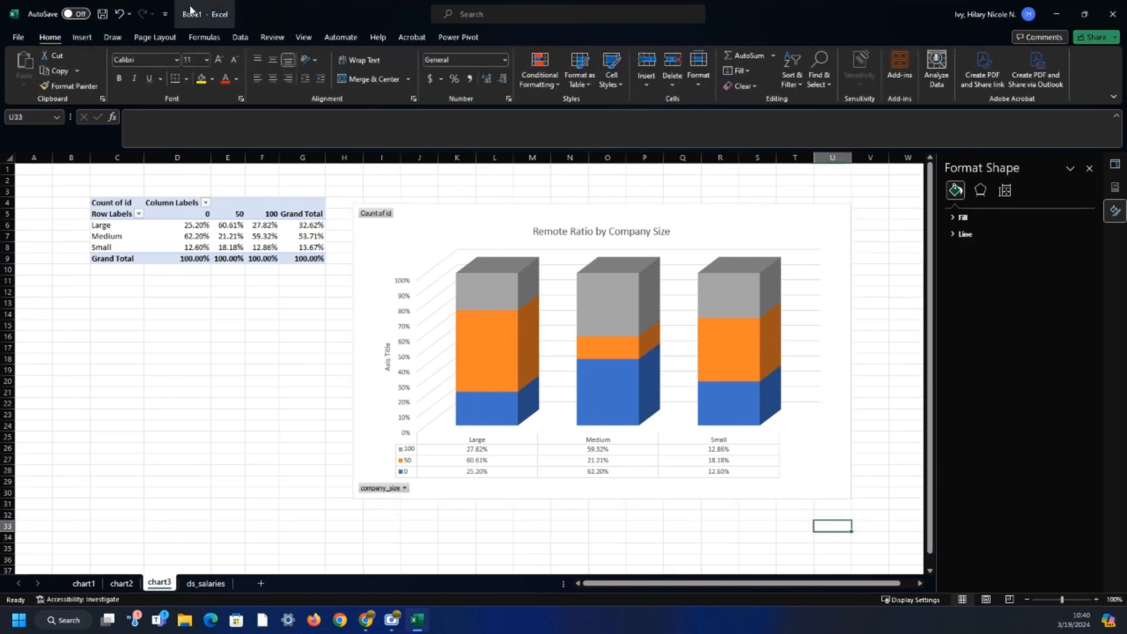
Save the workbook as ds_SalariesCompletedWorkbook in the Vermont State Colleges OneDrive folder Teaching > Data Analytics > Data, then minimize the window
left_click(103, 14)
left_click(473, 474)
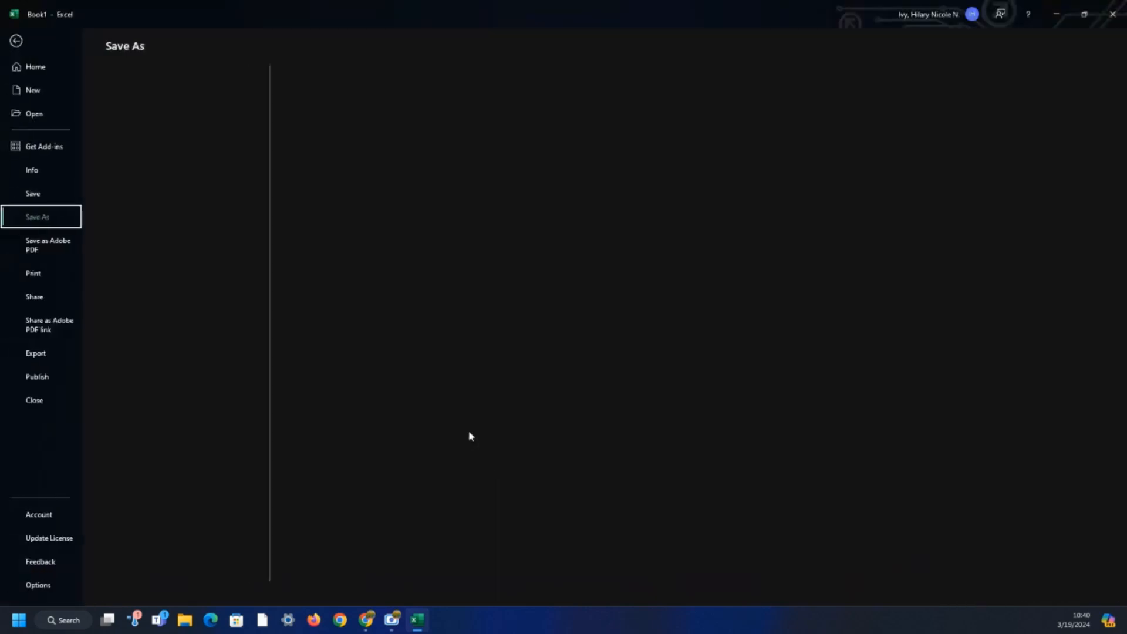
left_click(180, 139)
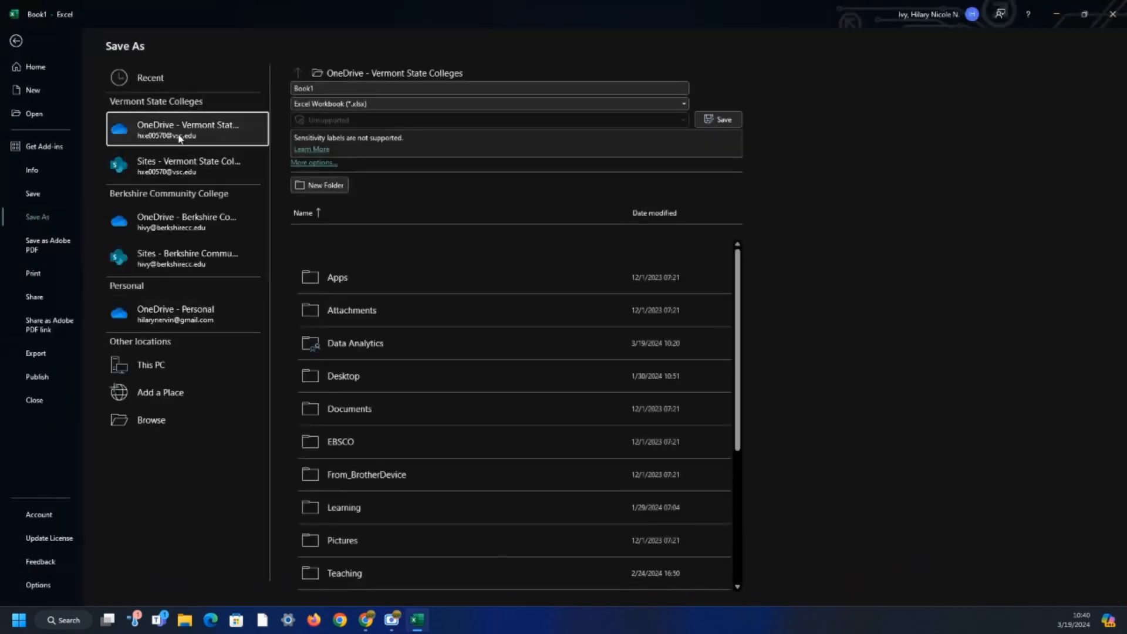
left_click(345, 574)
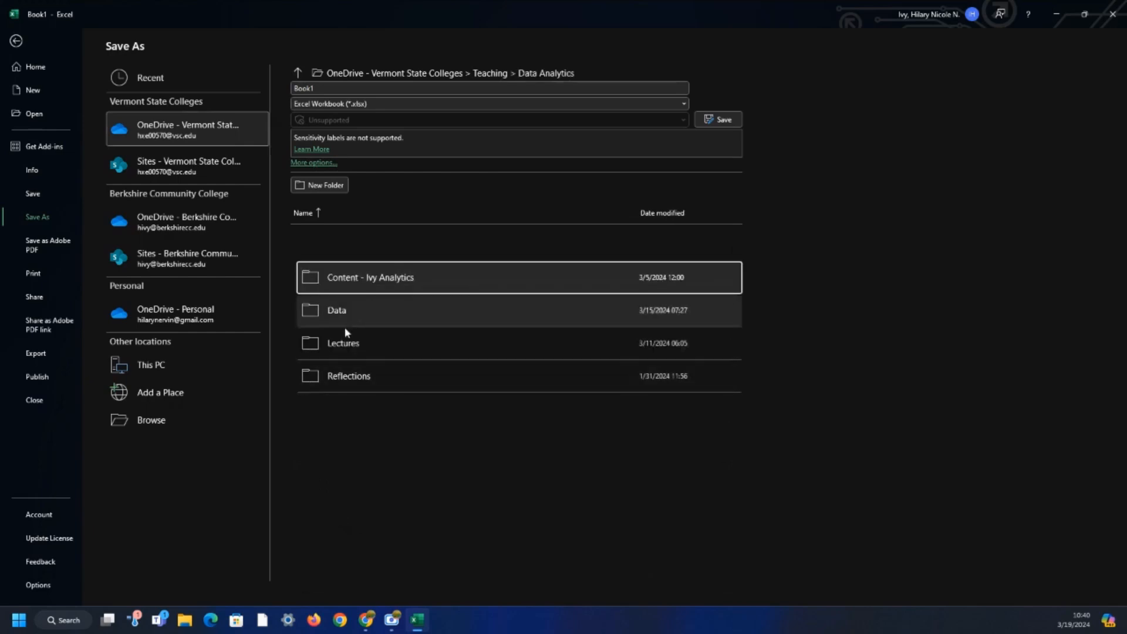
left_click(343, 316)
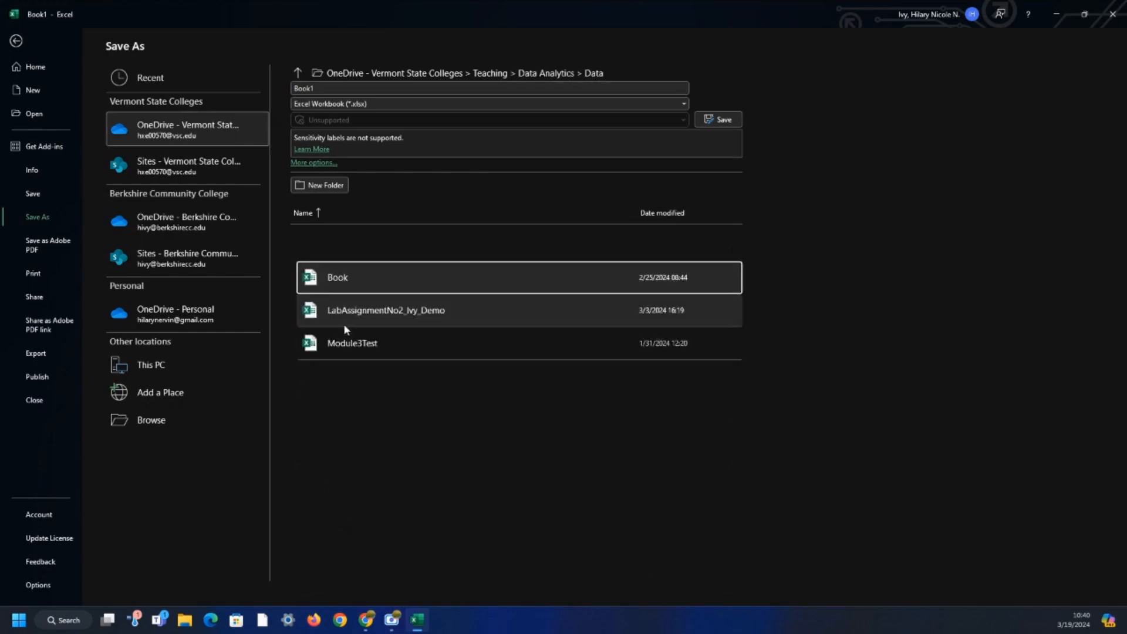
left_click(320, 88)
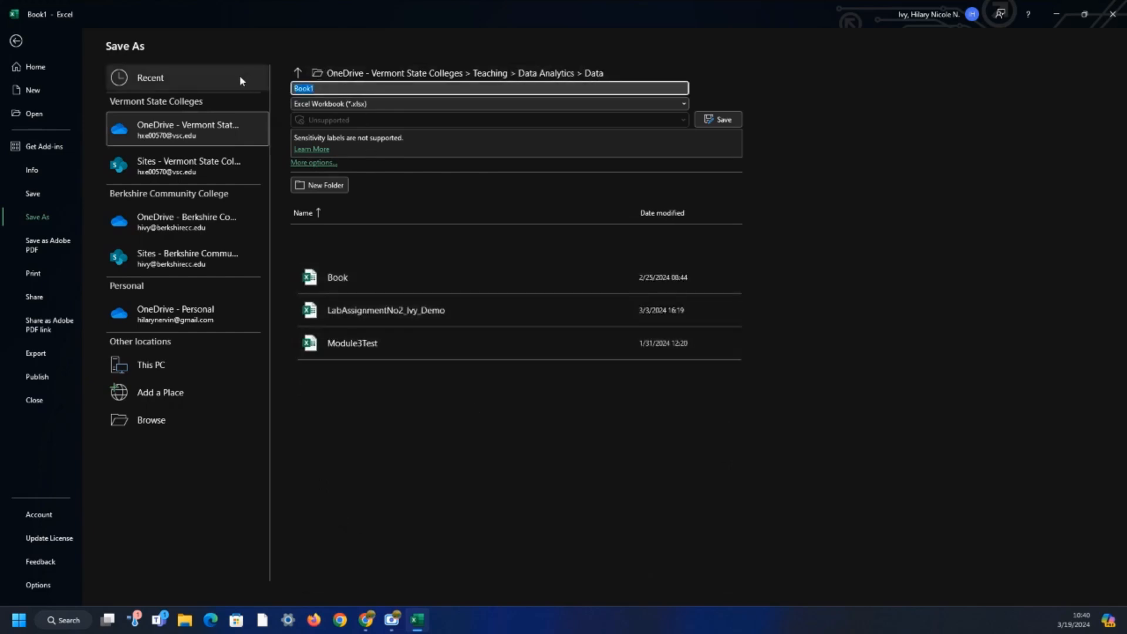
type("ds_SalariesCompletedWorkb")
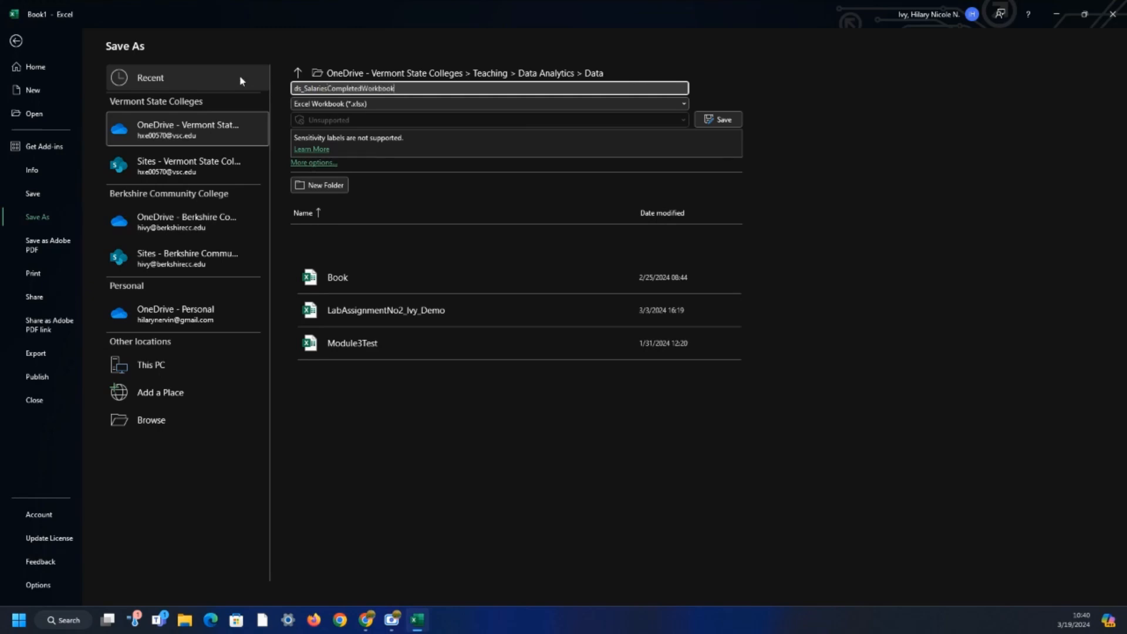
key("Return")
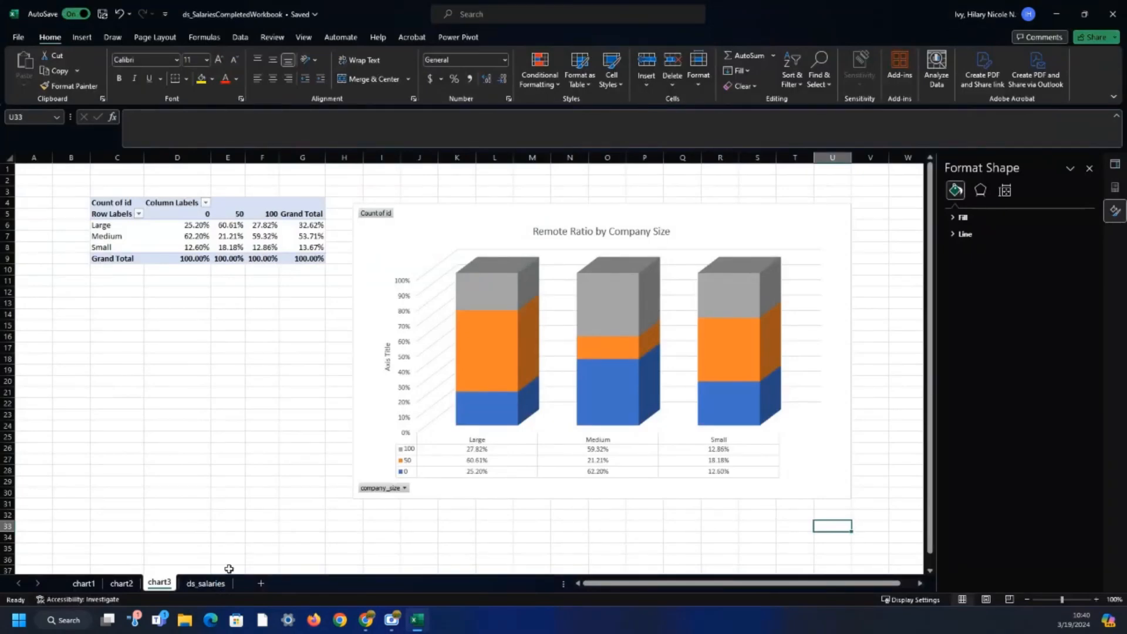
left_click(1057, 14)
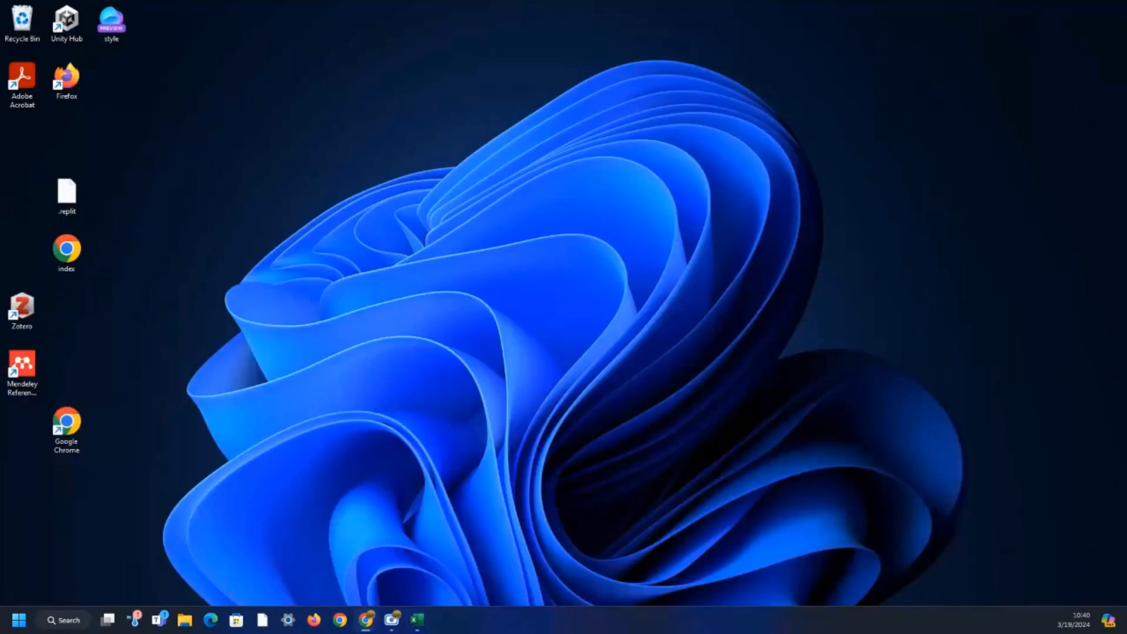